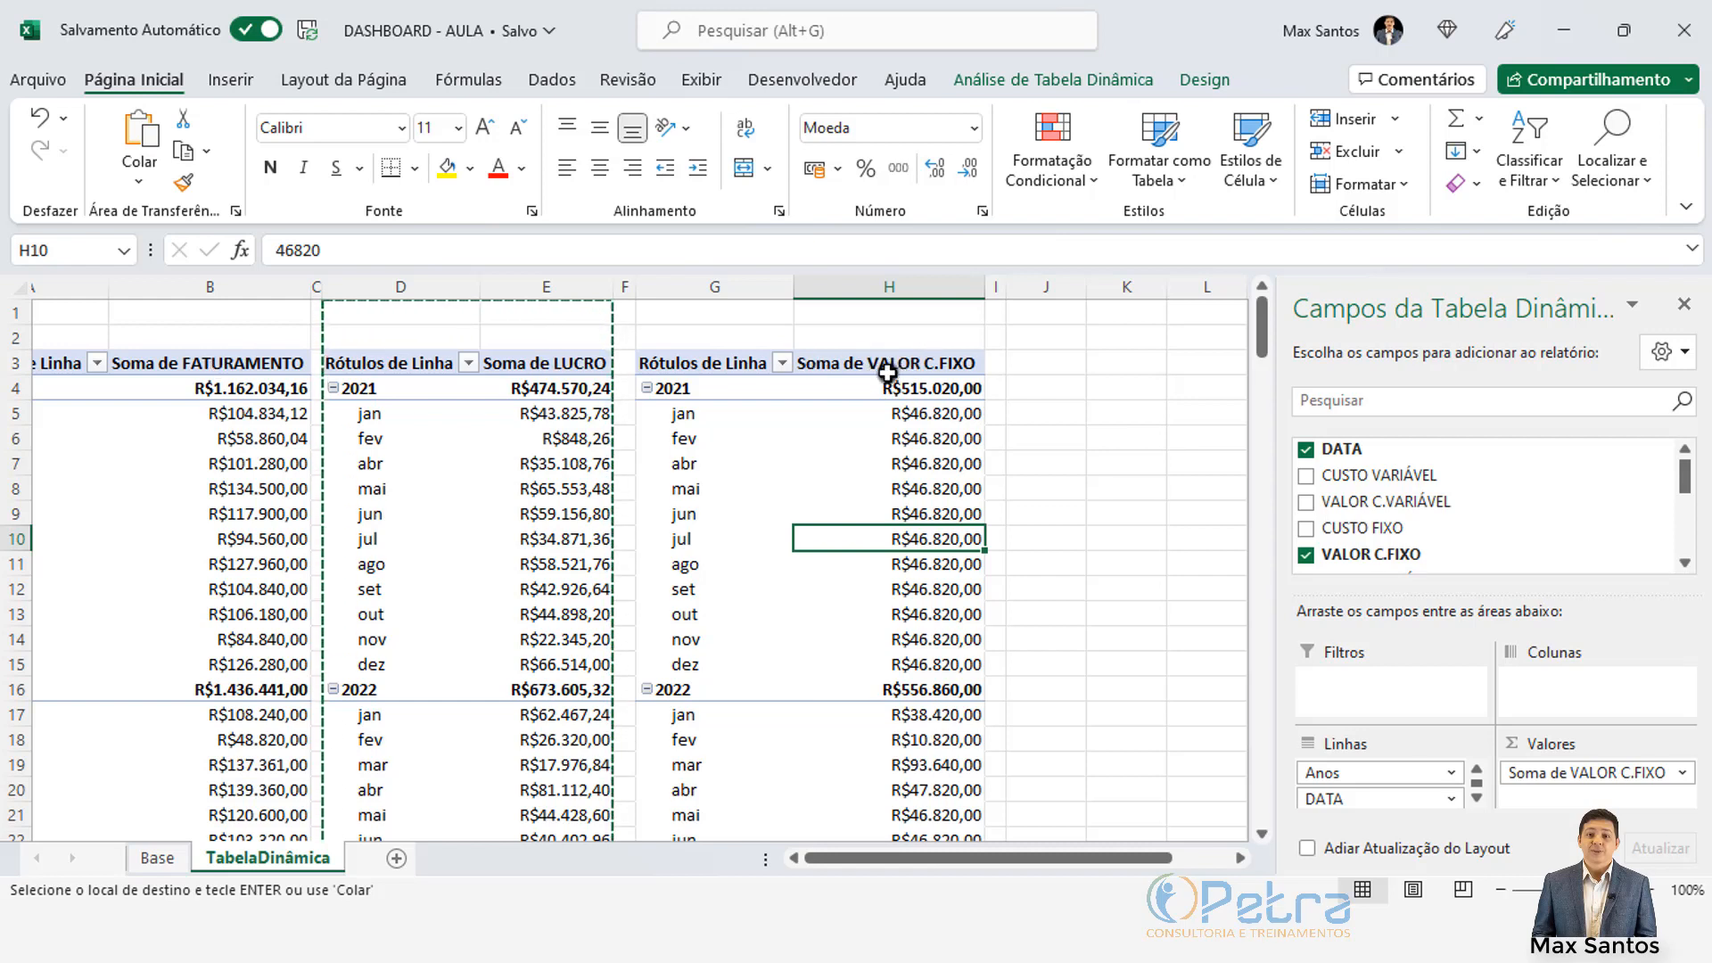
Step: Rename the Soma de LUCRO header to LUCRO2 after LUCRO is refused as a duplicate field name
left_click(510, 364)
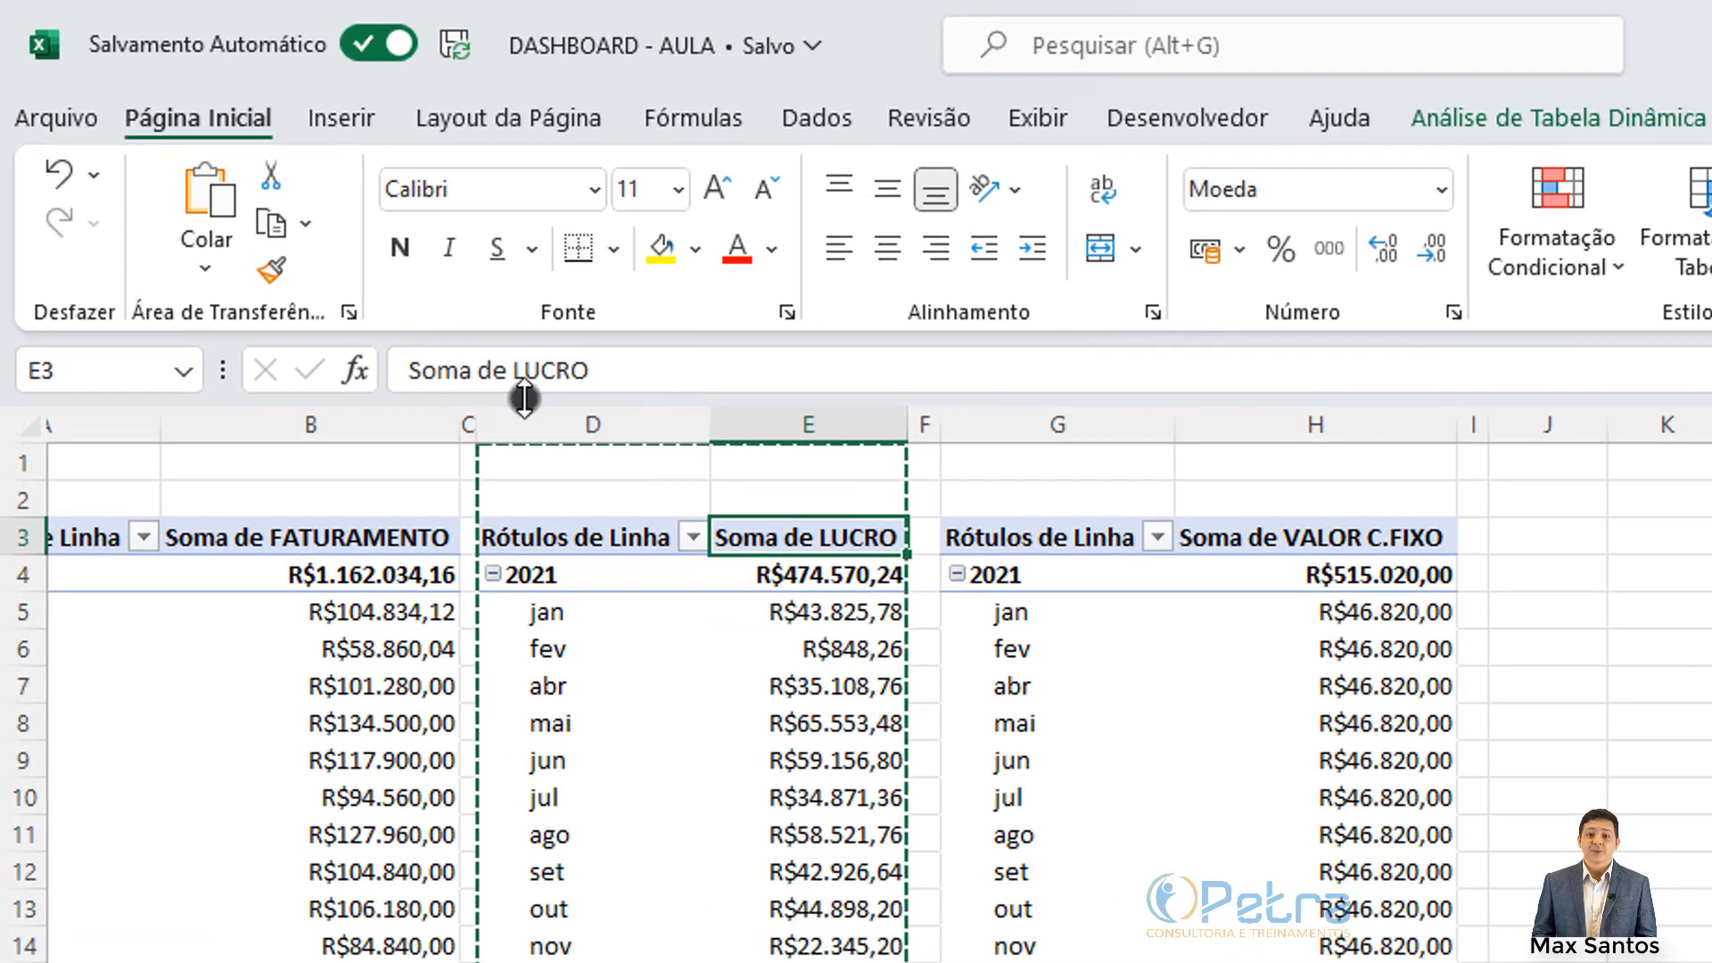
key("Escape")
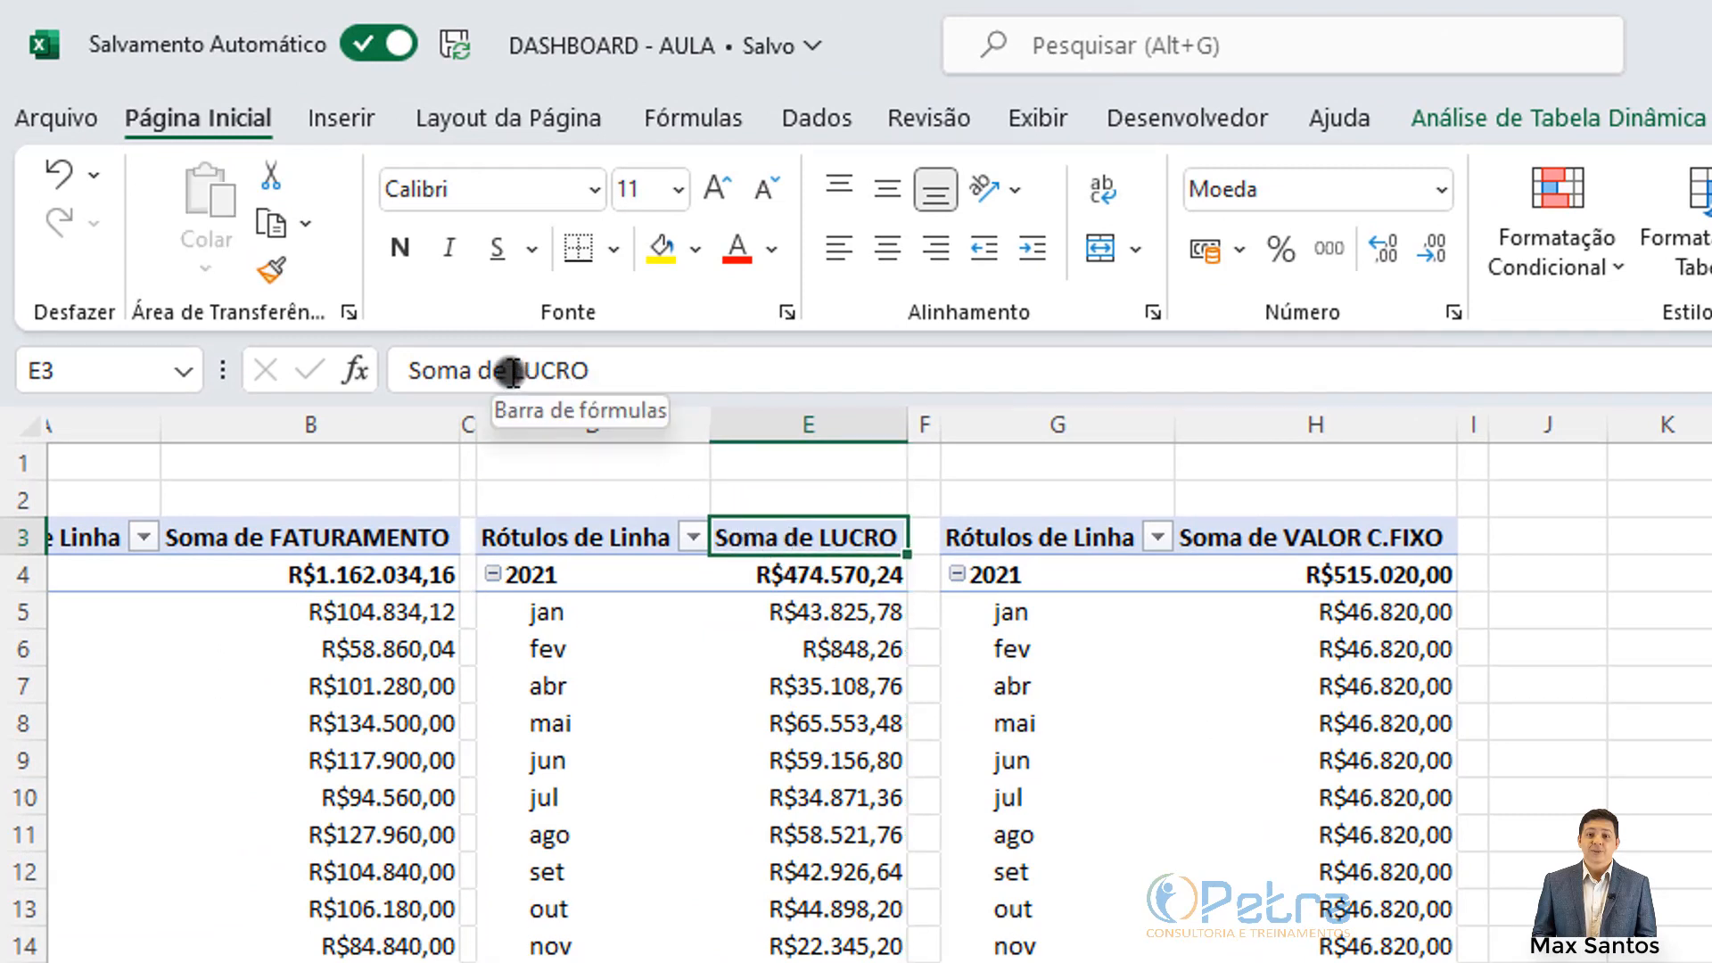
left_click_drag(510, 371, 385, 366)
key("Delete")
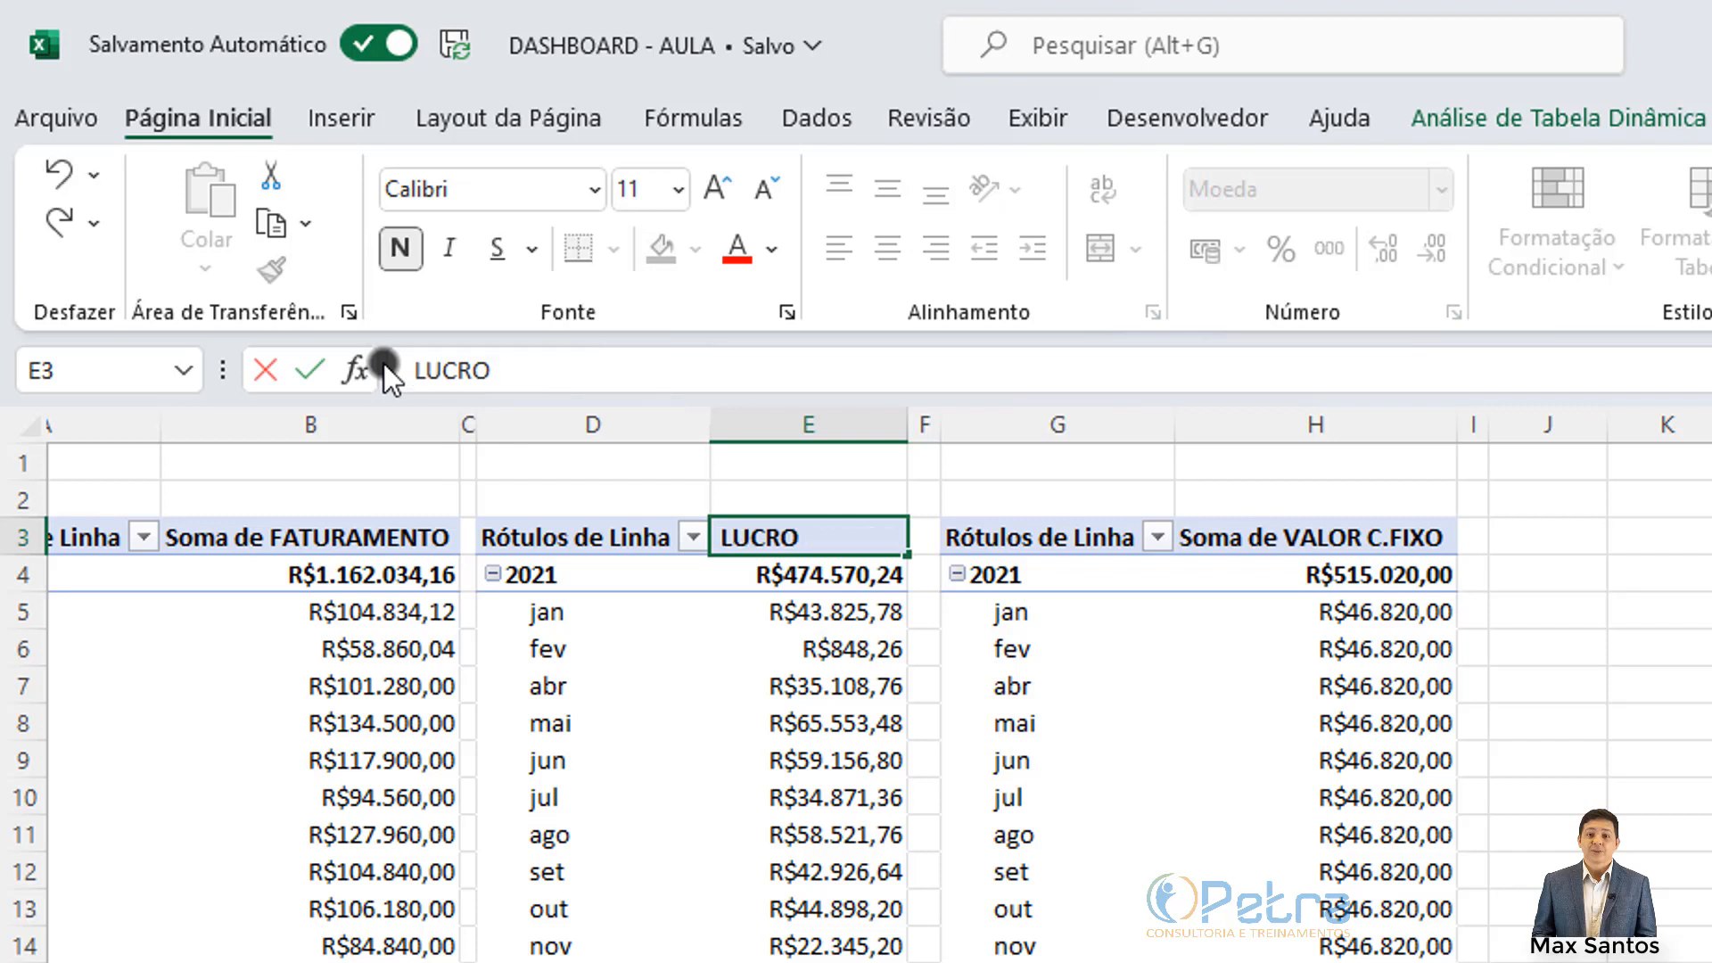
key("Delete")
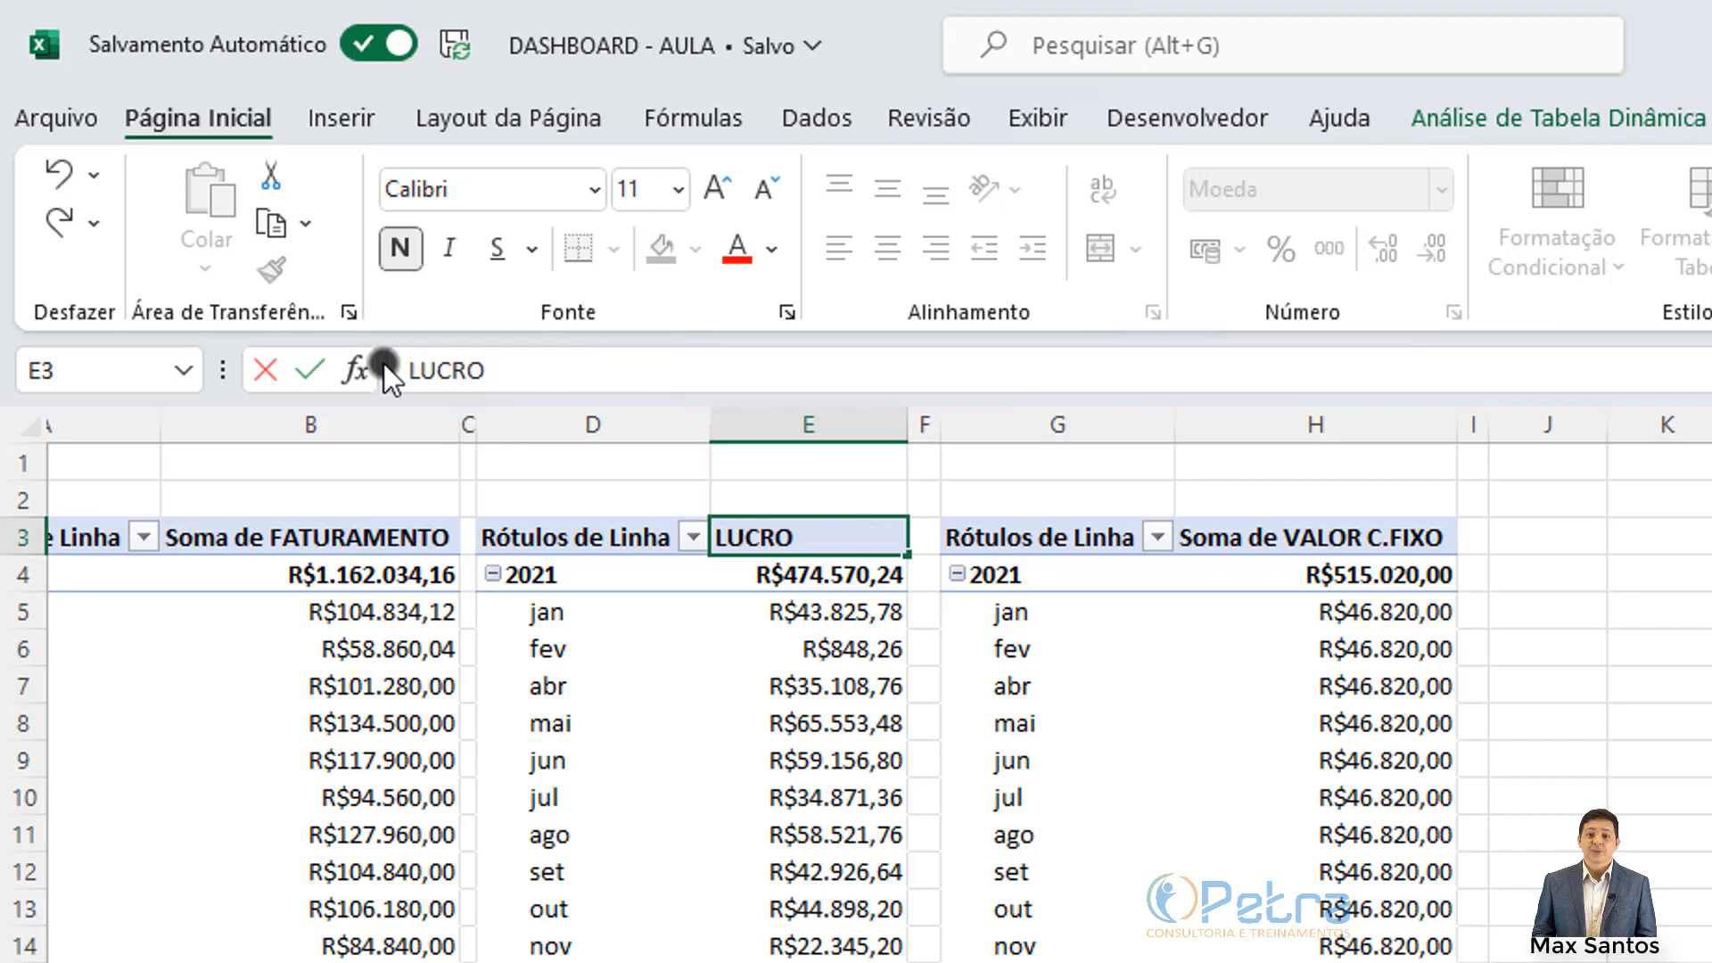
key("Return")
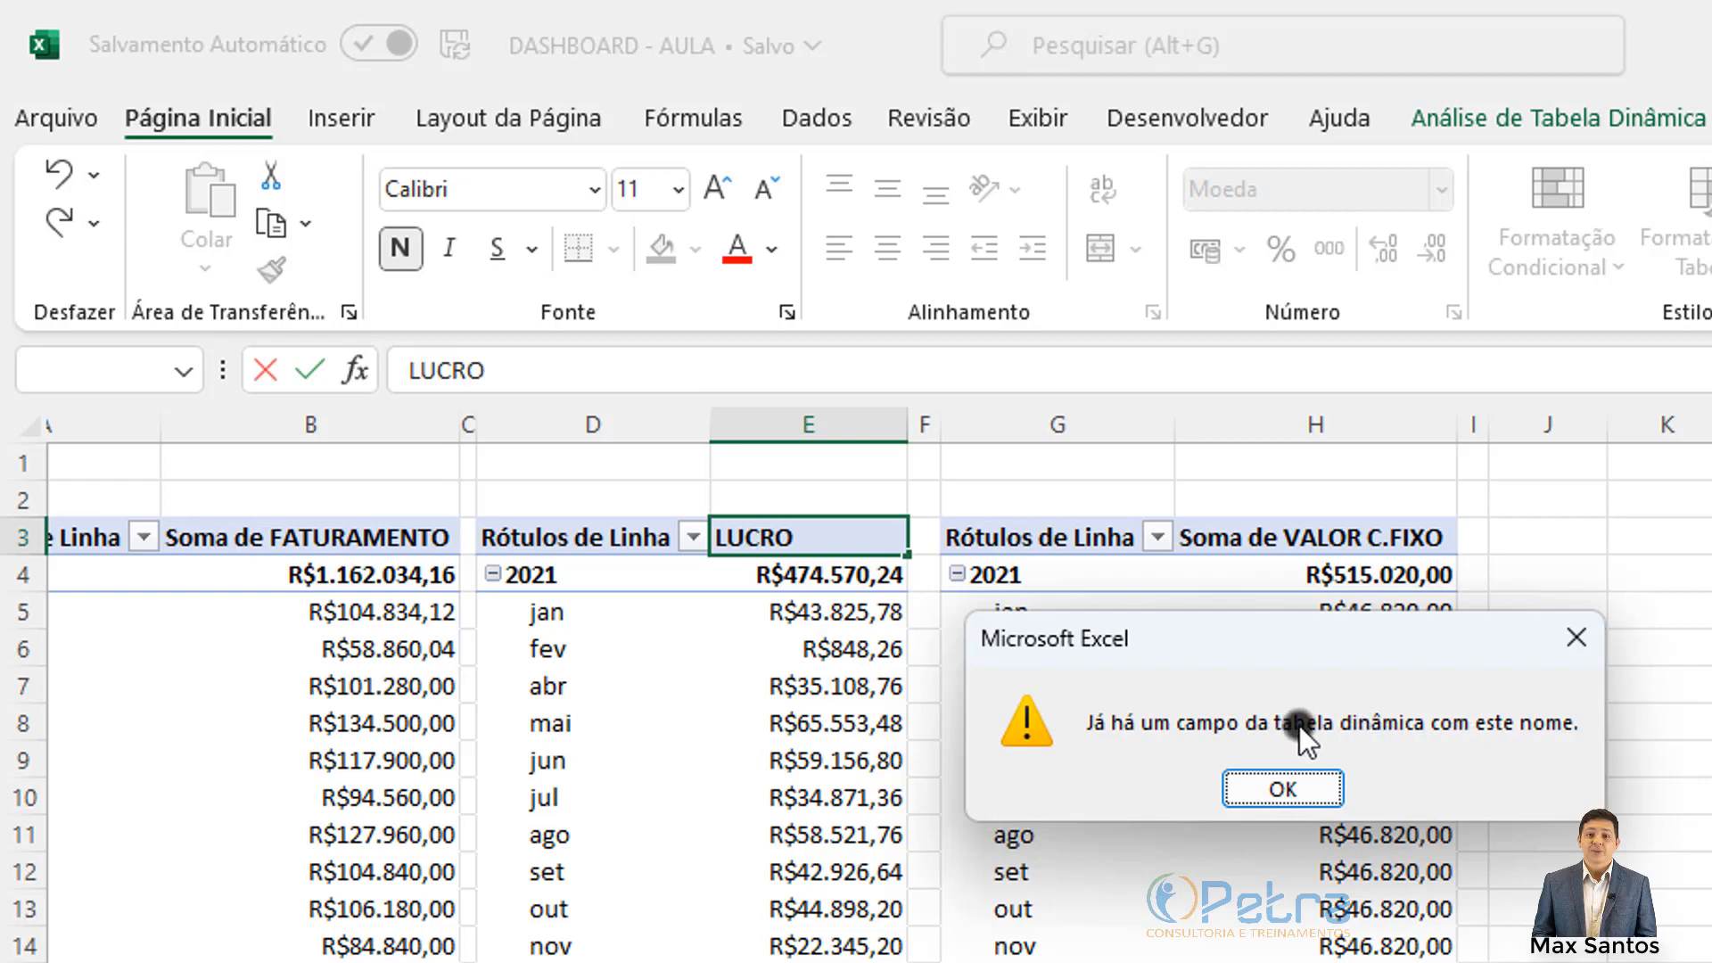
left_click(1279, 785)
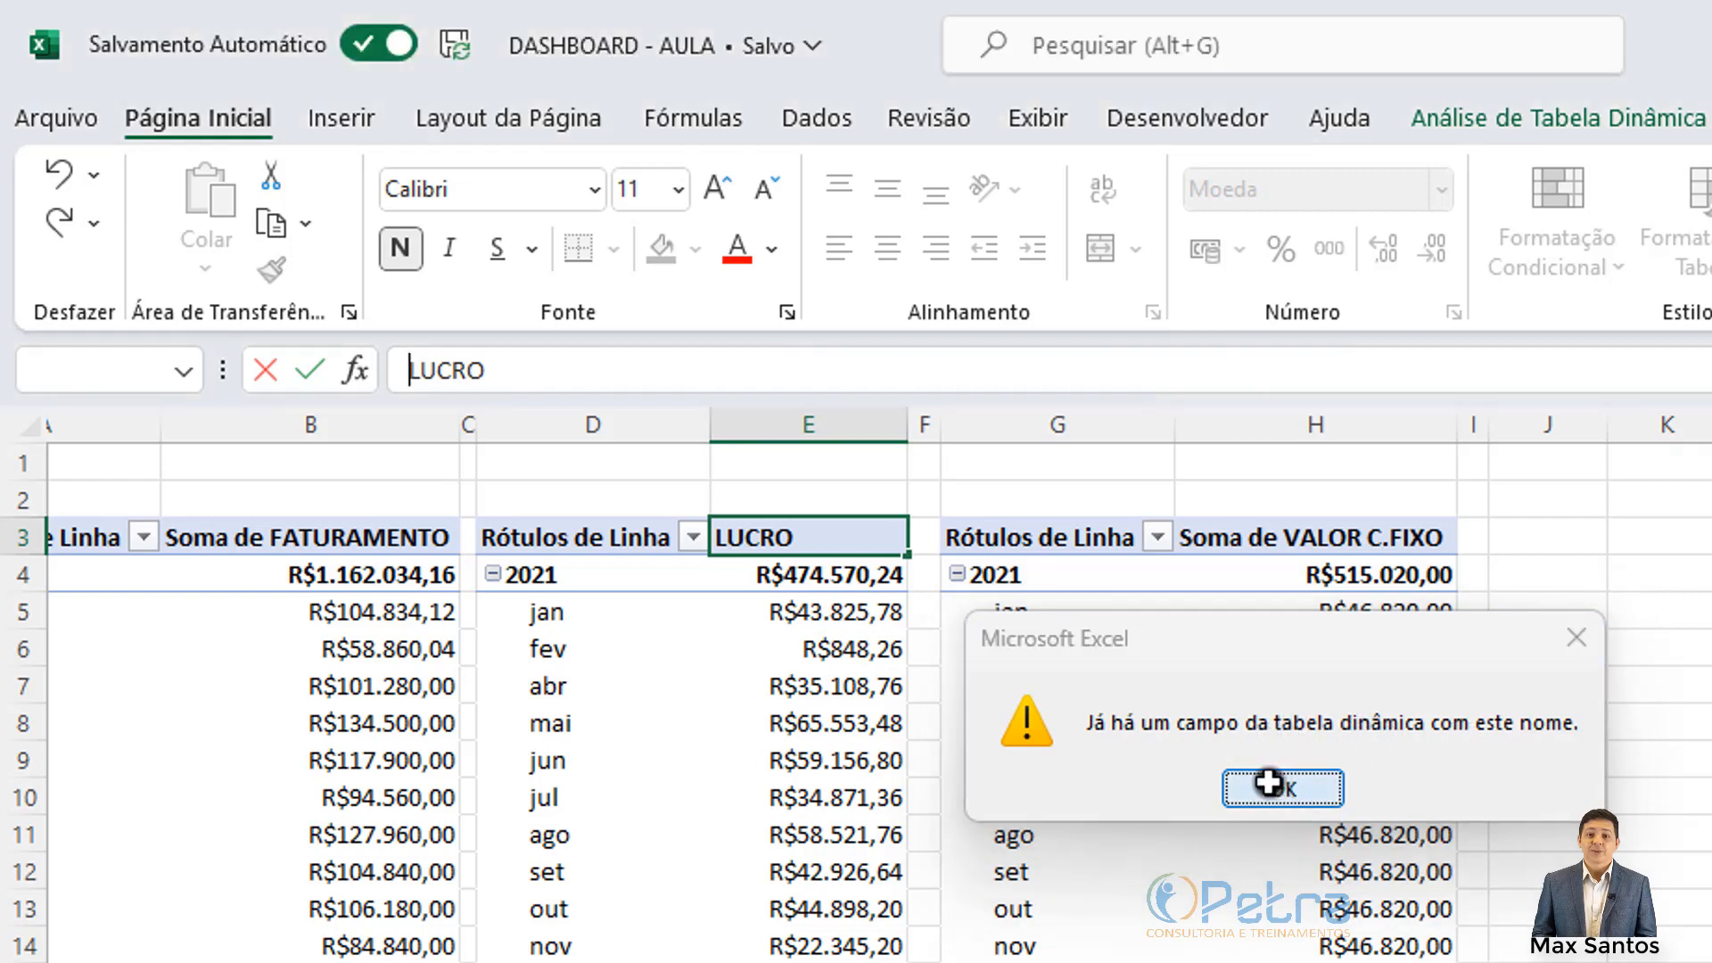
left_click(820, 616)
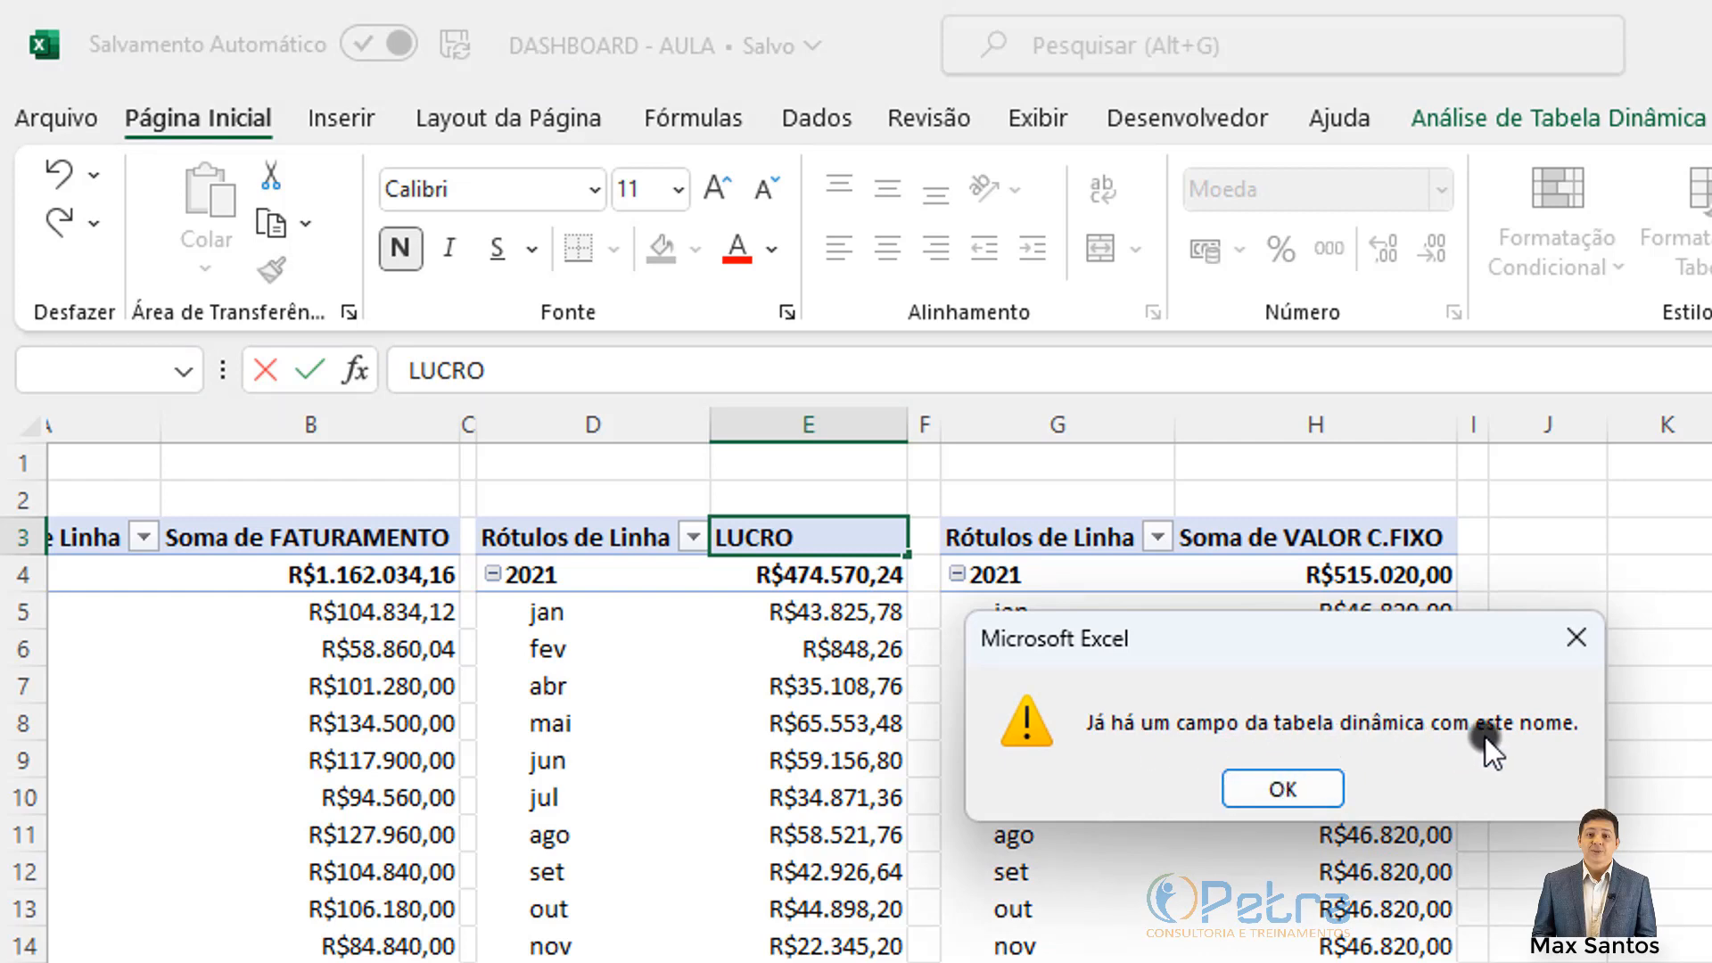
left_click(1283, 789)
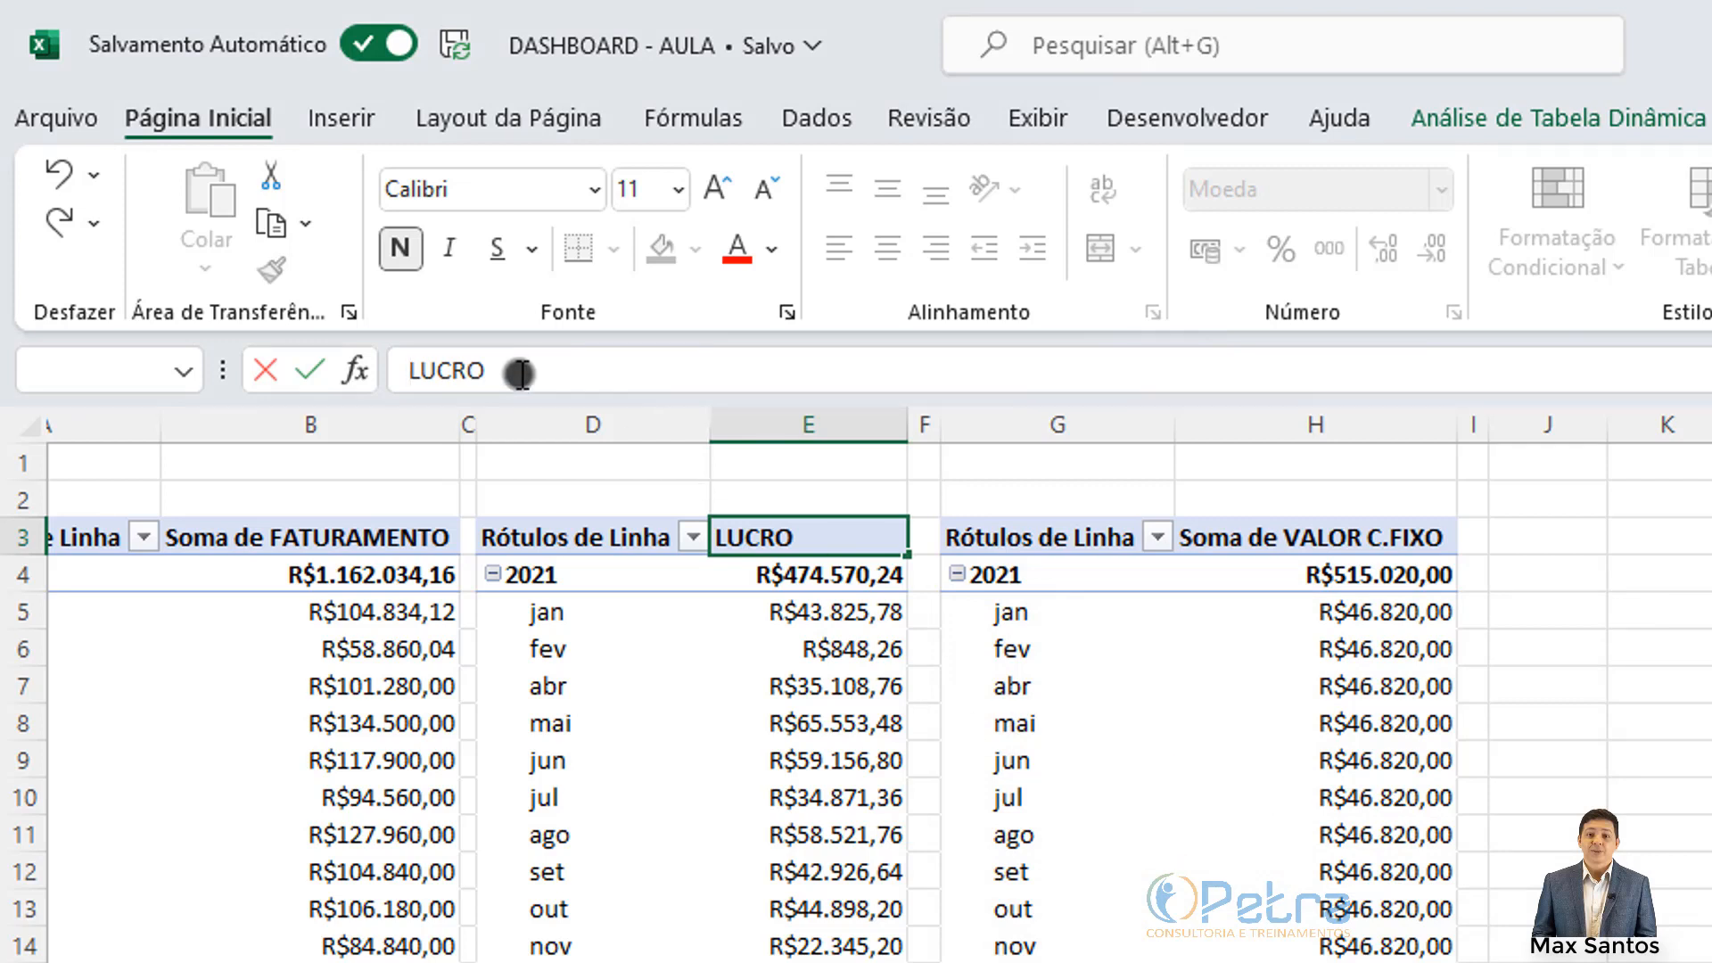
key("Return")
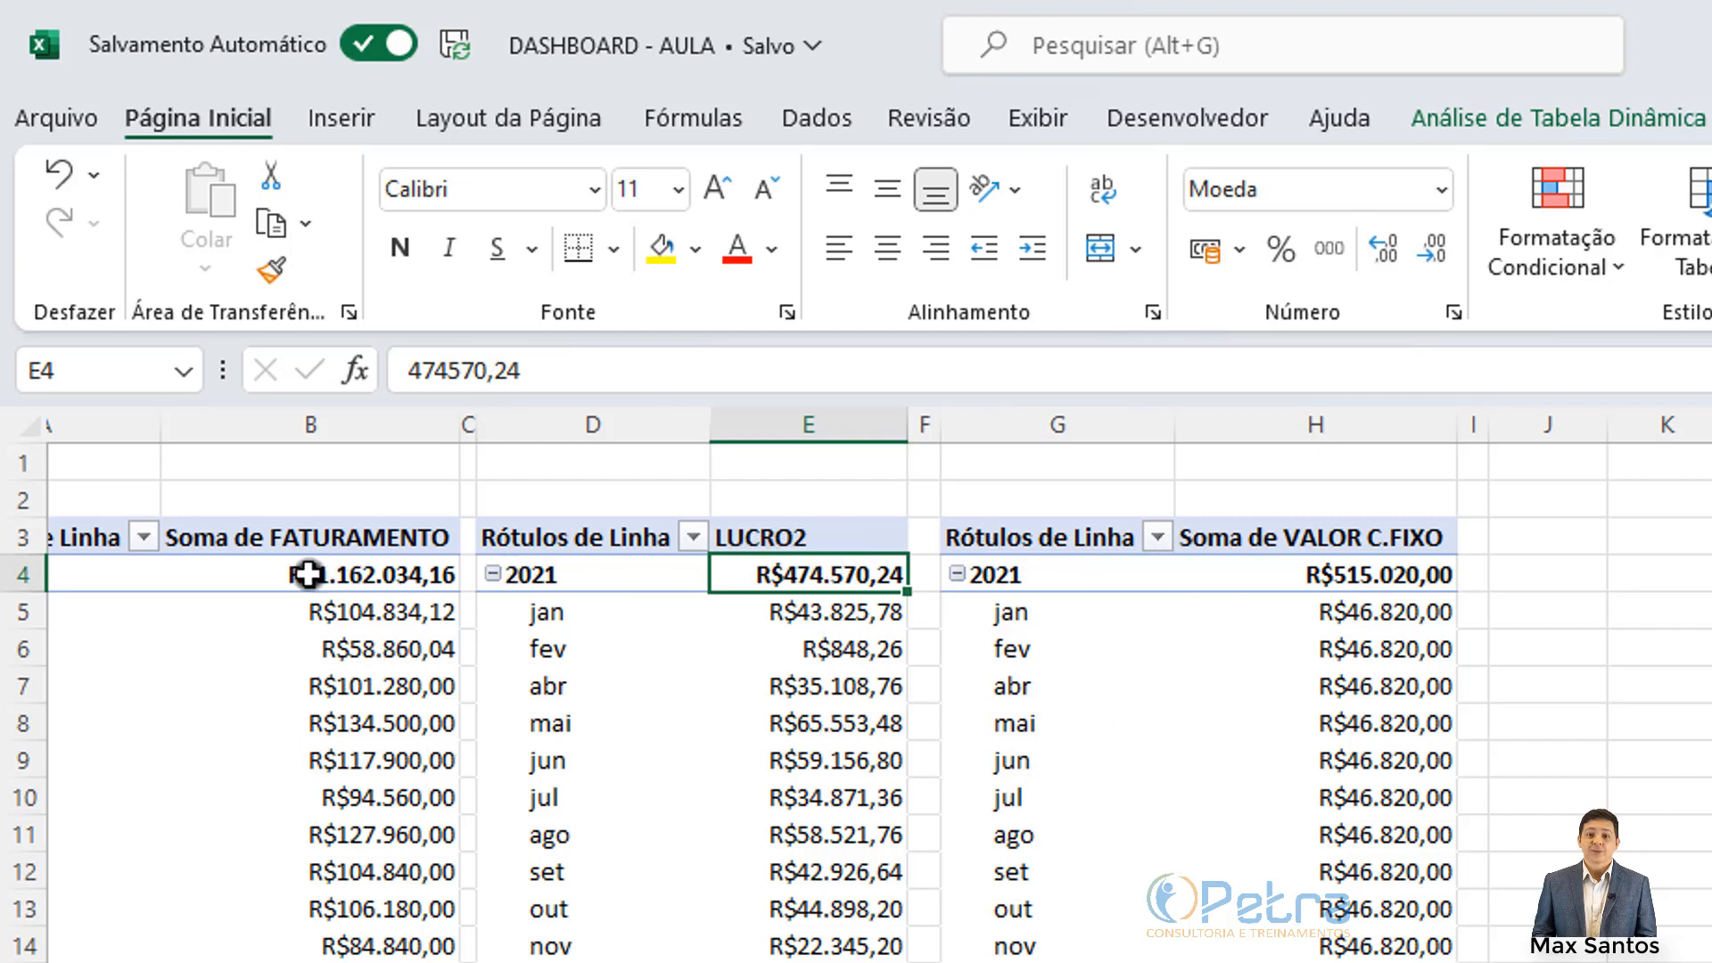
Step: Rename the Soma de FATURAMENTO header to FATURAMENTO2 after FATURAMENTO is refused as a duplicate
left_click(304, 542)
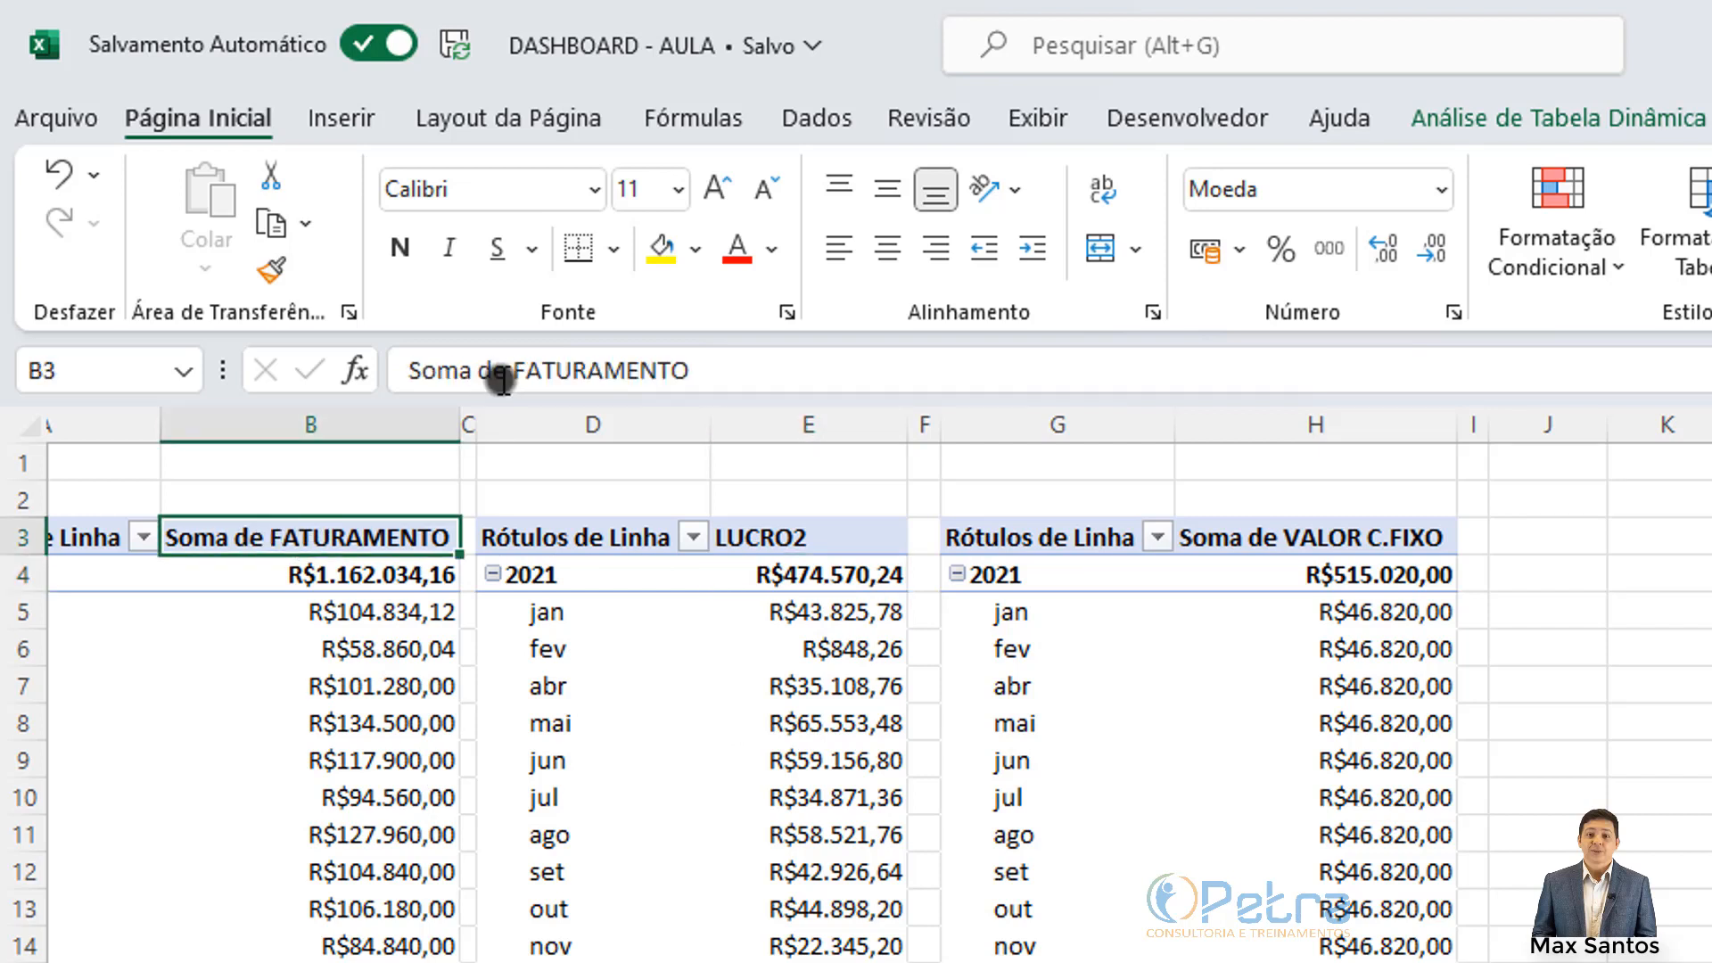
left_click_drag(507, 370, 211, 370)
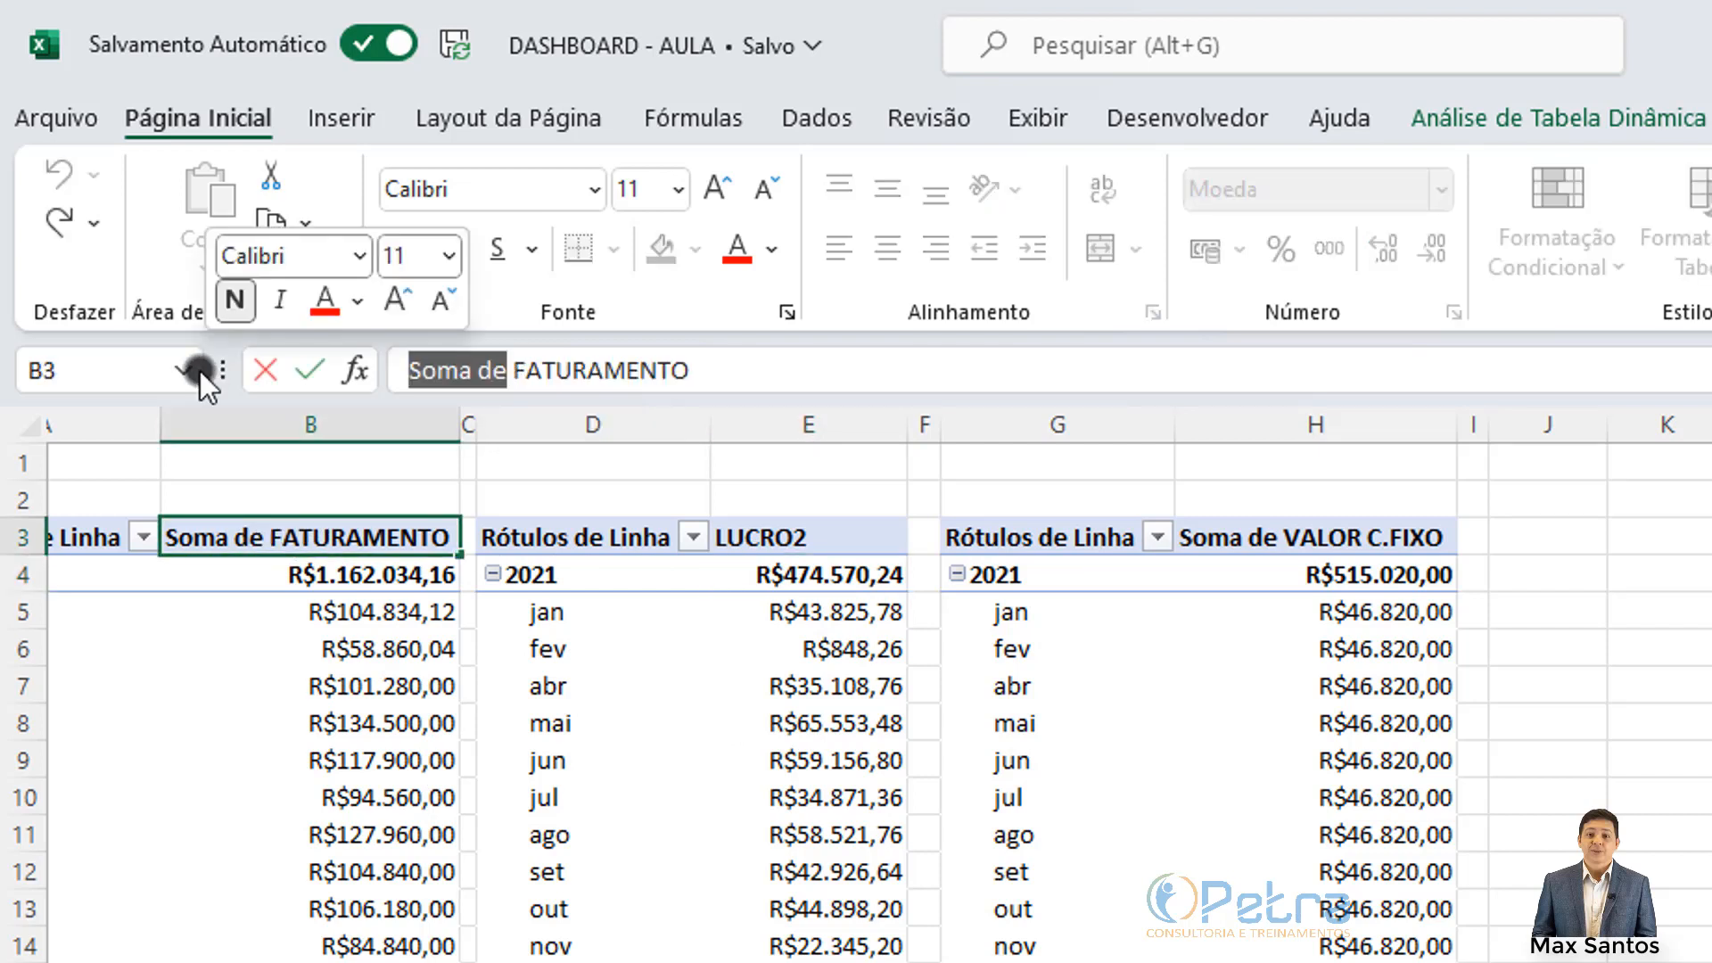
key("Delete")
key("Delete")
key("Return")
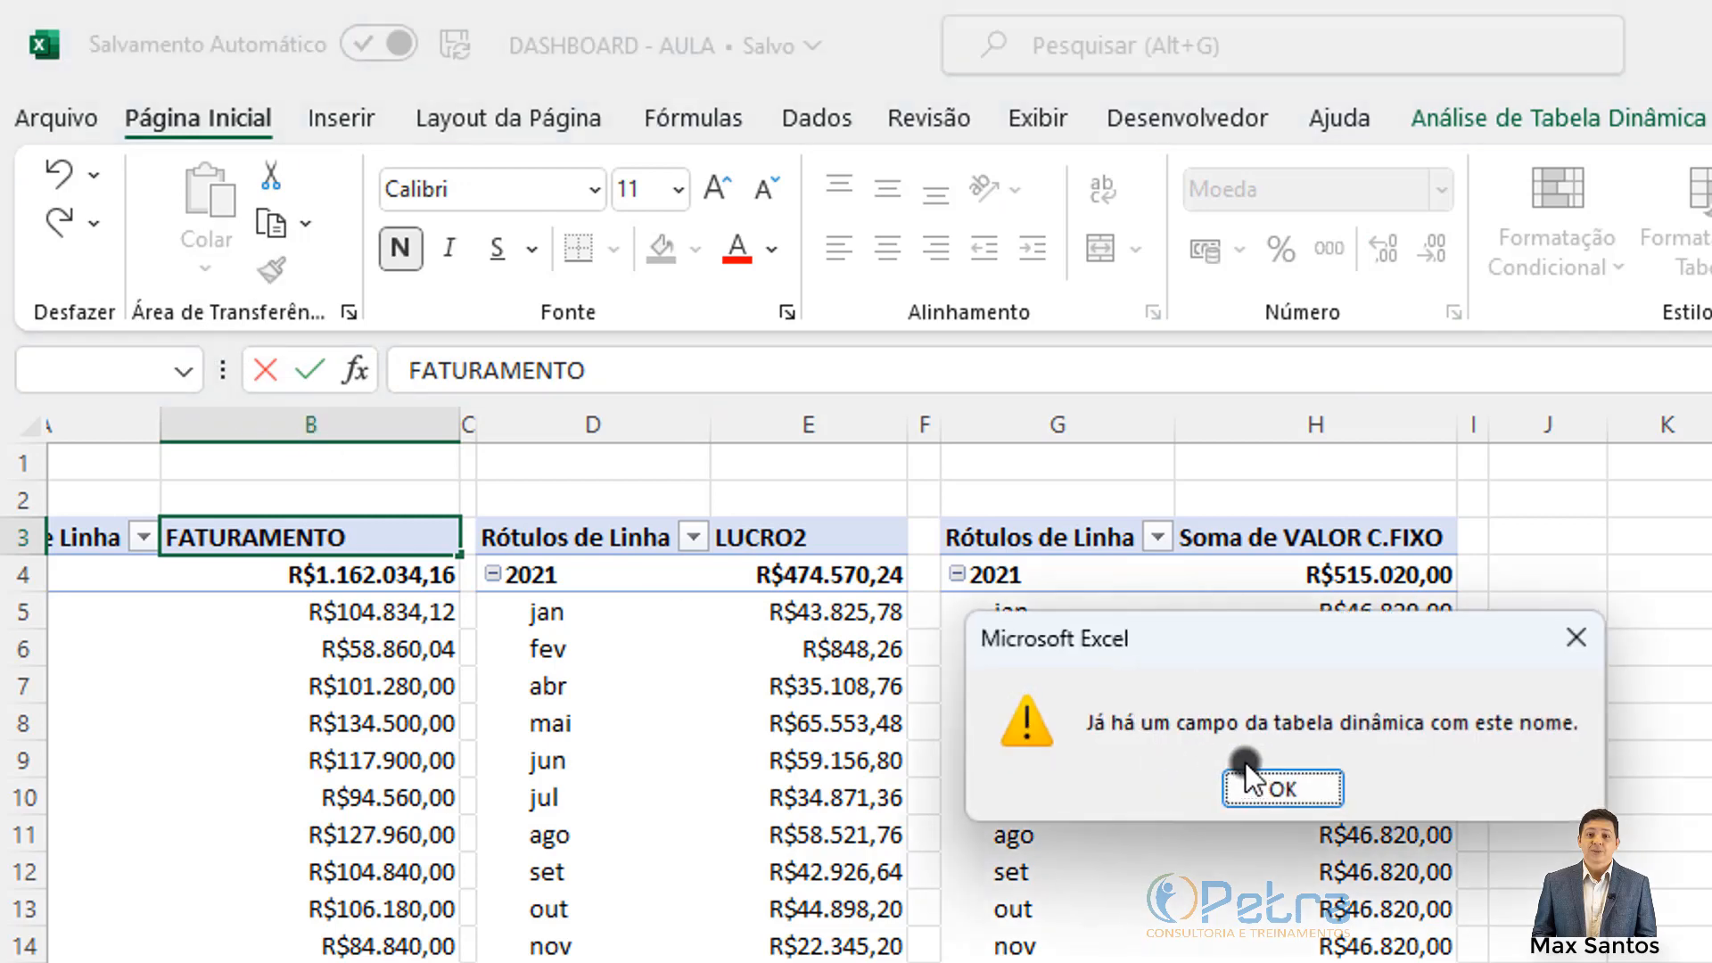
left_click(1261, 784)
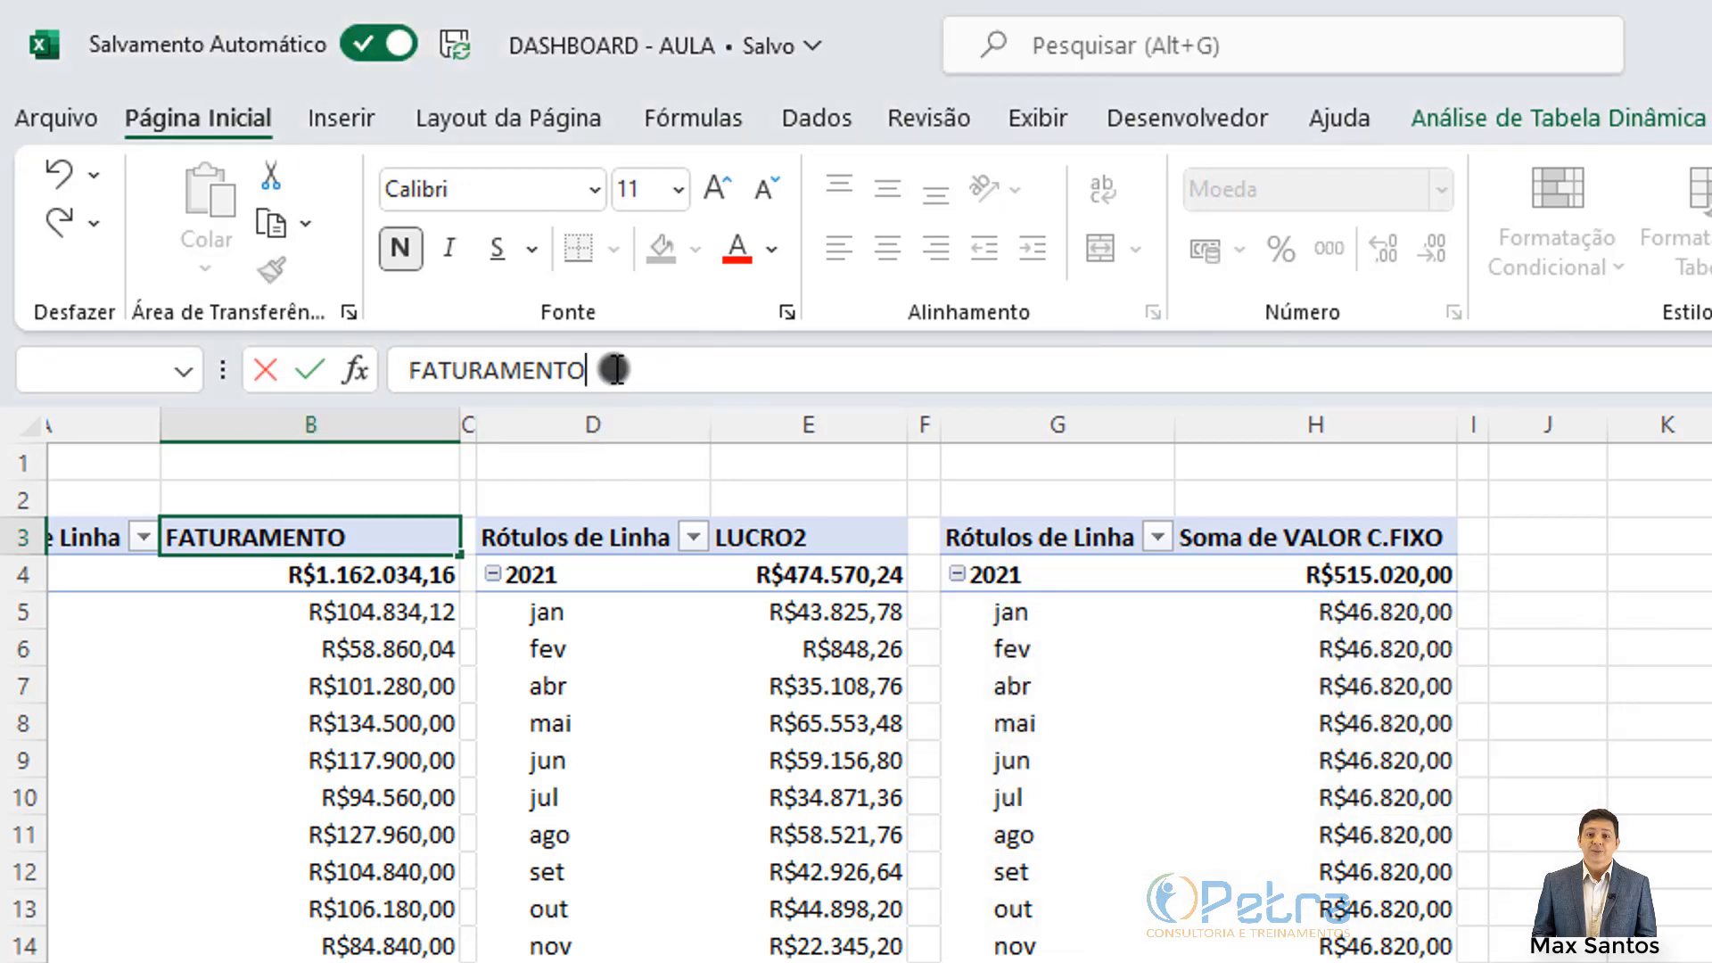
type("2")
left_click(623, 646)
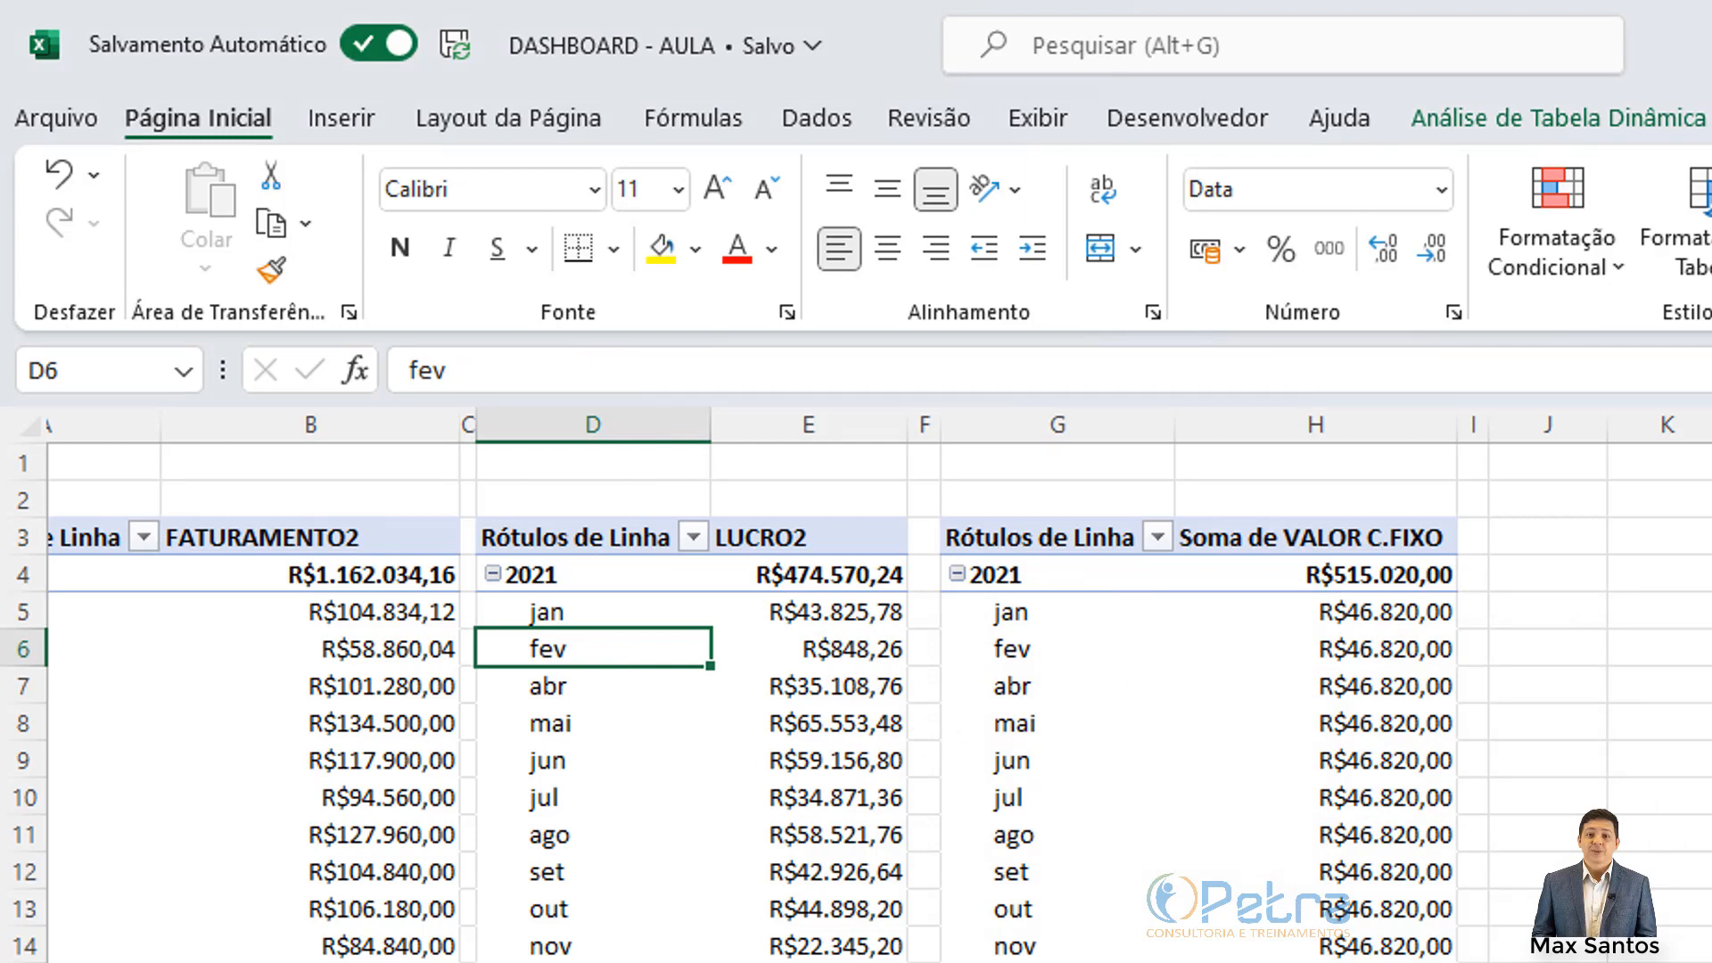
Step: Glance at the Base source sheet, then return to verify the FATURAMENTO2 header
left_click(151, 961)
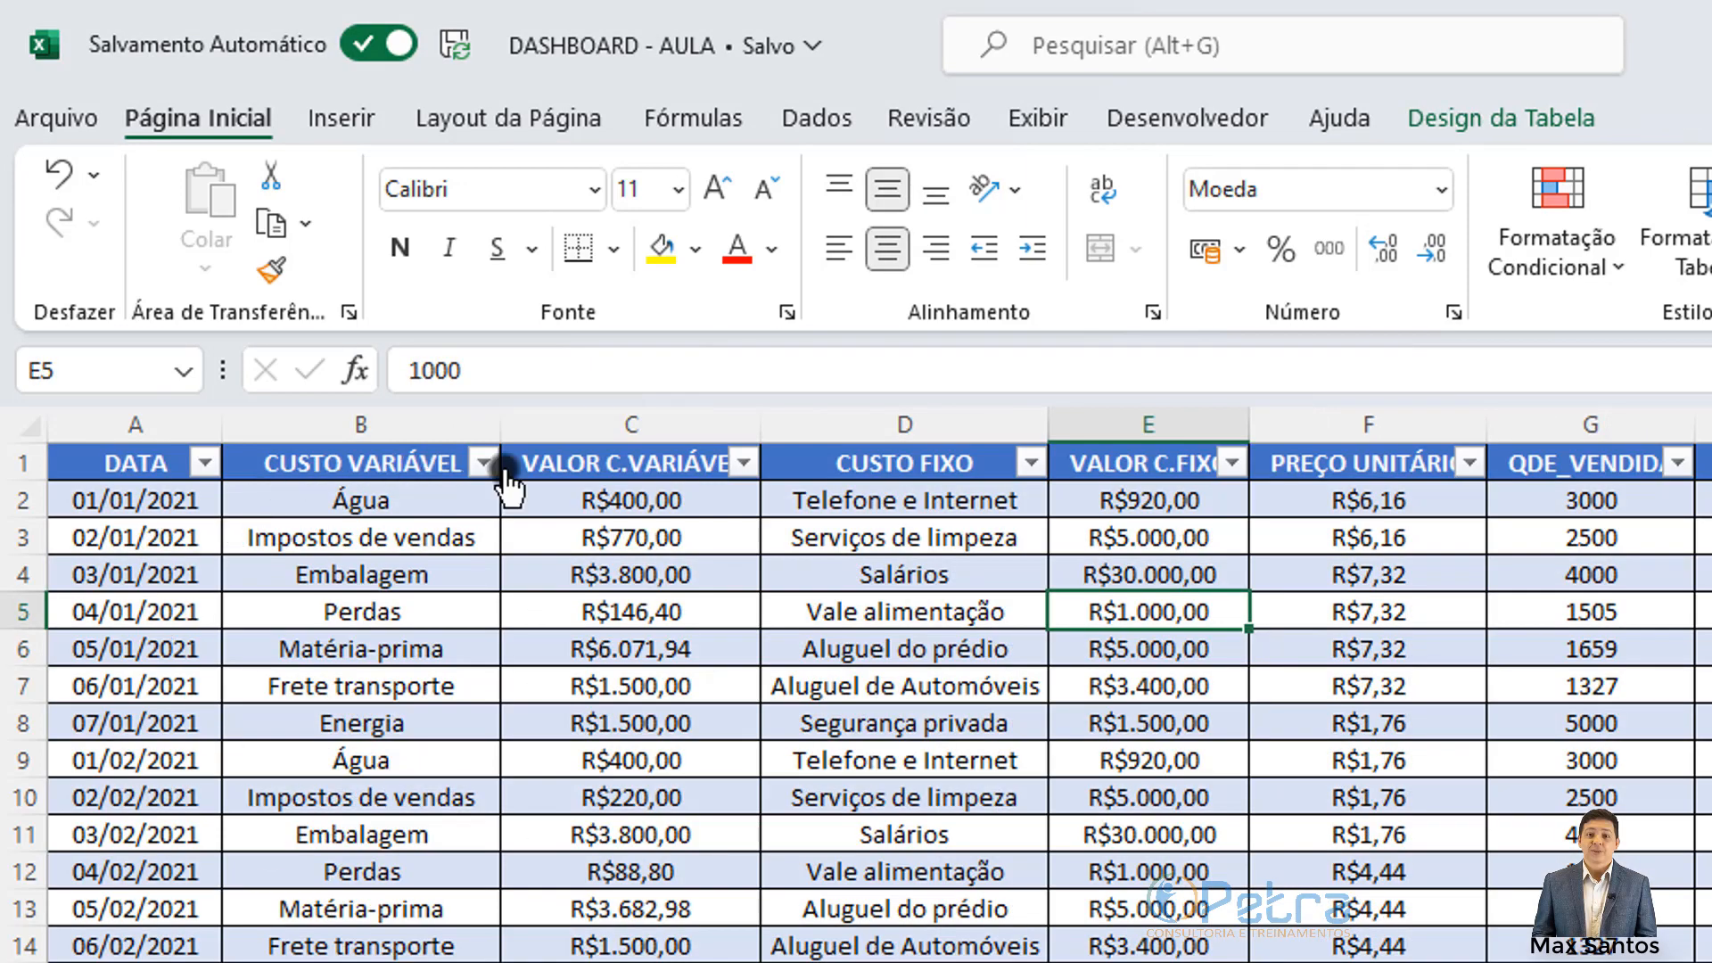
left_click(303, 961)
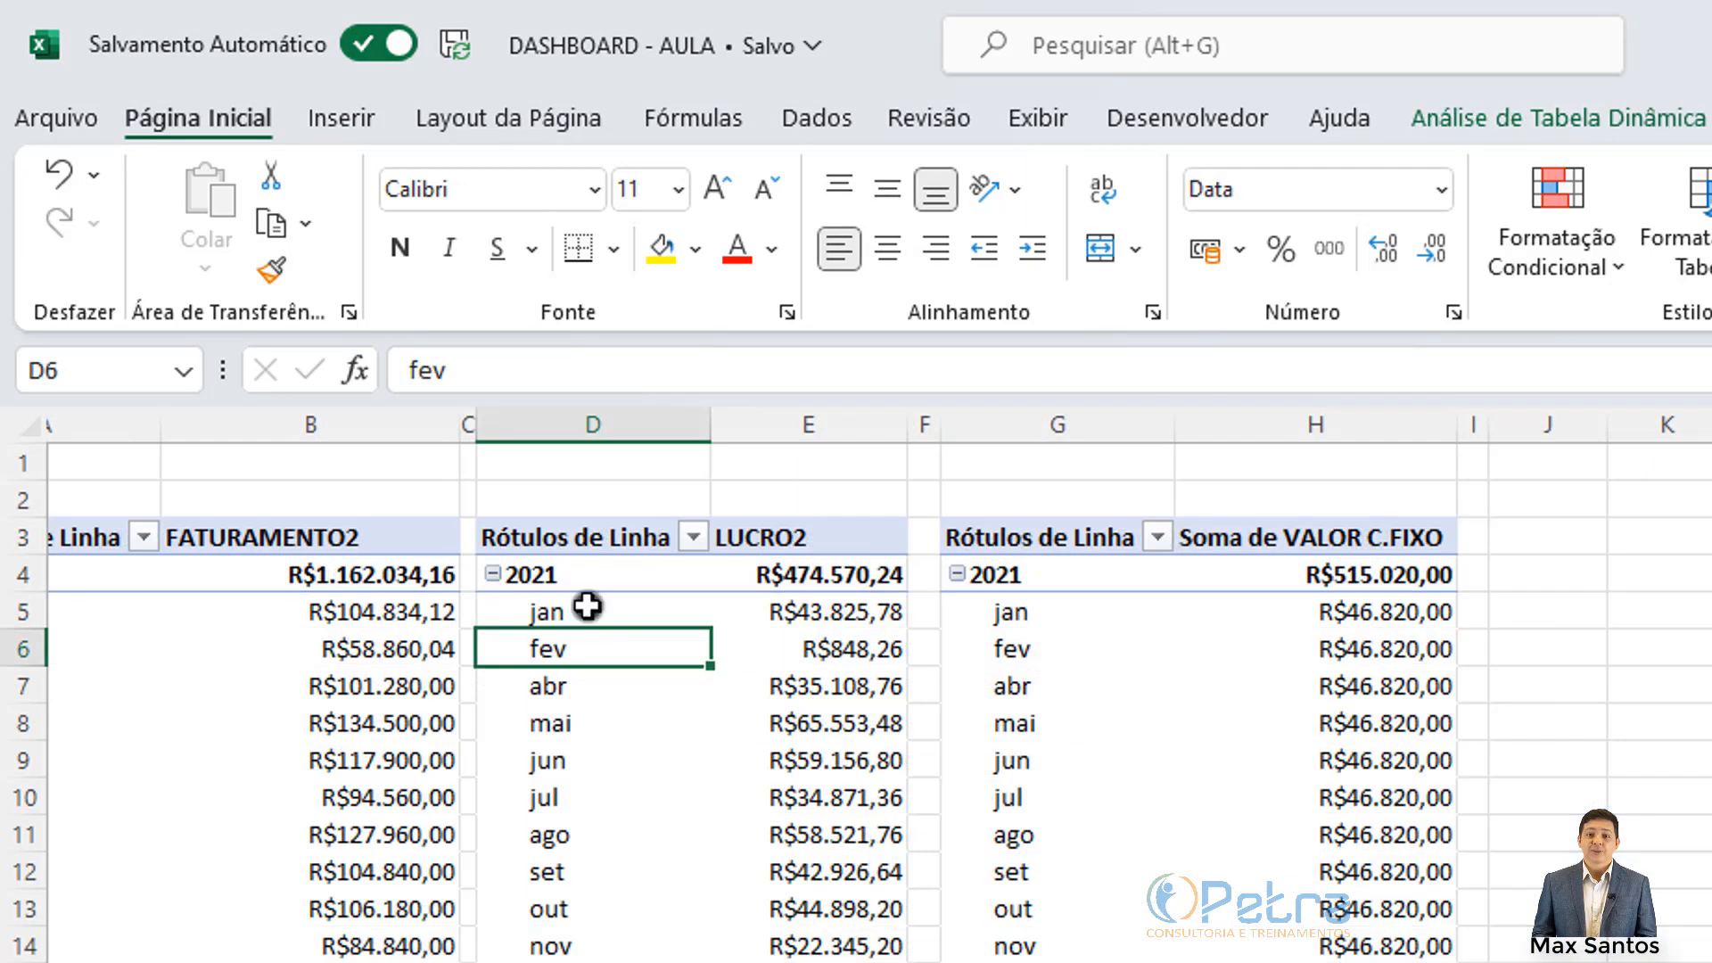
left_click(335, 539)
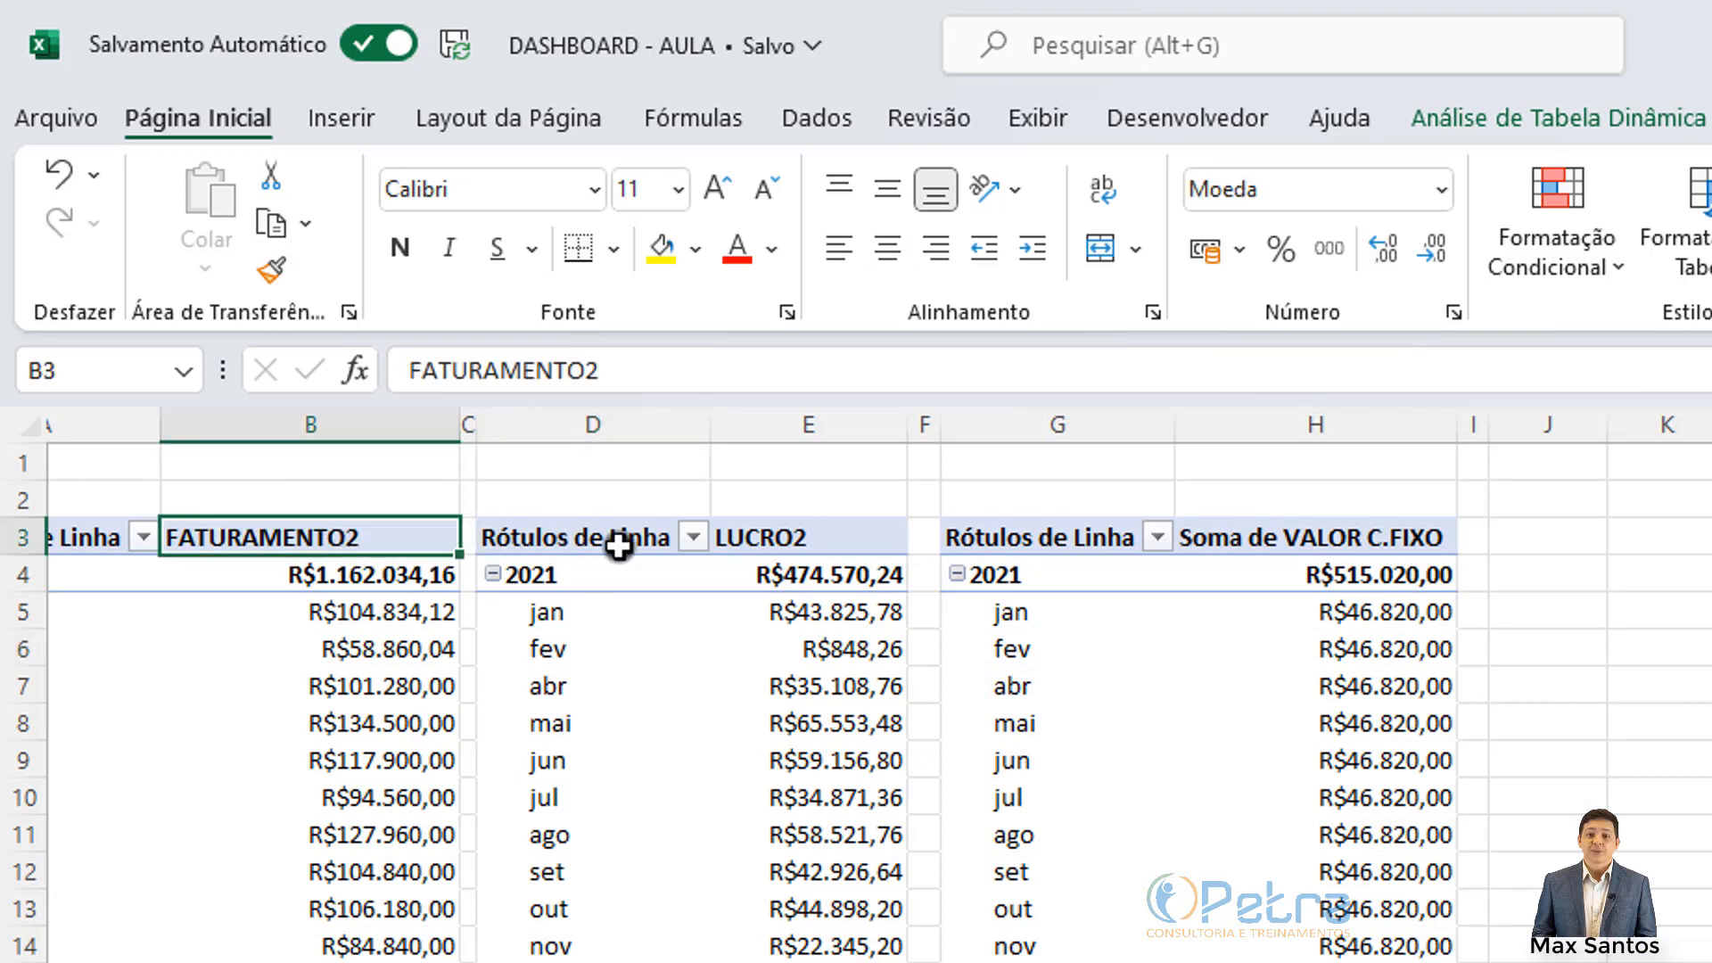
Step: Rename the Soma de VALOR C.FIXO header to CUSTO FIXO2 after CUSTO FIXO is refused as a duplicate
left_click(1261, 536)
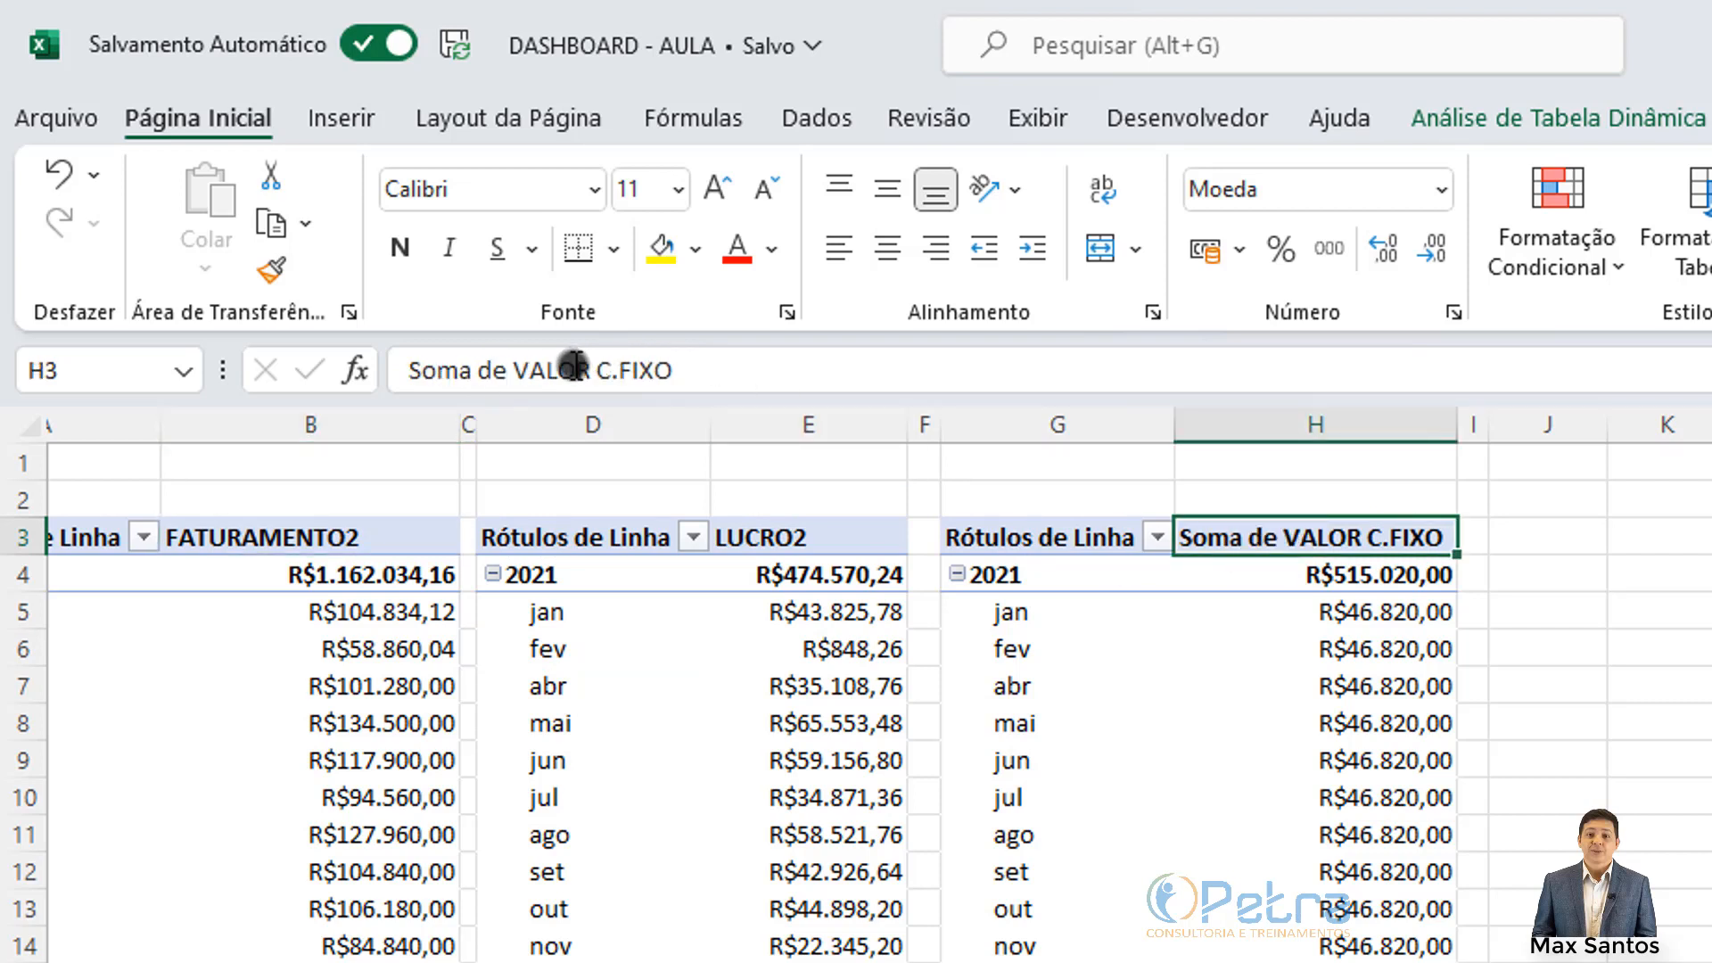
left_click_drag(717, 367, 163, 376)
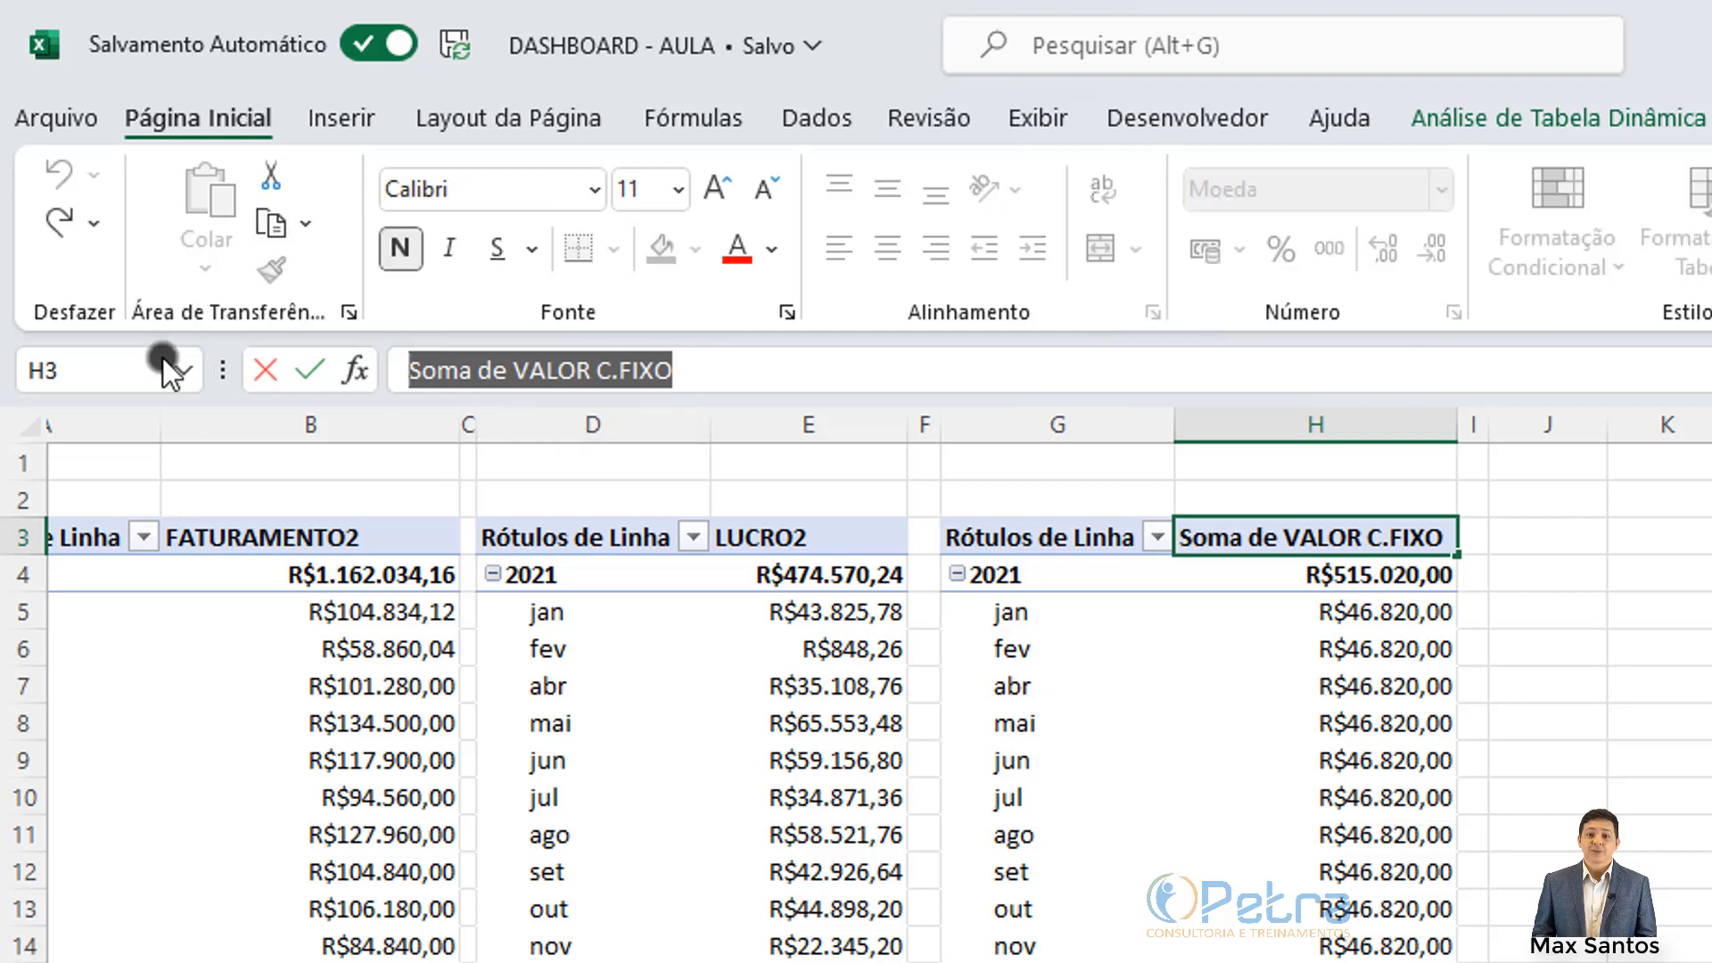
type("CUSTO")
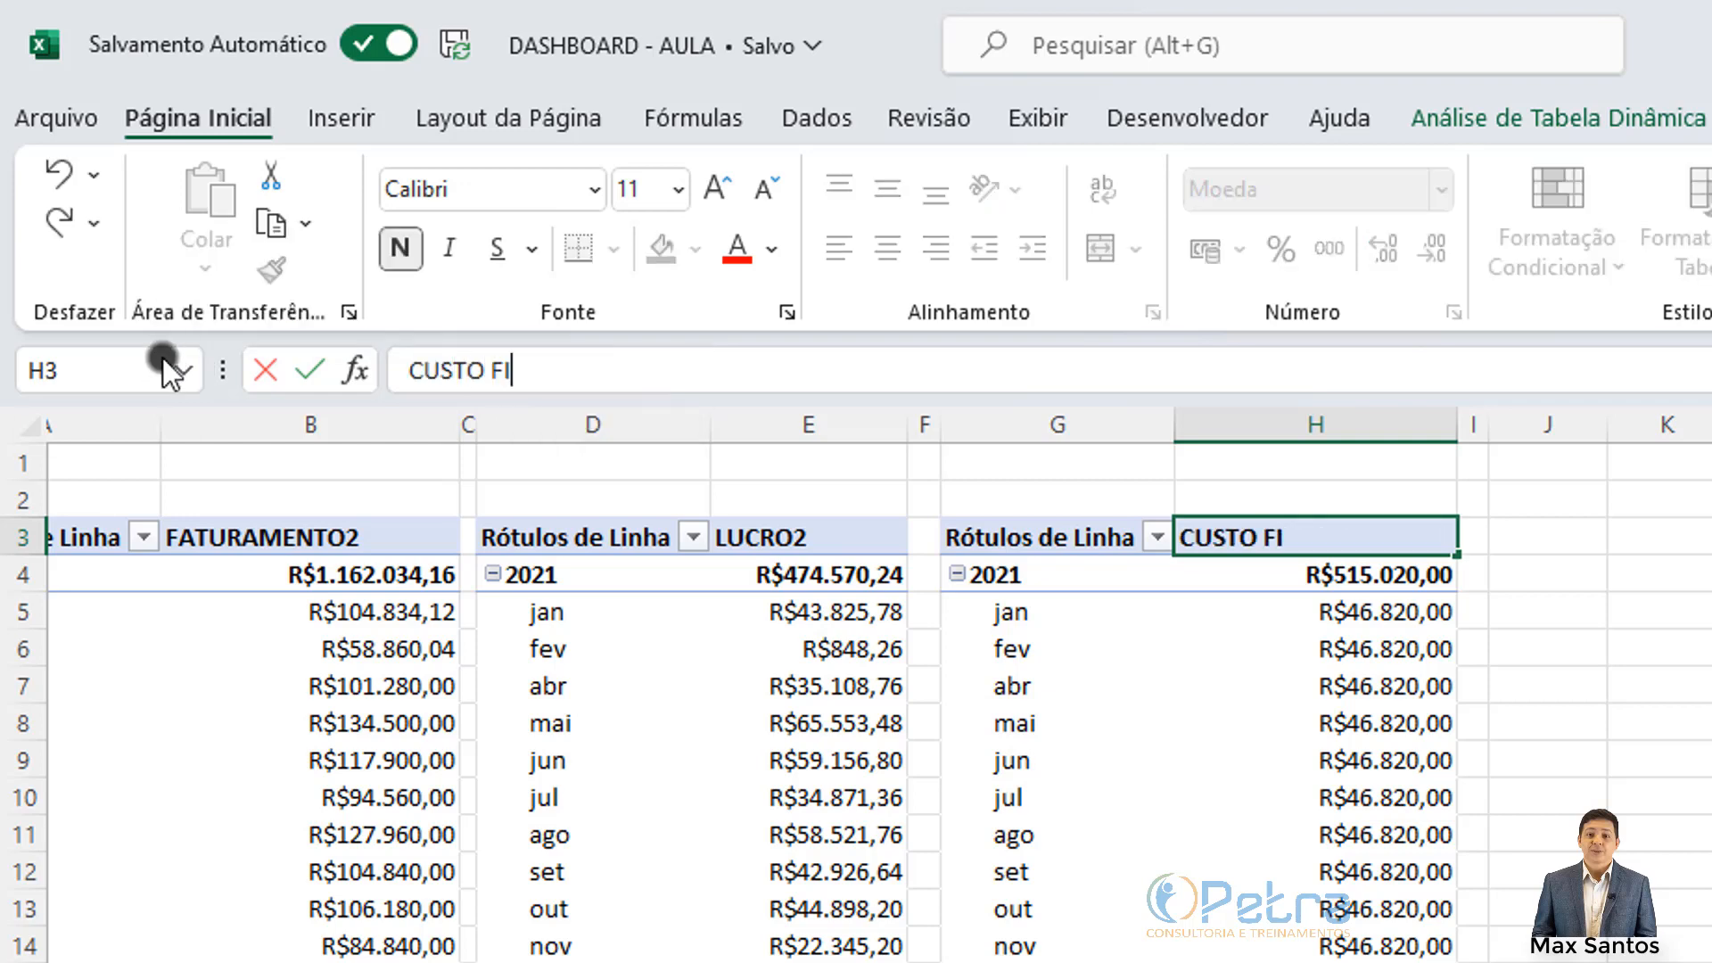
key("Return")
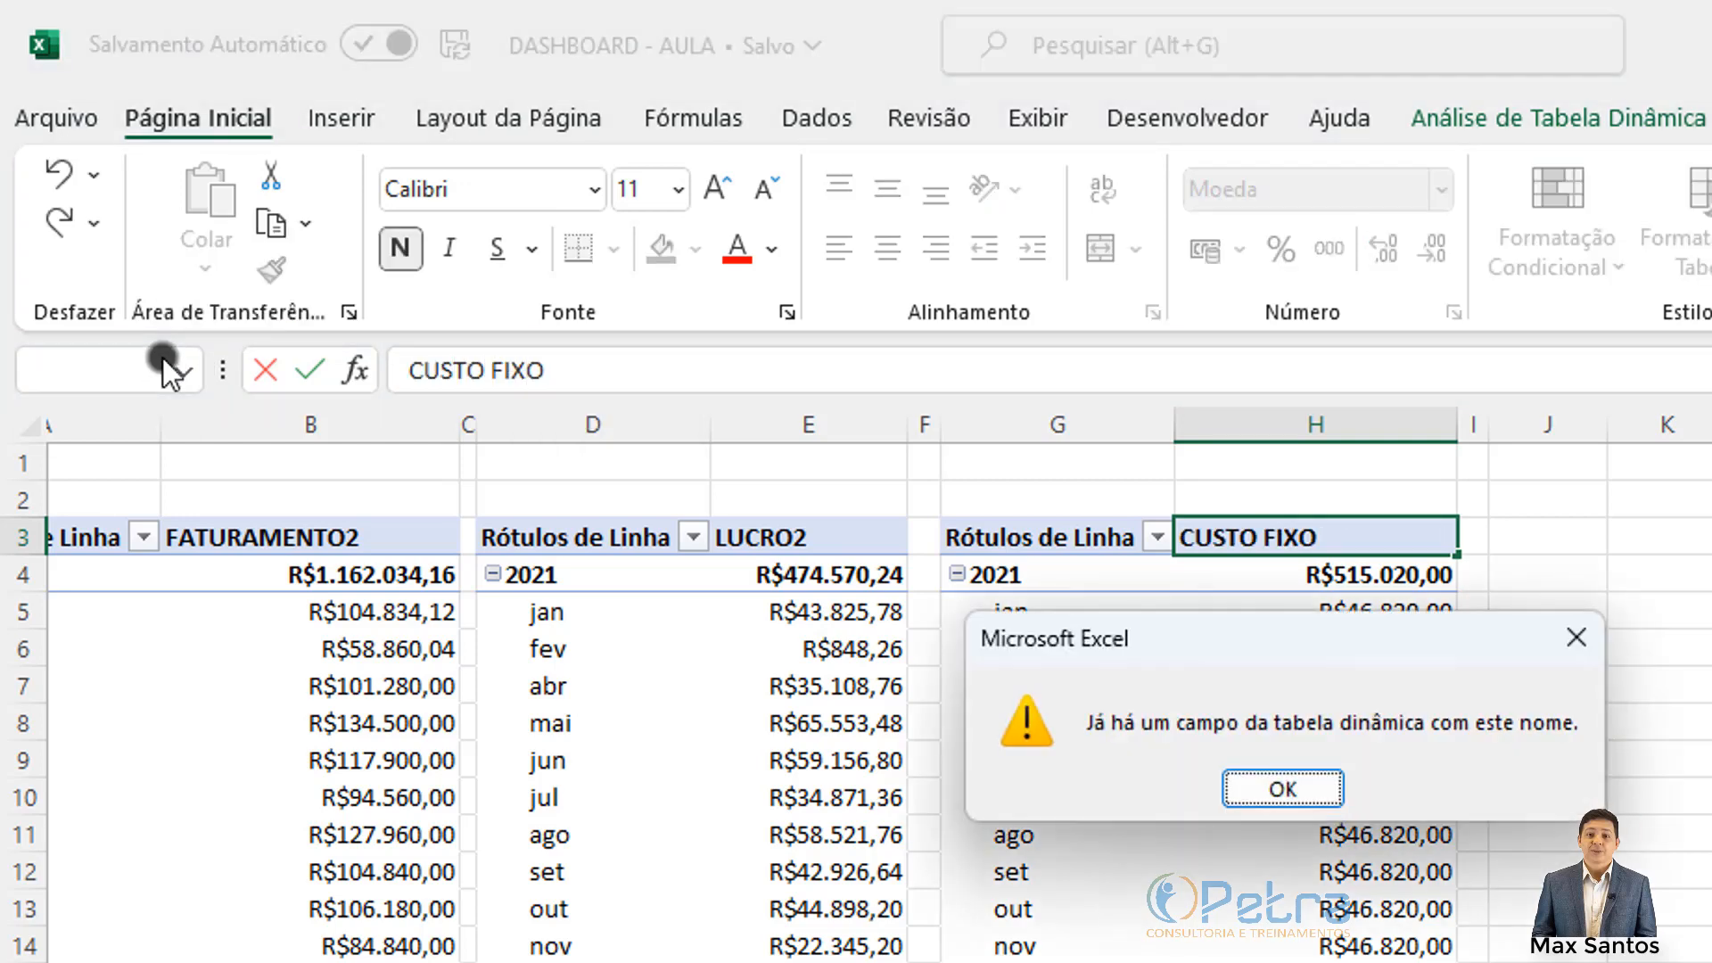
left_click(1276, 800)
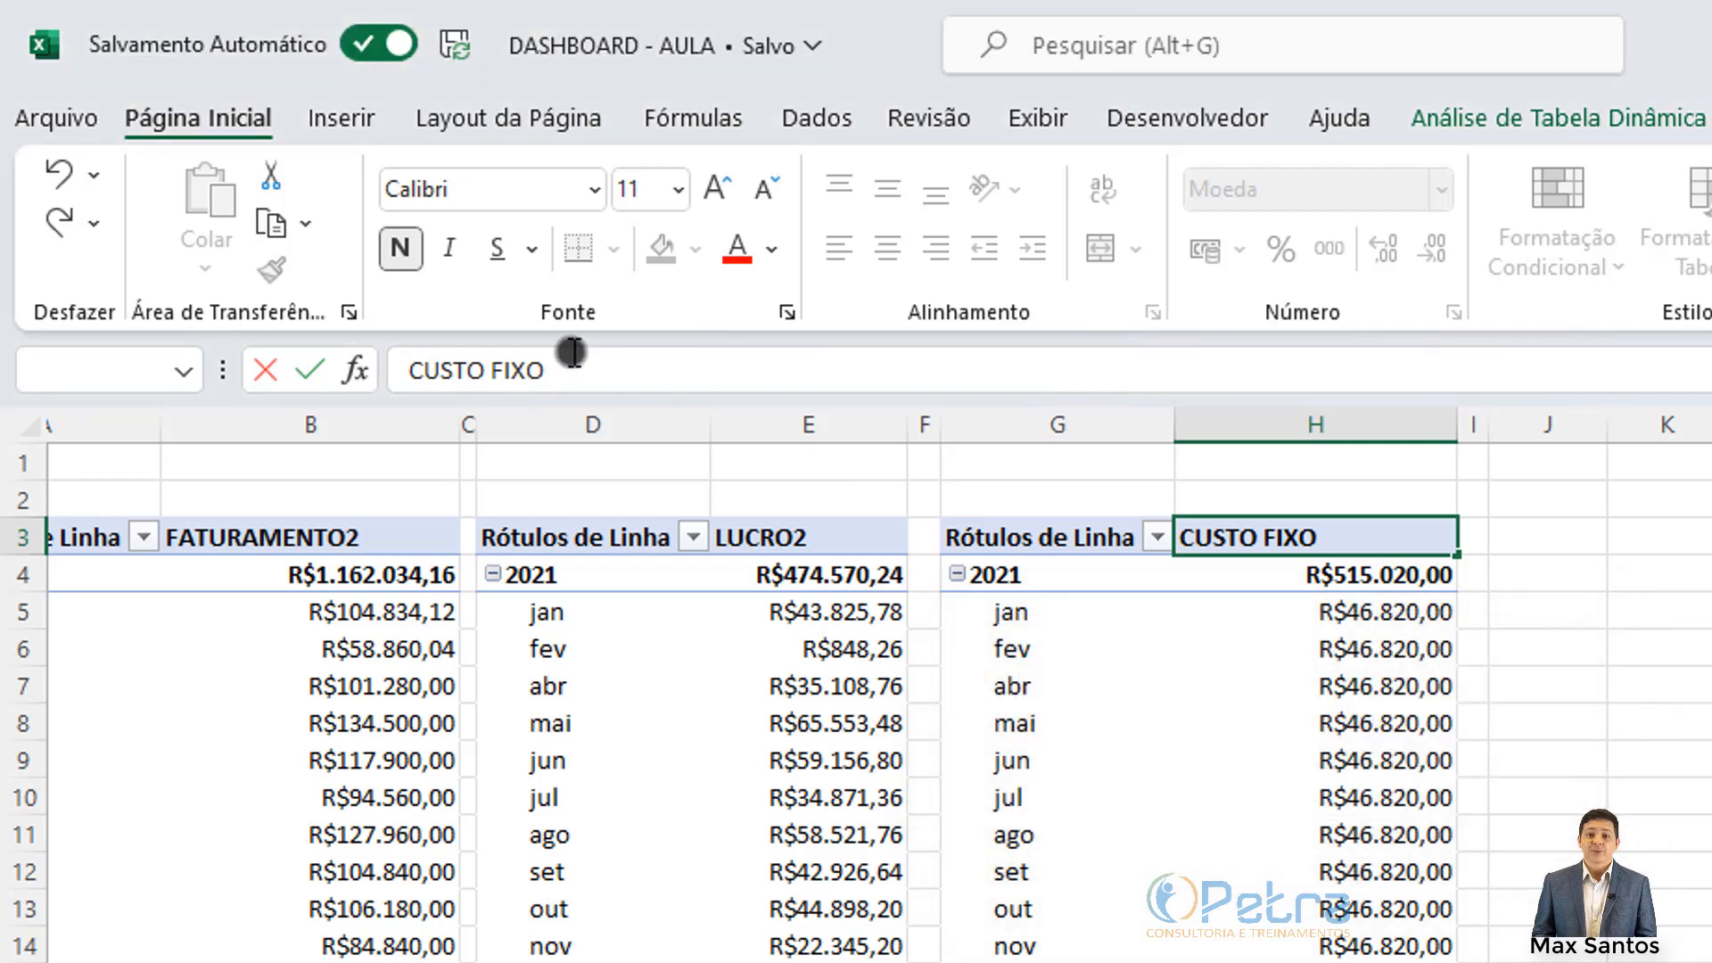
left_click(1523, 720)
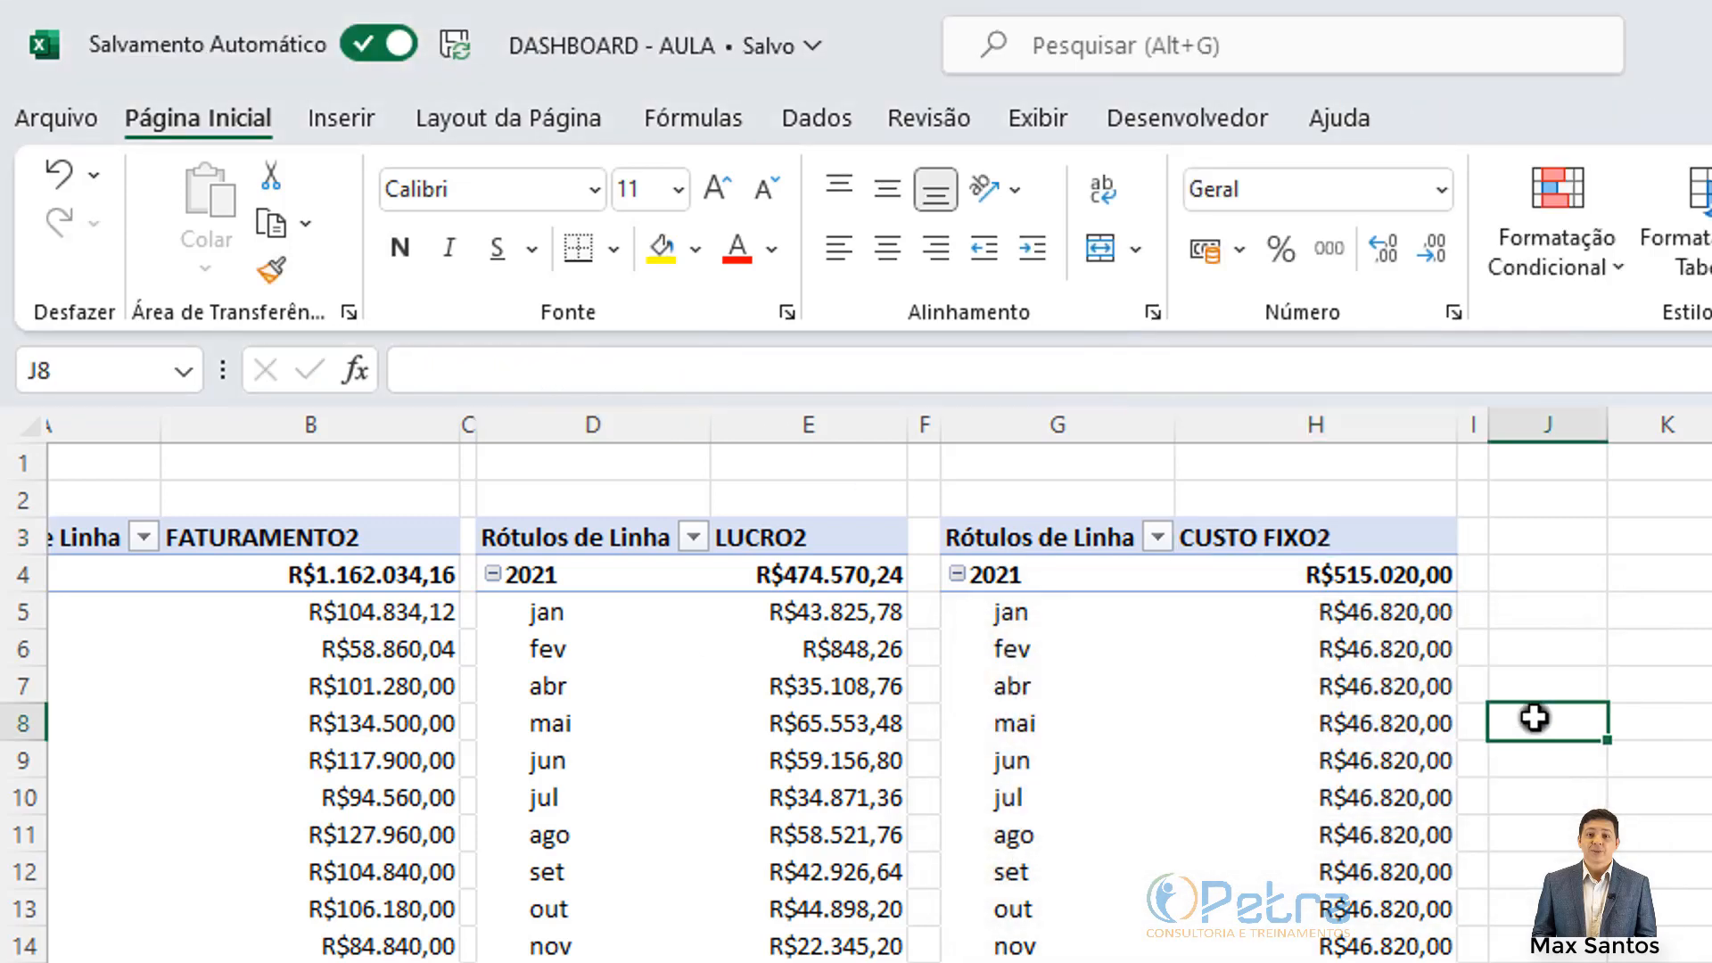
left_click(1406, 550)
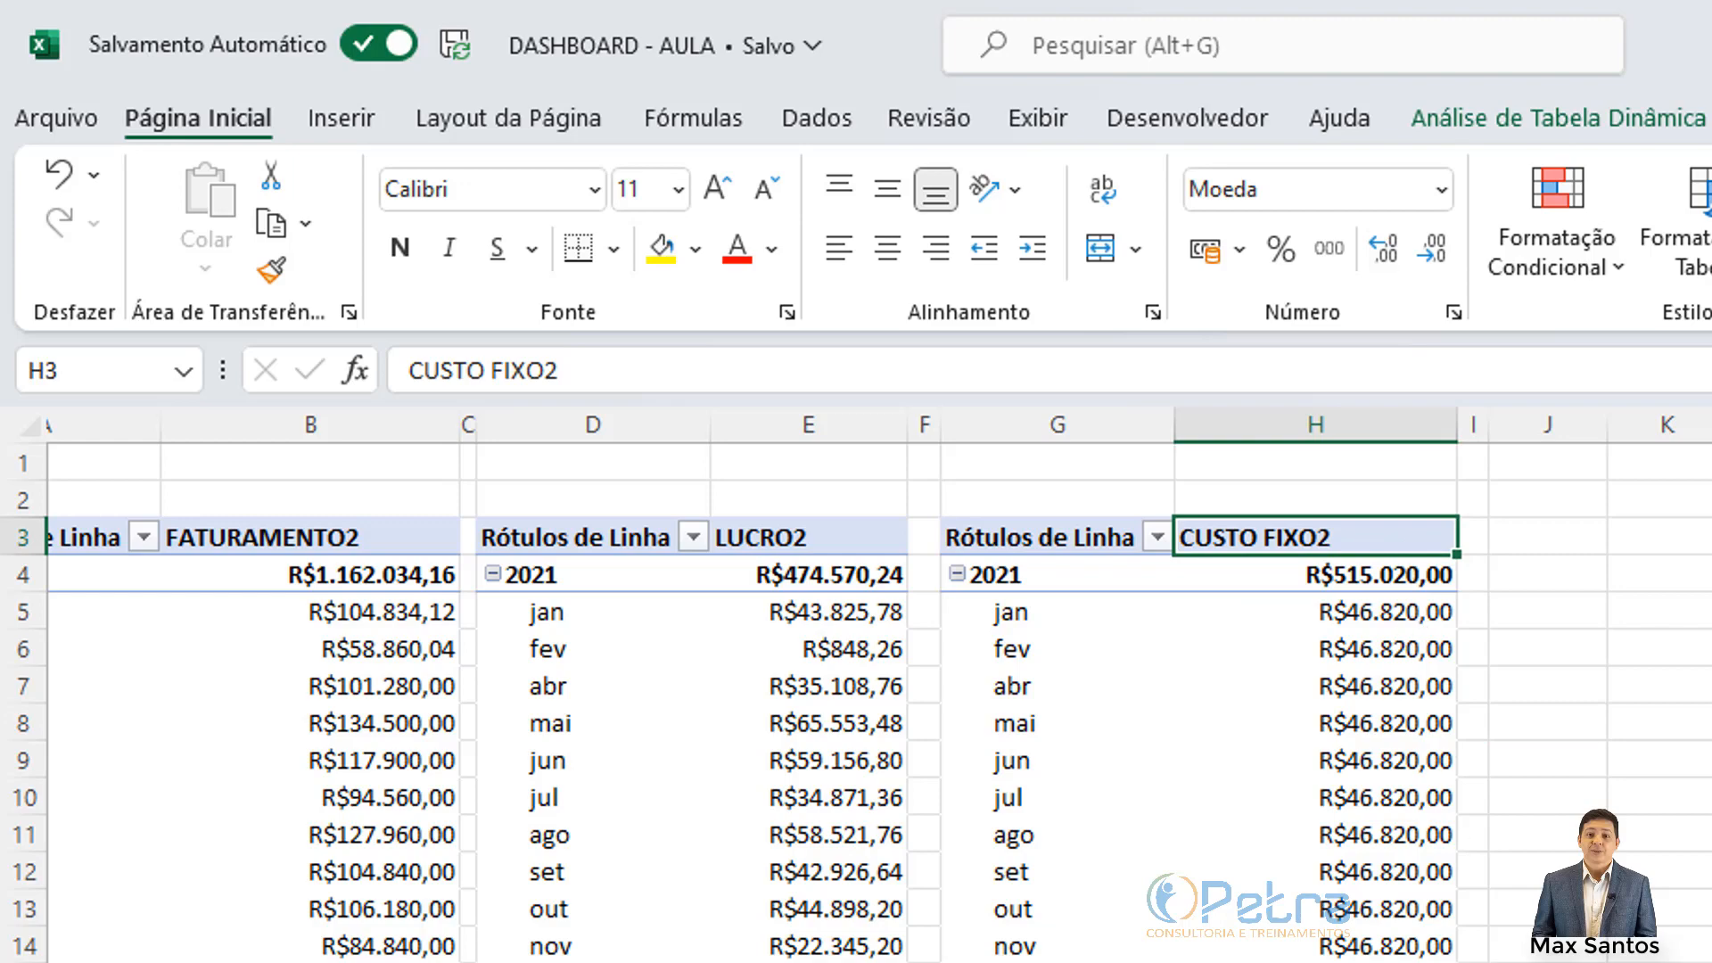
scroll(893, 533, "right", 5)
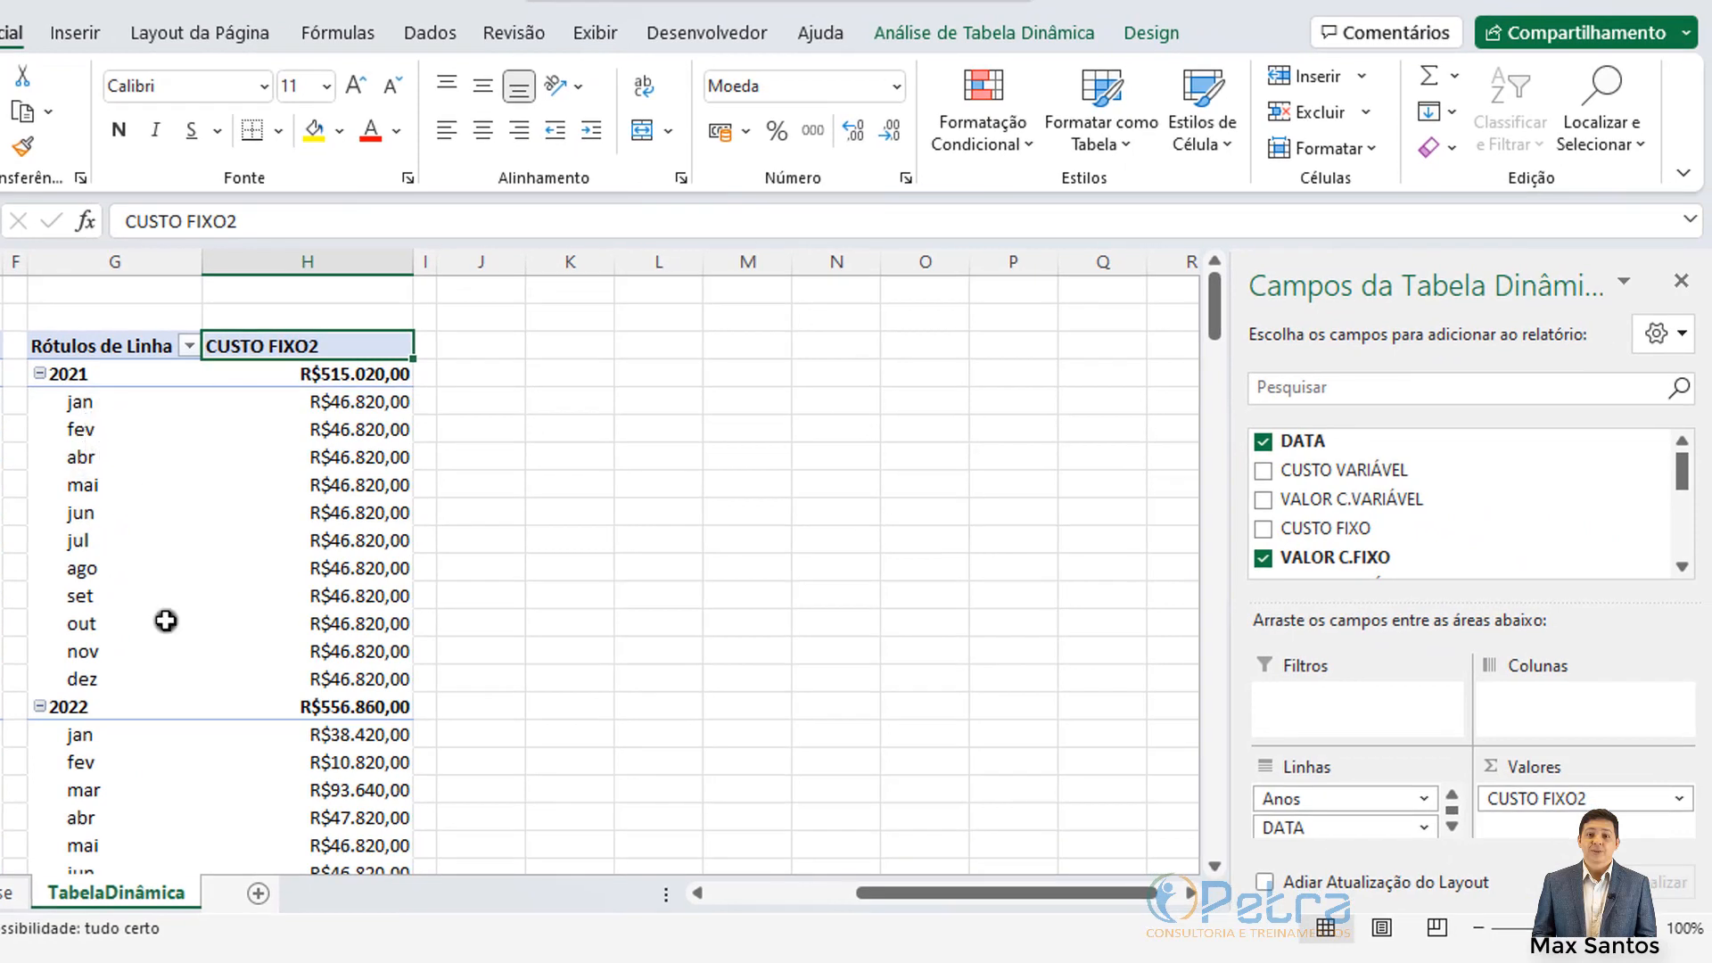
Step: Copy the CUSTO FIXO2 pivot in columns G:H and paste a duplicate into columns J:K
left_click_drag(103, 261, 335, 269)
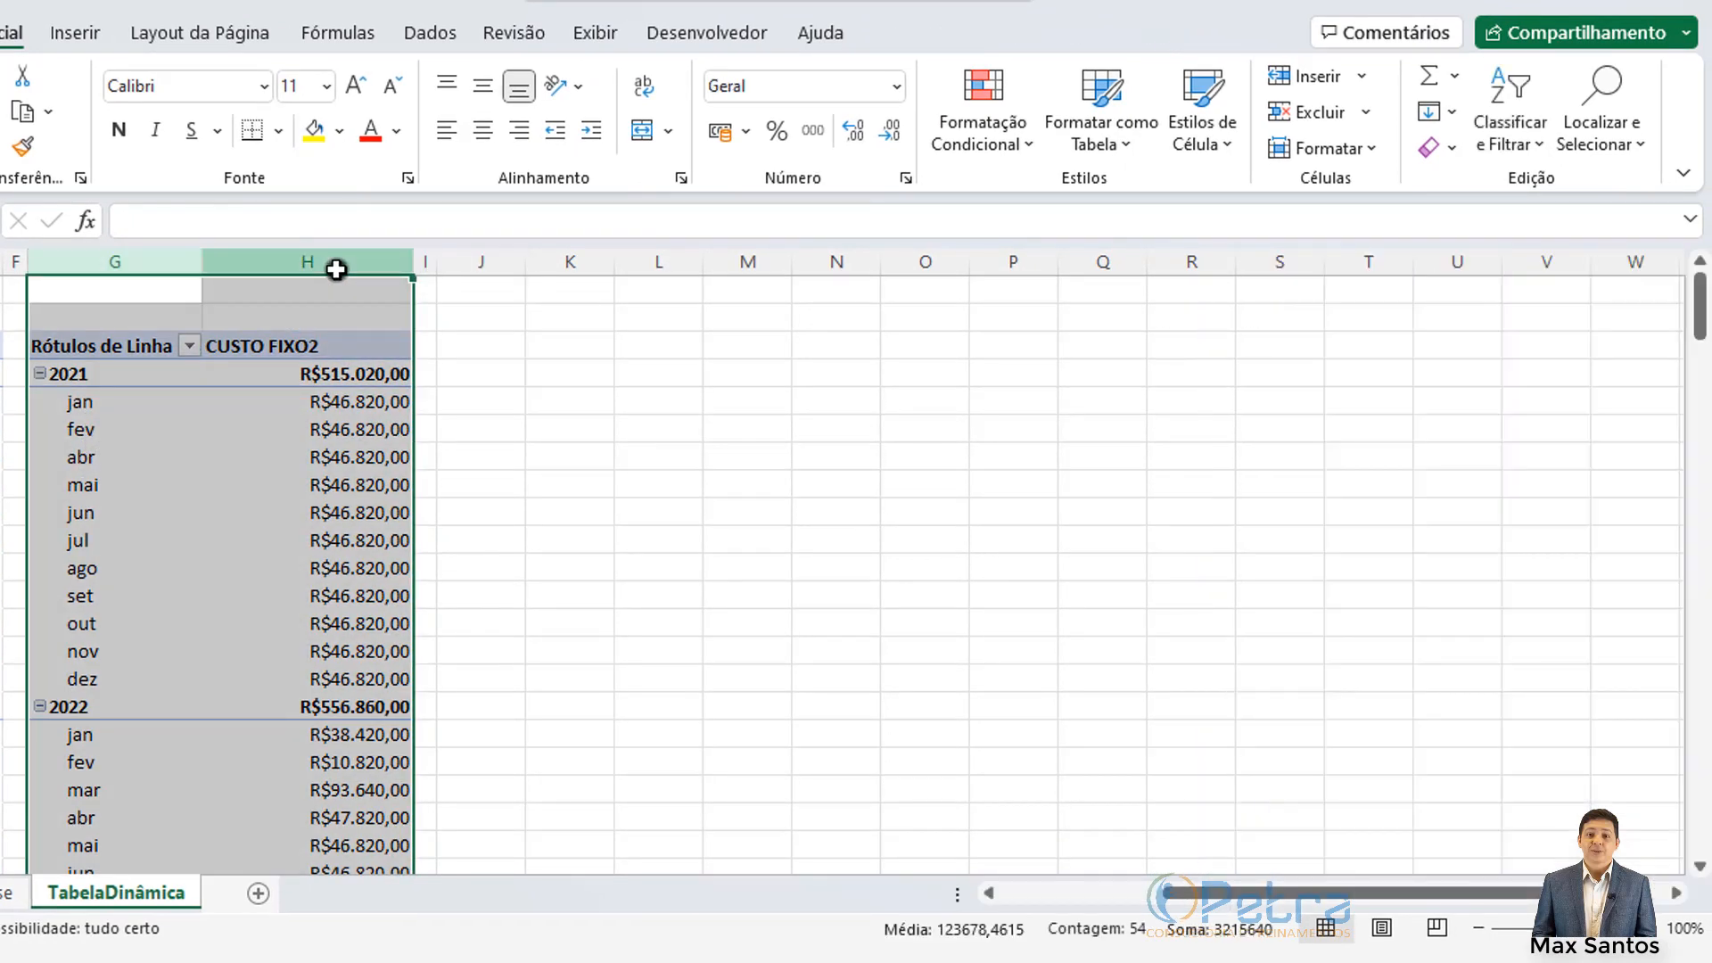
key("ctrl+c")
left_click(486, 265)
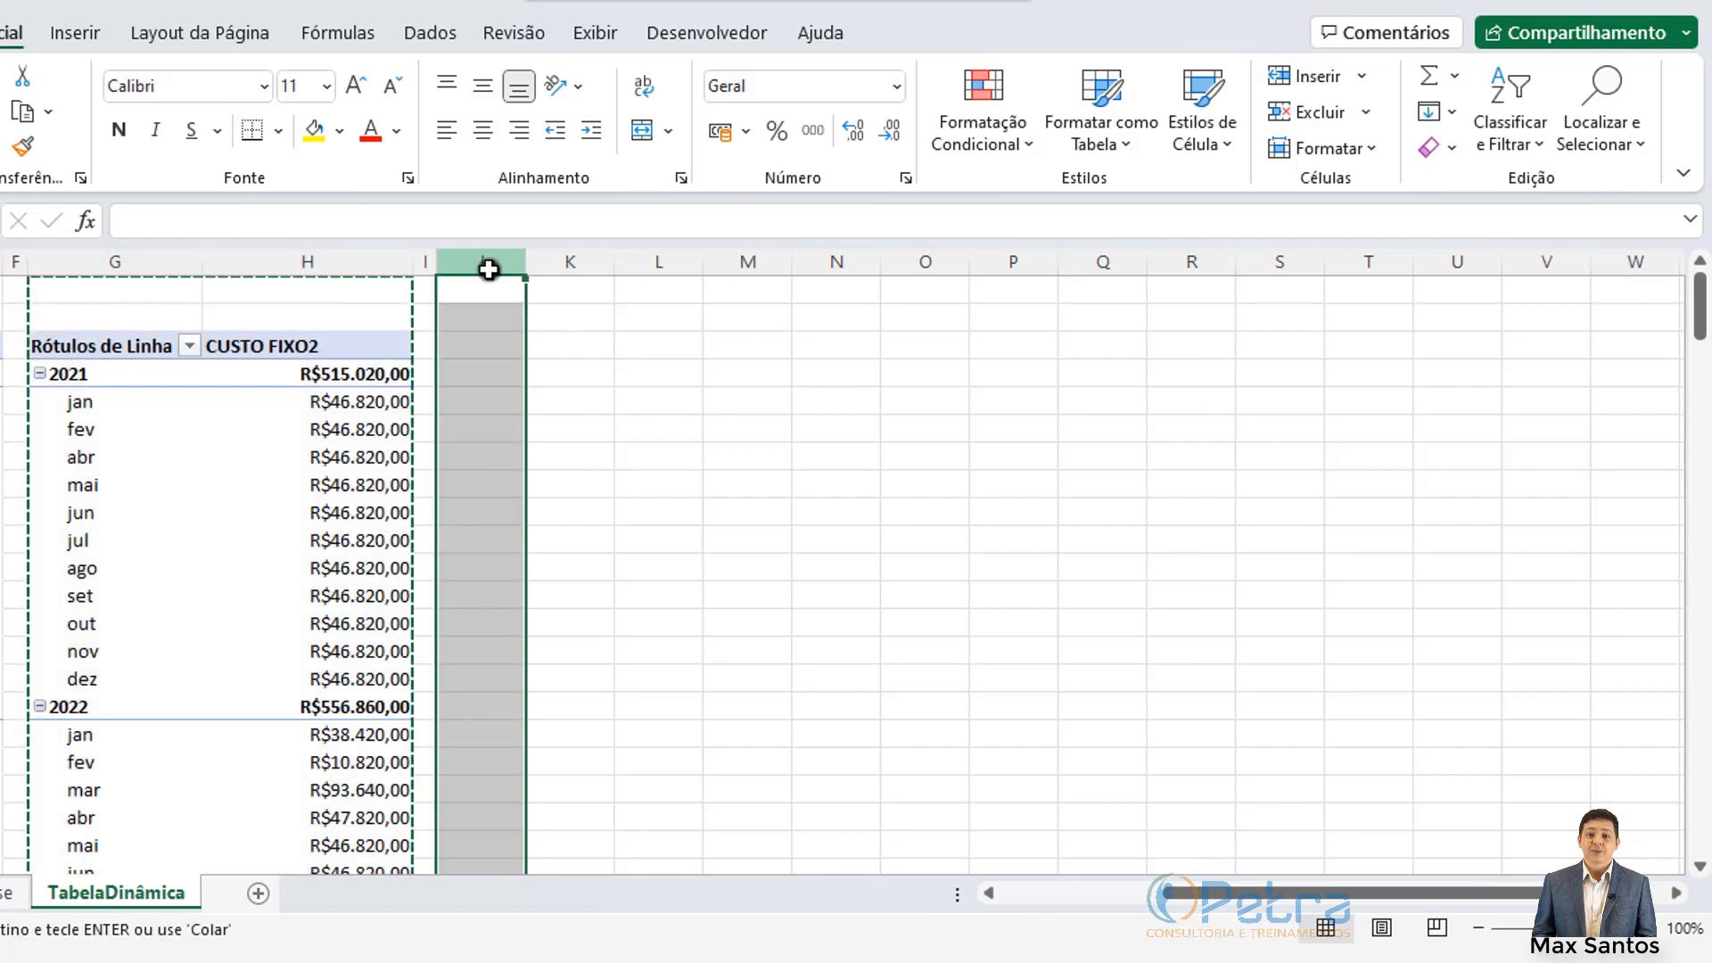
key("ctrl+v")
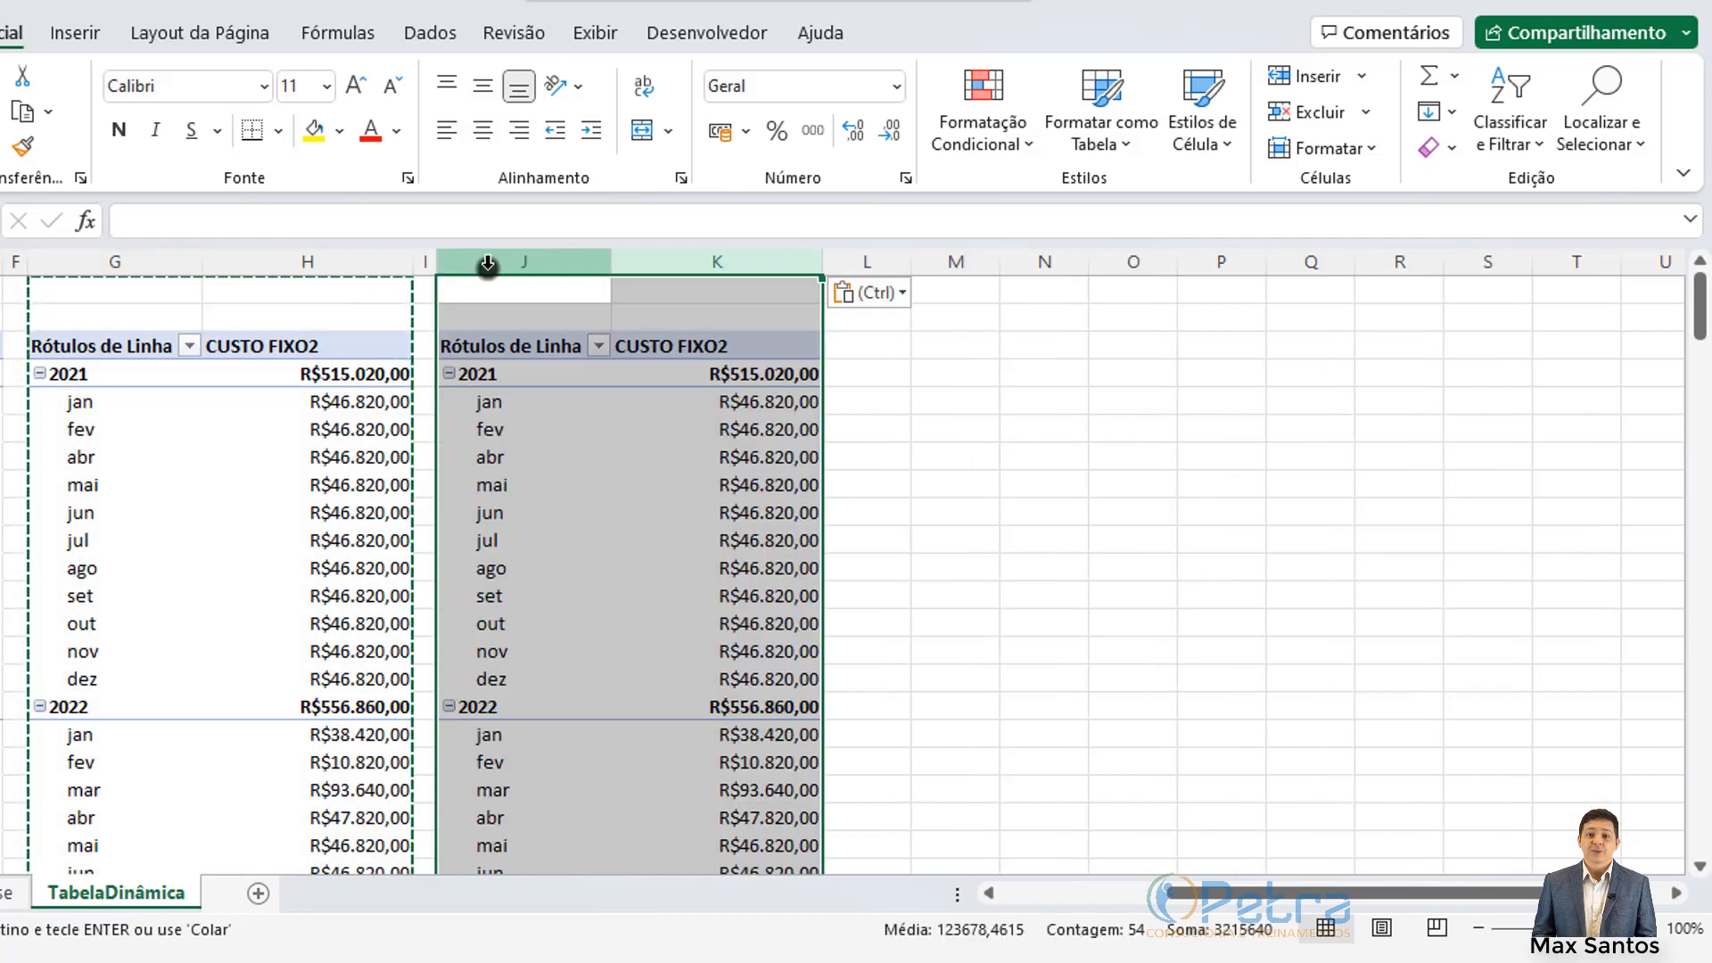
left_click(676, 390)
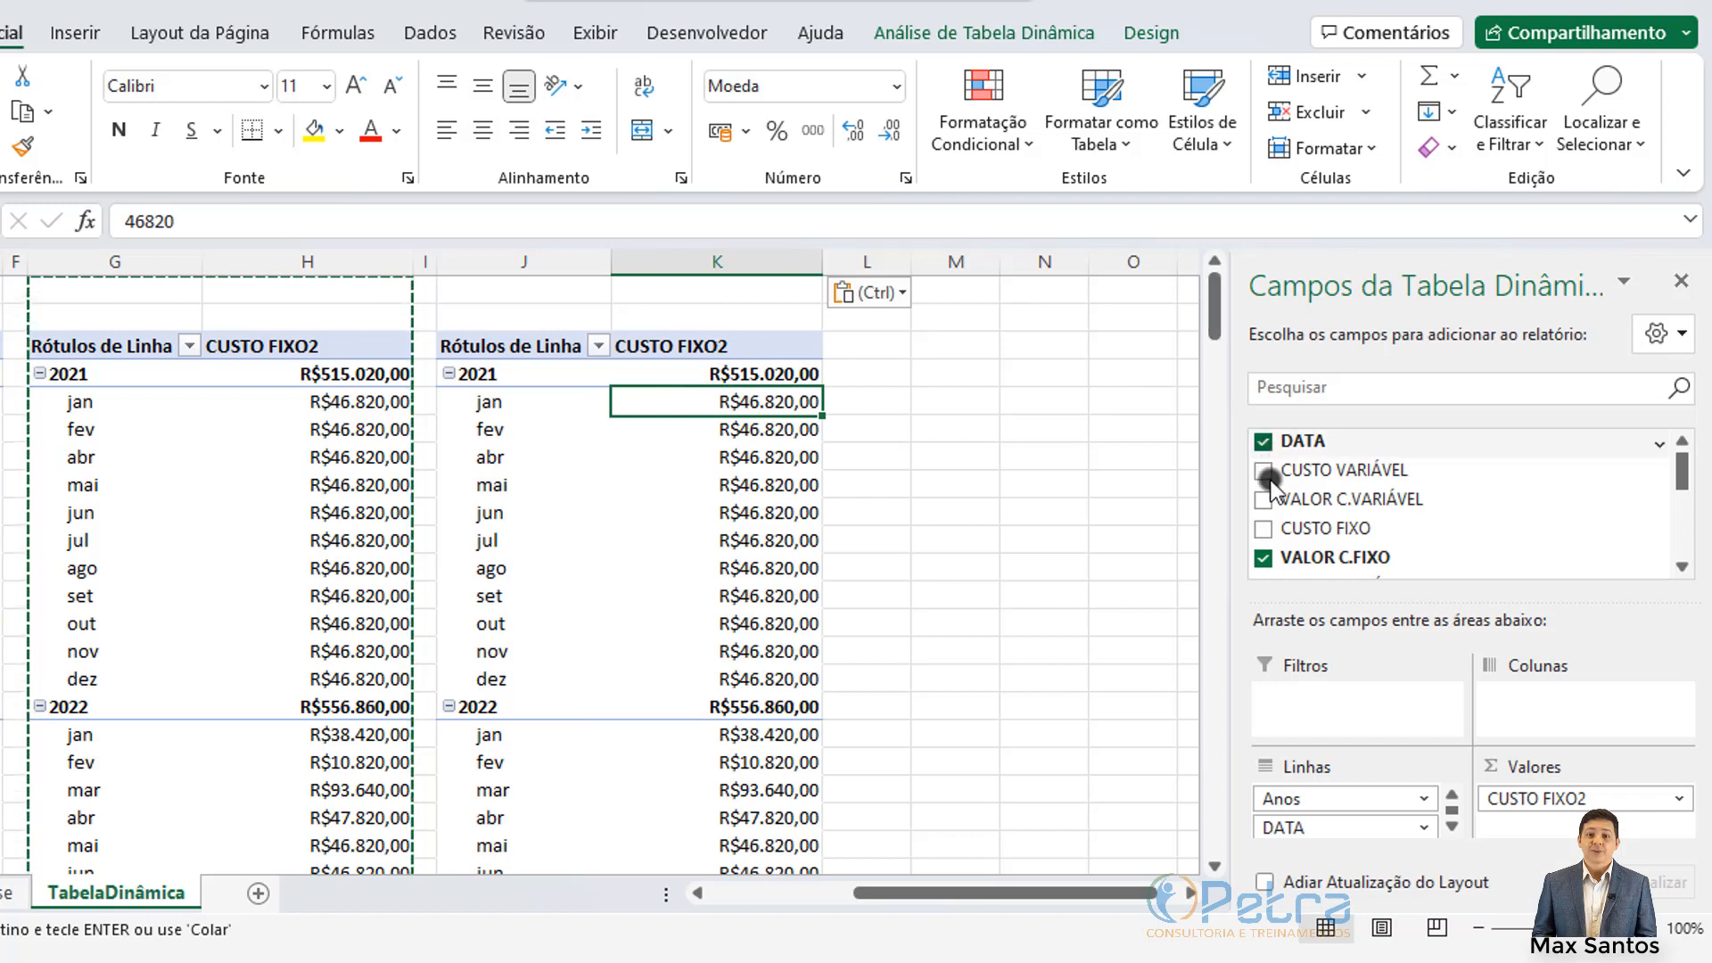
Step: Replace VALOR C.FIXO with VALOR C.VARIÁVEL as the copied pivot's value and narrow column K
left_click(1260, 560)
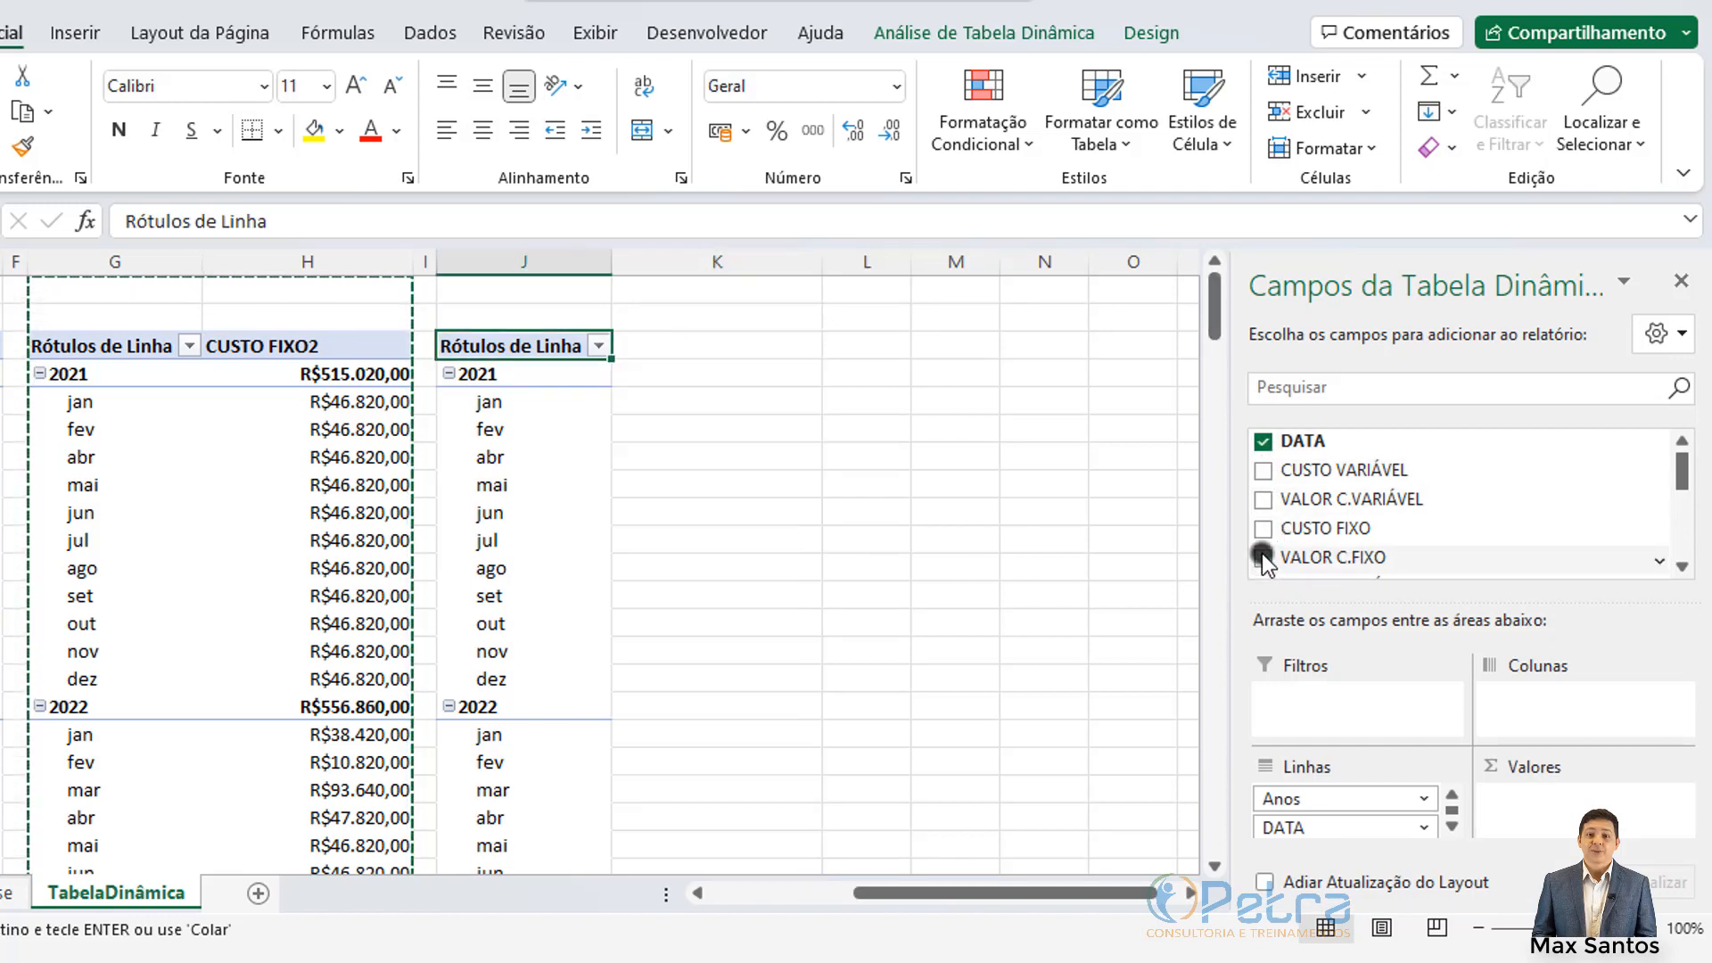
left_click(1261, 501)
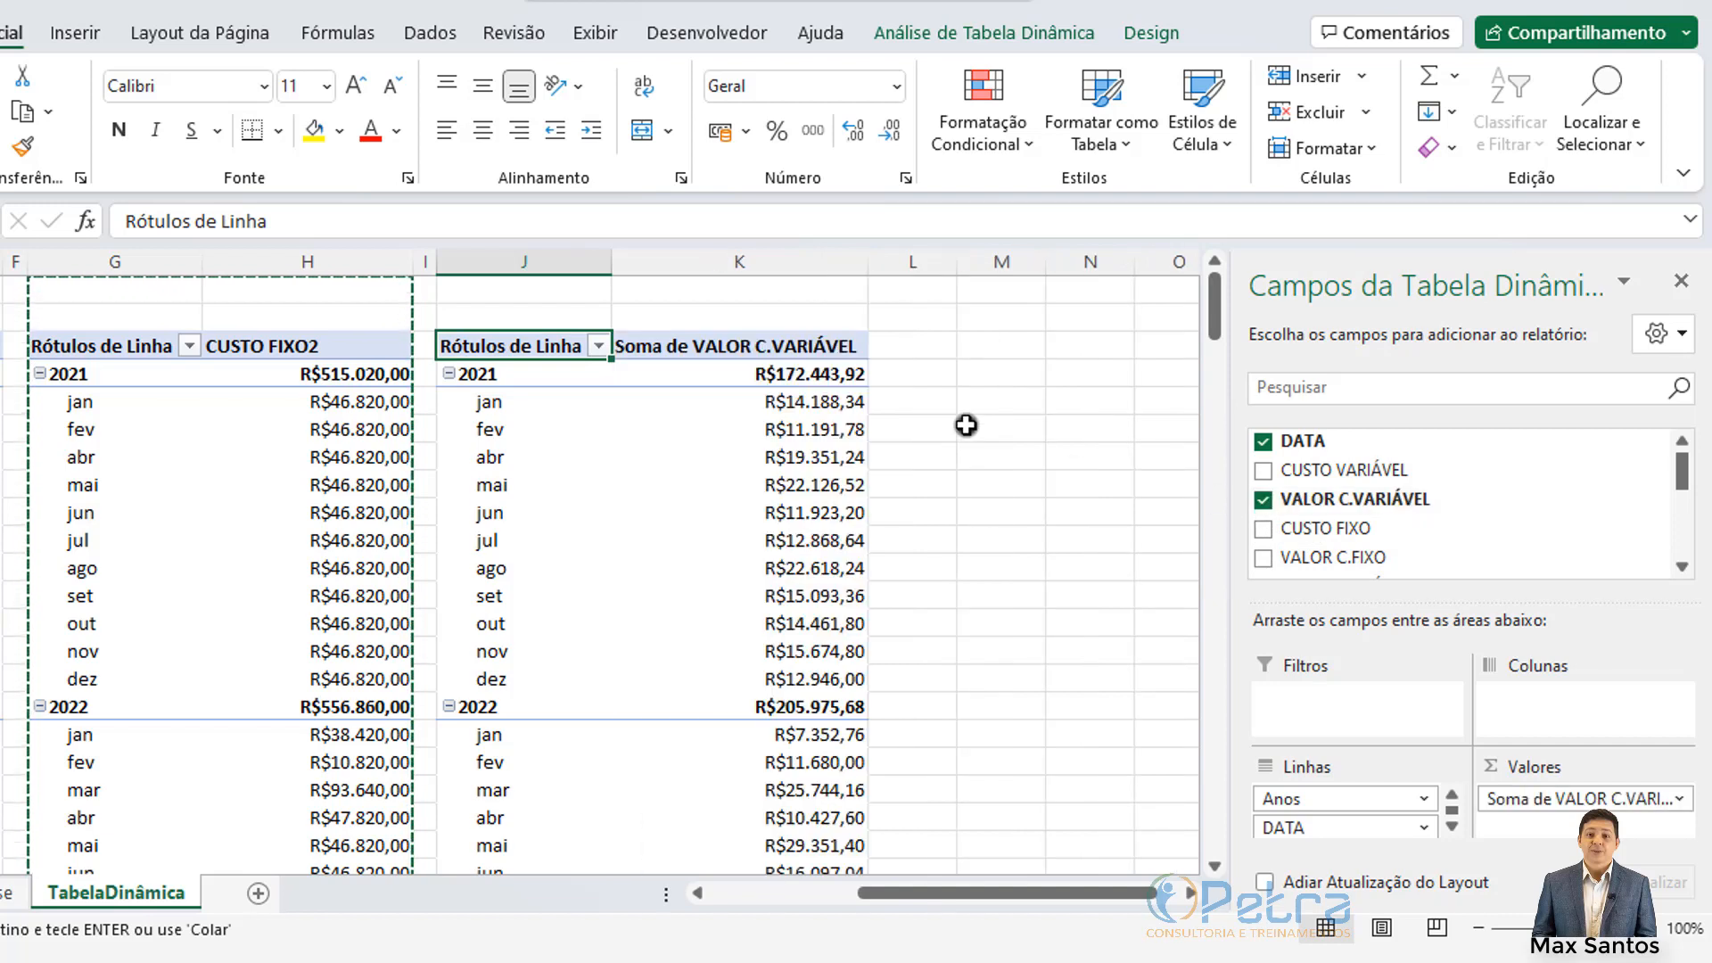
left_click_drag(872, 263, 799, 268)
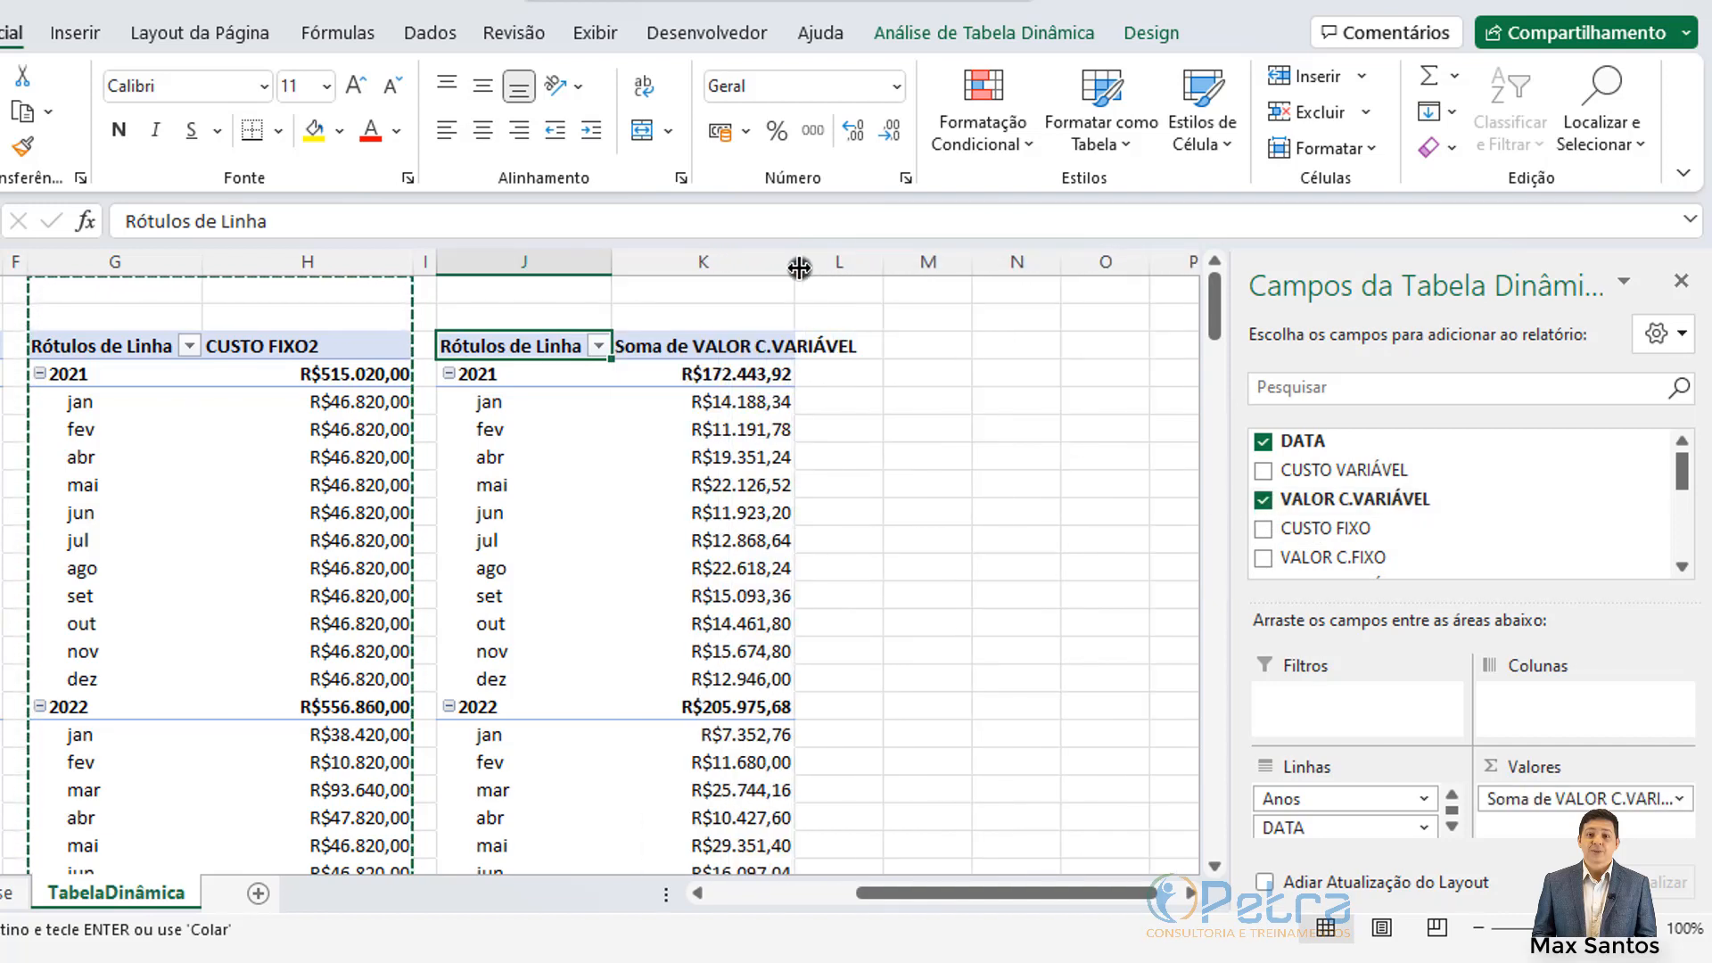
Step: Rename the new value header from Soma de VALOR C.VARIÁVEL to VALOR C.VARIÁVEL2
left_click(649, 347)
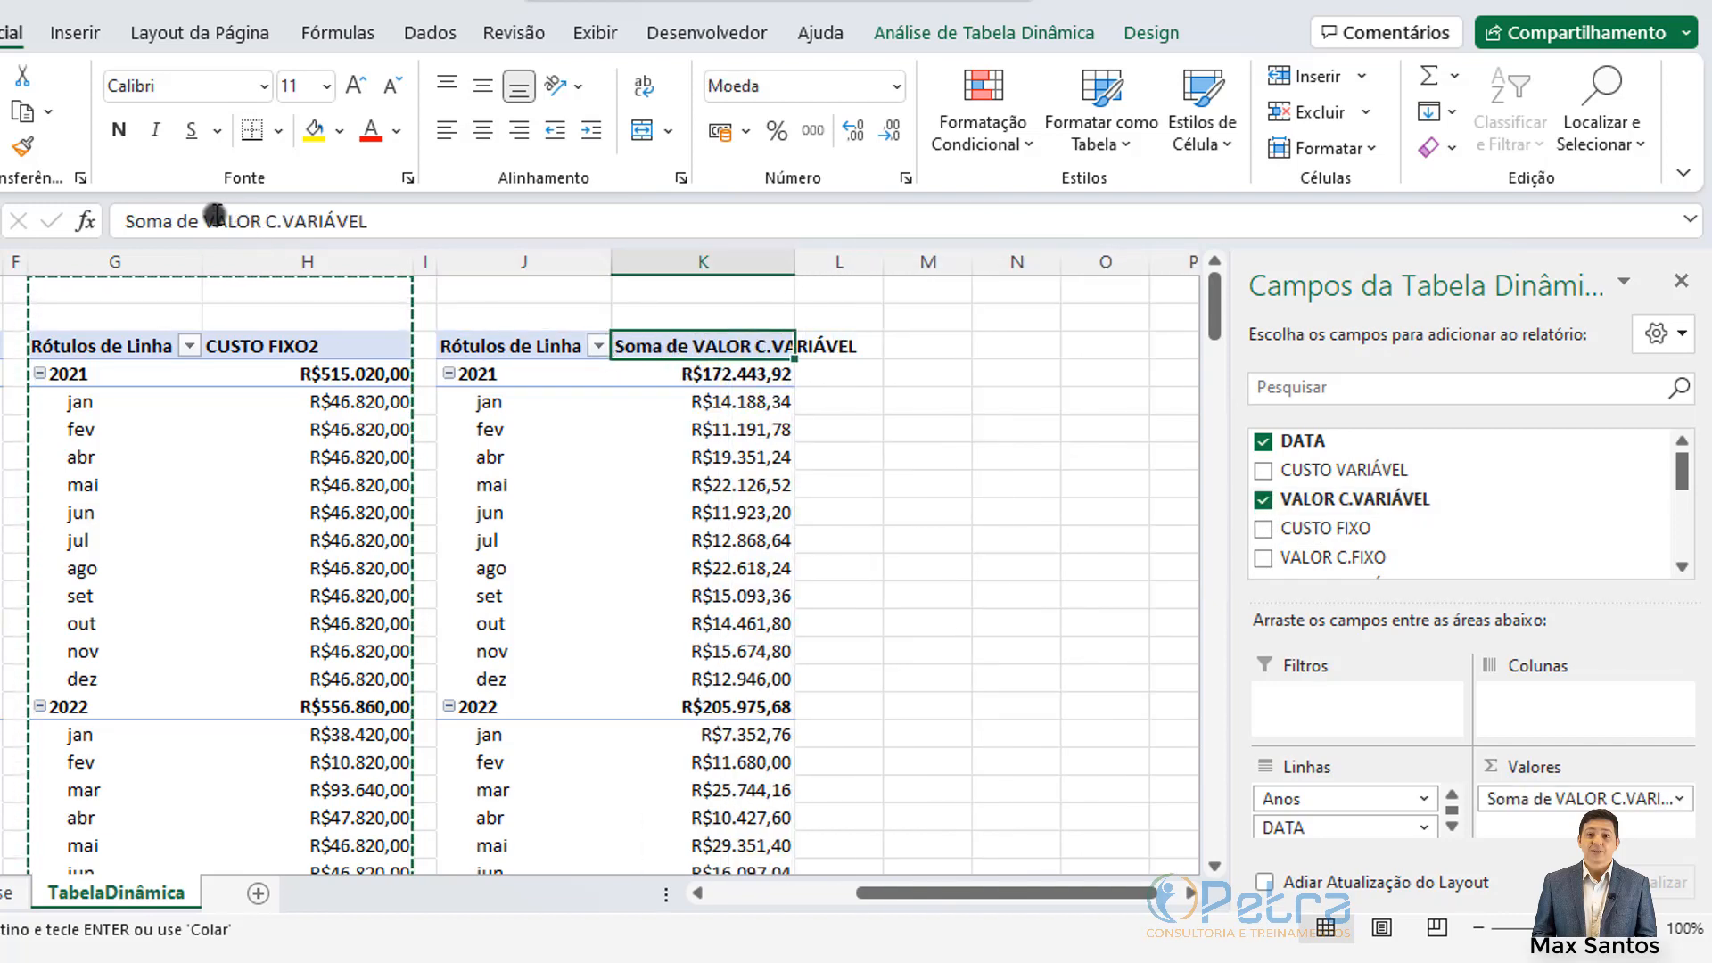
left_click_drag(203, 220, 123, 220)
key("BackSpace")
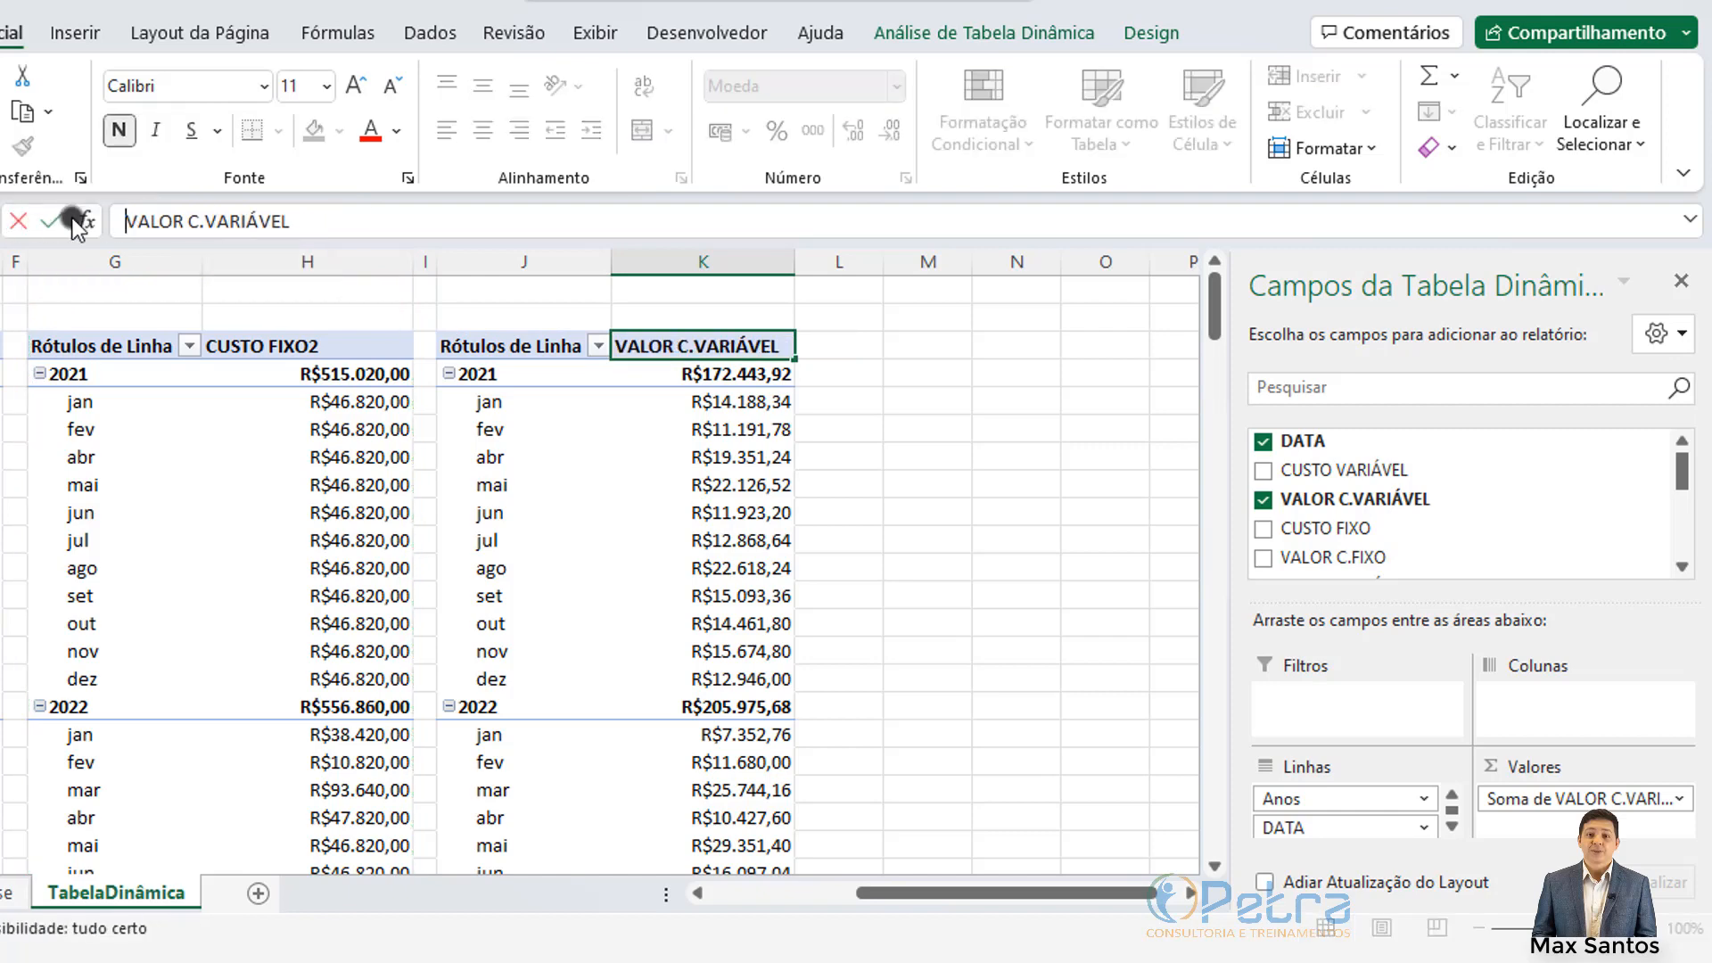
type("2")
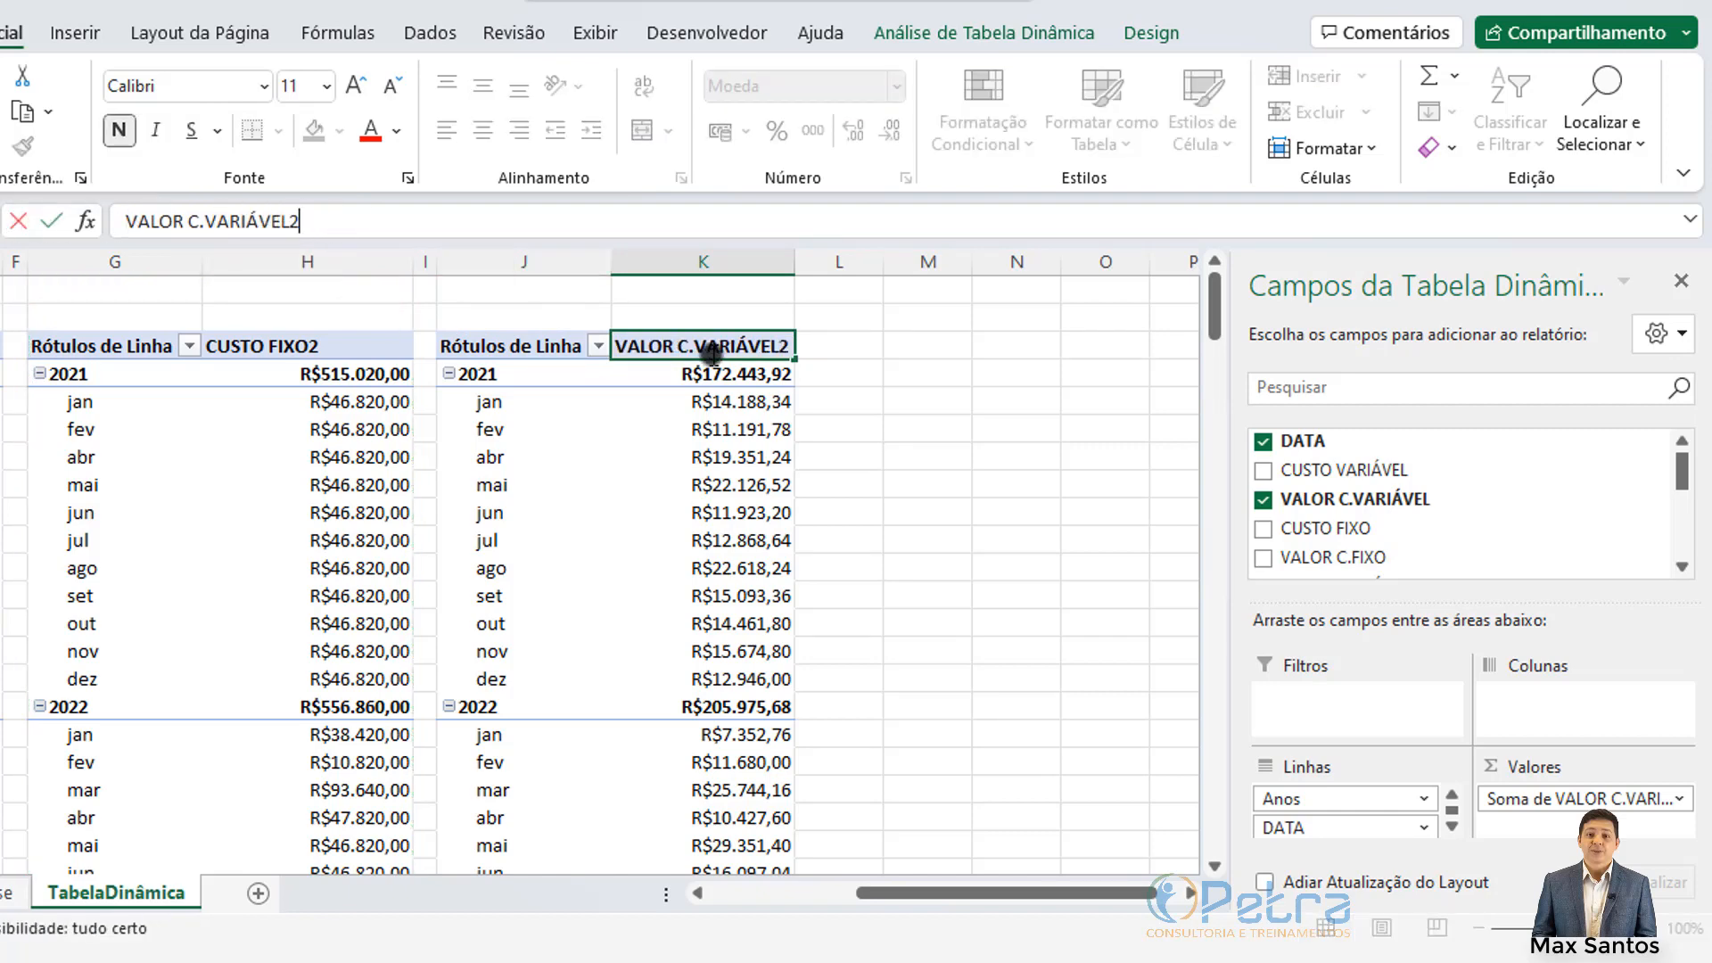
left_click(908, 377)
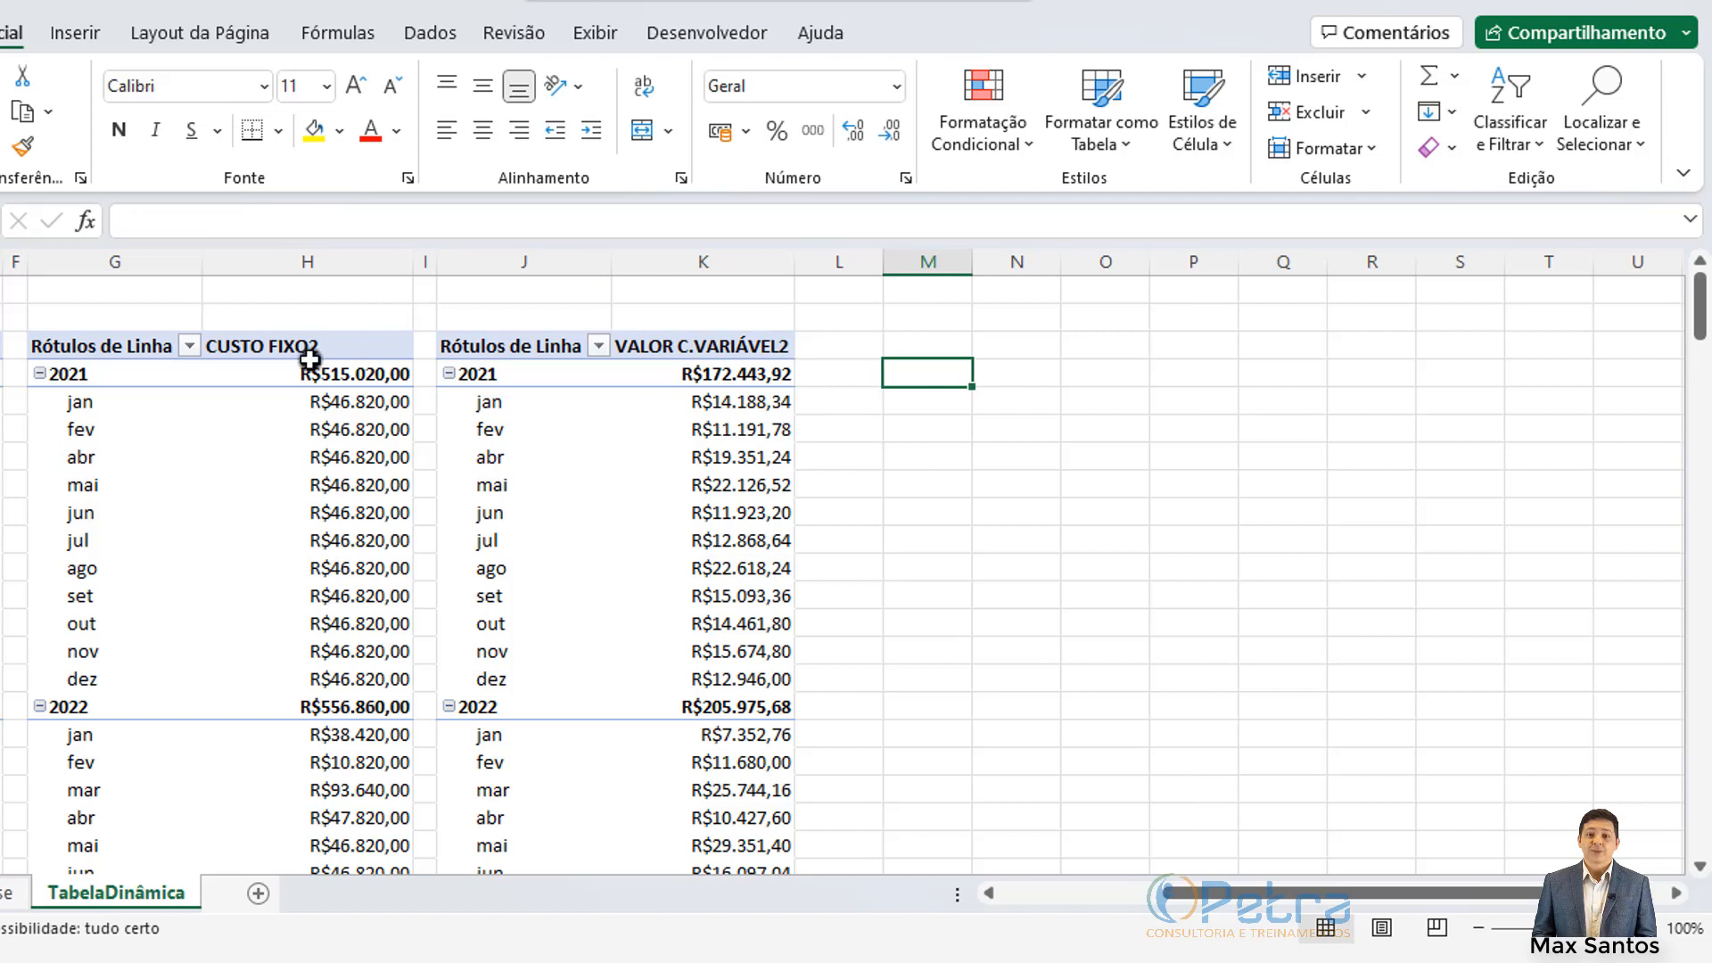
left_click(720, 347)
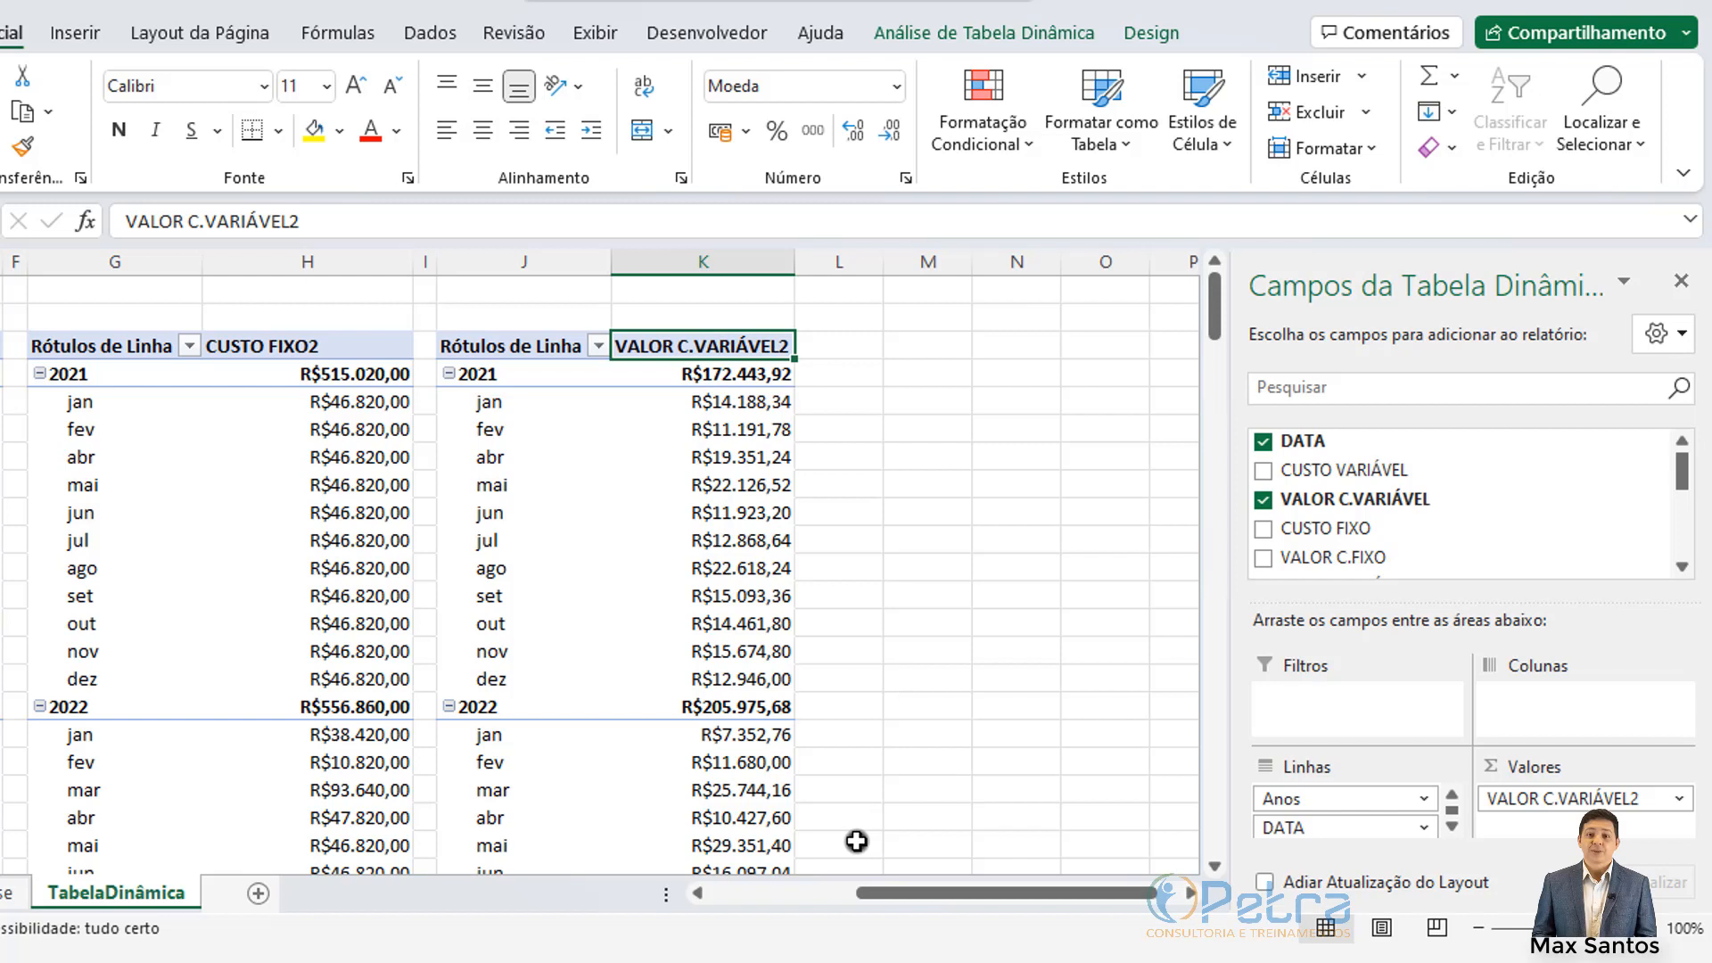
left_click_drag(1071, 895, 1163, 902)
Step: Copy the J:K pivot, shrink column L to a narrow gap, and paste the copy into M:N
left_click(742, 347)
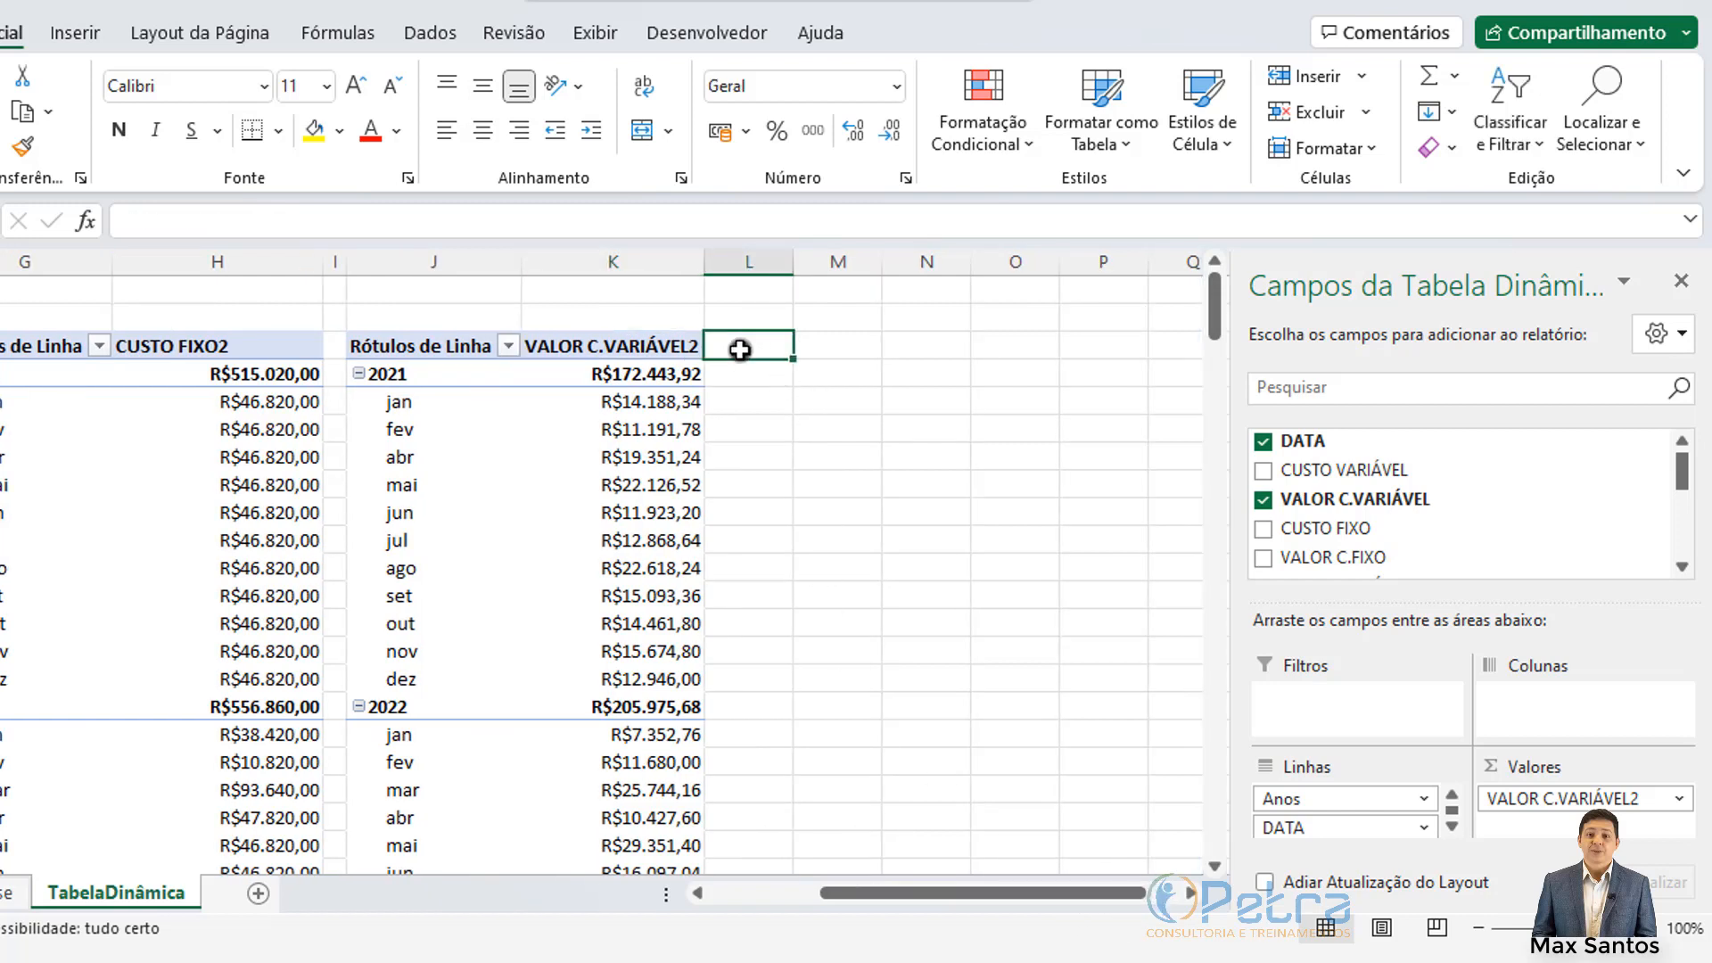
left_click_drag(413, 258, 584, 265)
key("ctrl+c")
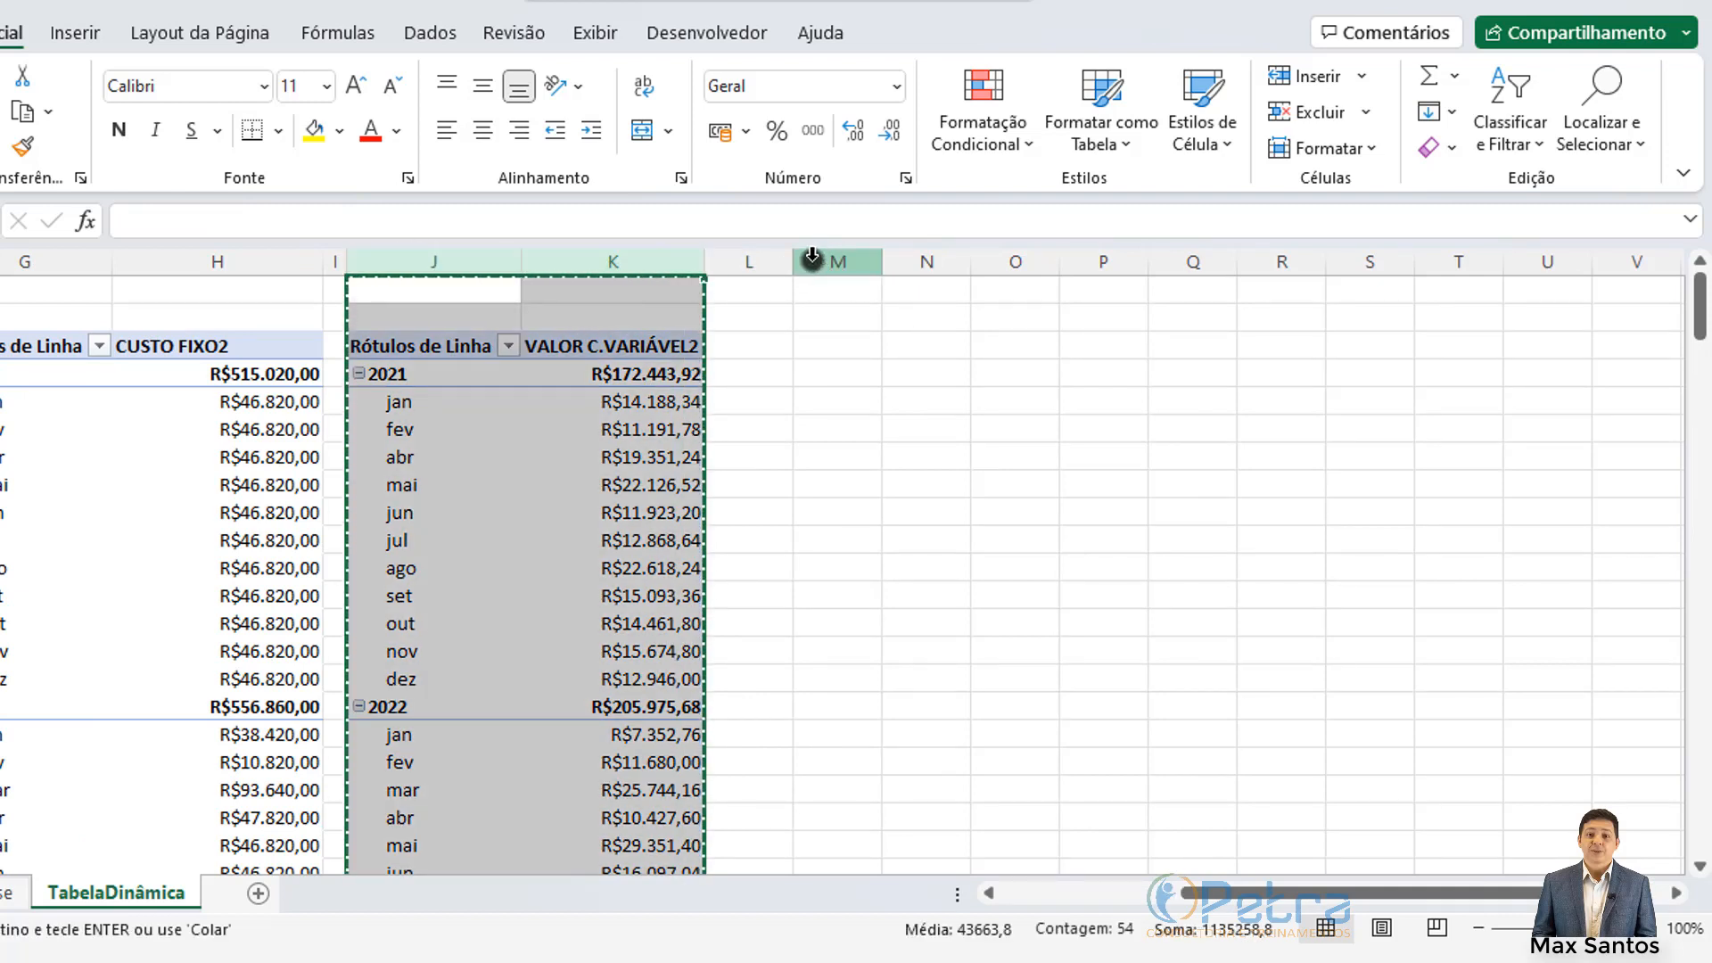
left_click_drag(794, 261, 718, 264)
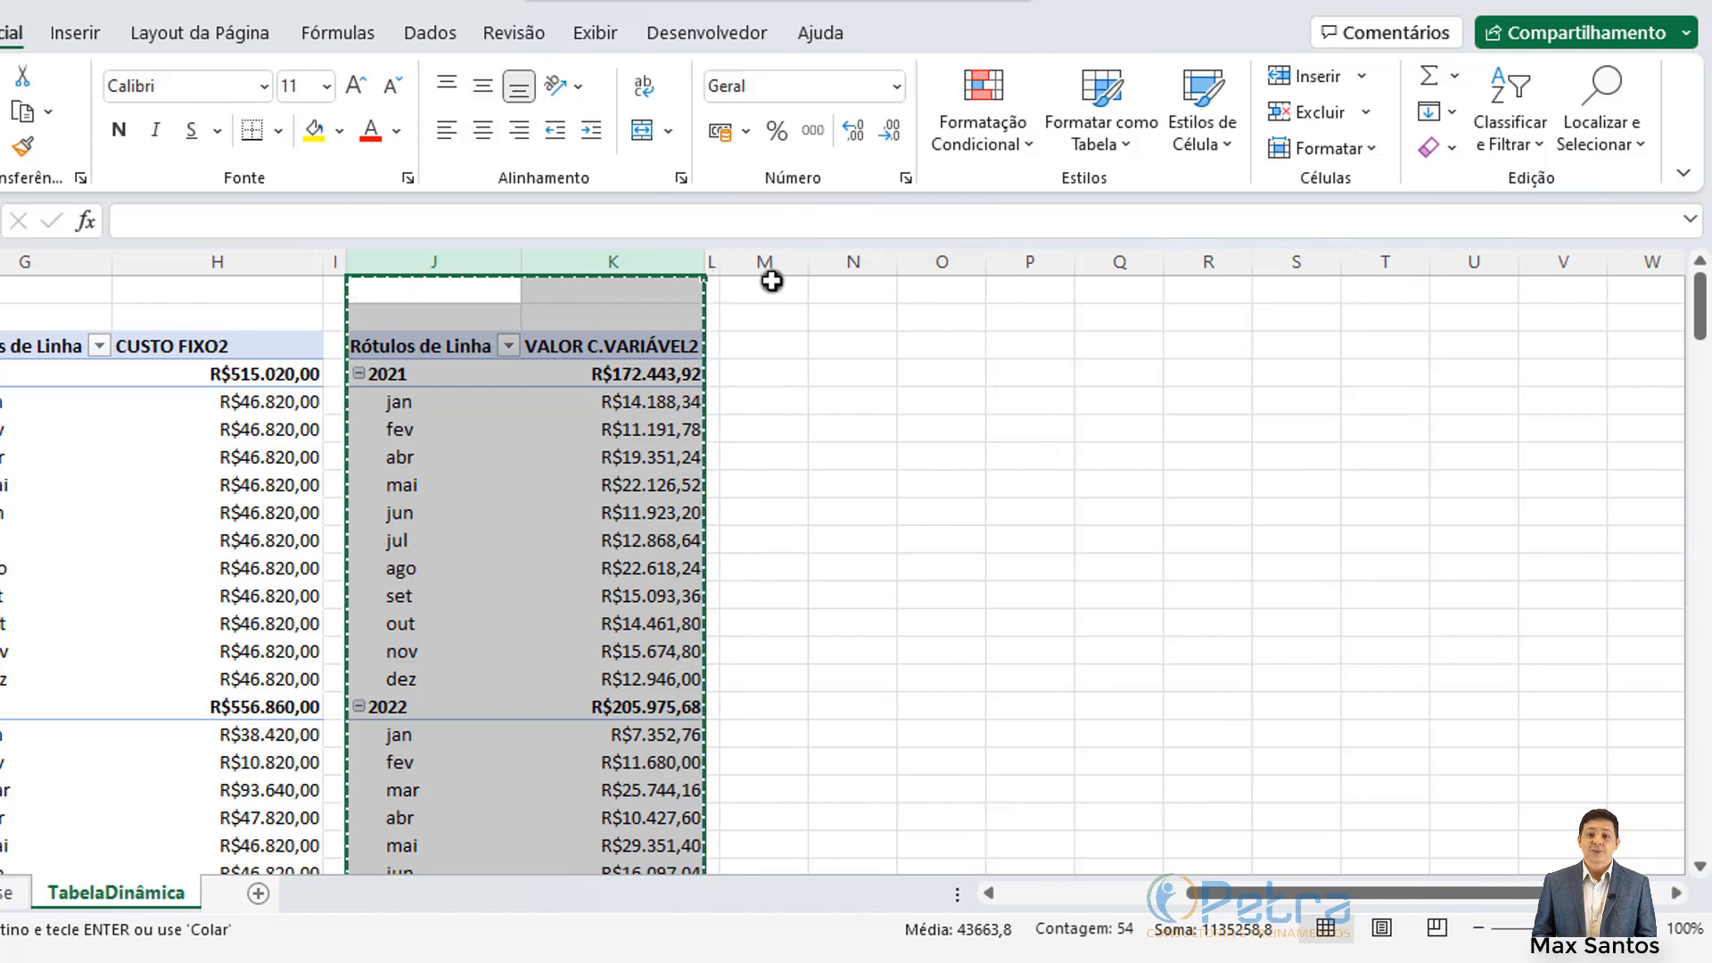
left_click(771, 263)
key("ctrl+v")
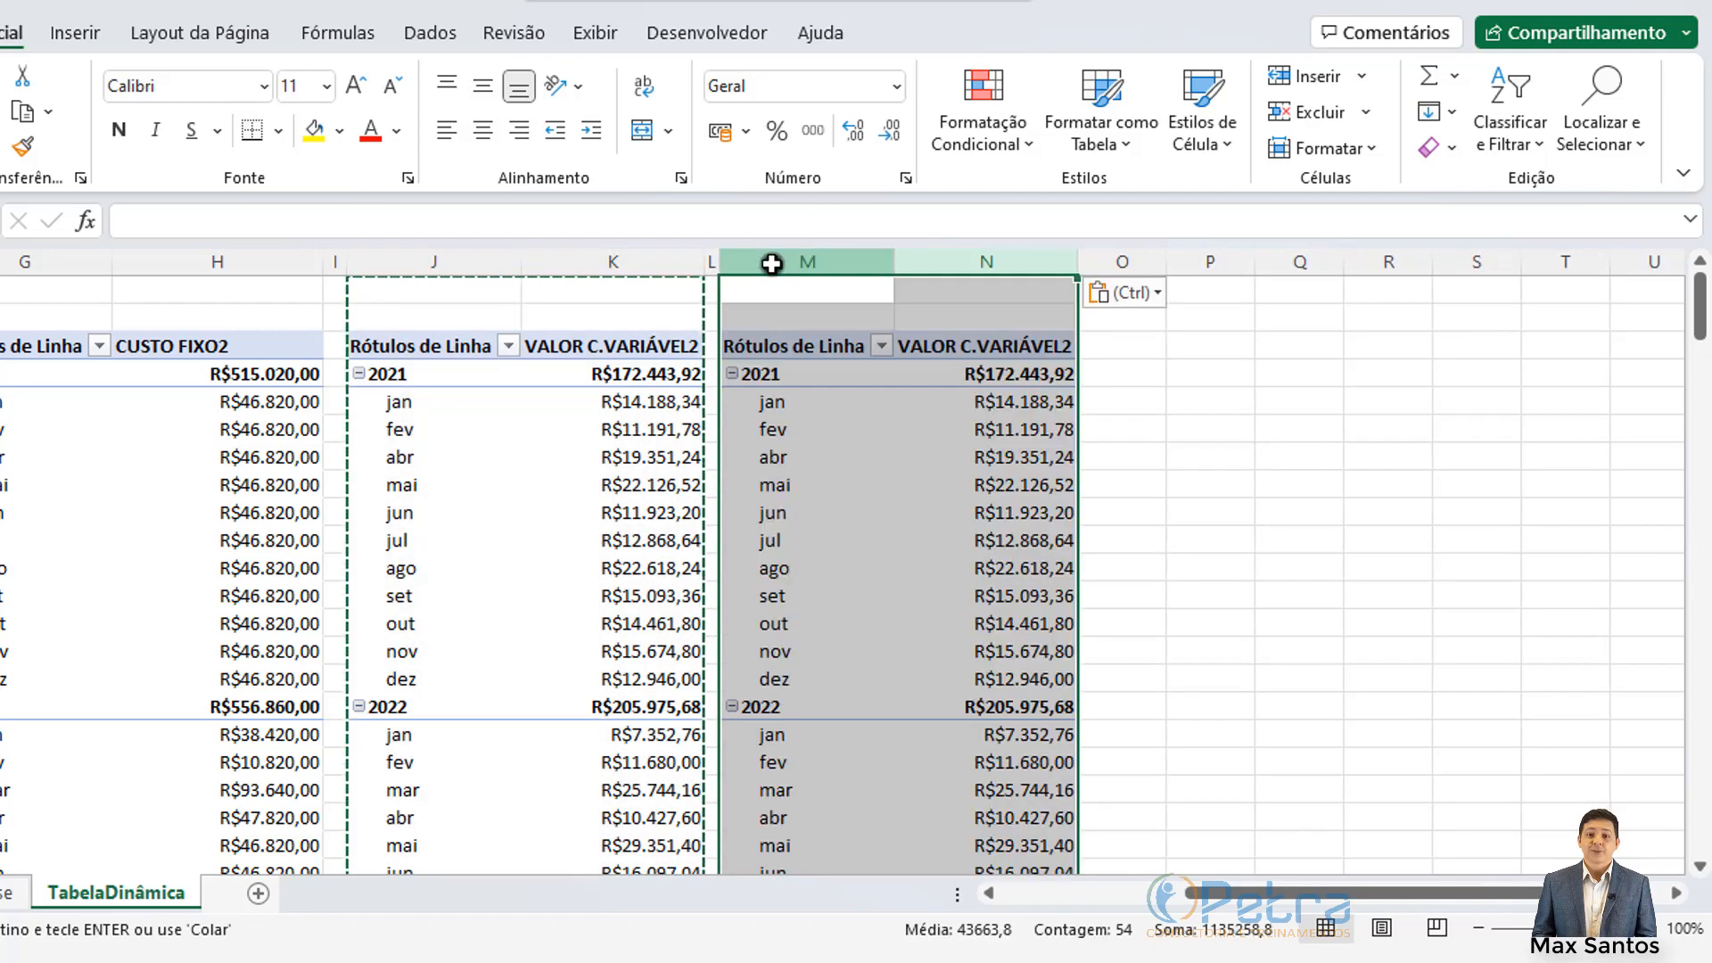
Step: Swap the M:N pivot's value field from VALOR C.VARIÁVEL to PERDAS, giving 2021 R$10.504,80
left_click(158, 345)
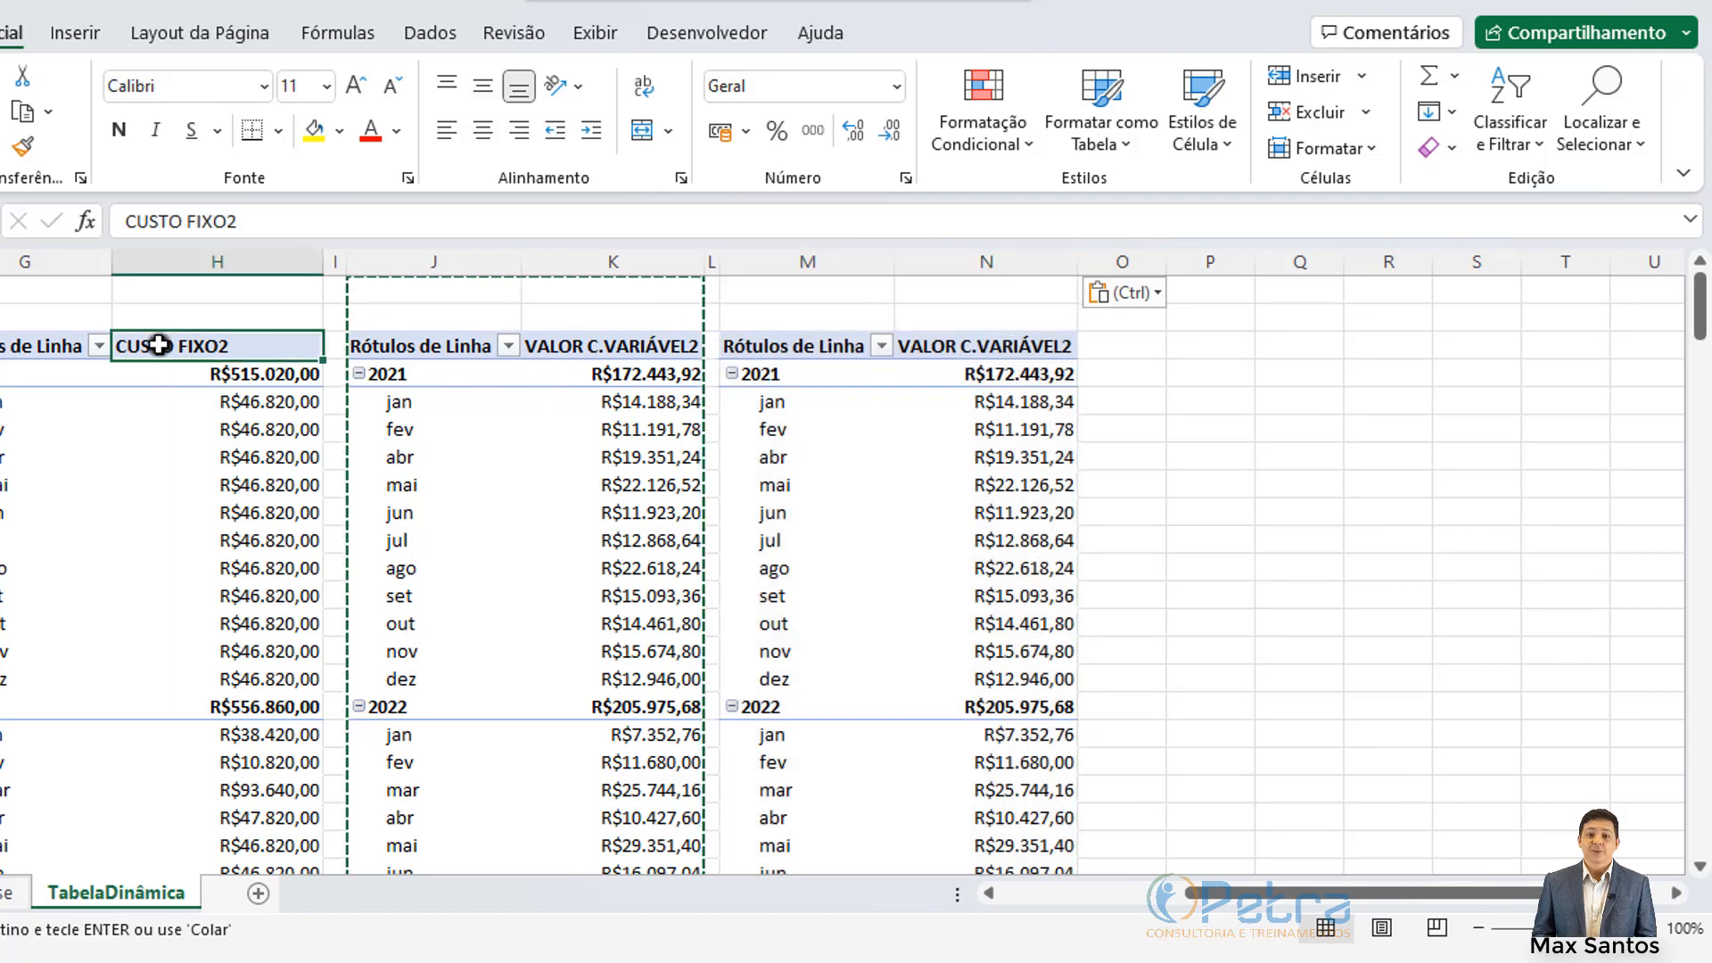
left_click(581, 348)
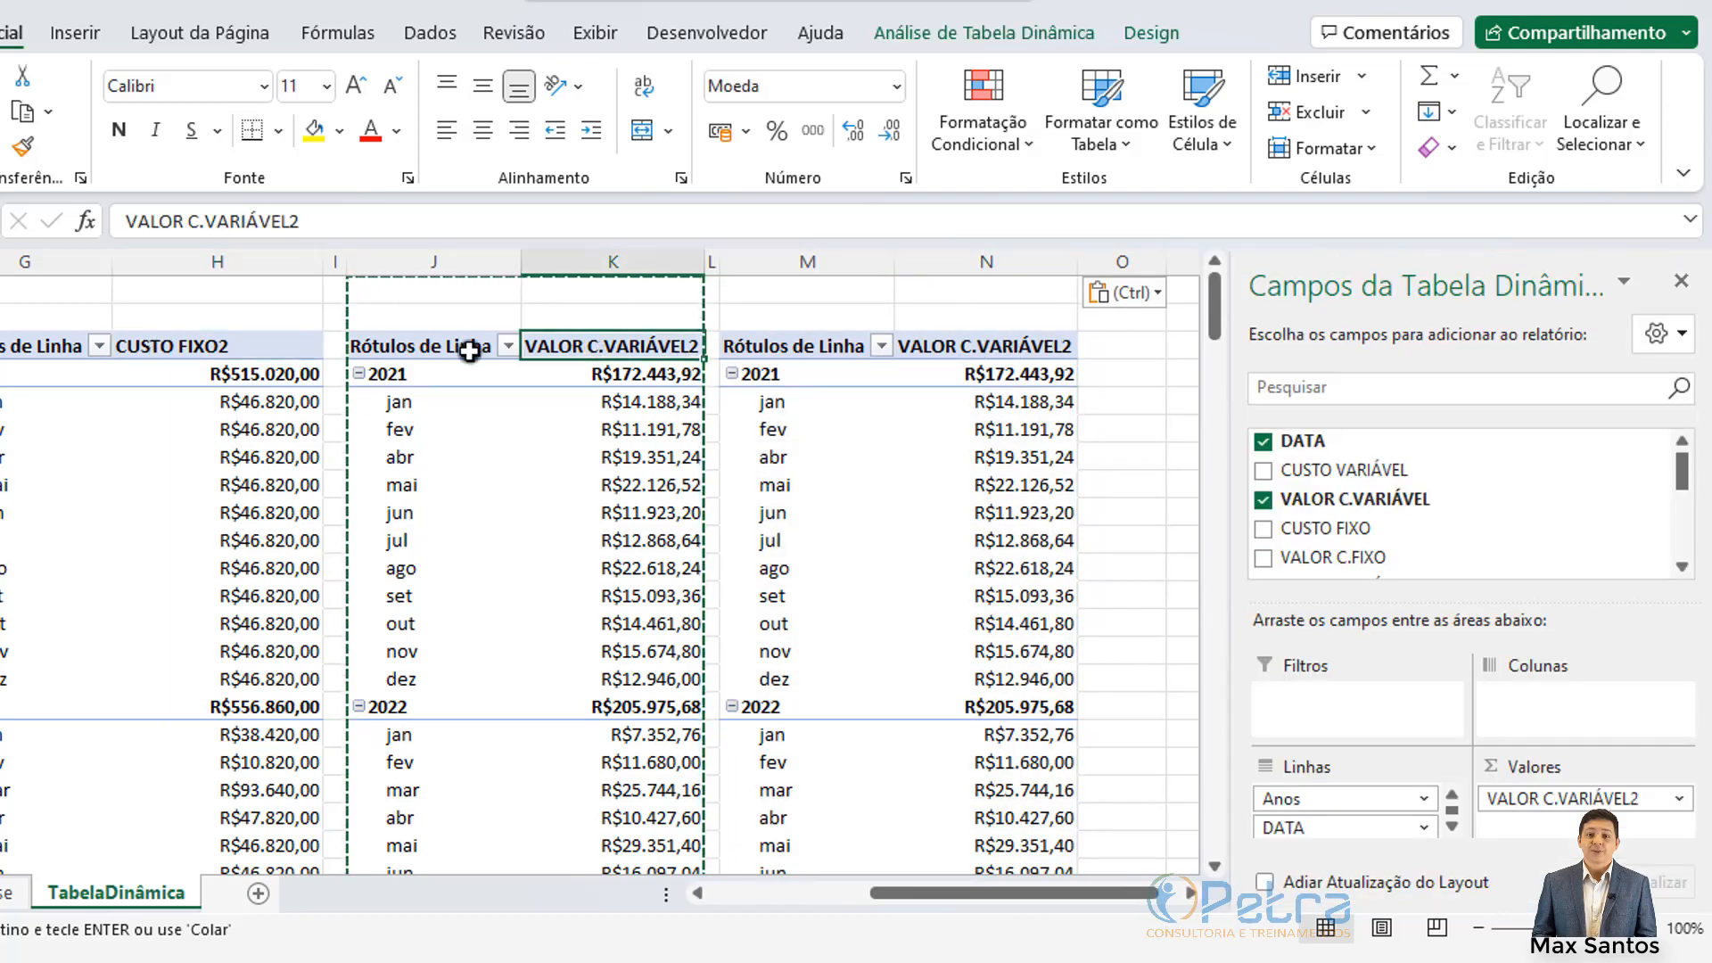
left_click(993, 351)
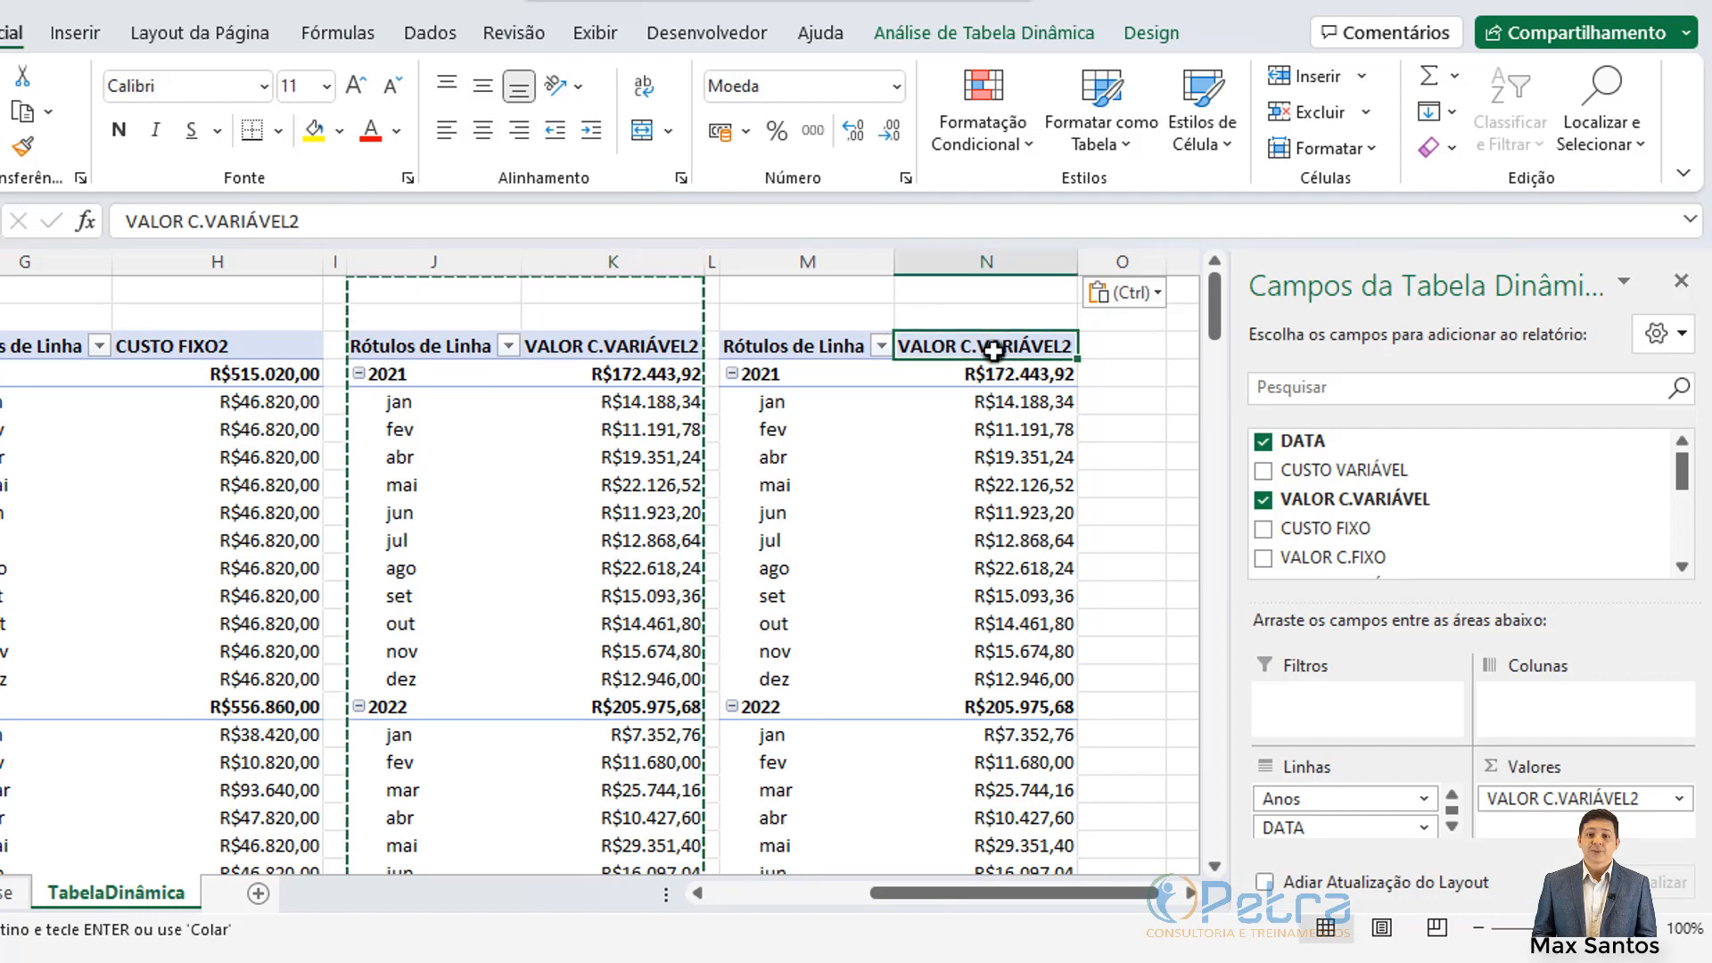
left_click(1263, 499)
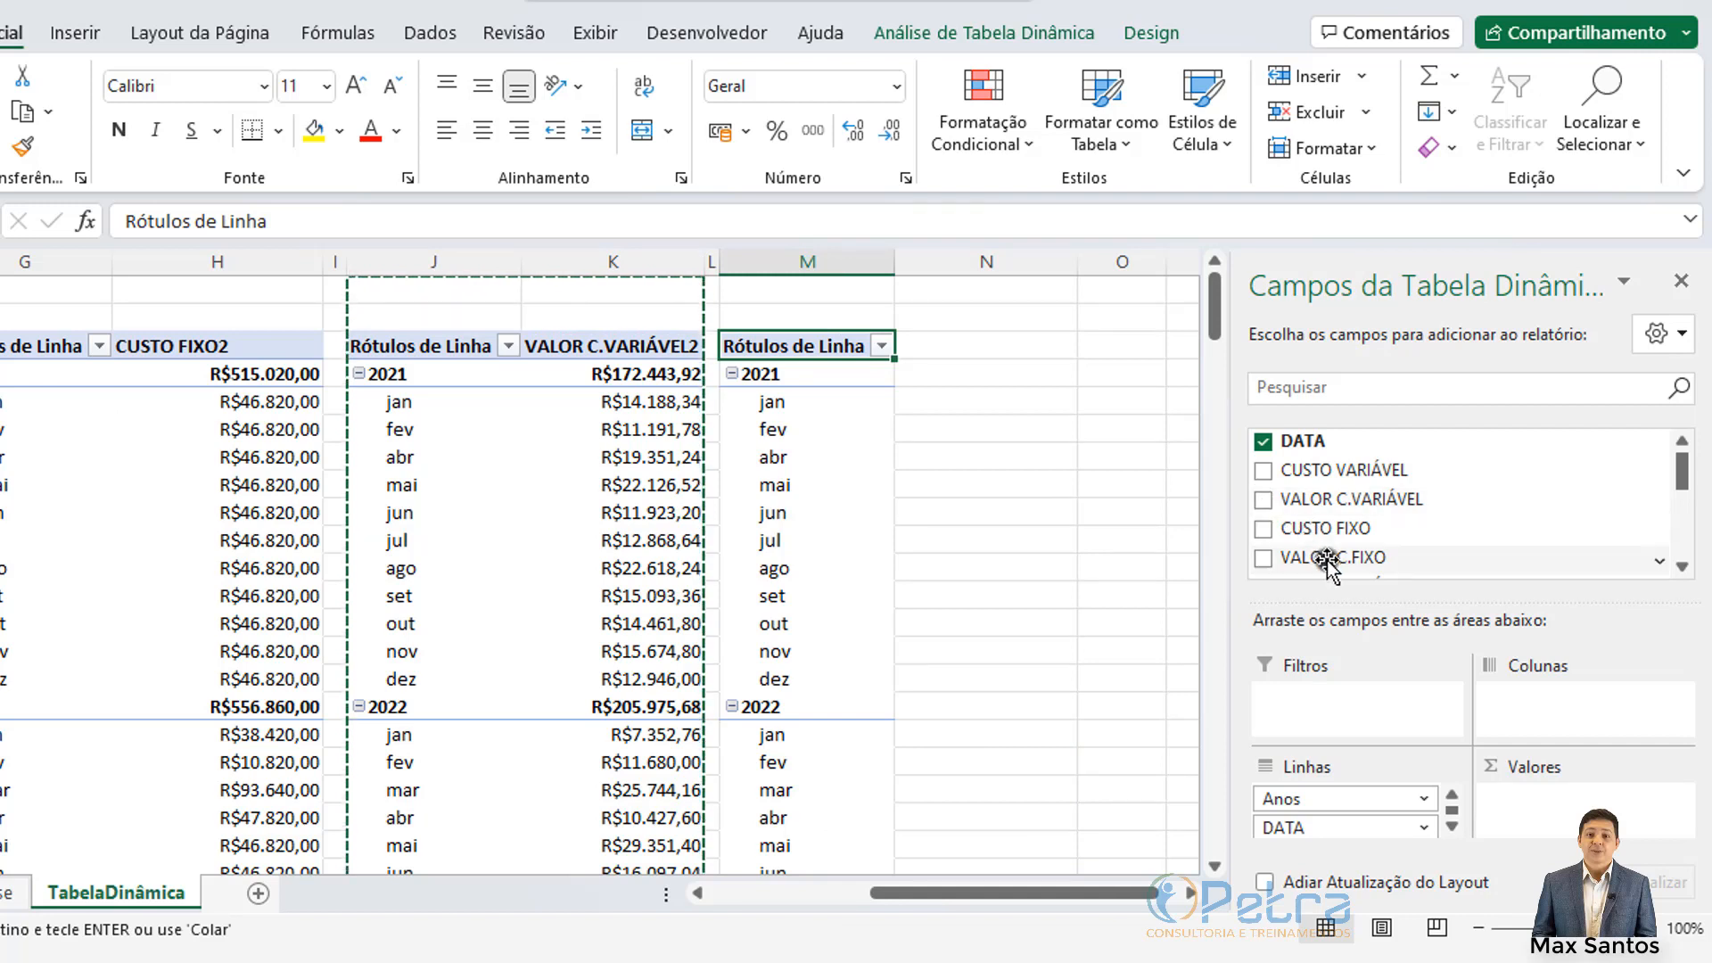
scroll(1328, 562, "down", 5)
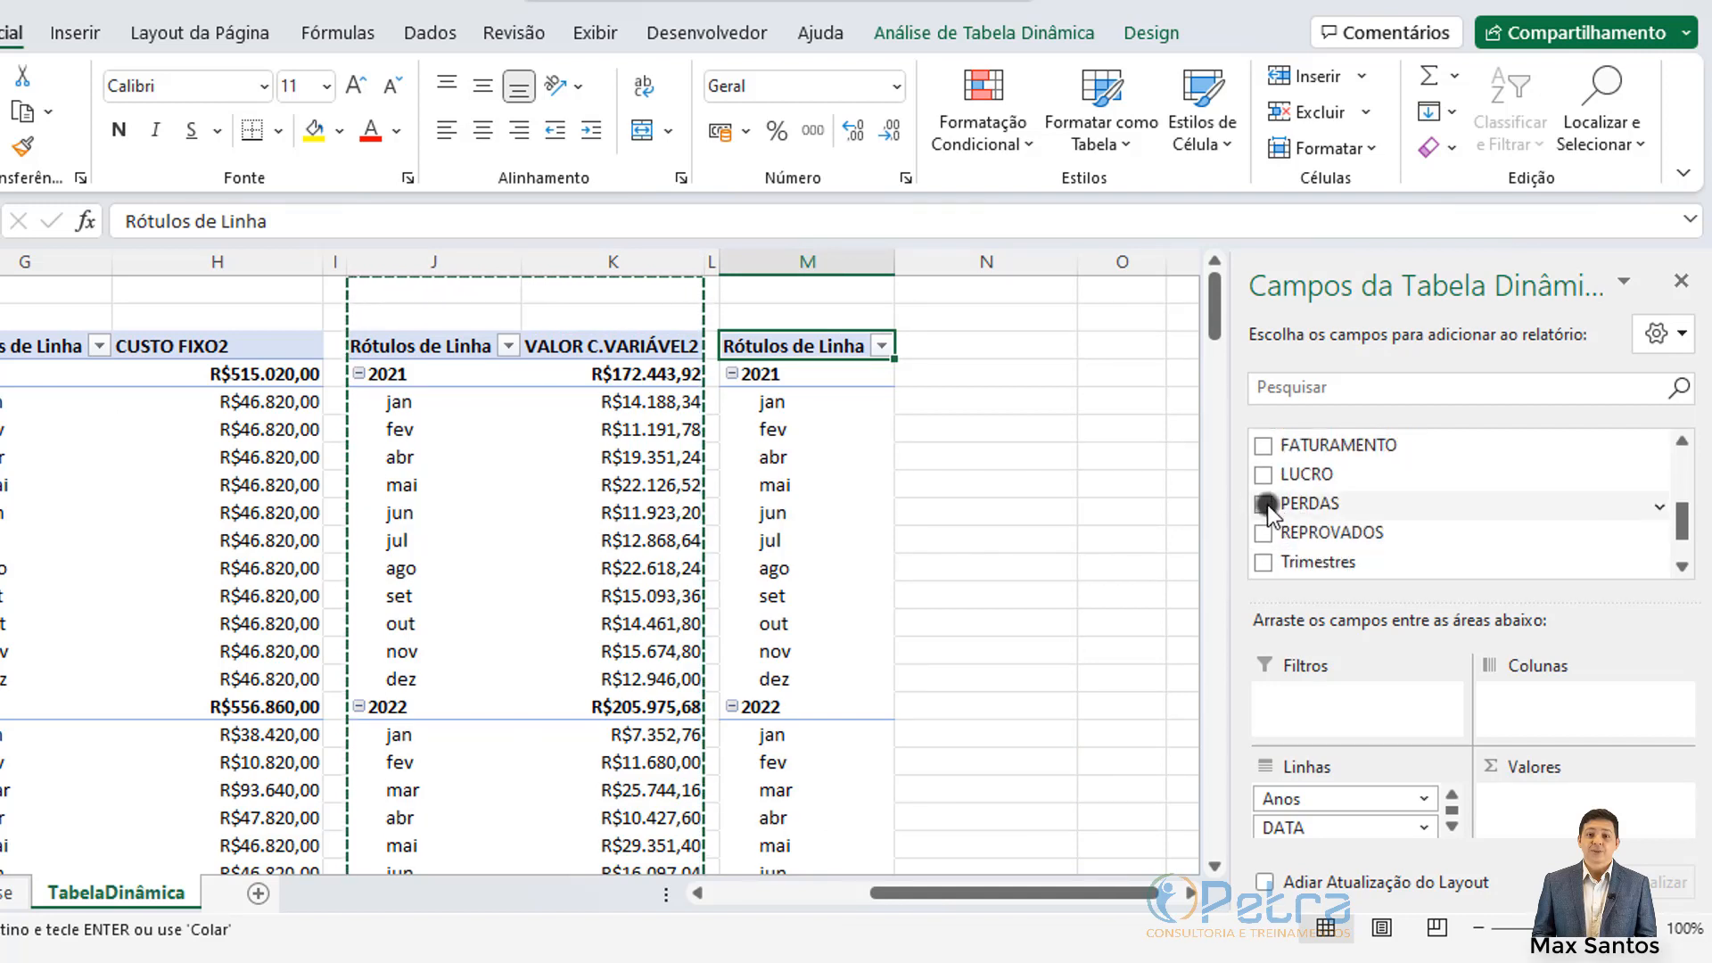
left_click(1263, 504)
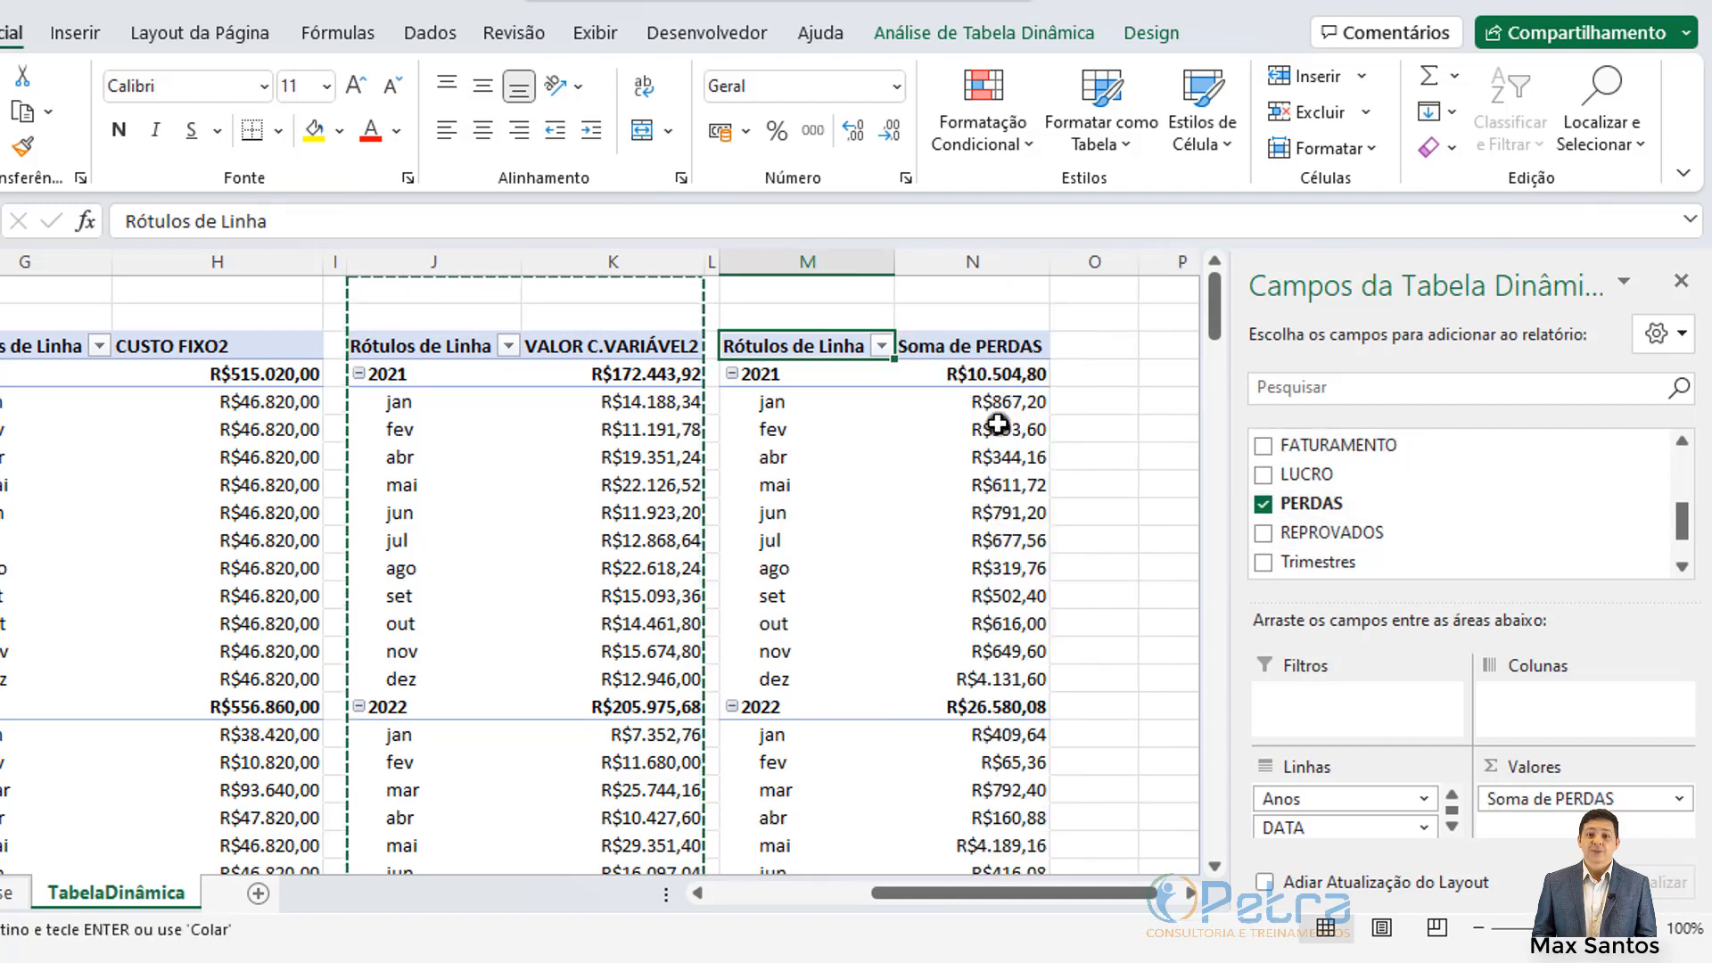
mouse_move(985, 456)
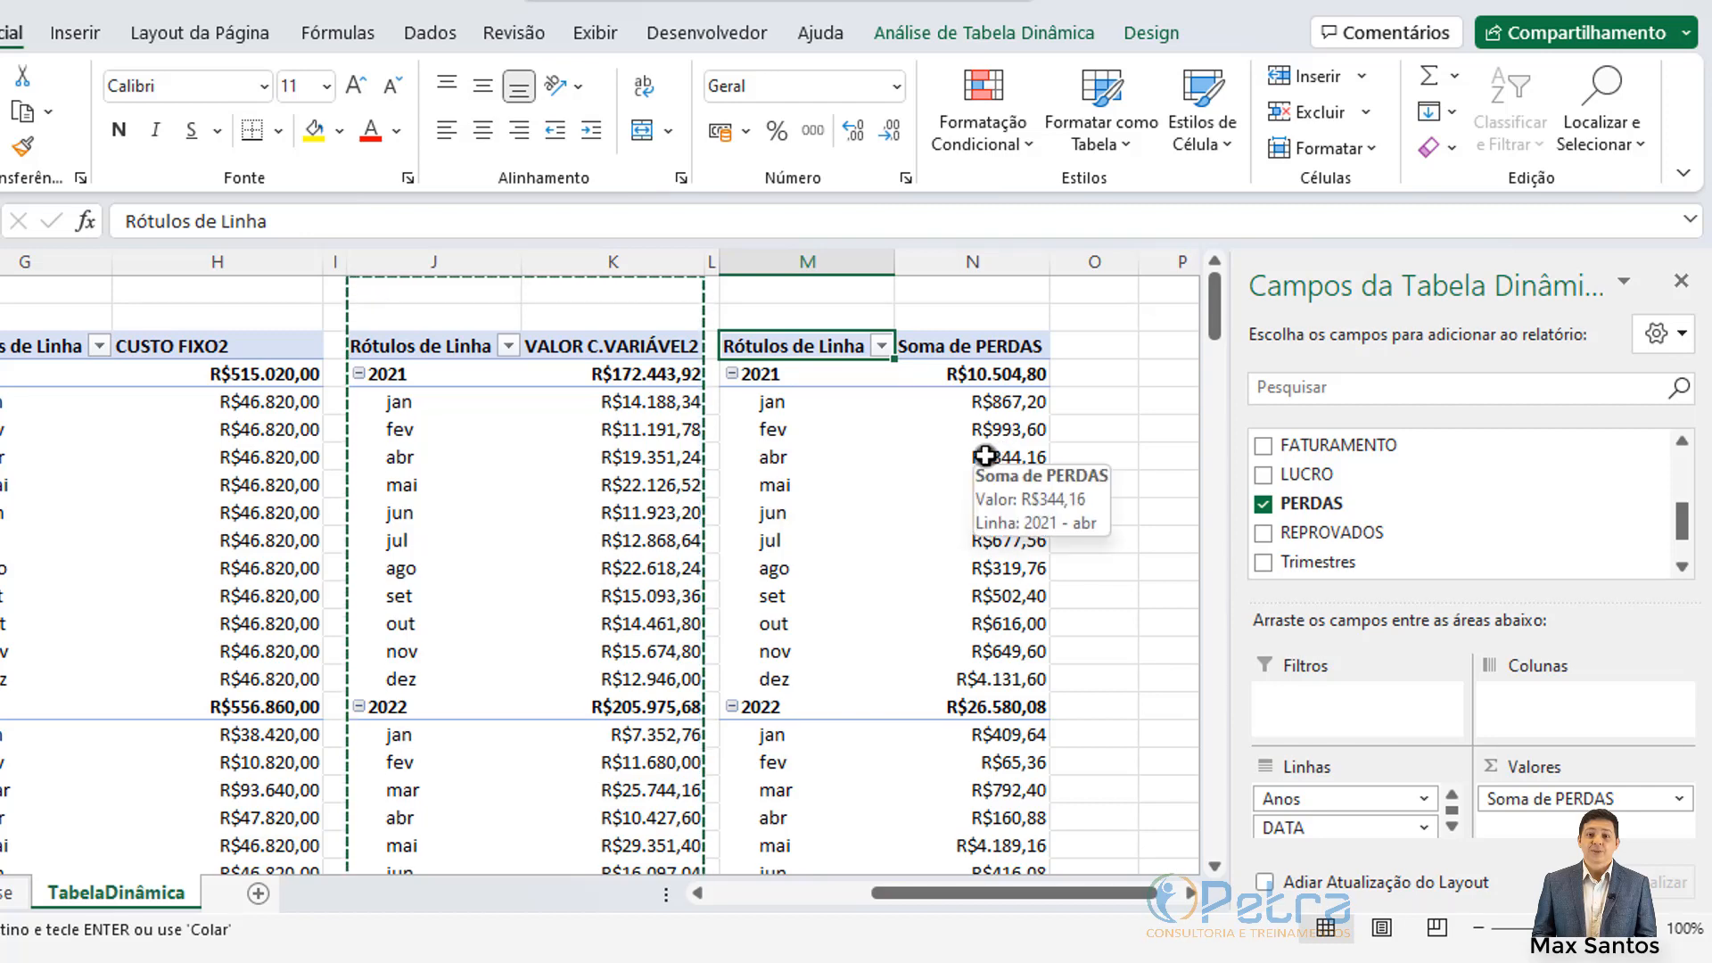
left_click_drag(1049, 884, 1080, 890)
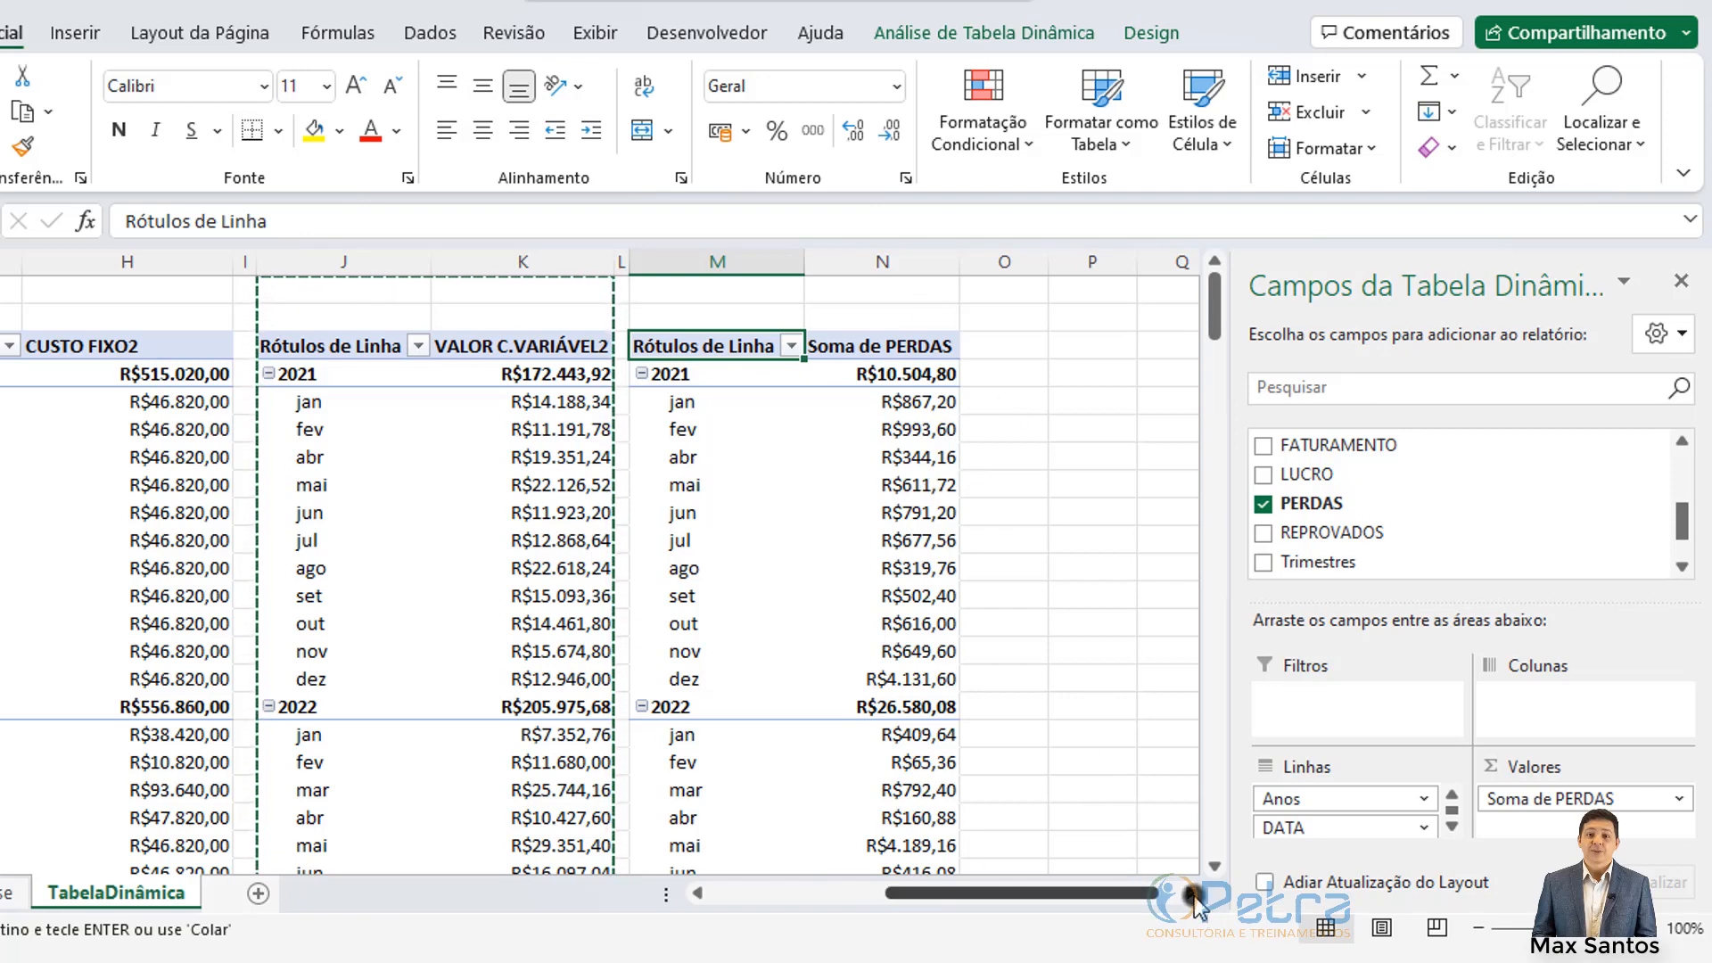
Step: Paste a copy of the PERDAS pivot from M:N into columns P:Q and narrow column O to a gap
left_click(1190, 893)
left_click(1190, 892)
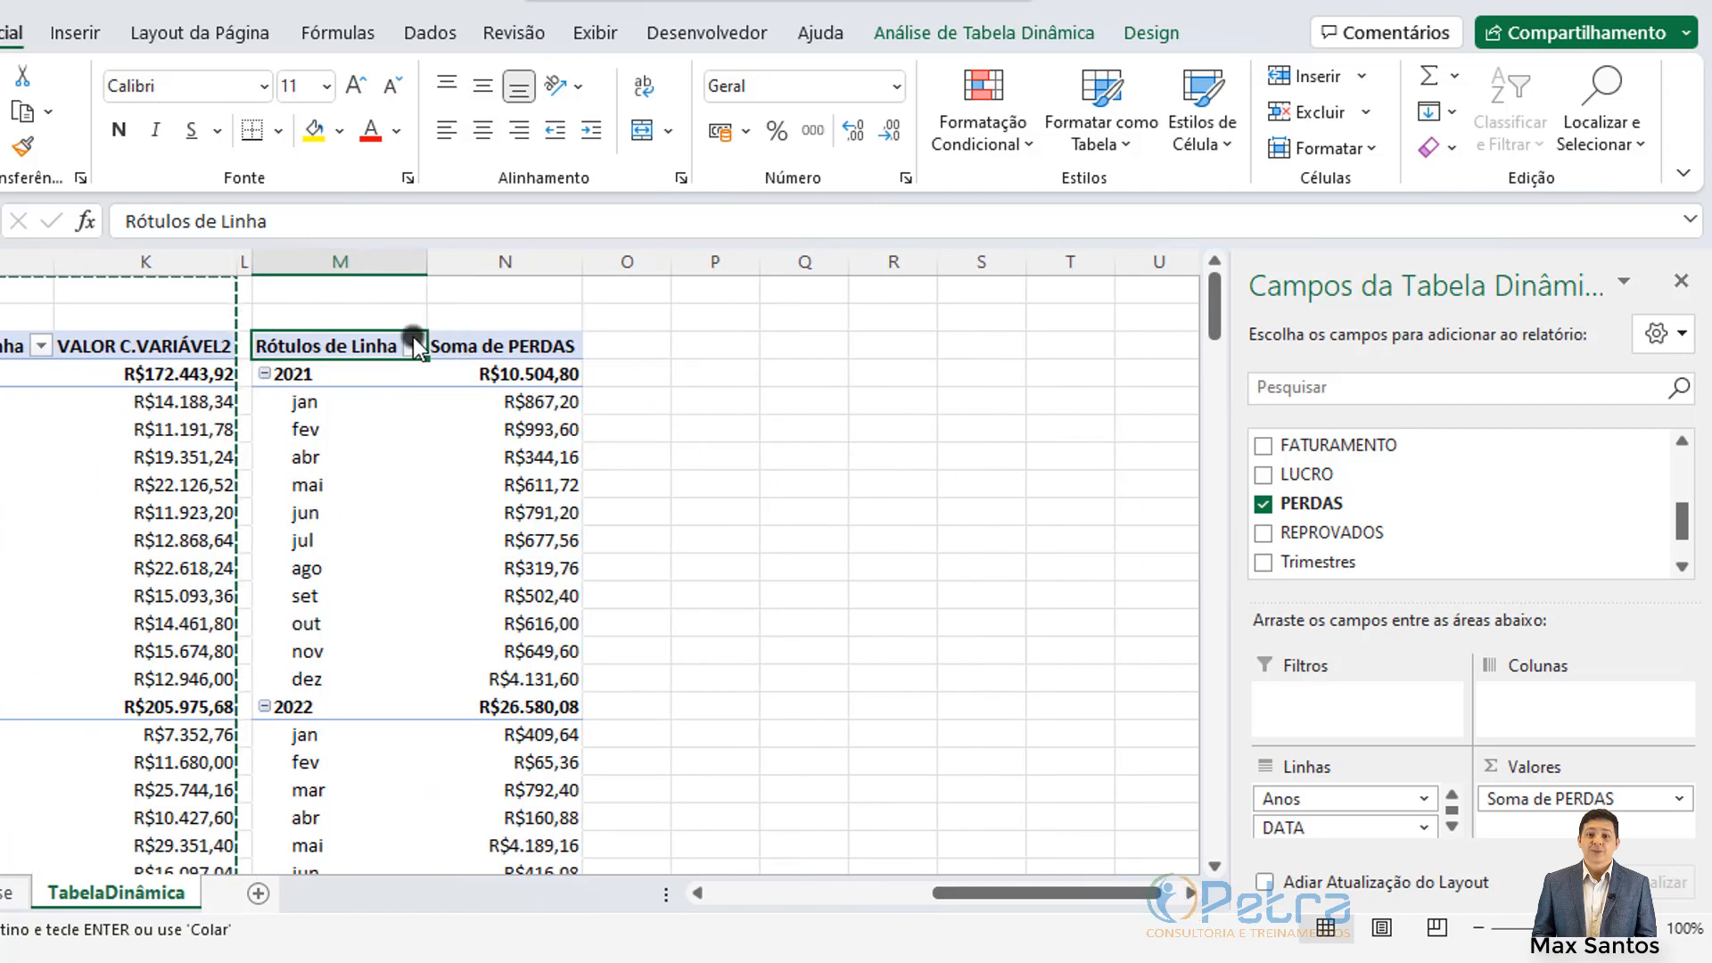
left_click_drag(332, 261, 457, 265)
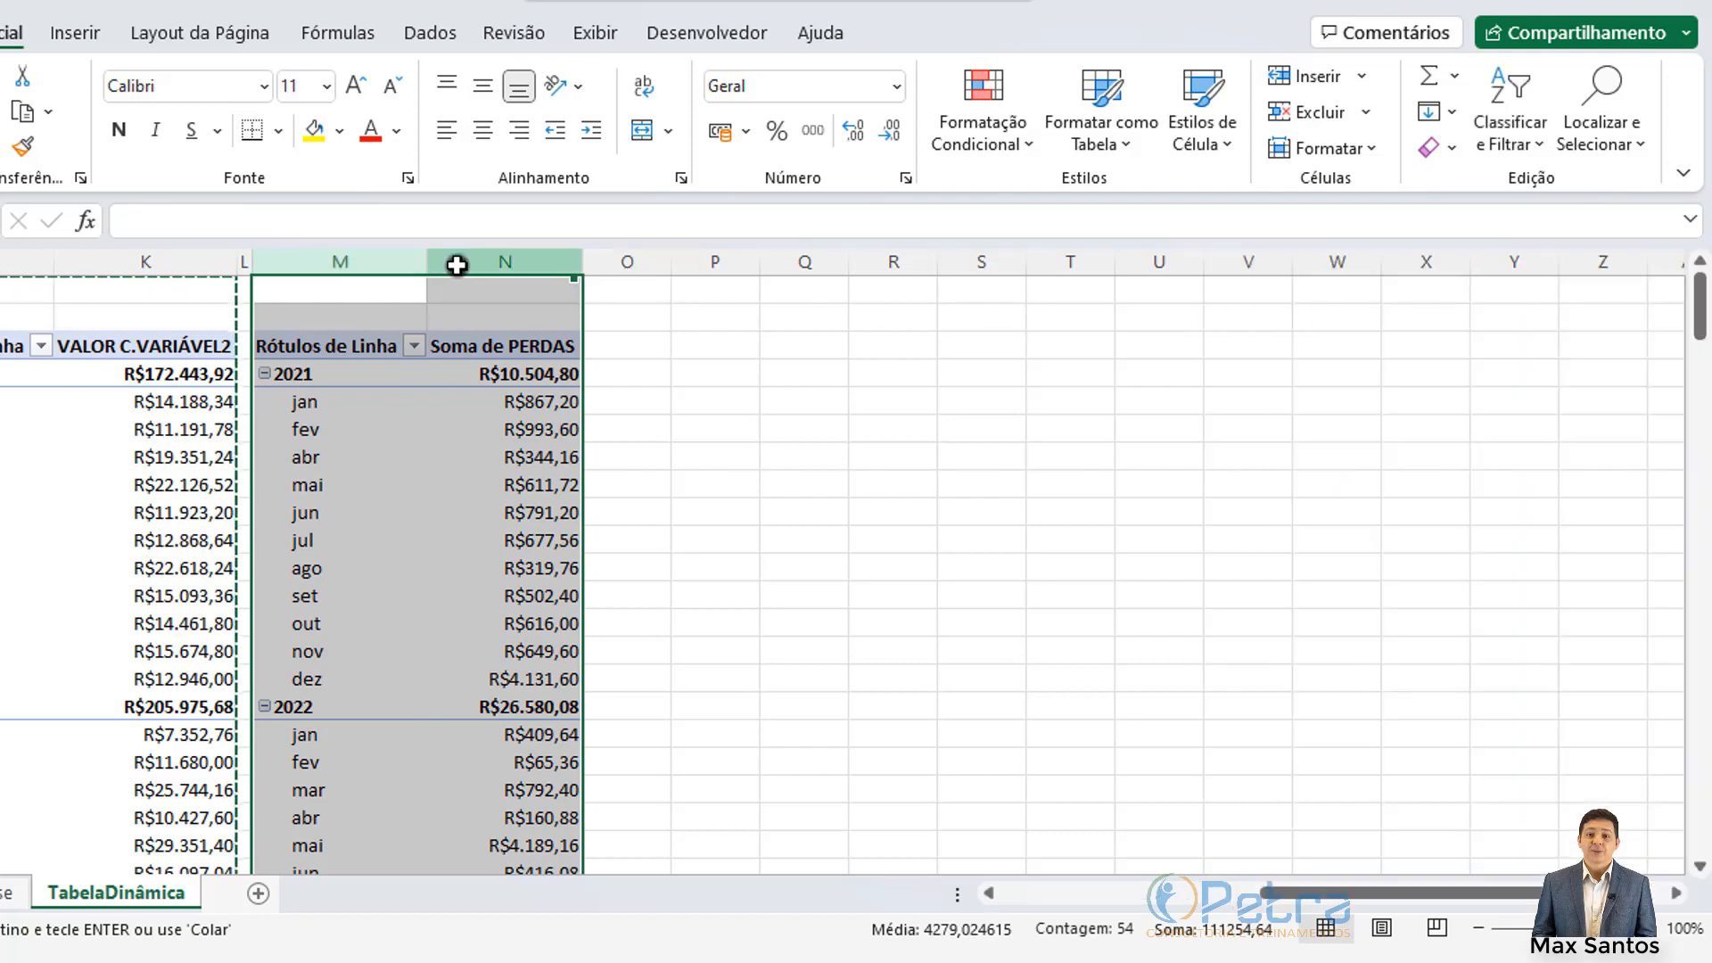
left_click(705, 261)
key("ctrl+v")
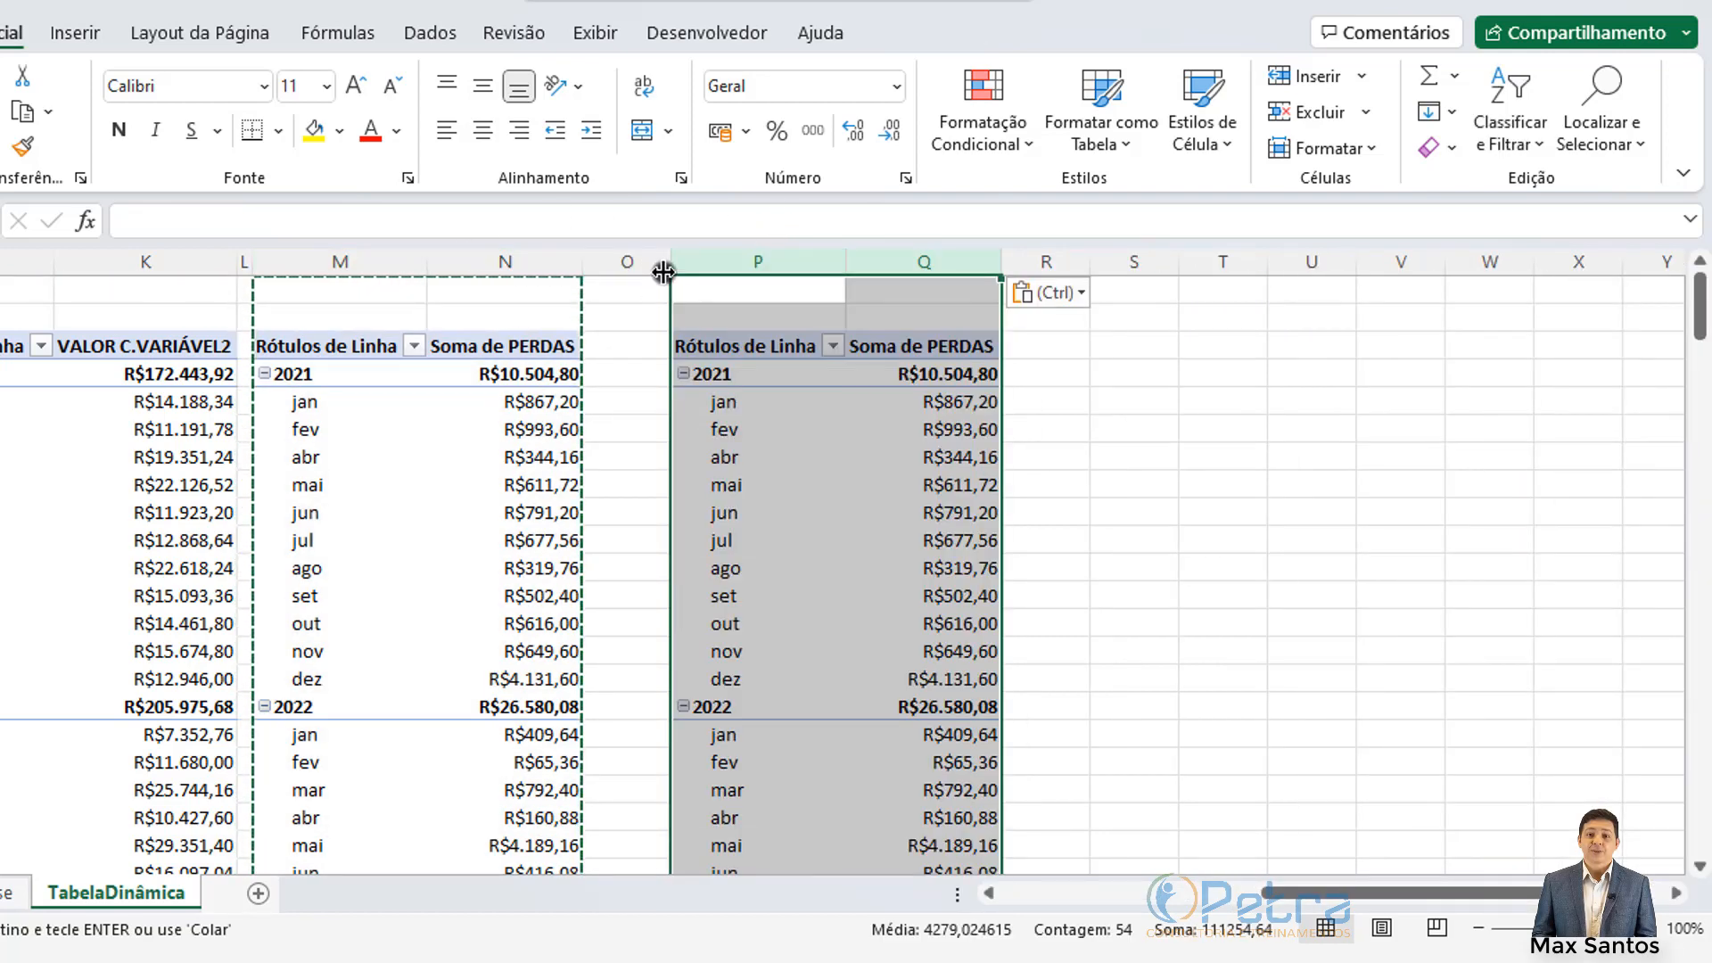
left_click(649, 291)
left_click_drag(664, 271, 592, 268)
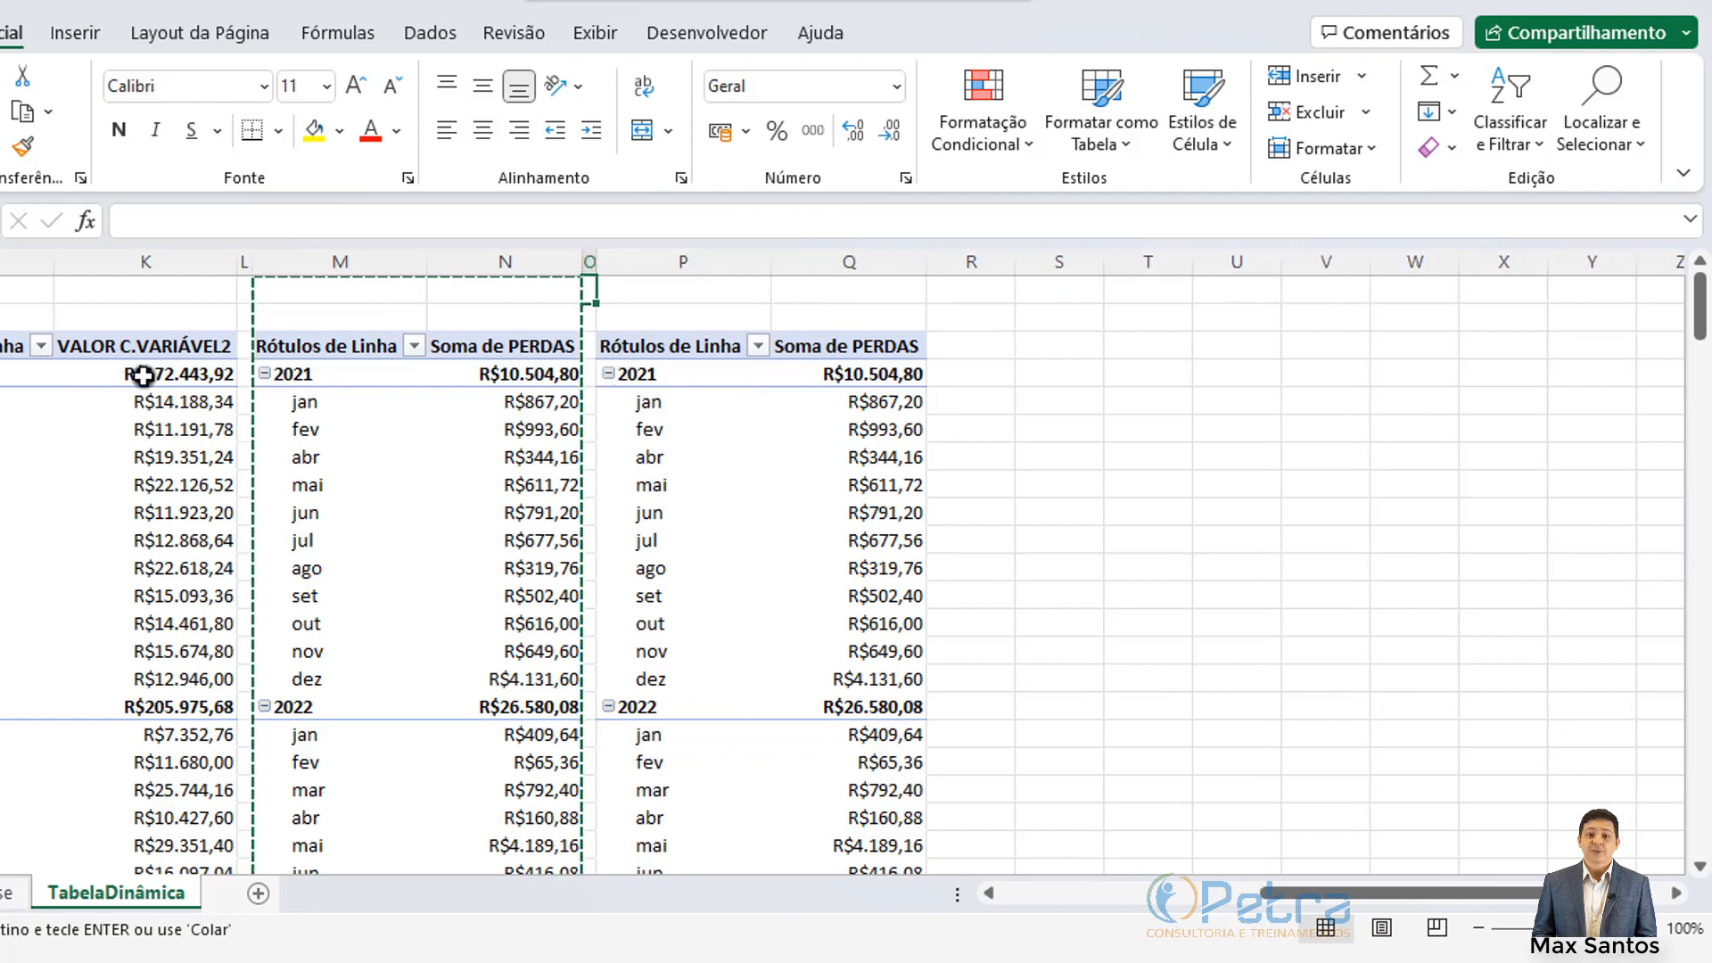
left_click(217, 317)
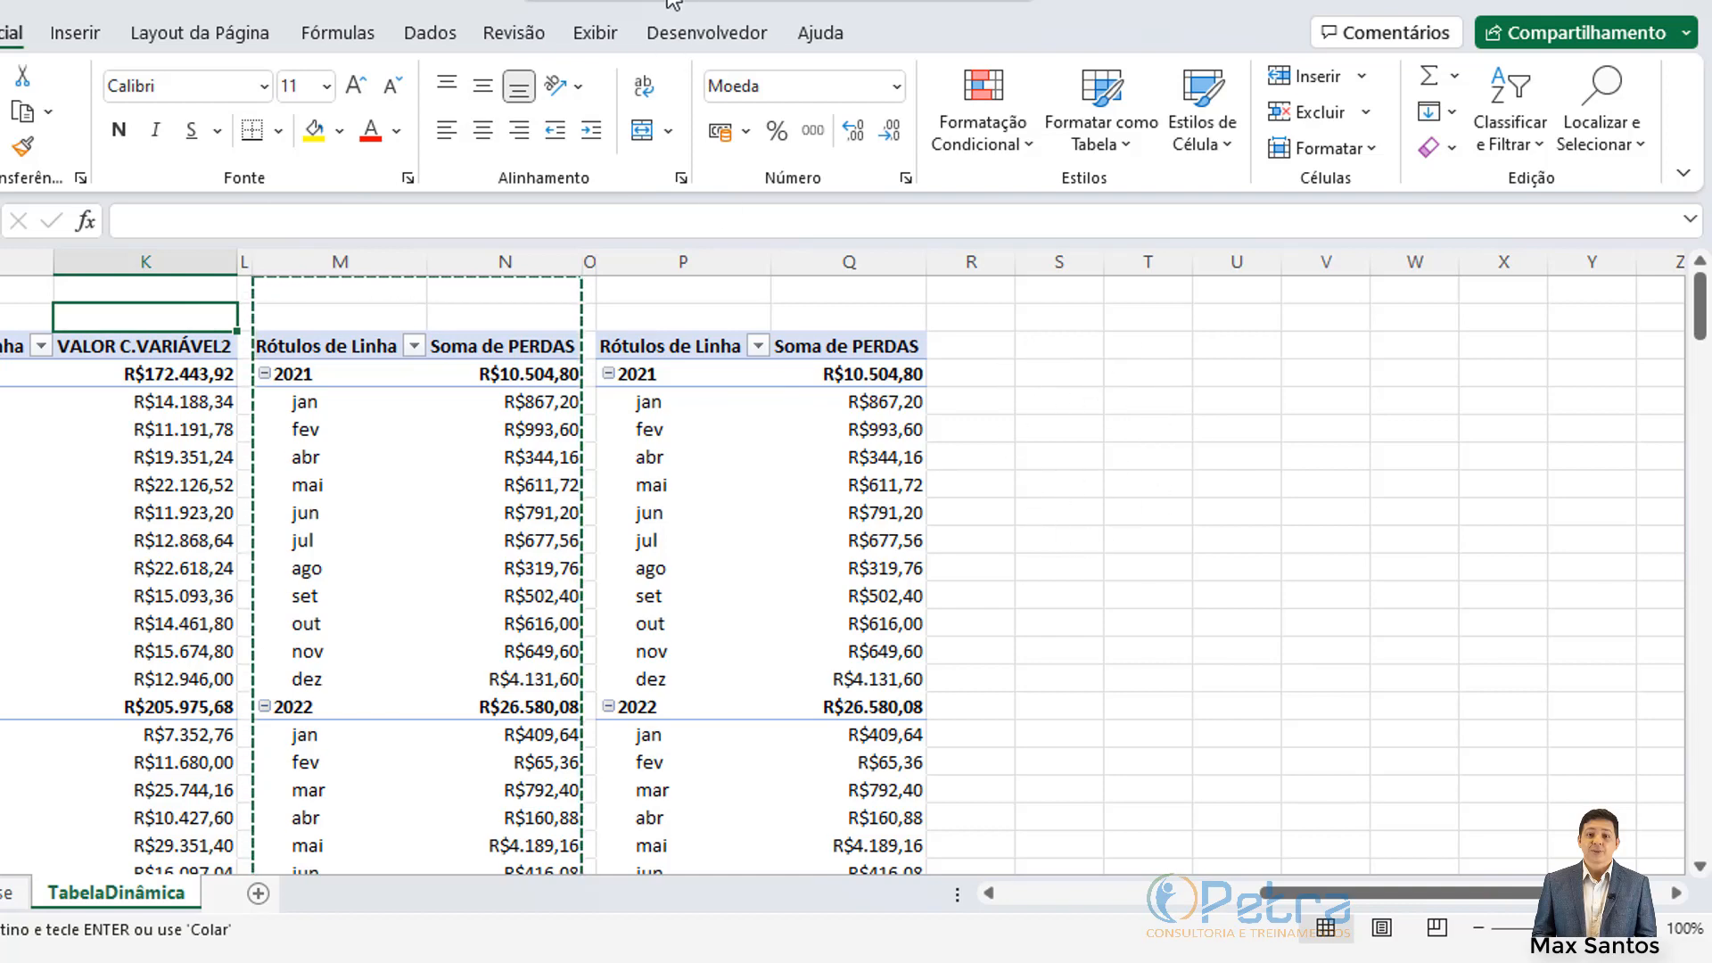
left_click(590, 32)
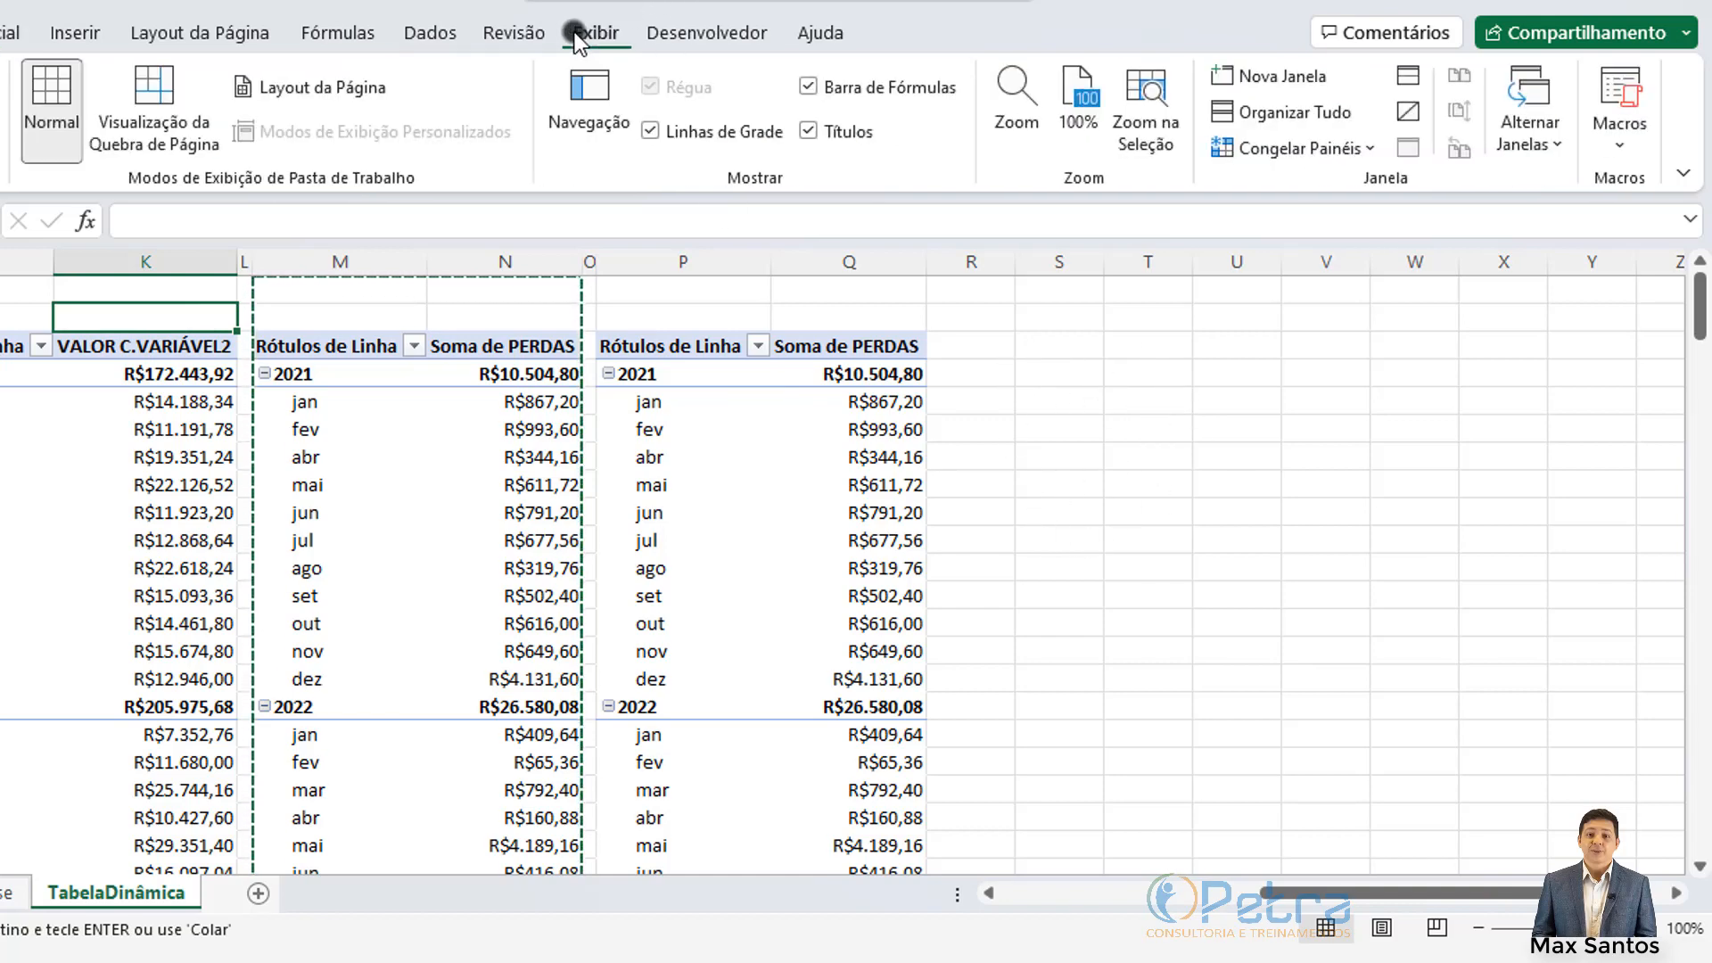
Step: Turn off Linhas de Grade and make the P:Q pivot sum QDE_VENDIDA in place of PERDAS
left_click(651, 134)
left_click(971, 401)
left_click(810, 408)
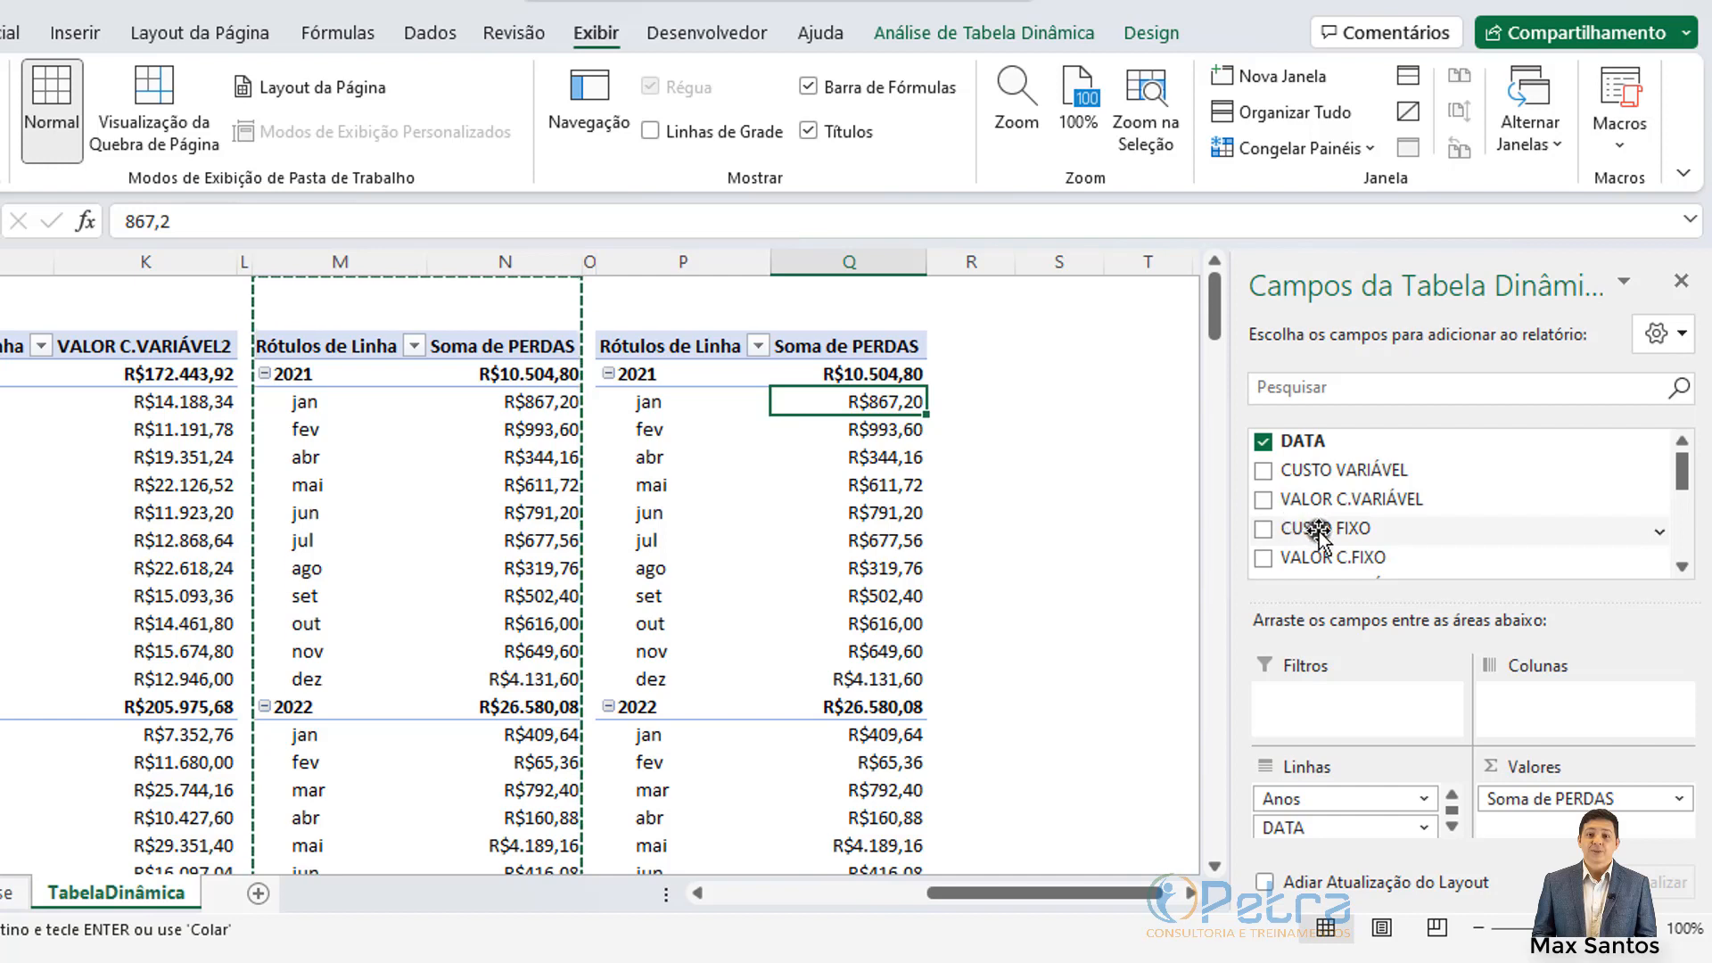
scroll(1288, 522, "down", 2)
scroll(1285, 510, "down", 1)
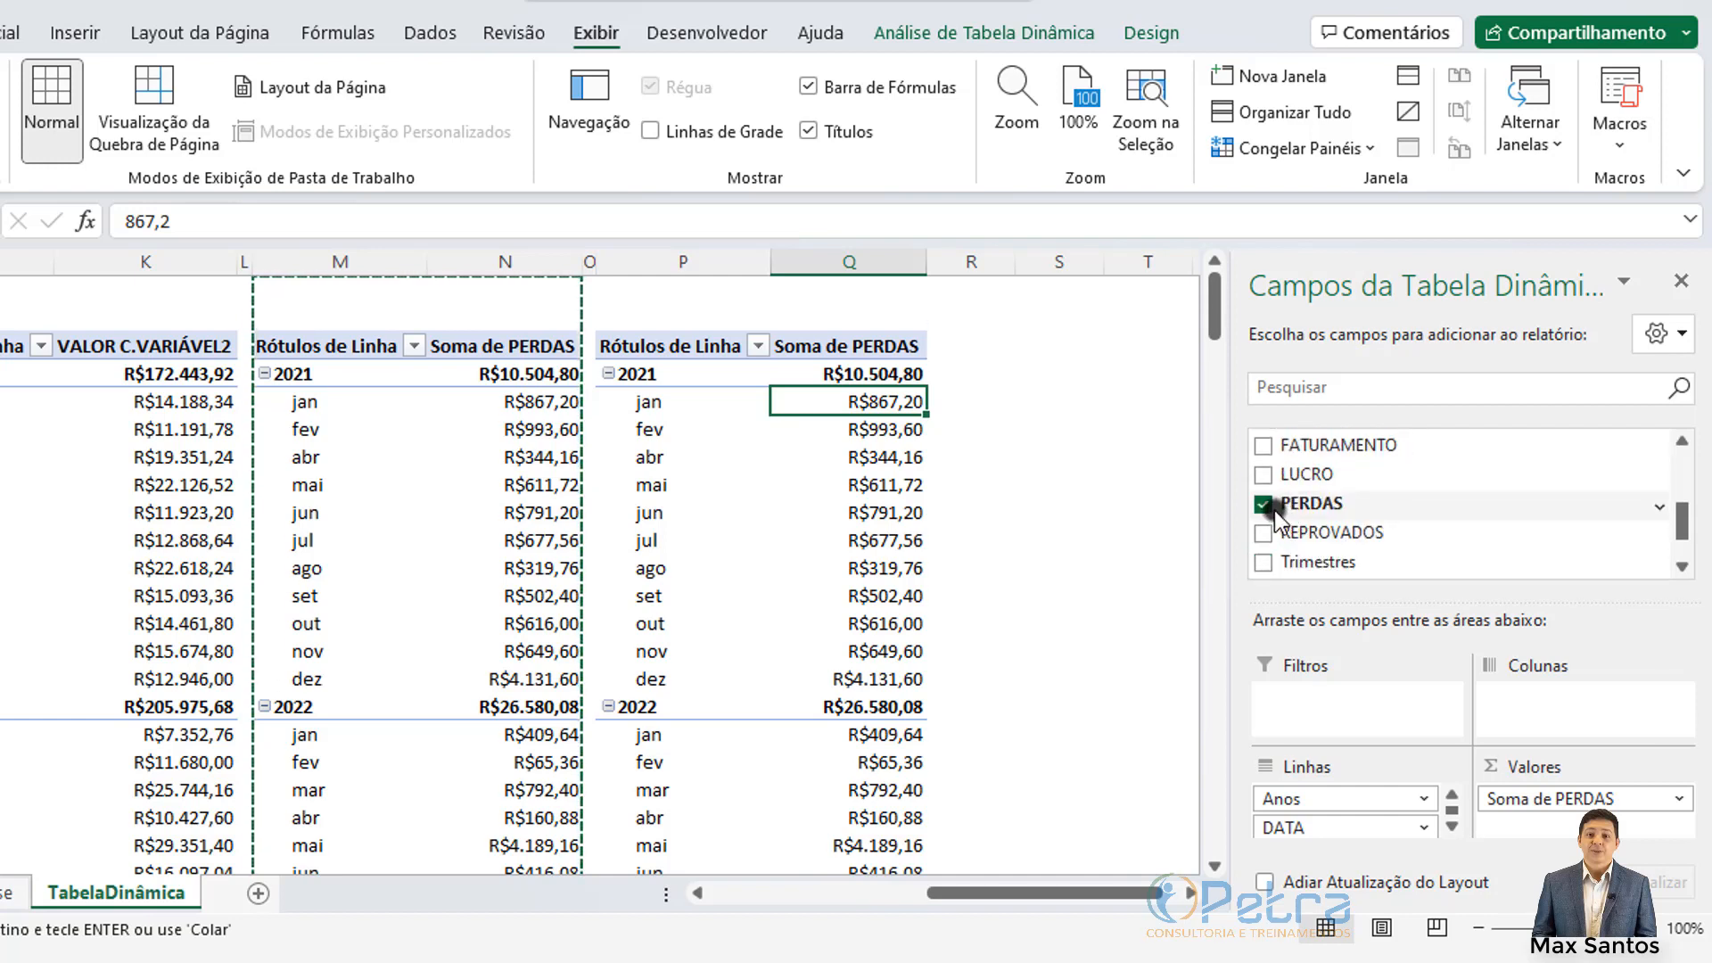
left_click(1264, 504)
scroll(1264, 505, "up", 1)
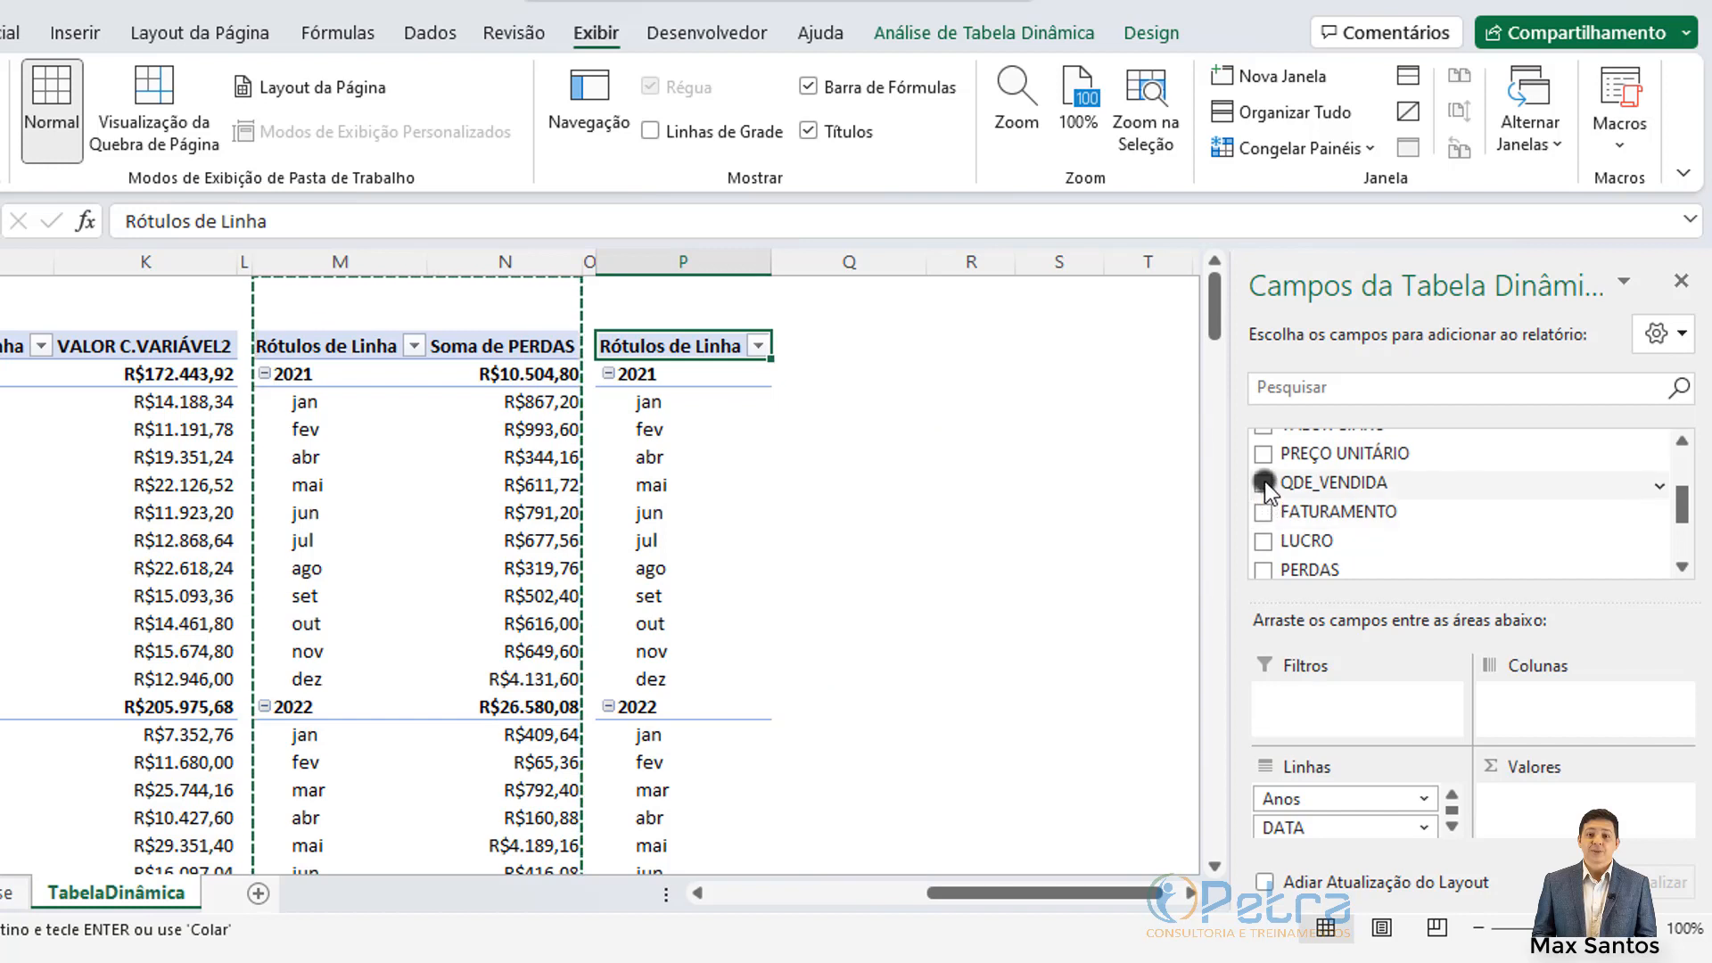
left_click(1264, 482)
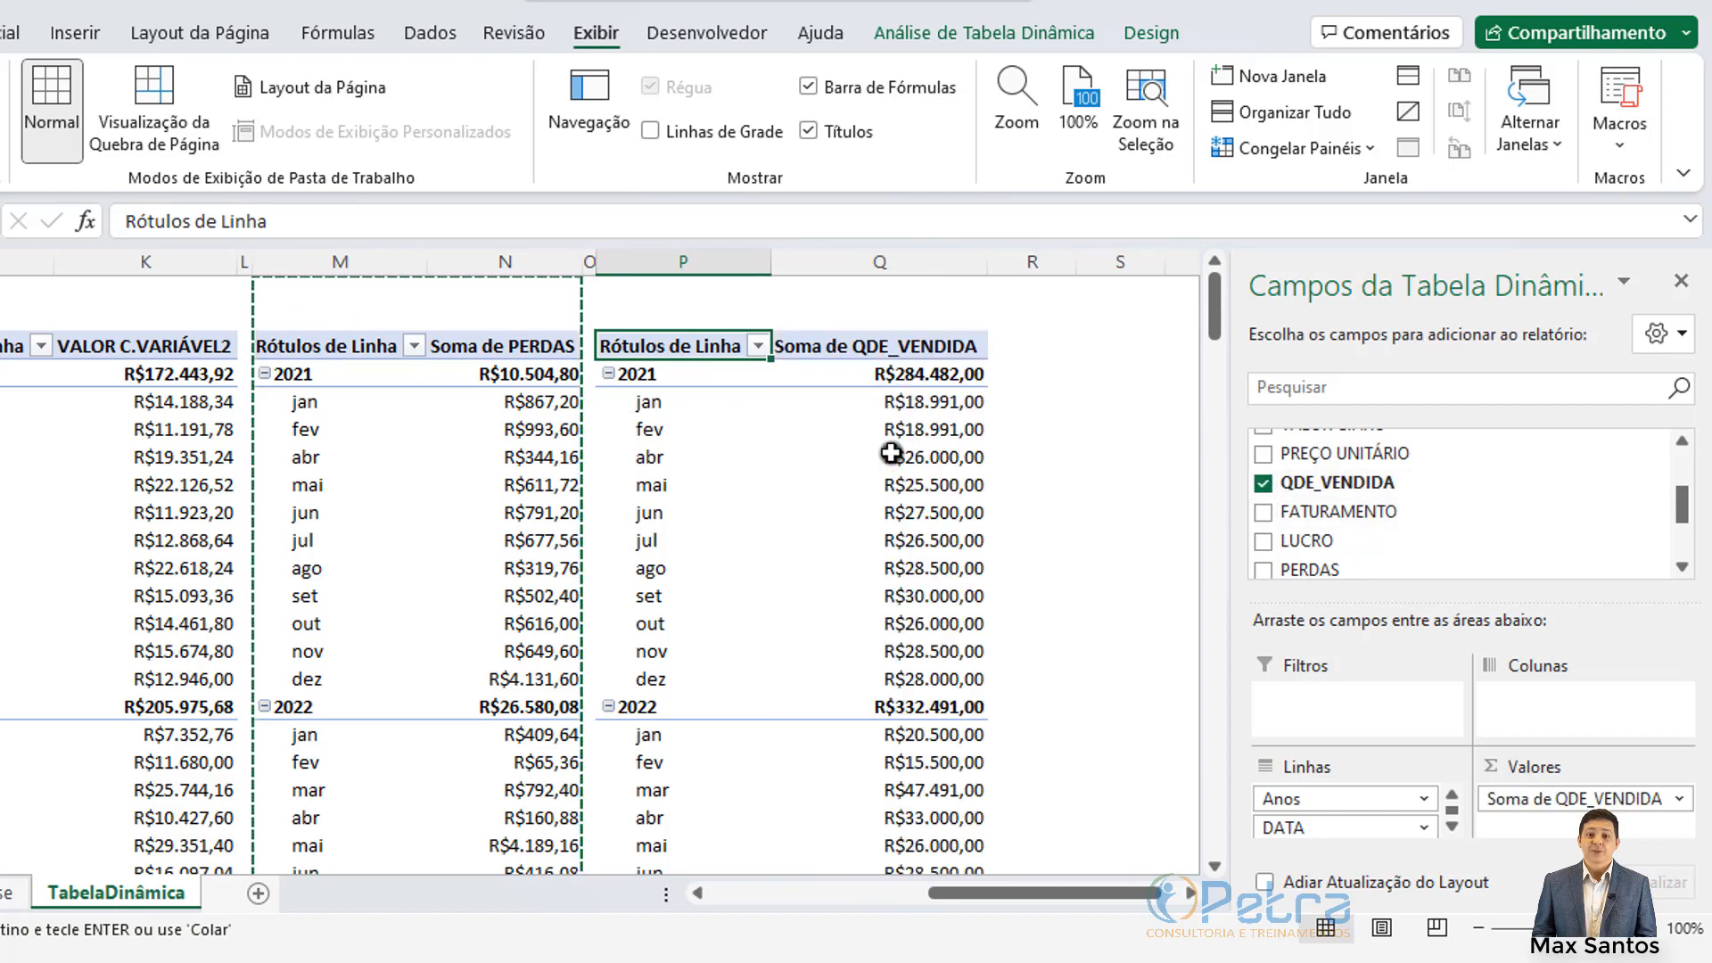
Step: Format column Q as Número with zero decimal places, so 2021 shows 284482 and 2022 shows 332491
left_click(881, 261)
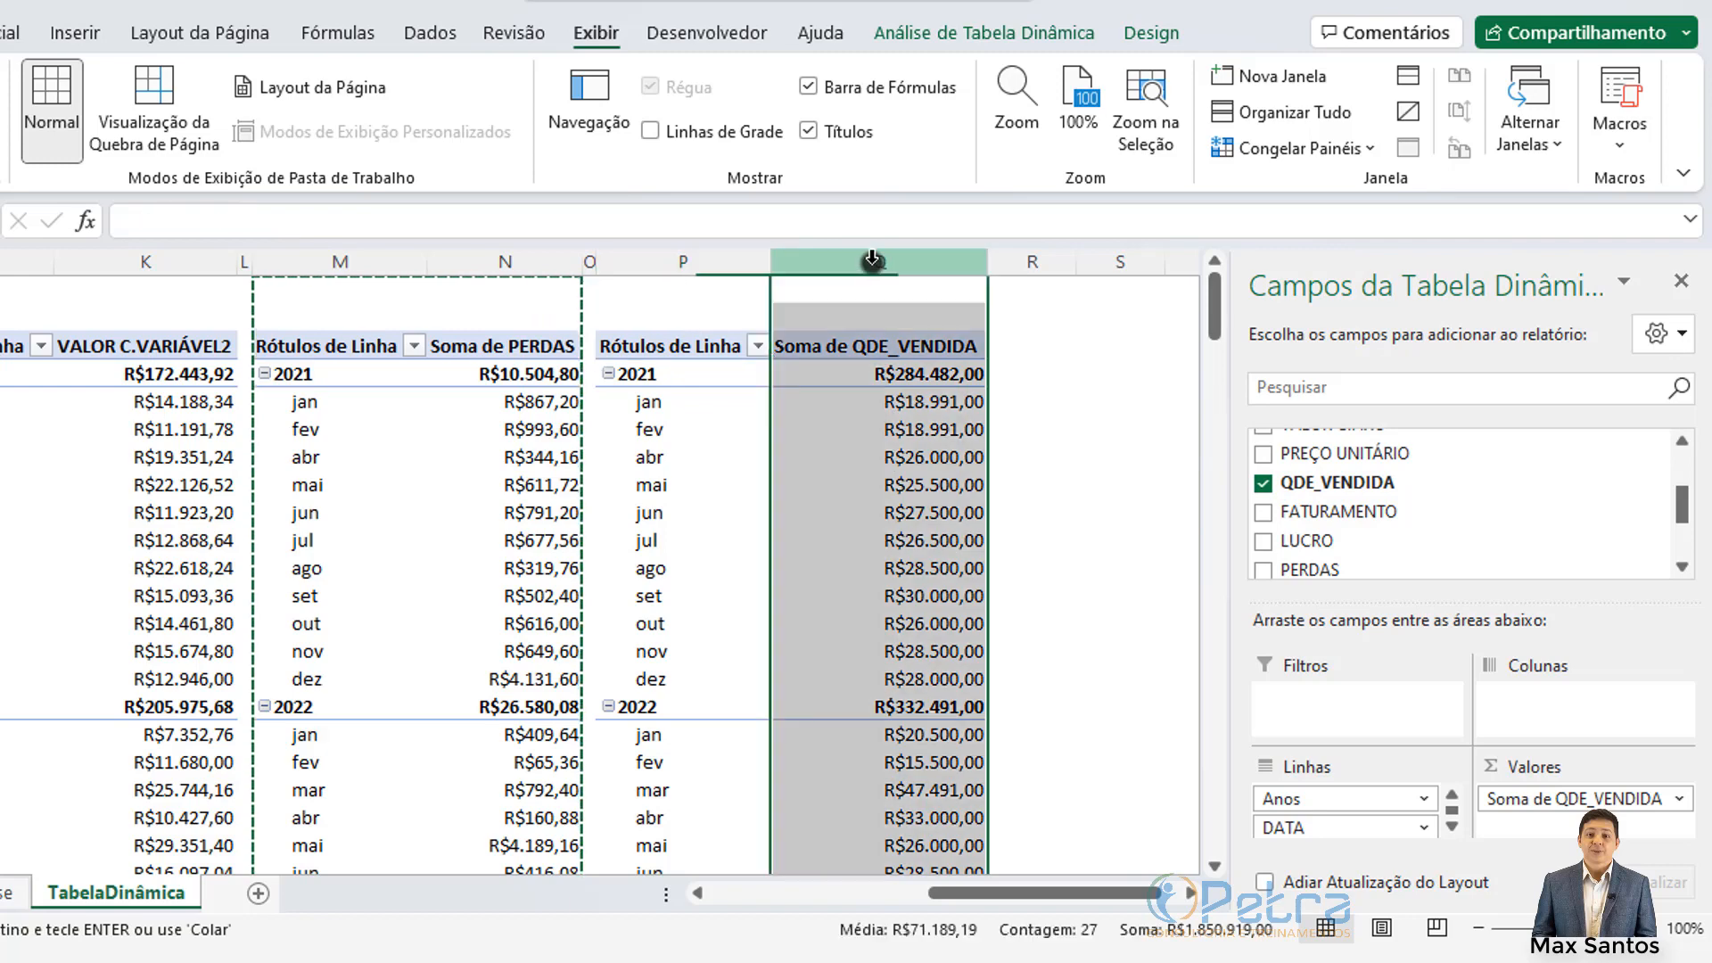
left_click(183, 33)
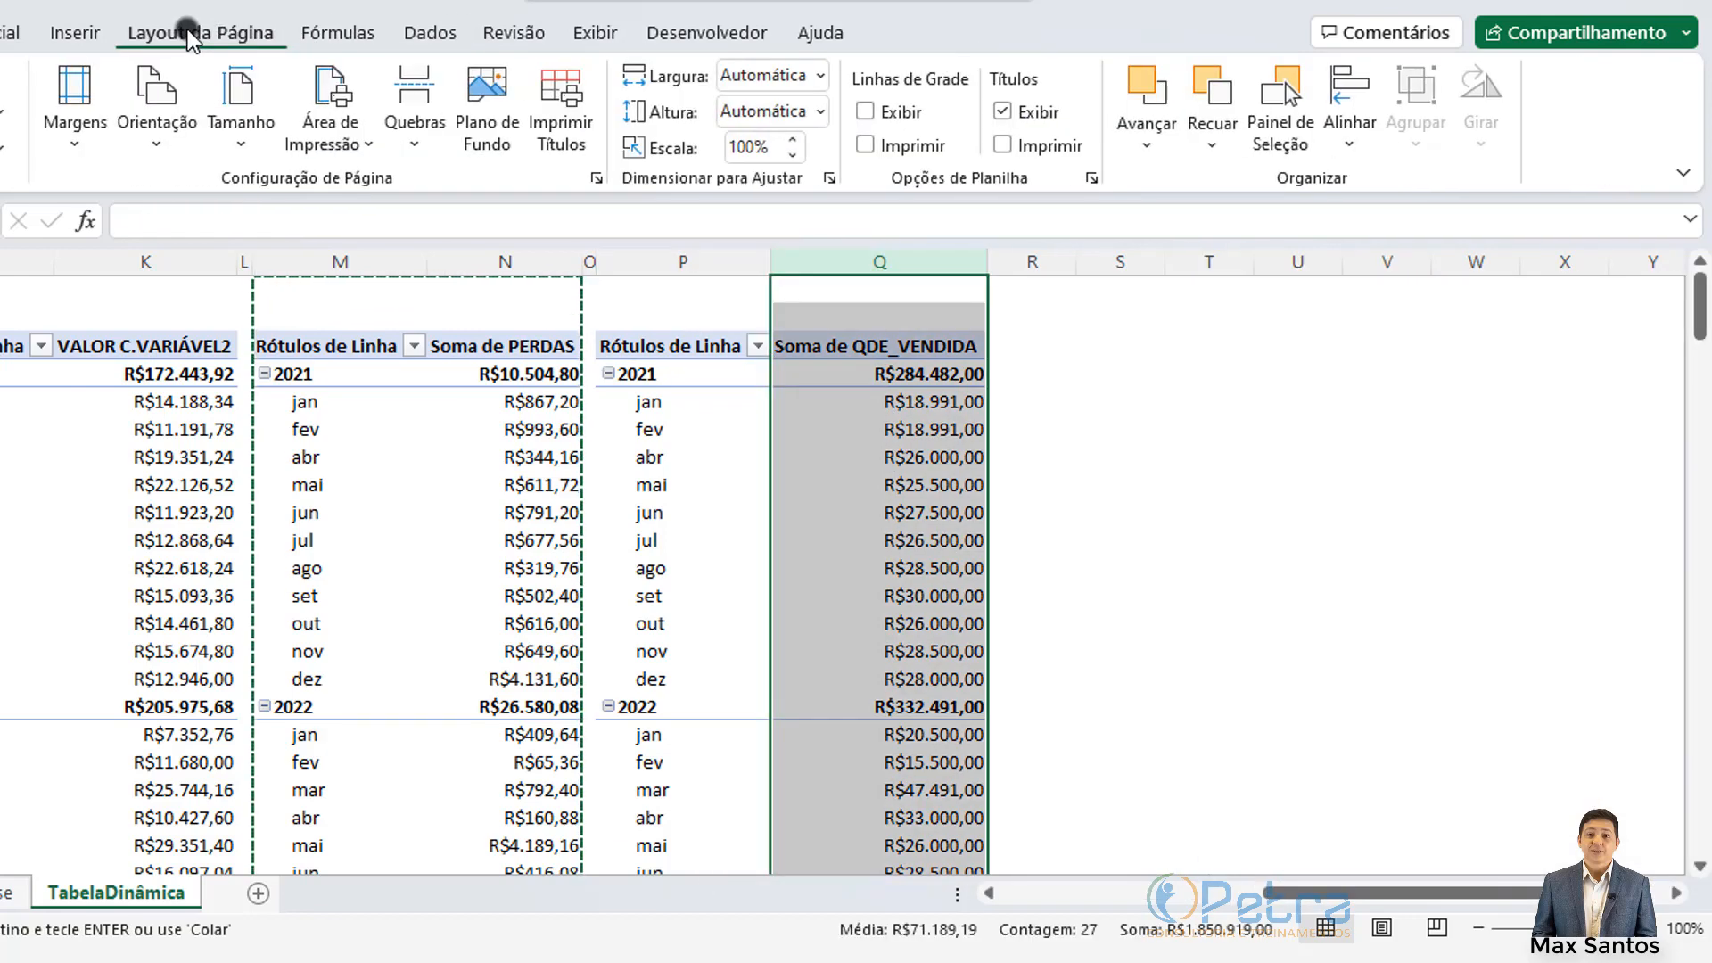
left_click(11, 32)
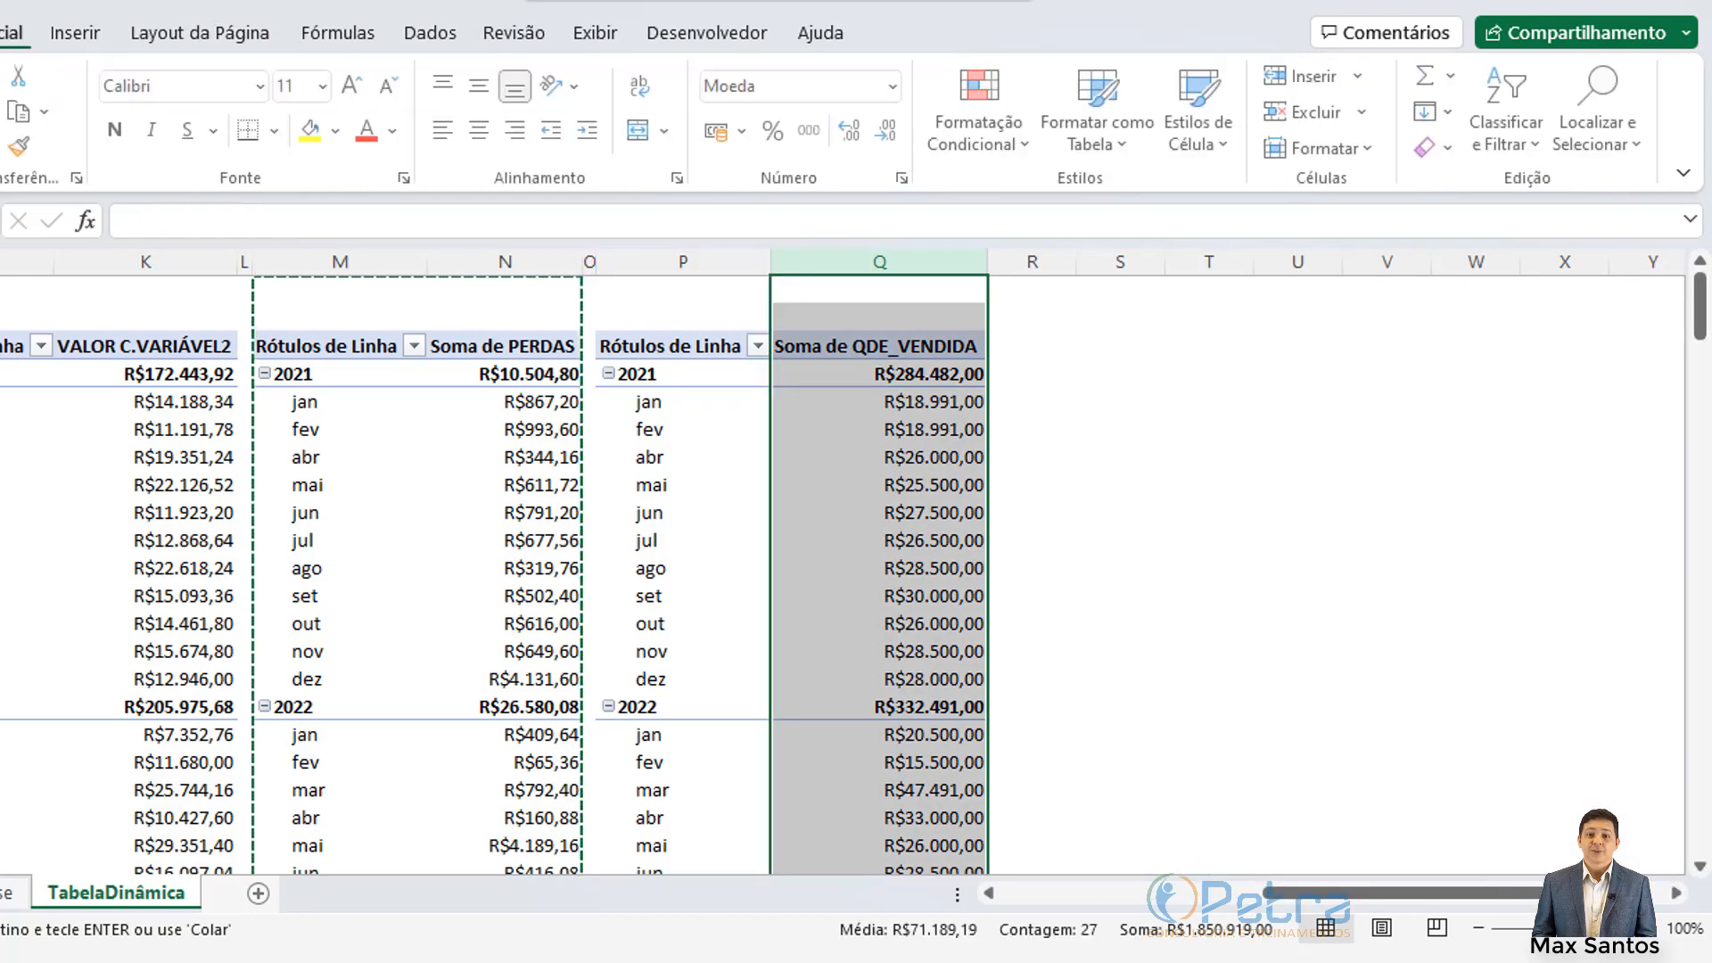
left_click(891, 86)
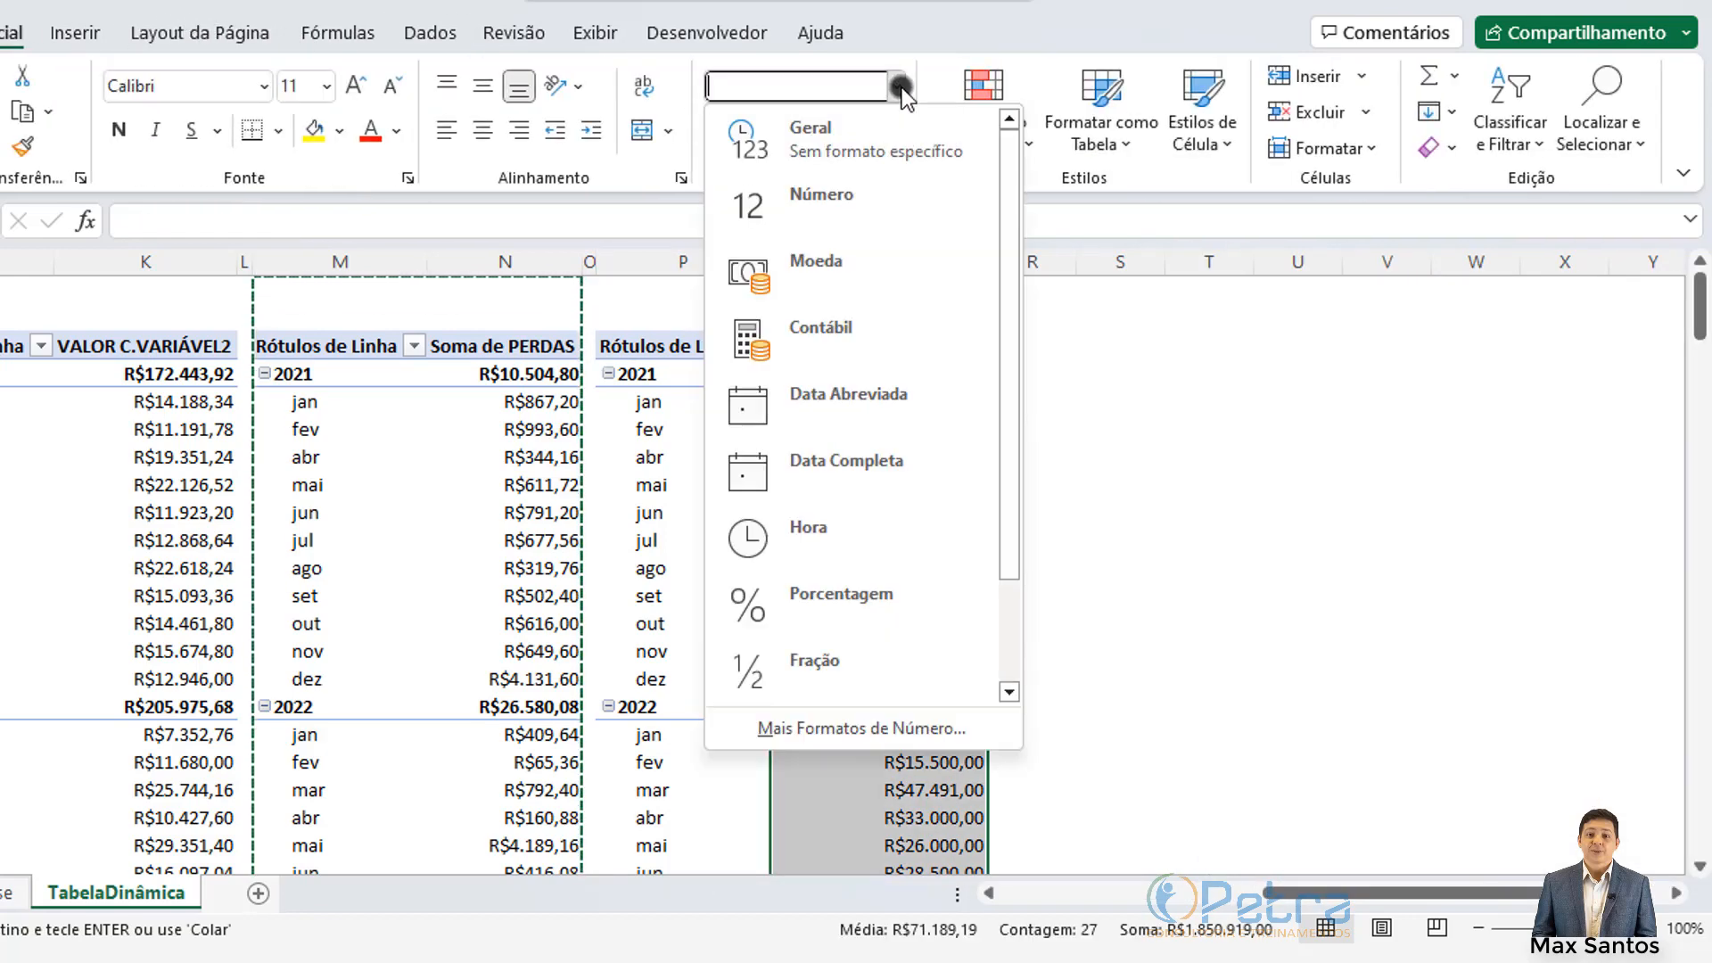
left_click(811, 206)
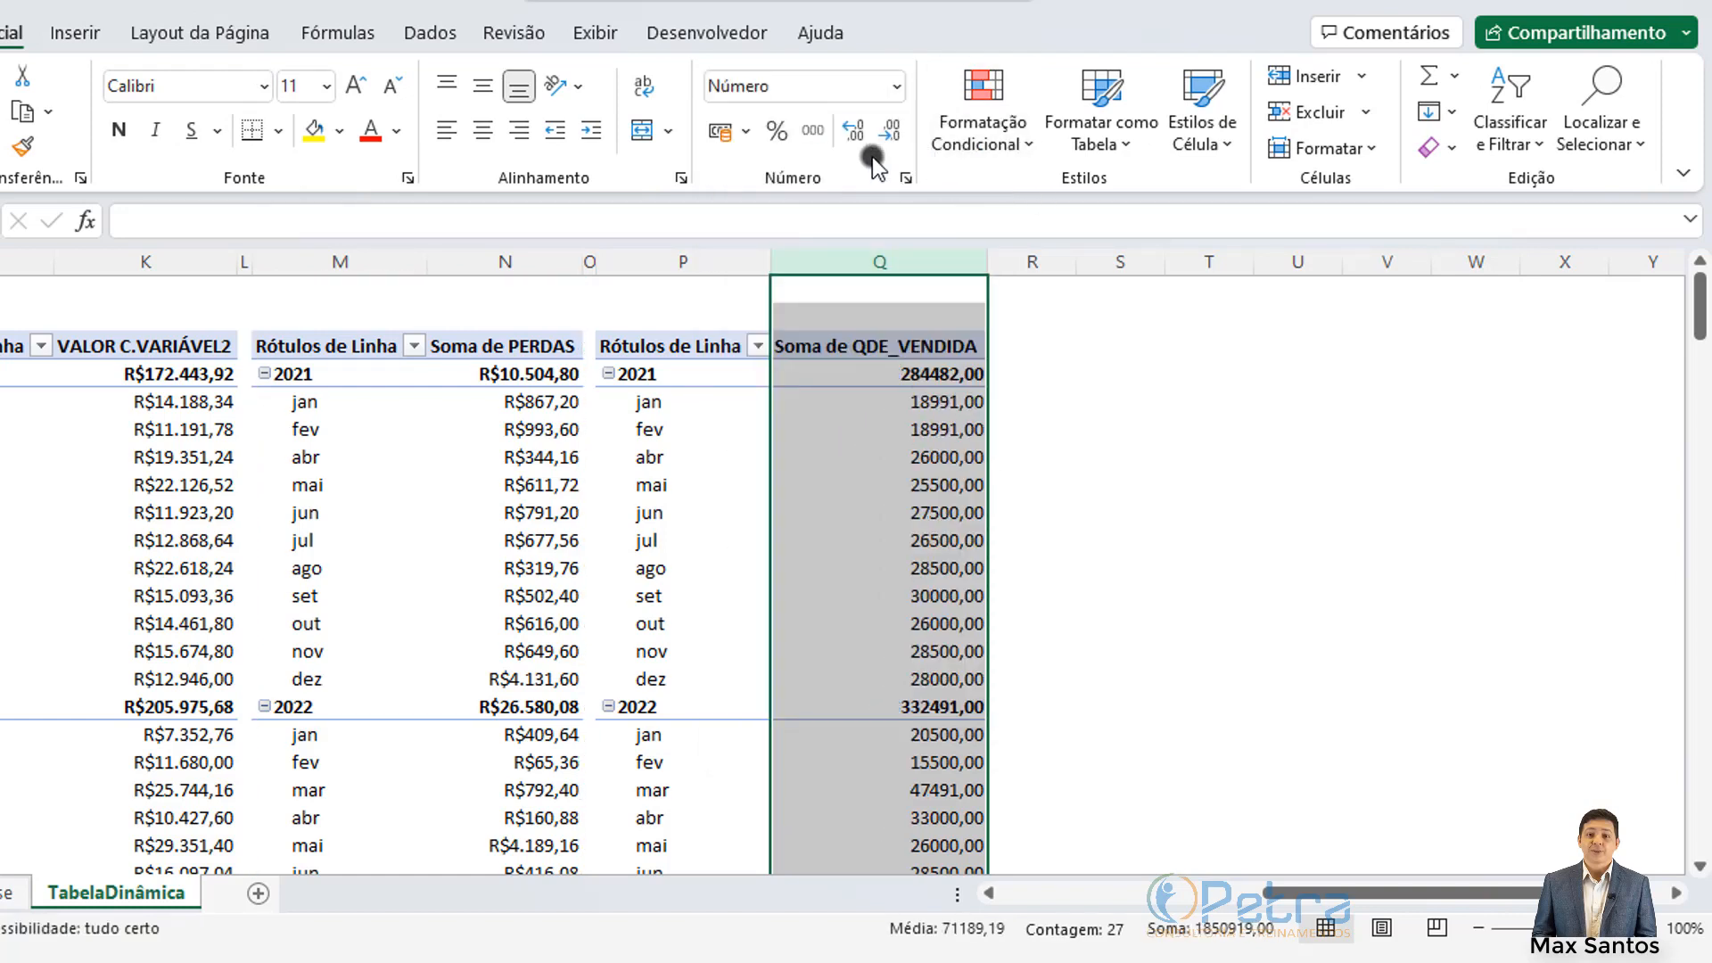
left_click(889, 132)
left_click(889, 132)
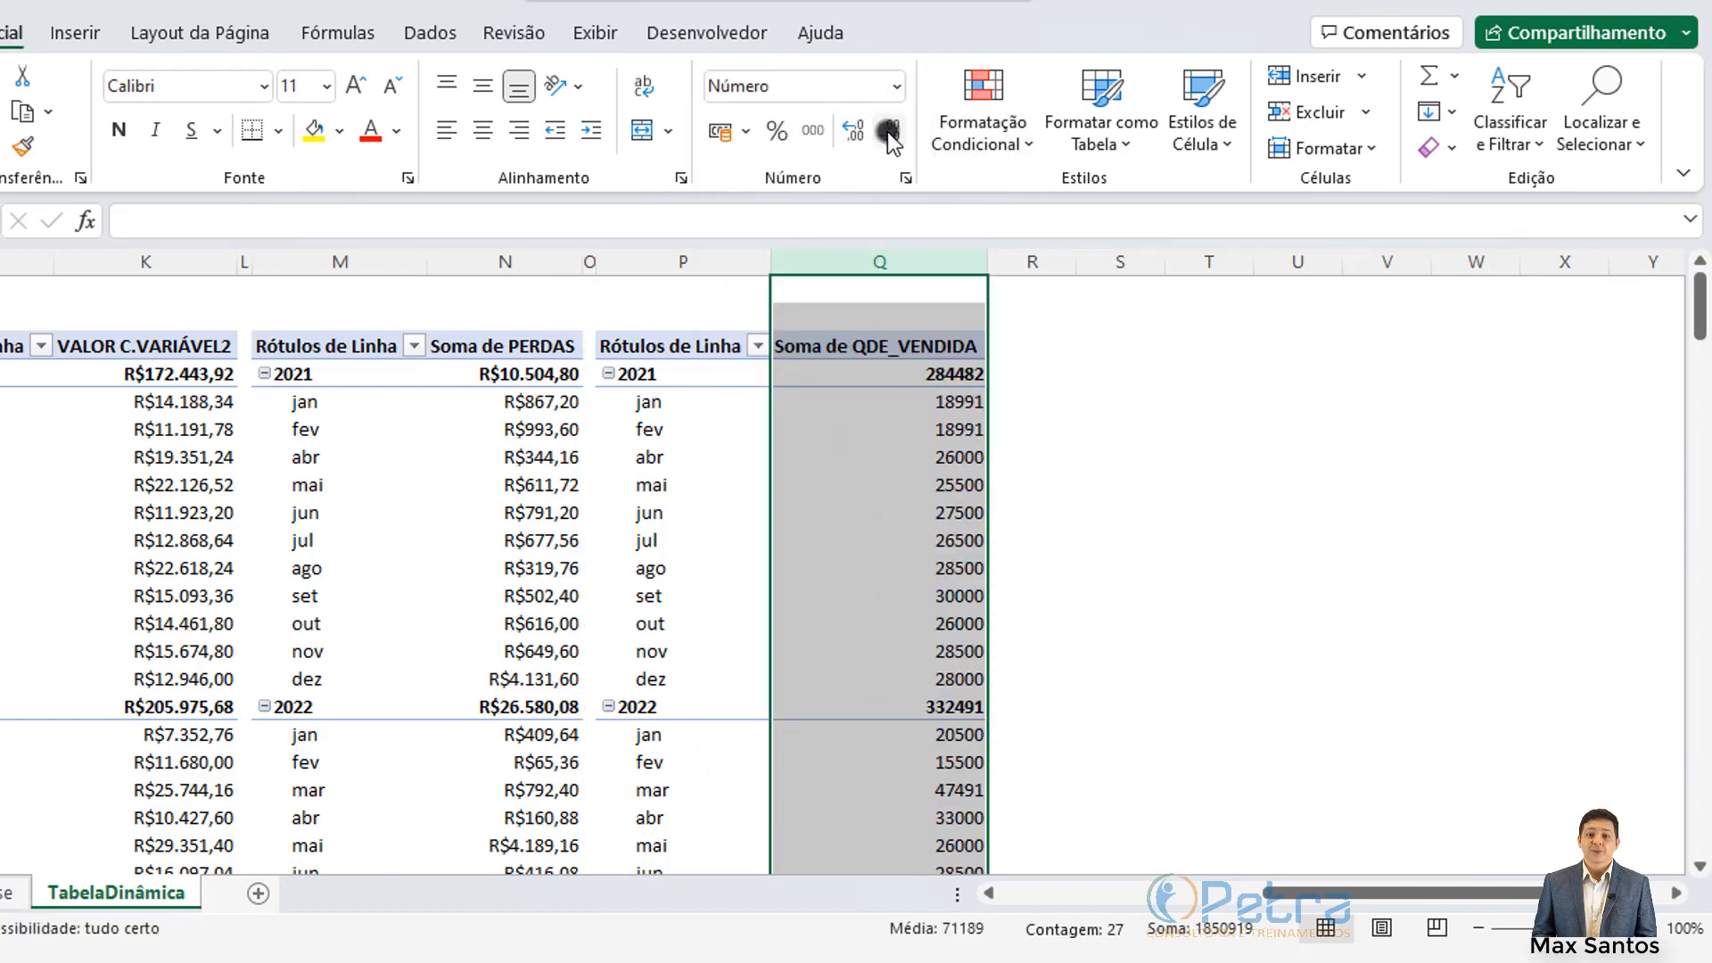
left_click(885, 506)
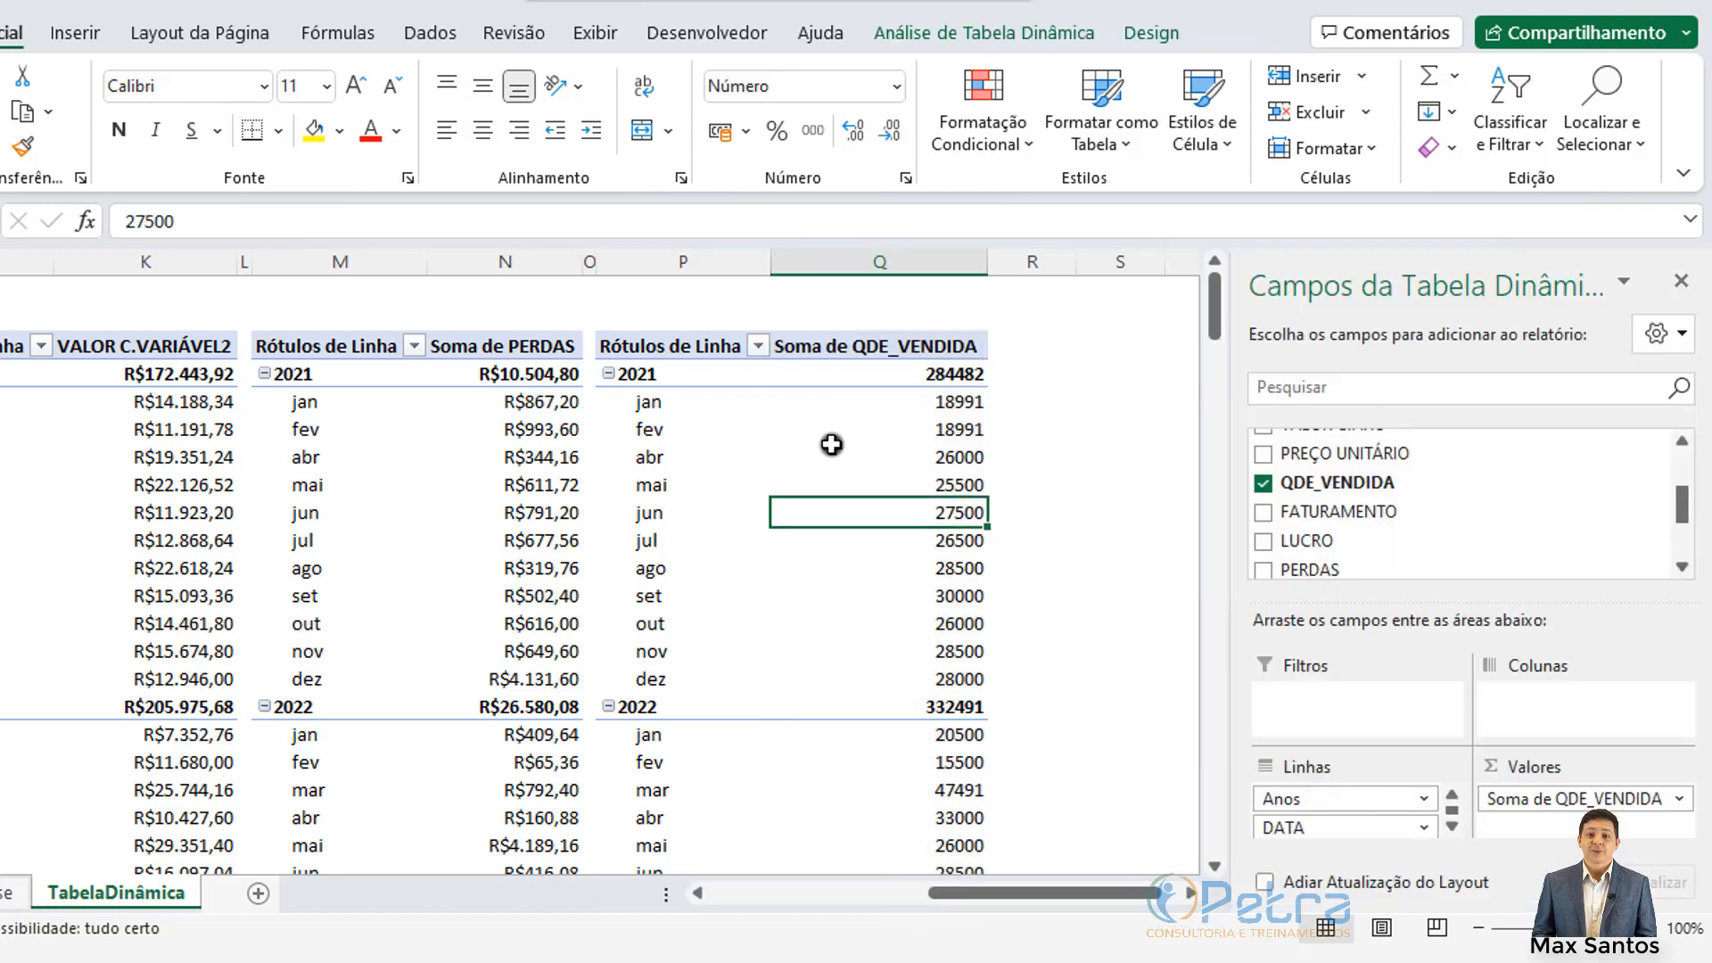
Step: Check the January, May and October 2021 quantities (18991, 25500, 26000) in the QDE_VENDIDA pivot
left_click(940, 408)
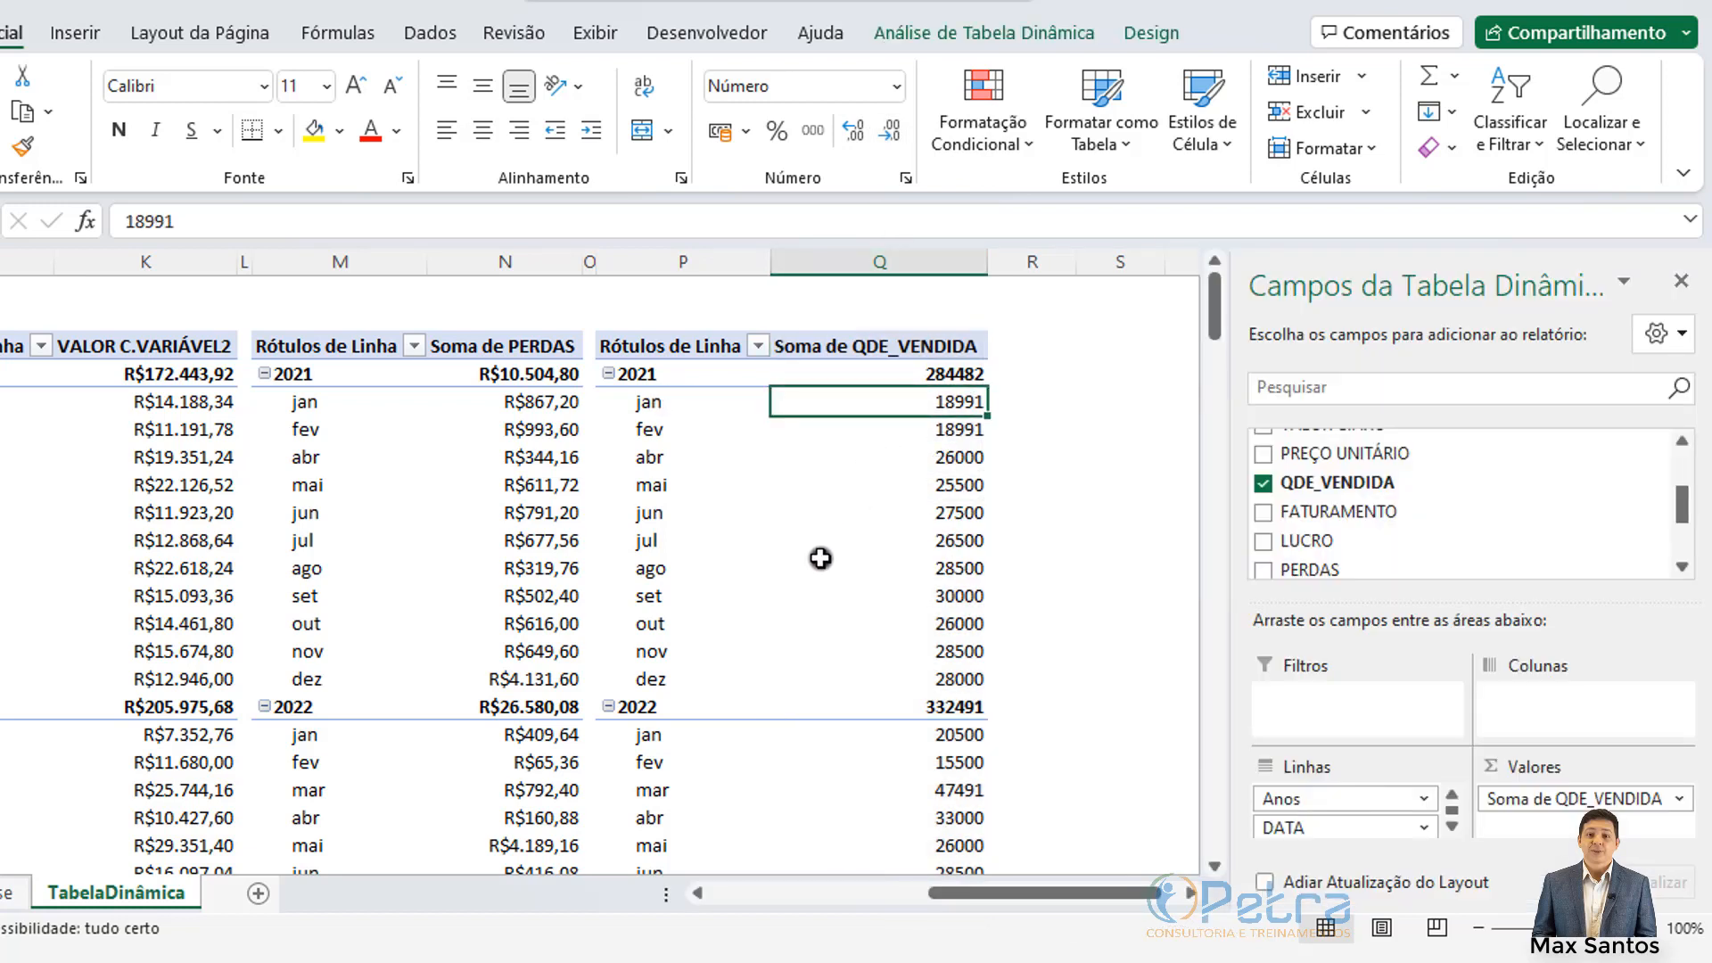
left_click(955, 487)
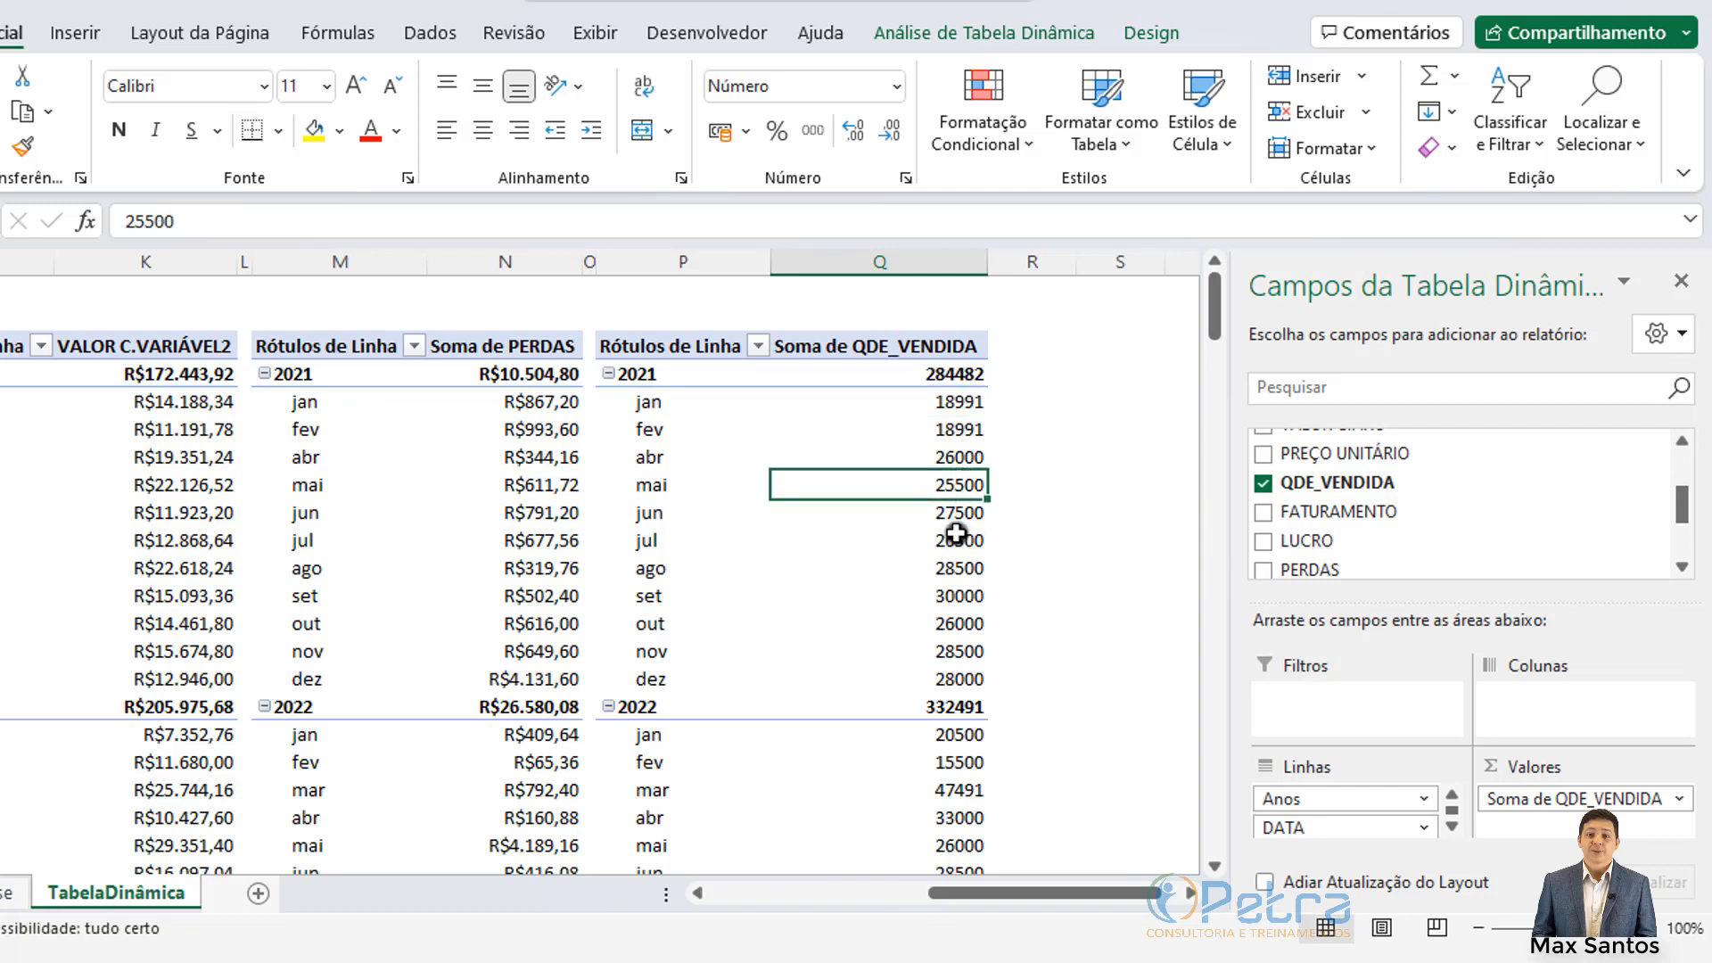
left_click(950, 619)
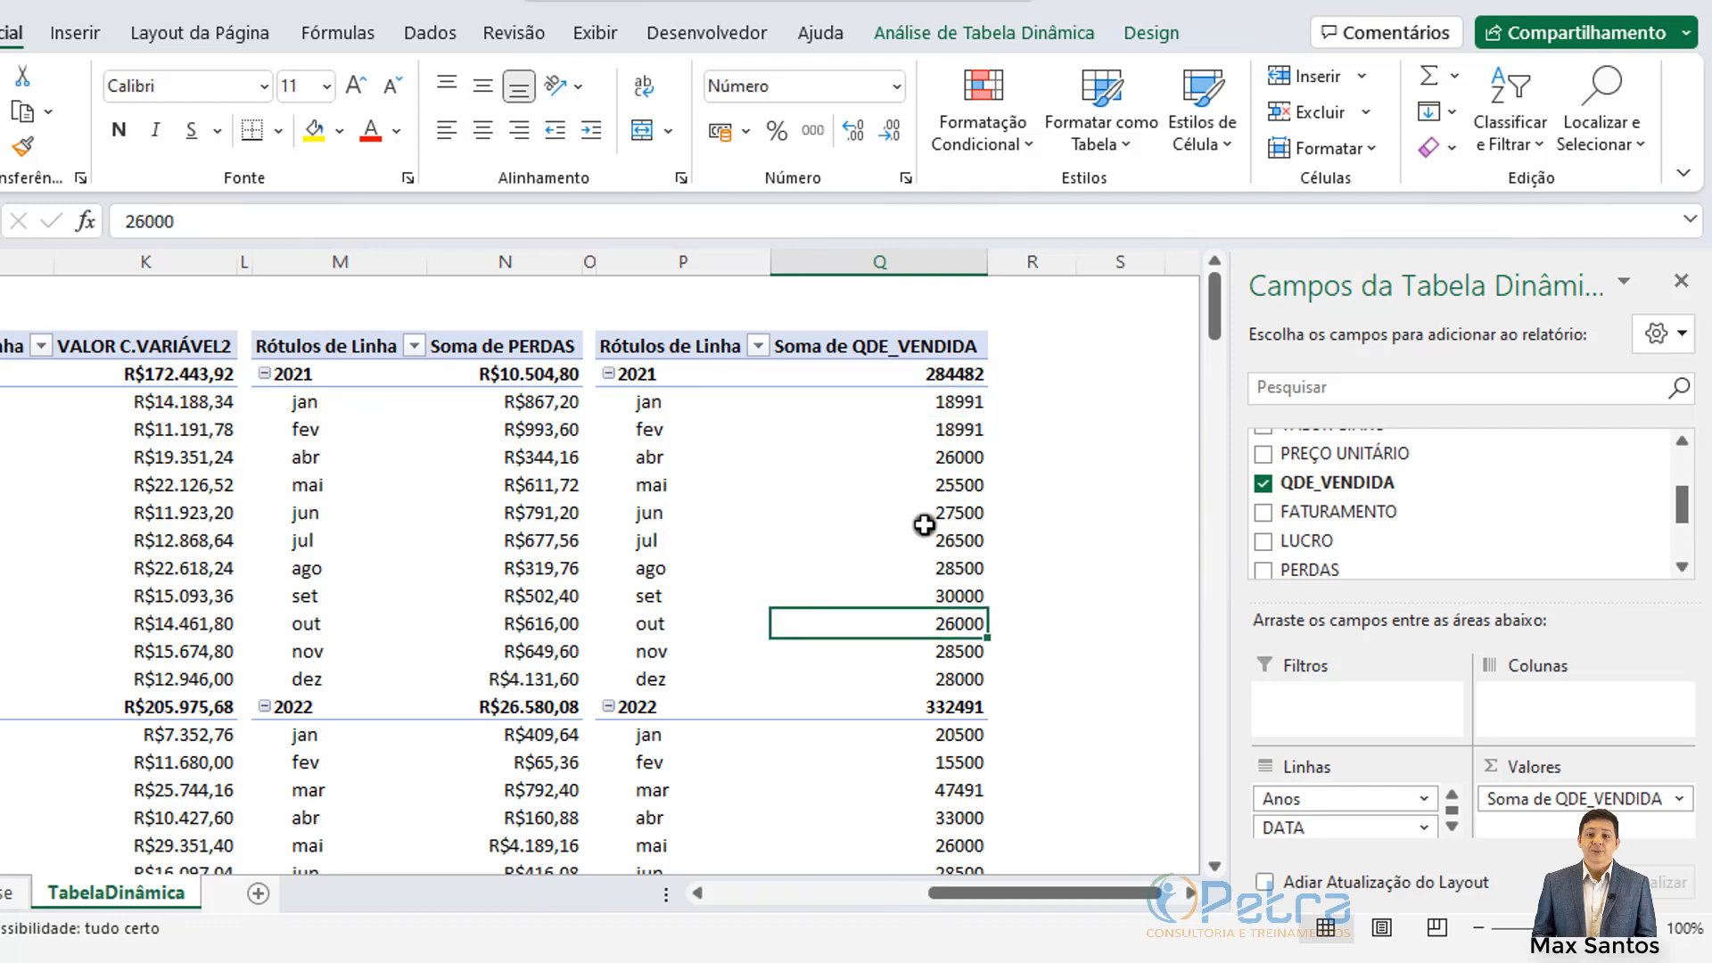
left_click(1190, 893)
left_click(1190, 893)
left_click(1190, 893)
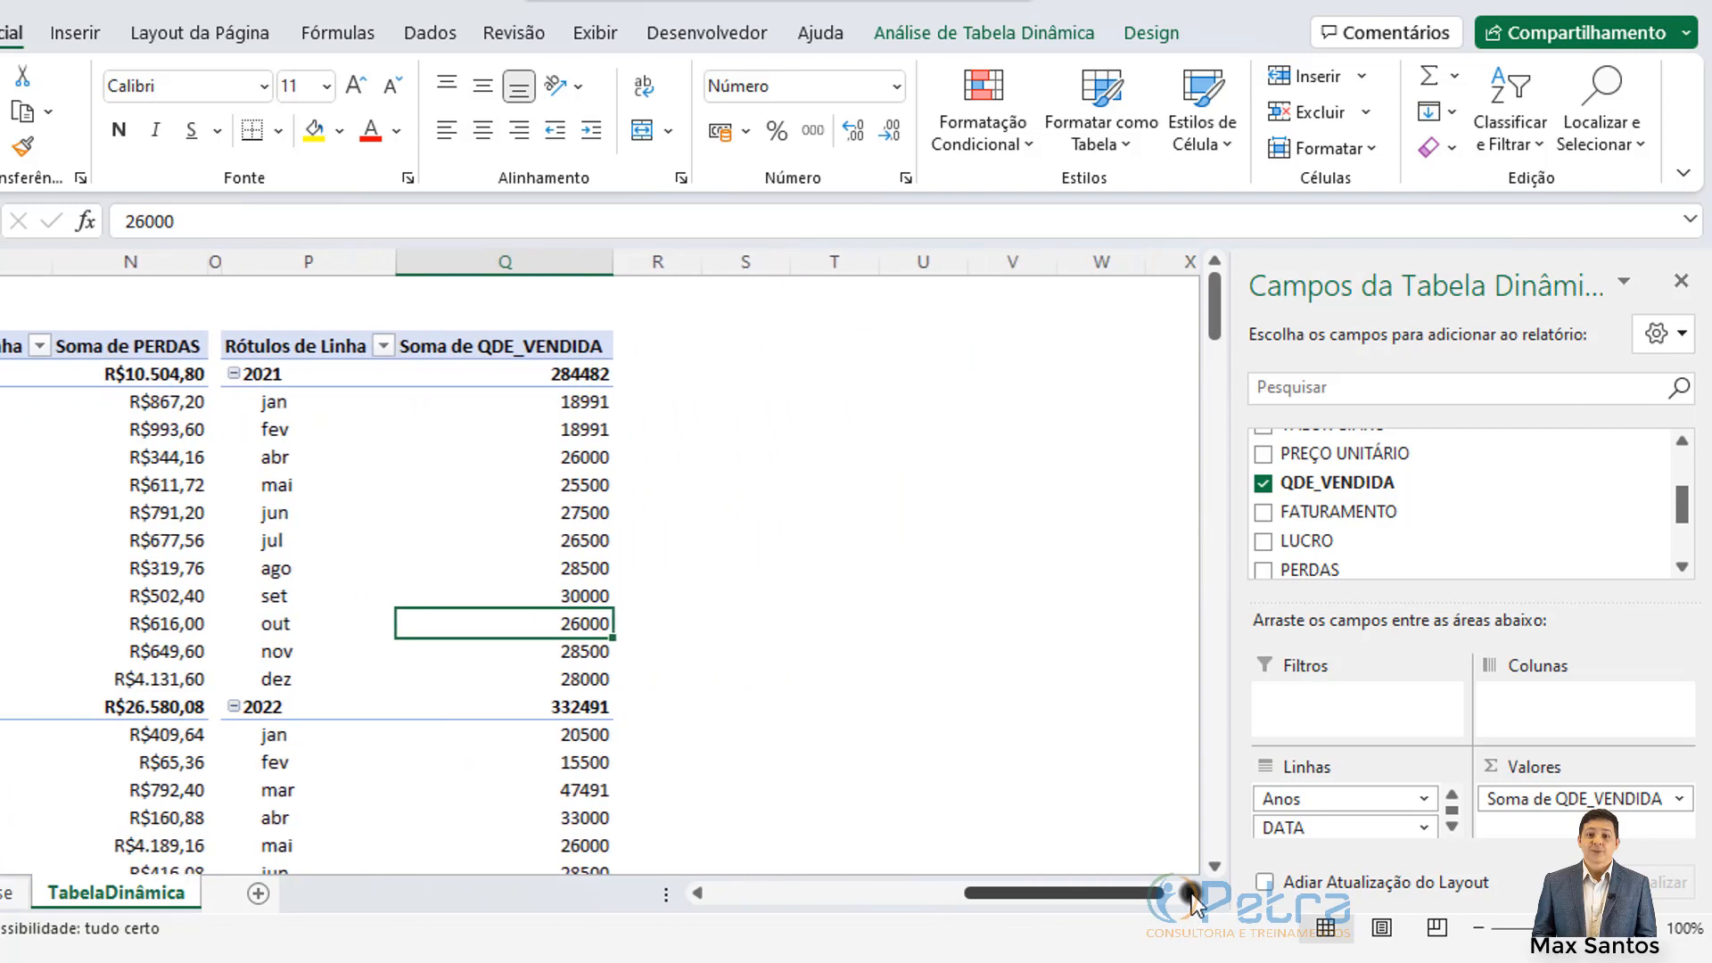
left_click_drag(1055, 893, 1088, 894)
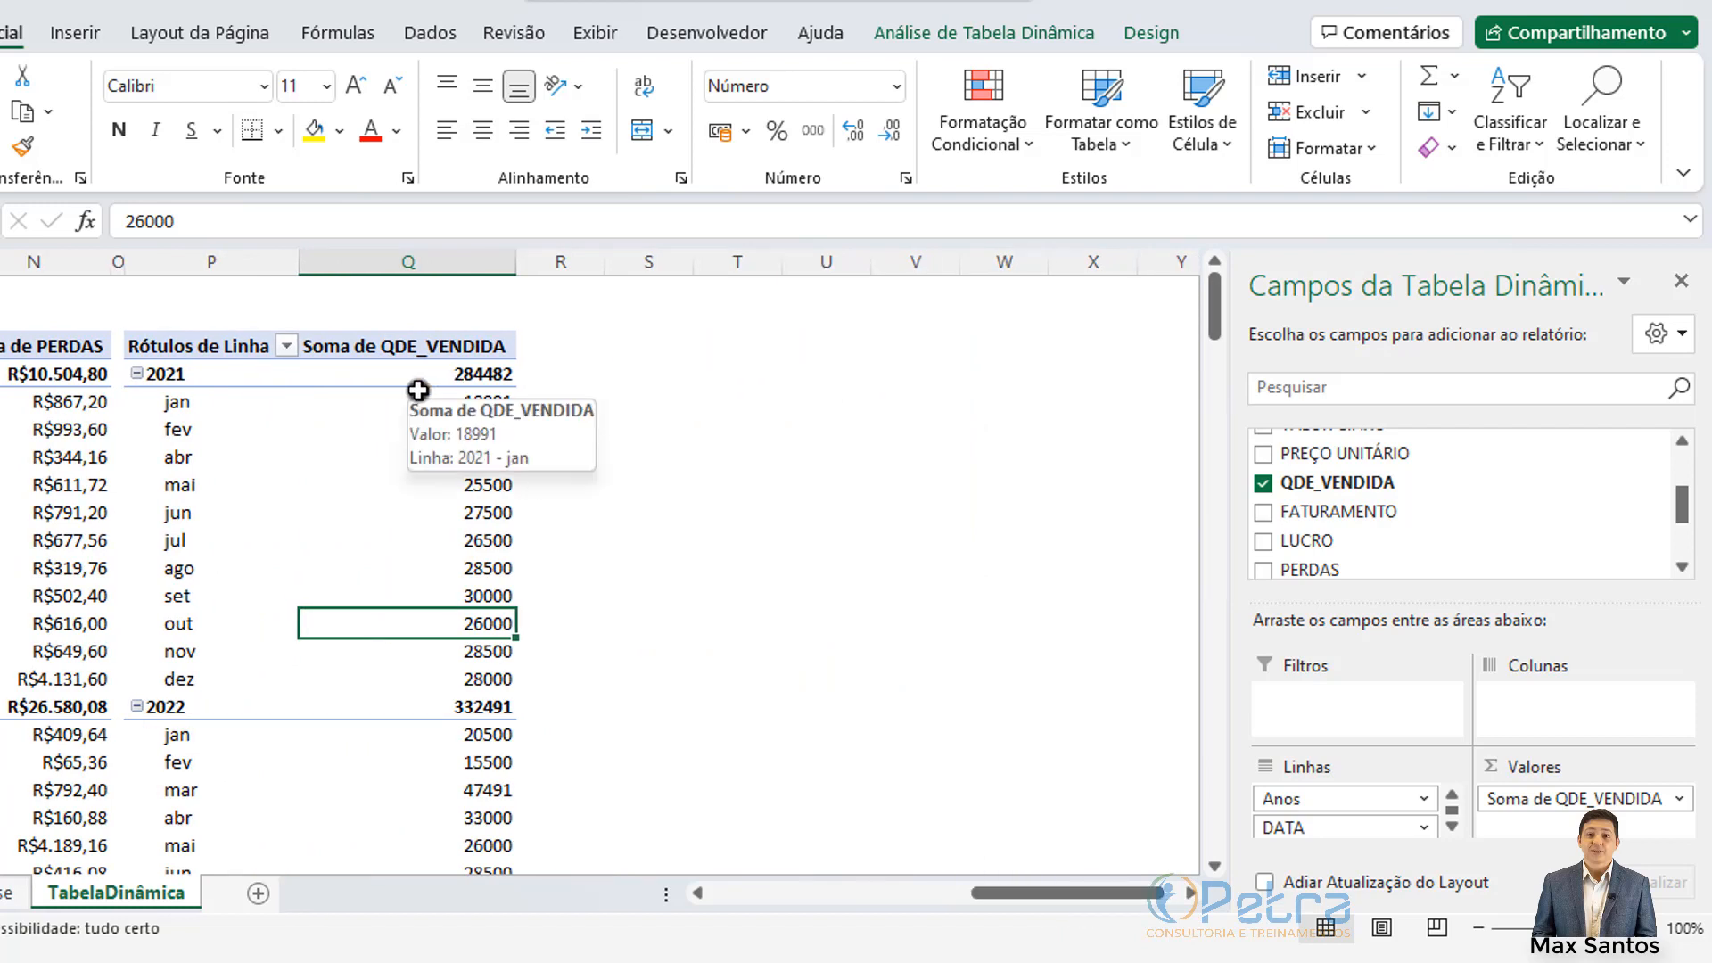
Step: Narrow column R to about 1,71 and select columns J:K holding the variable-cost pivot
left_click(700, 374)
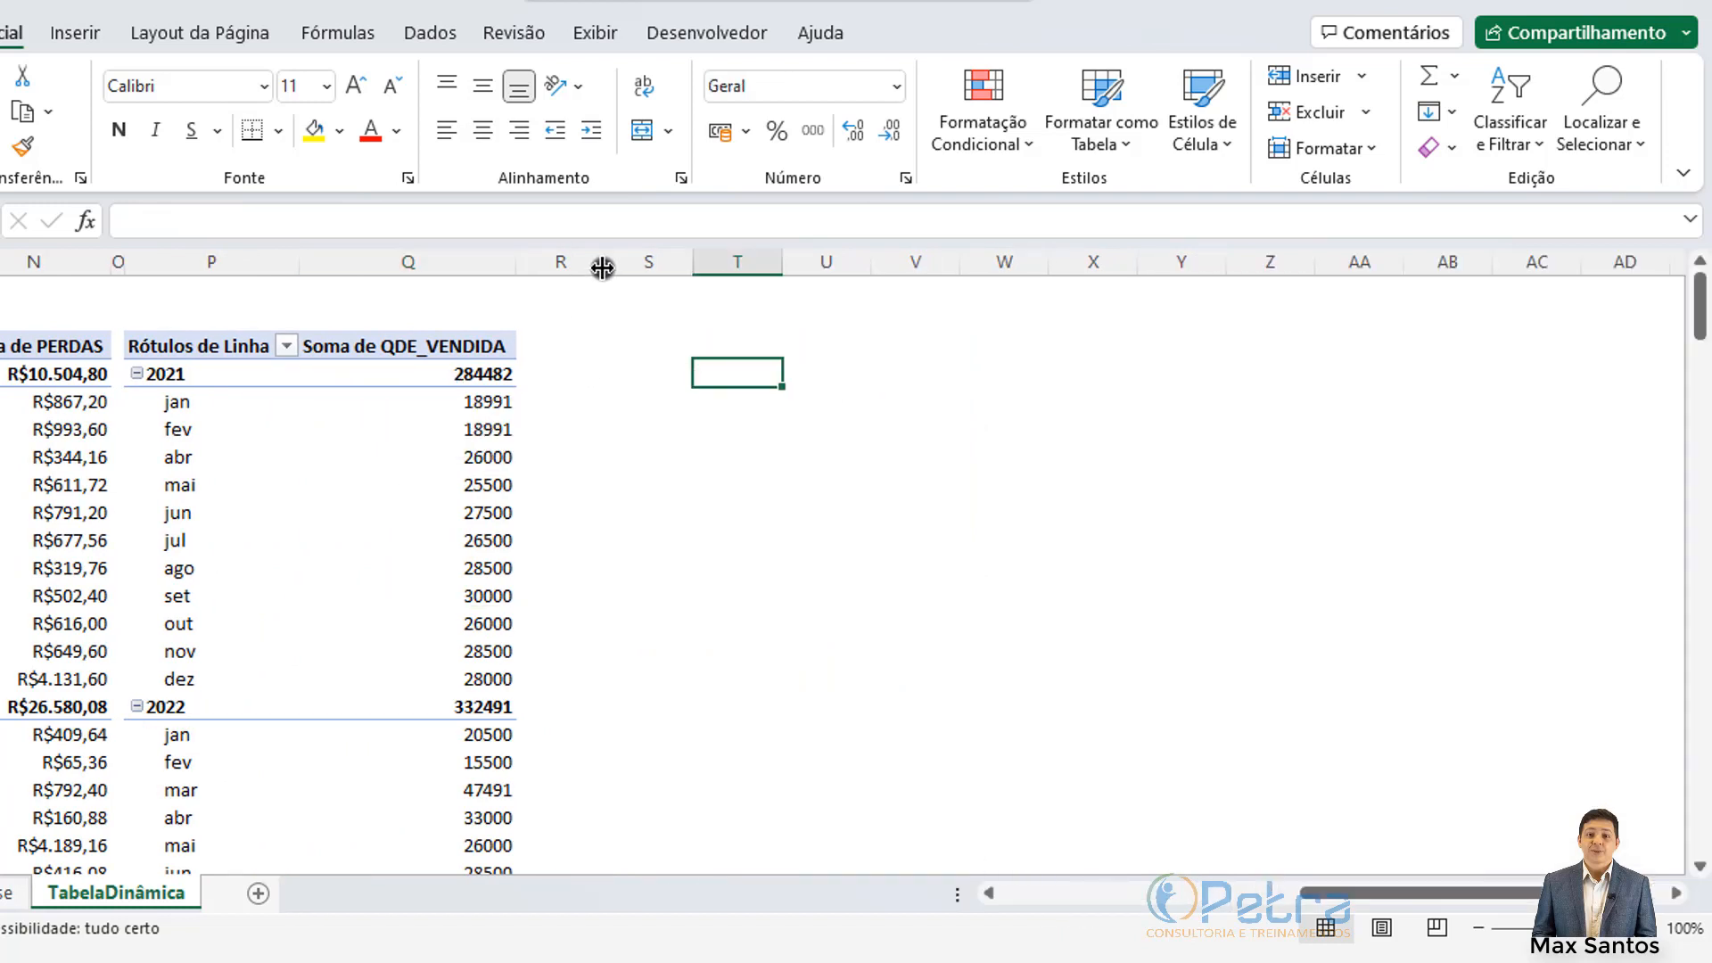
left_click_drag(603, 267, 539, 267)
left_click(608, 384)
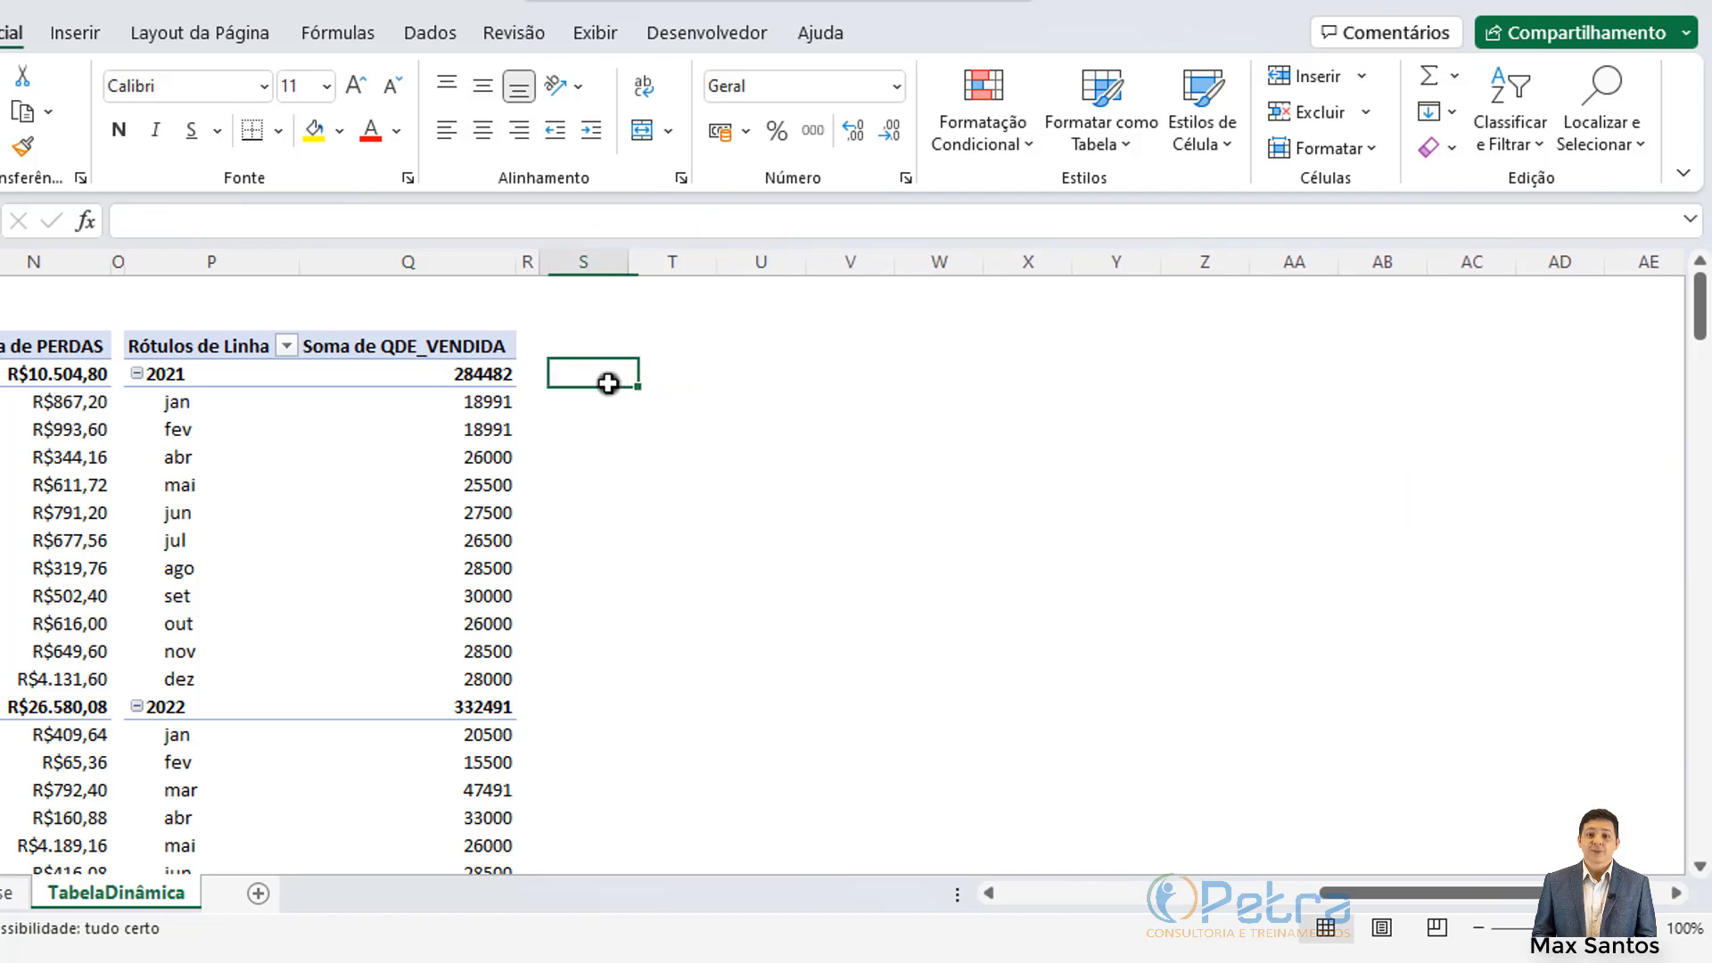
left_click(596, 351)
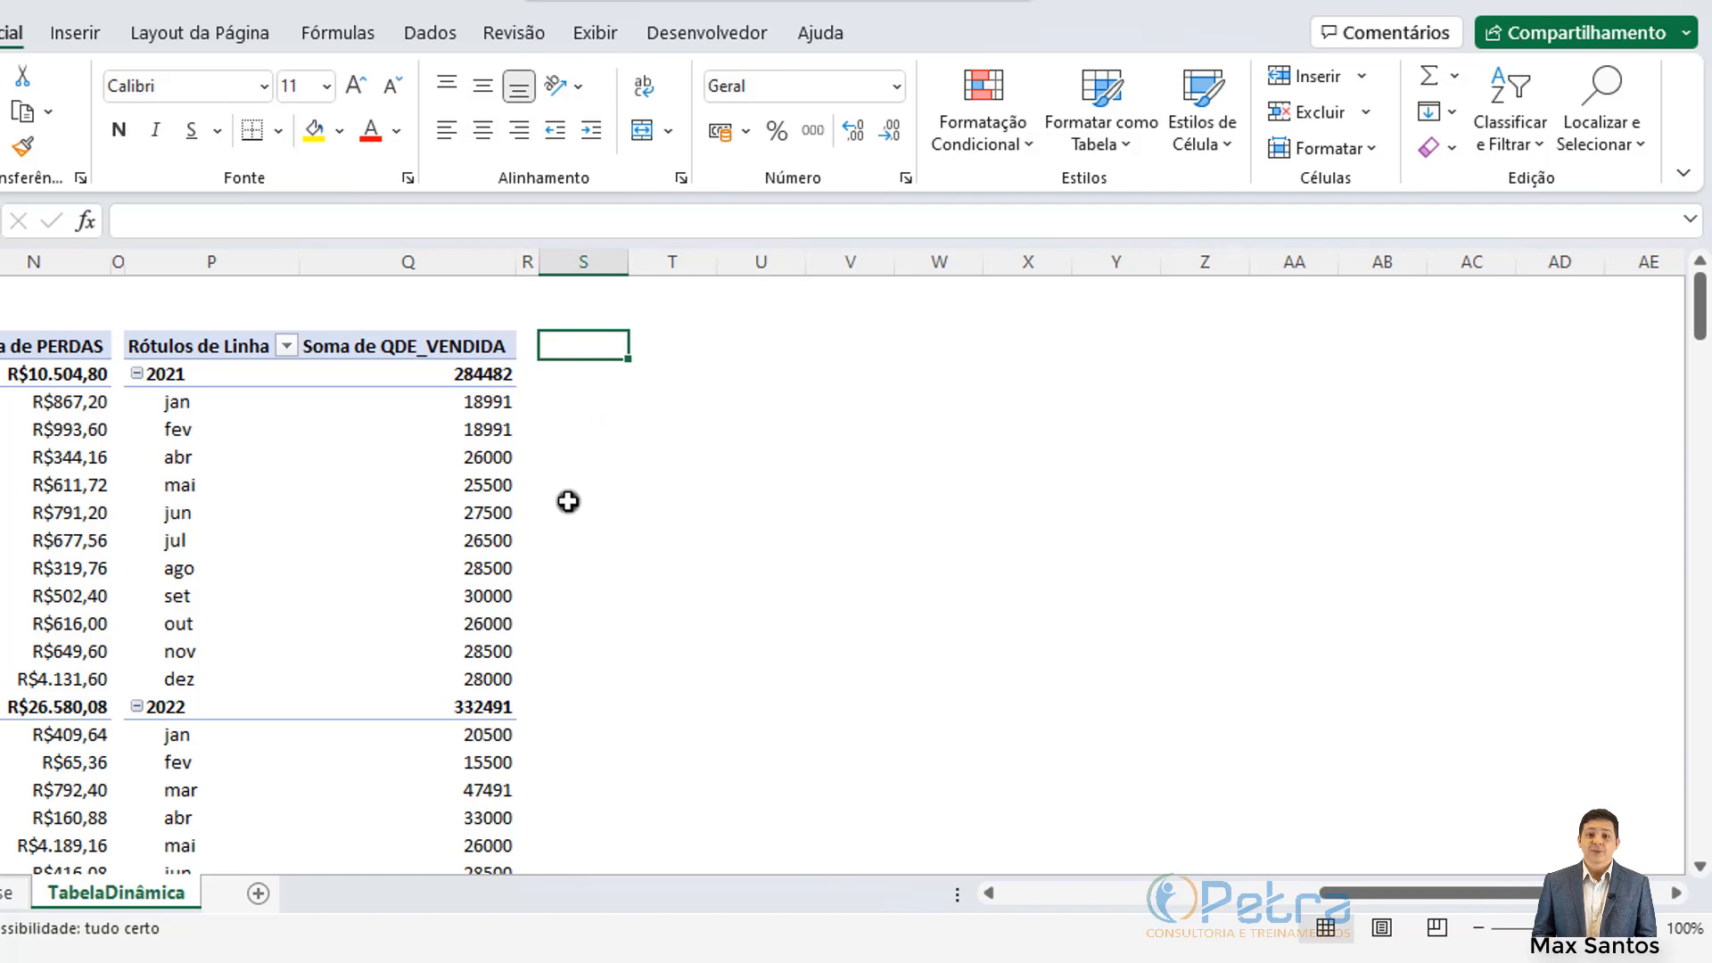
left_click_drag(1338, 895, 1114, 887)
left_click(296, 253)
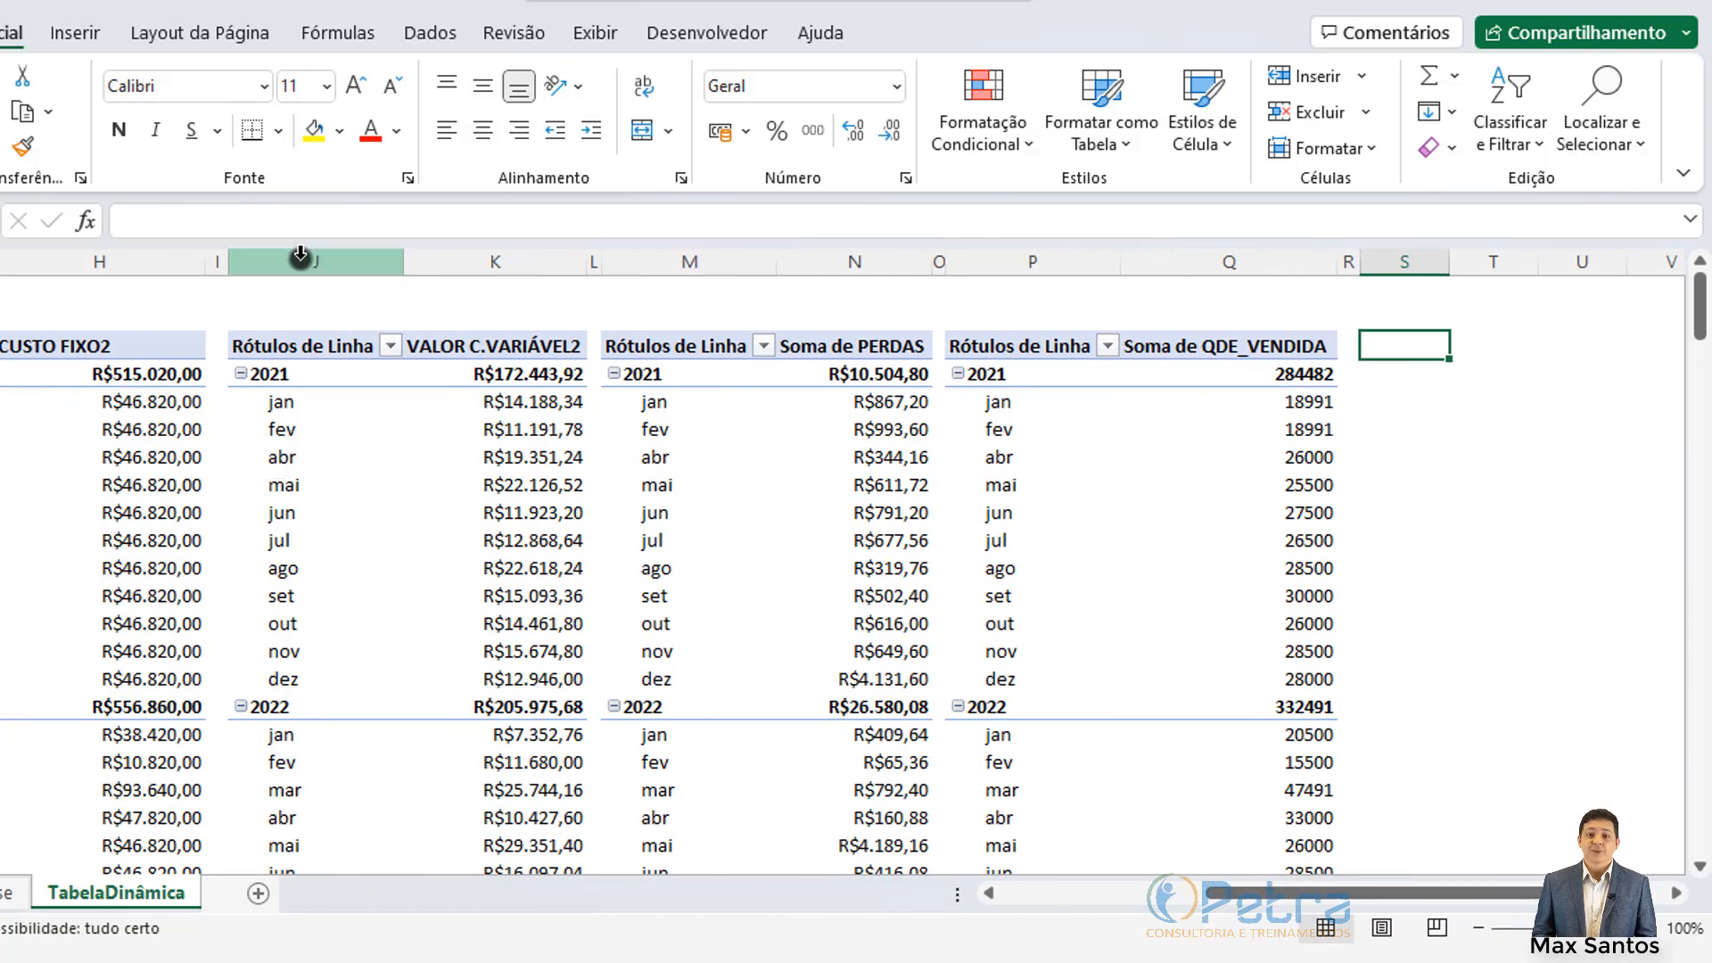
left_click_drag(300, 256, 469, 291)
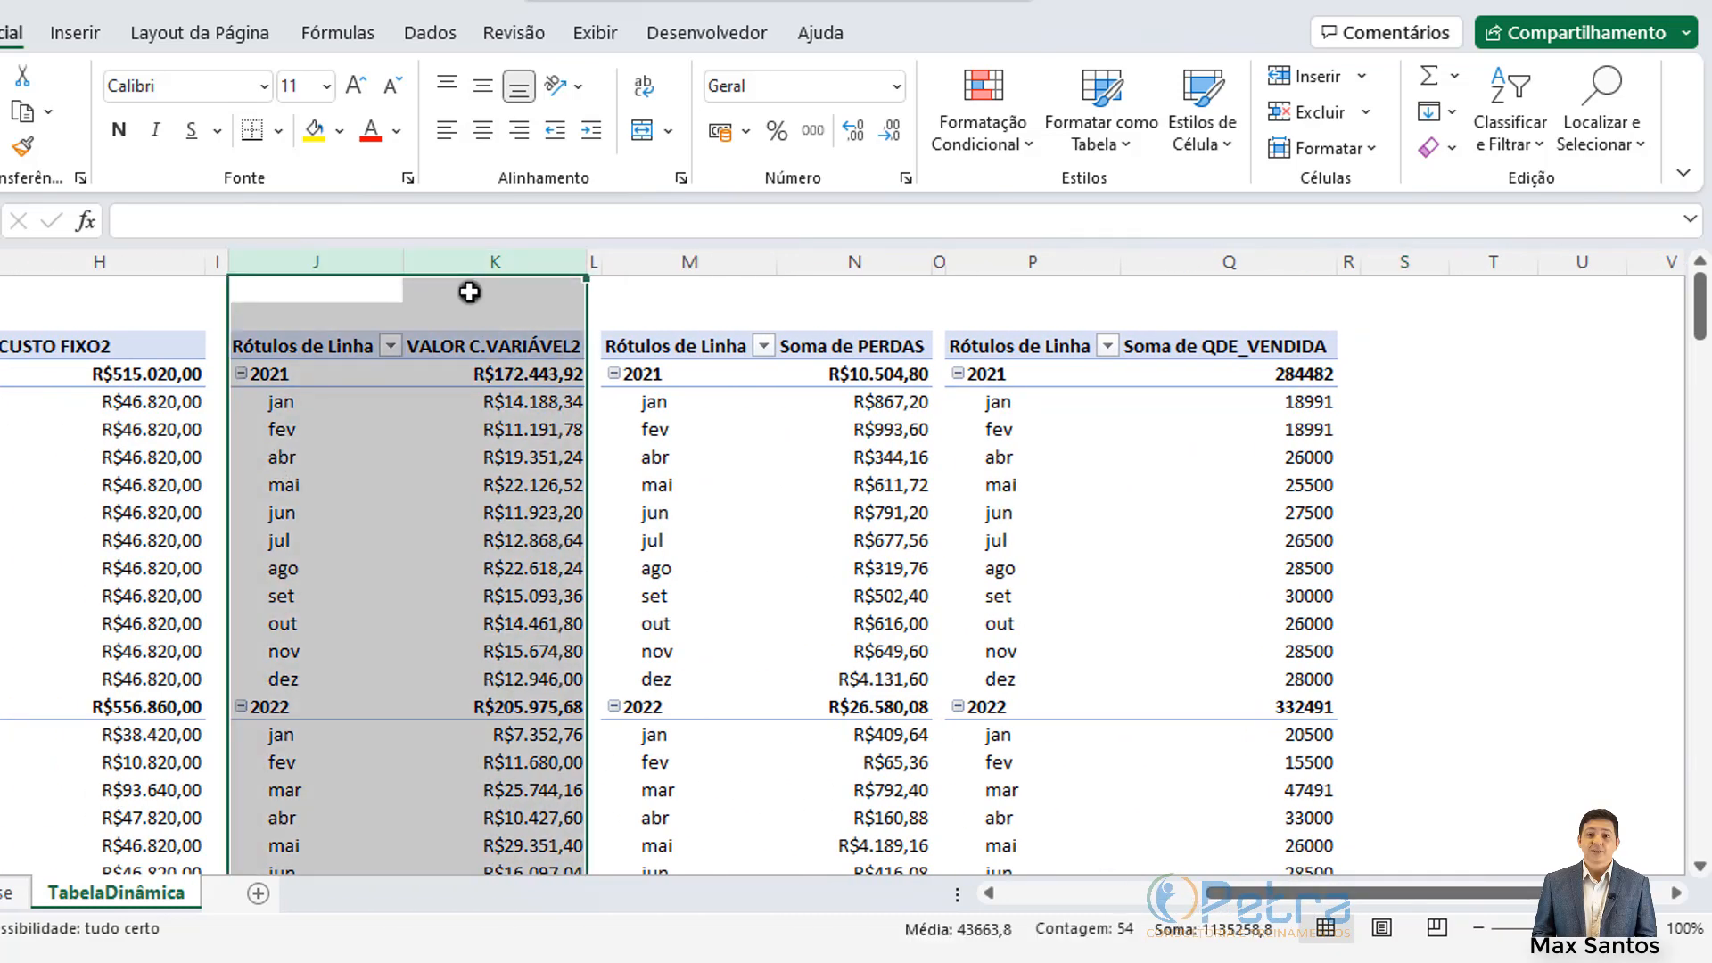
Step: Copy the variable-cost pivot from columns J:K and paste it starting at column S
key("ctrl+c")
left_click_drag(1295, 893, 1319, 892)
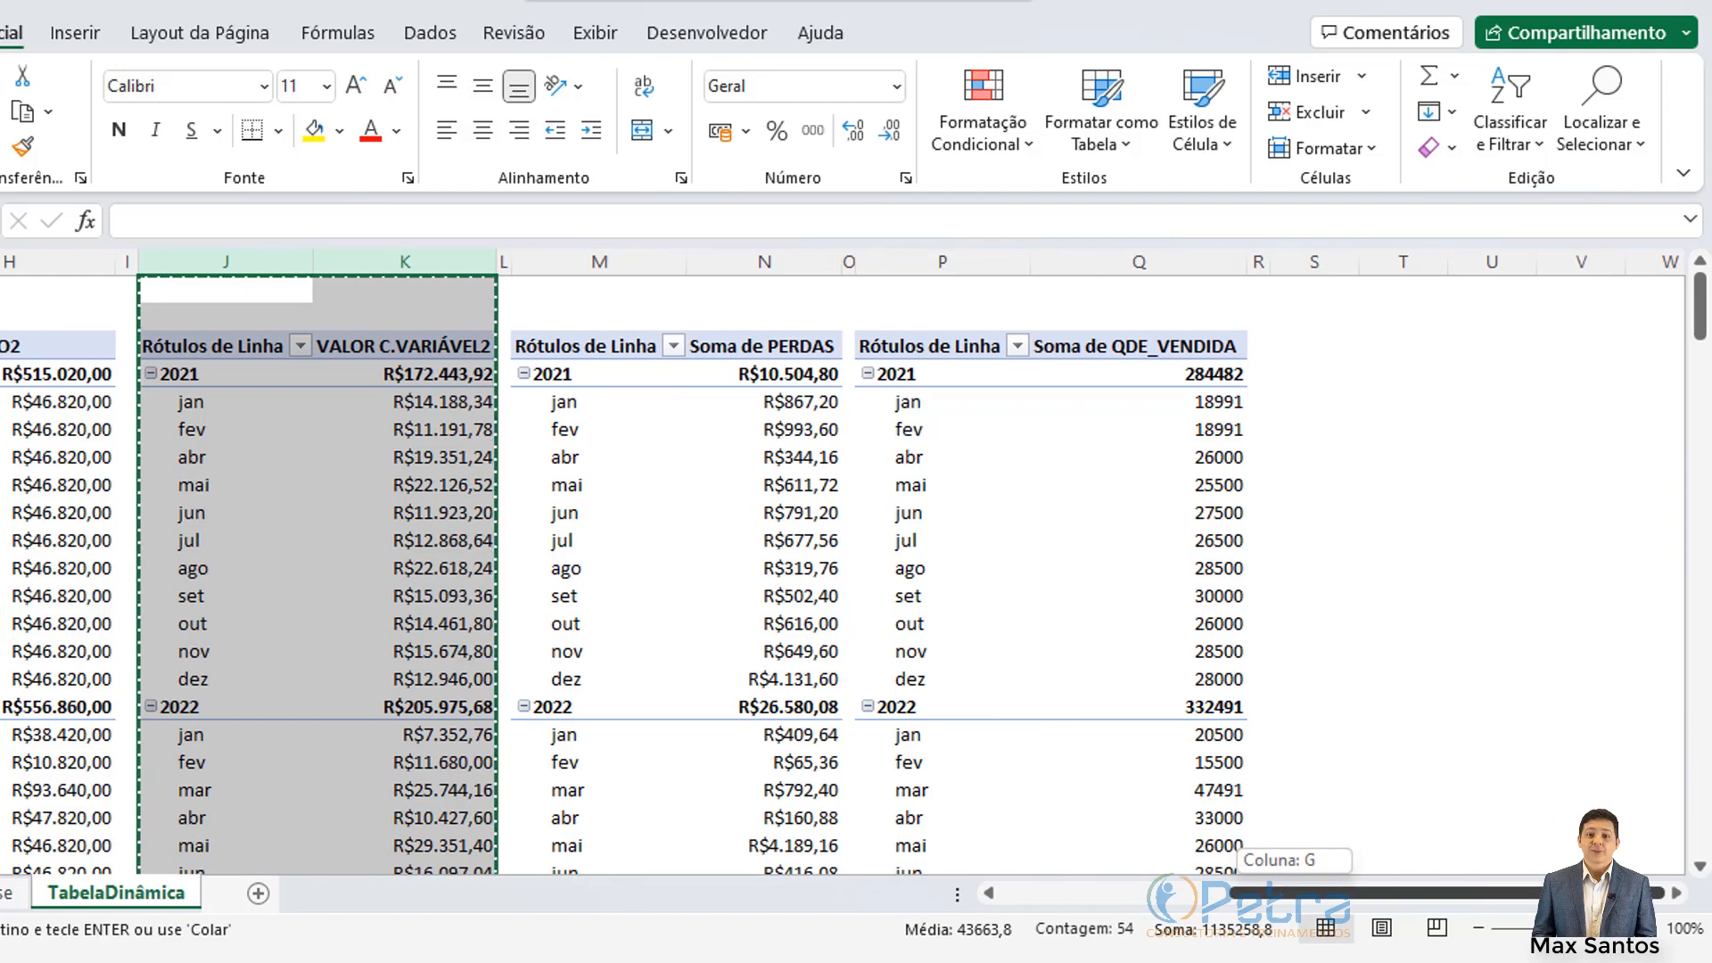
left_click(1313, 262)
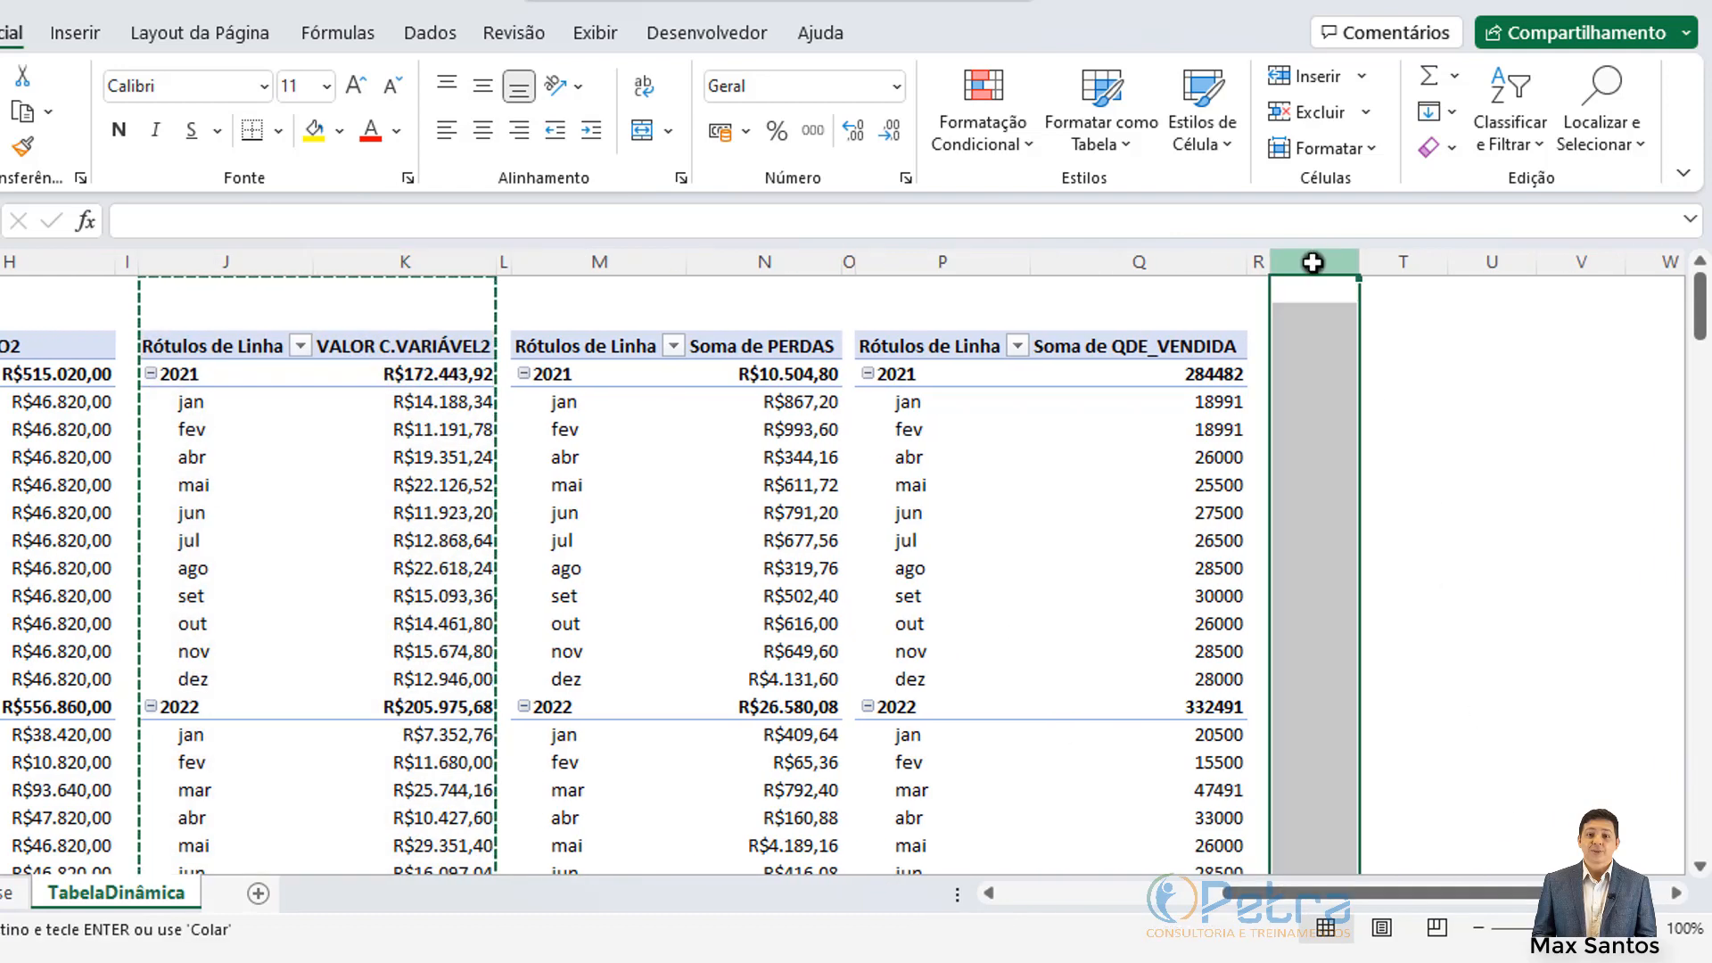
key("ctrl+v")
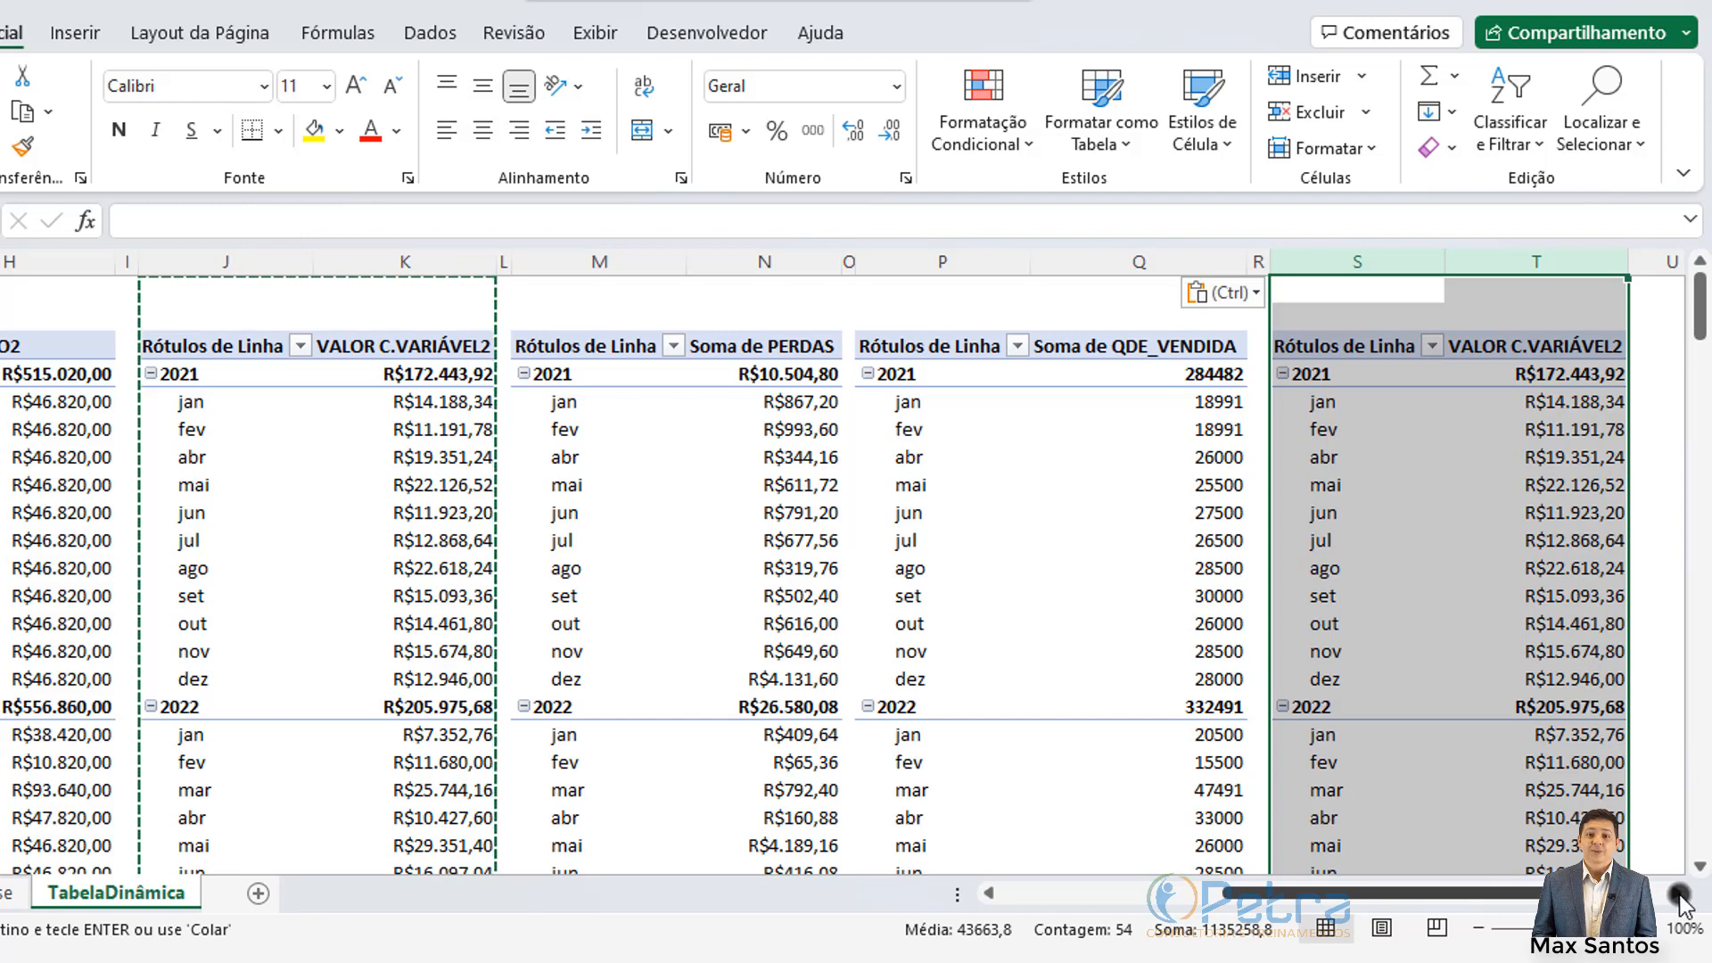
scroll(1680, 896, "right", 6)
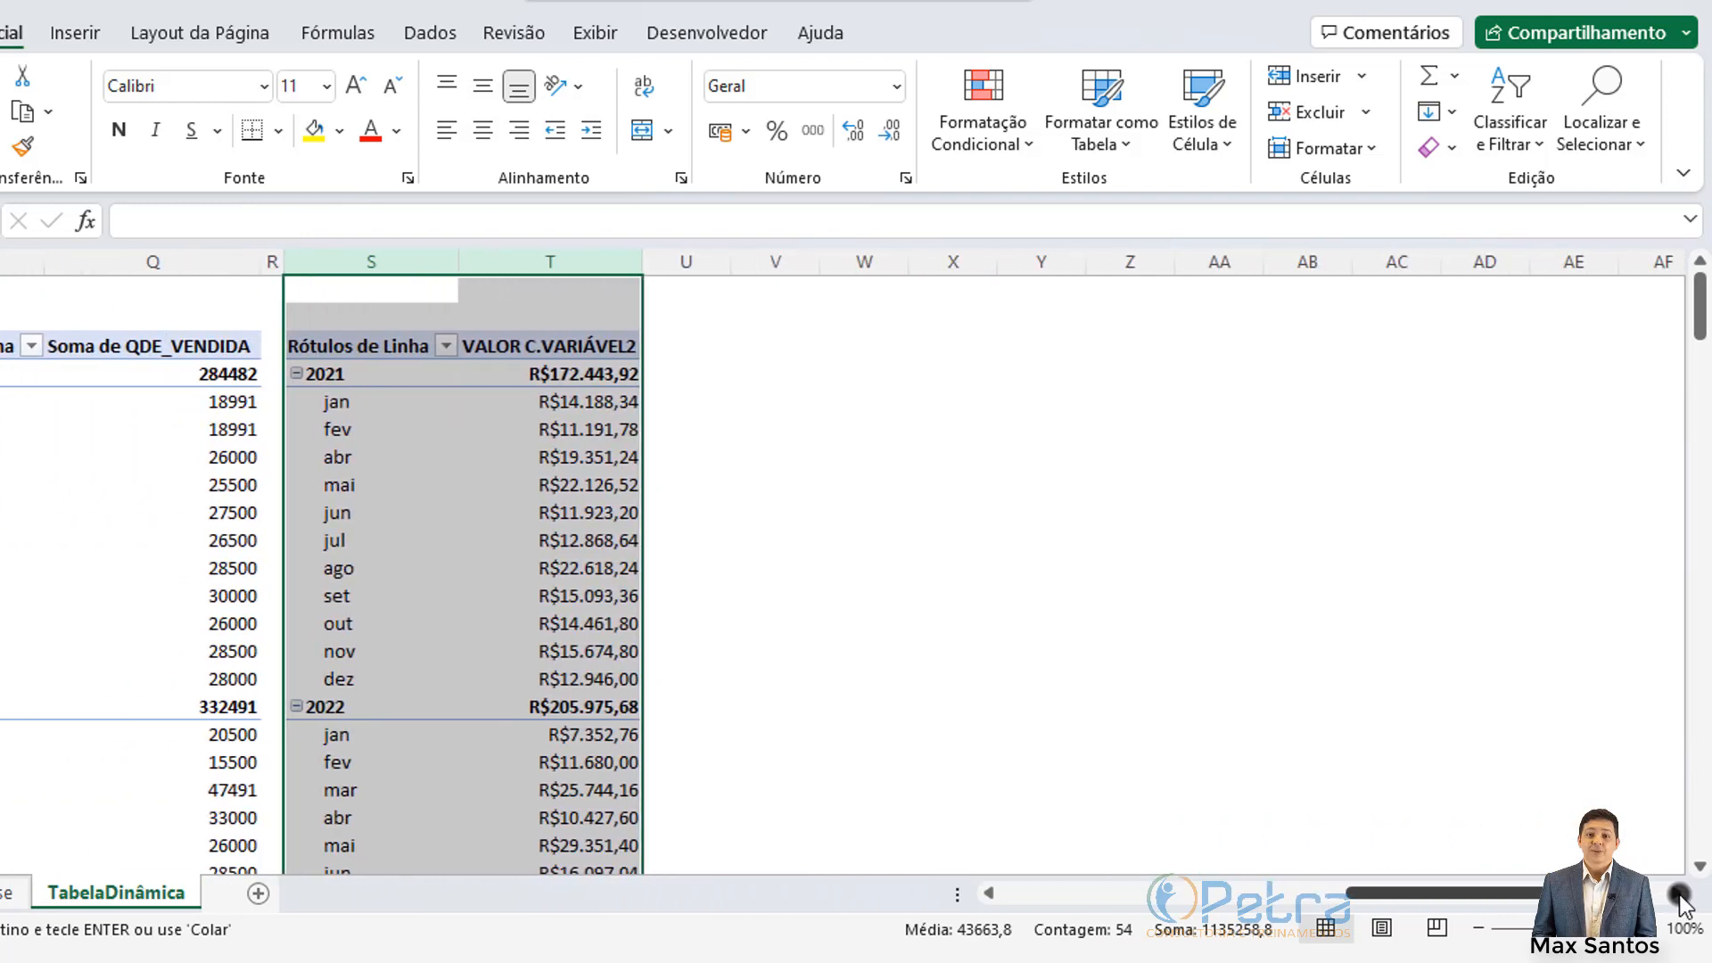
left_click(375, 458)
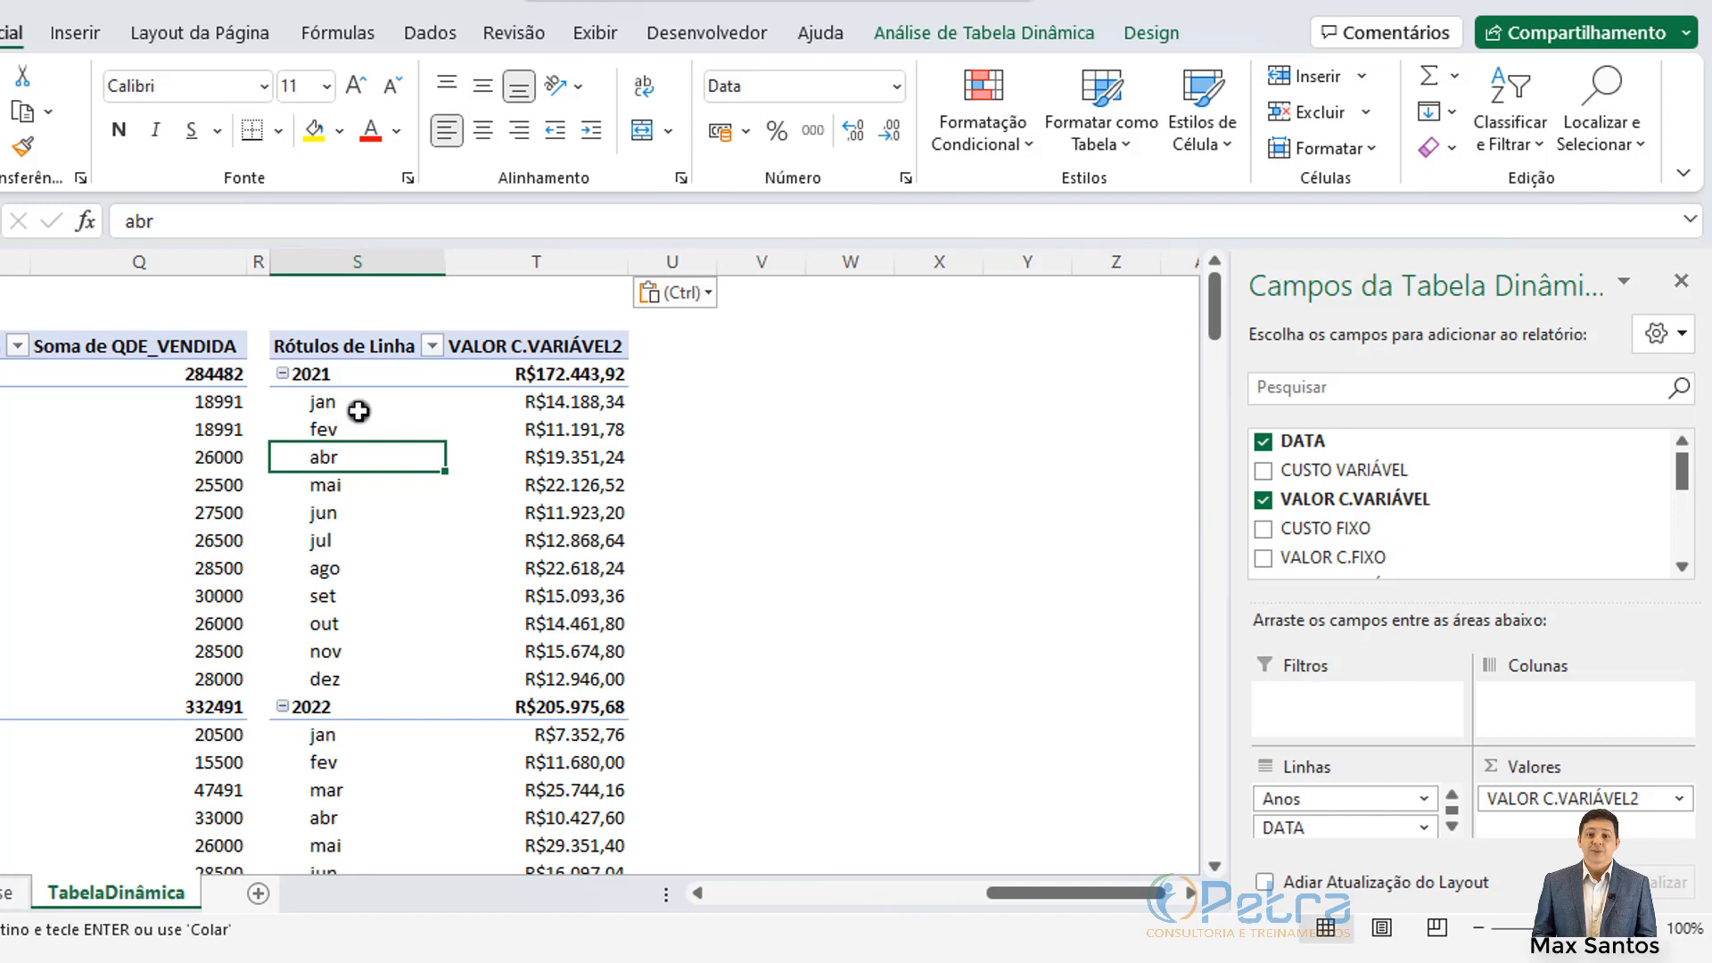
Step: In the copied pivot's fields, uncheck DATA and check CUSTO VARIÁVEL
left_click(1265, 442)
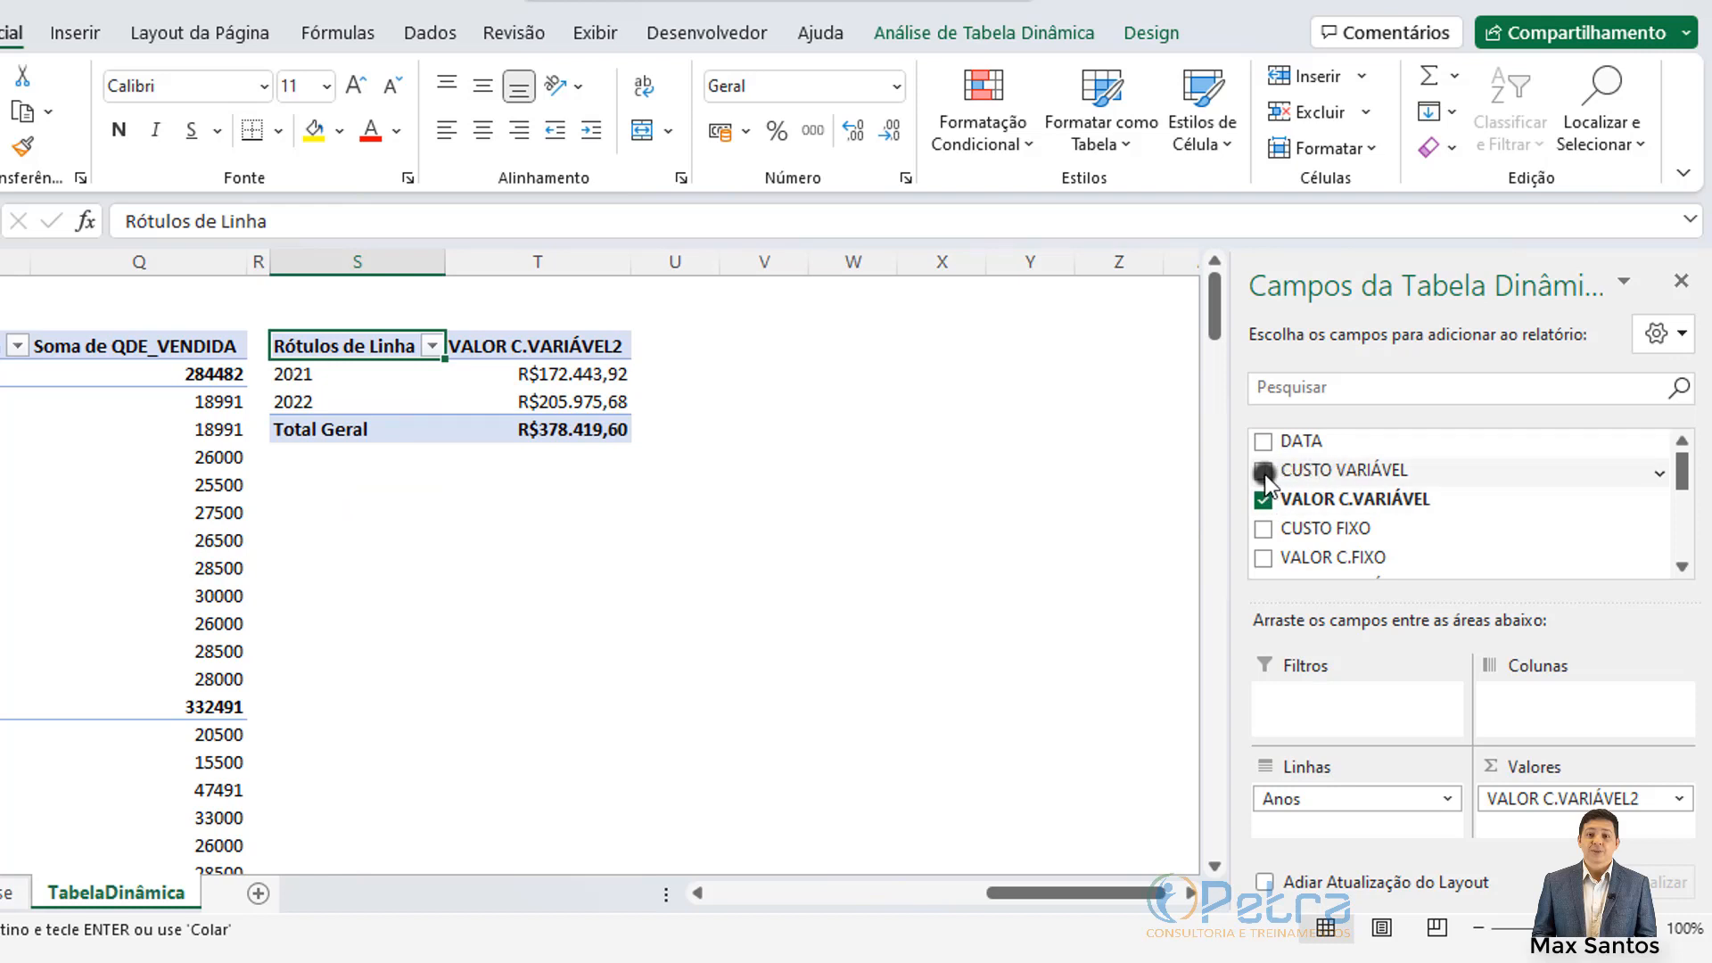
left_click(1264, 470)
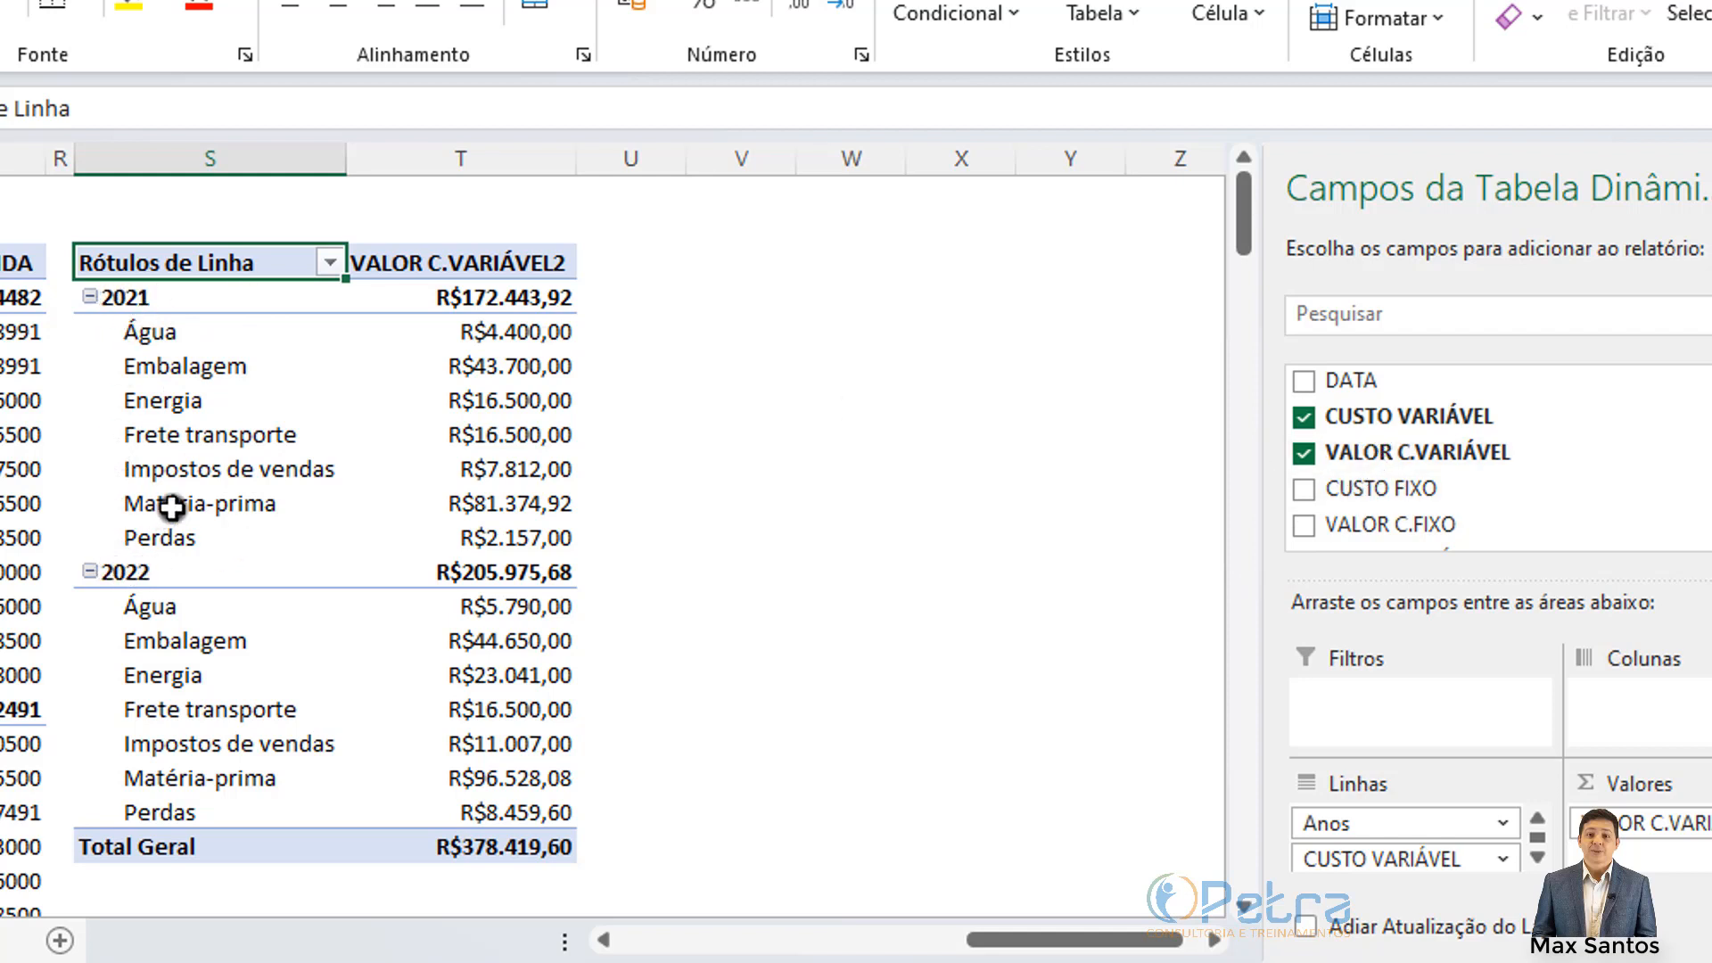
Step: Remove the Anos grouping so the copy lists seven cost categories, Água through Perdas
scroll(1375, 432, "down", 3)
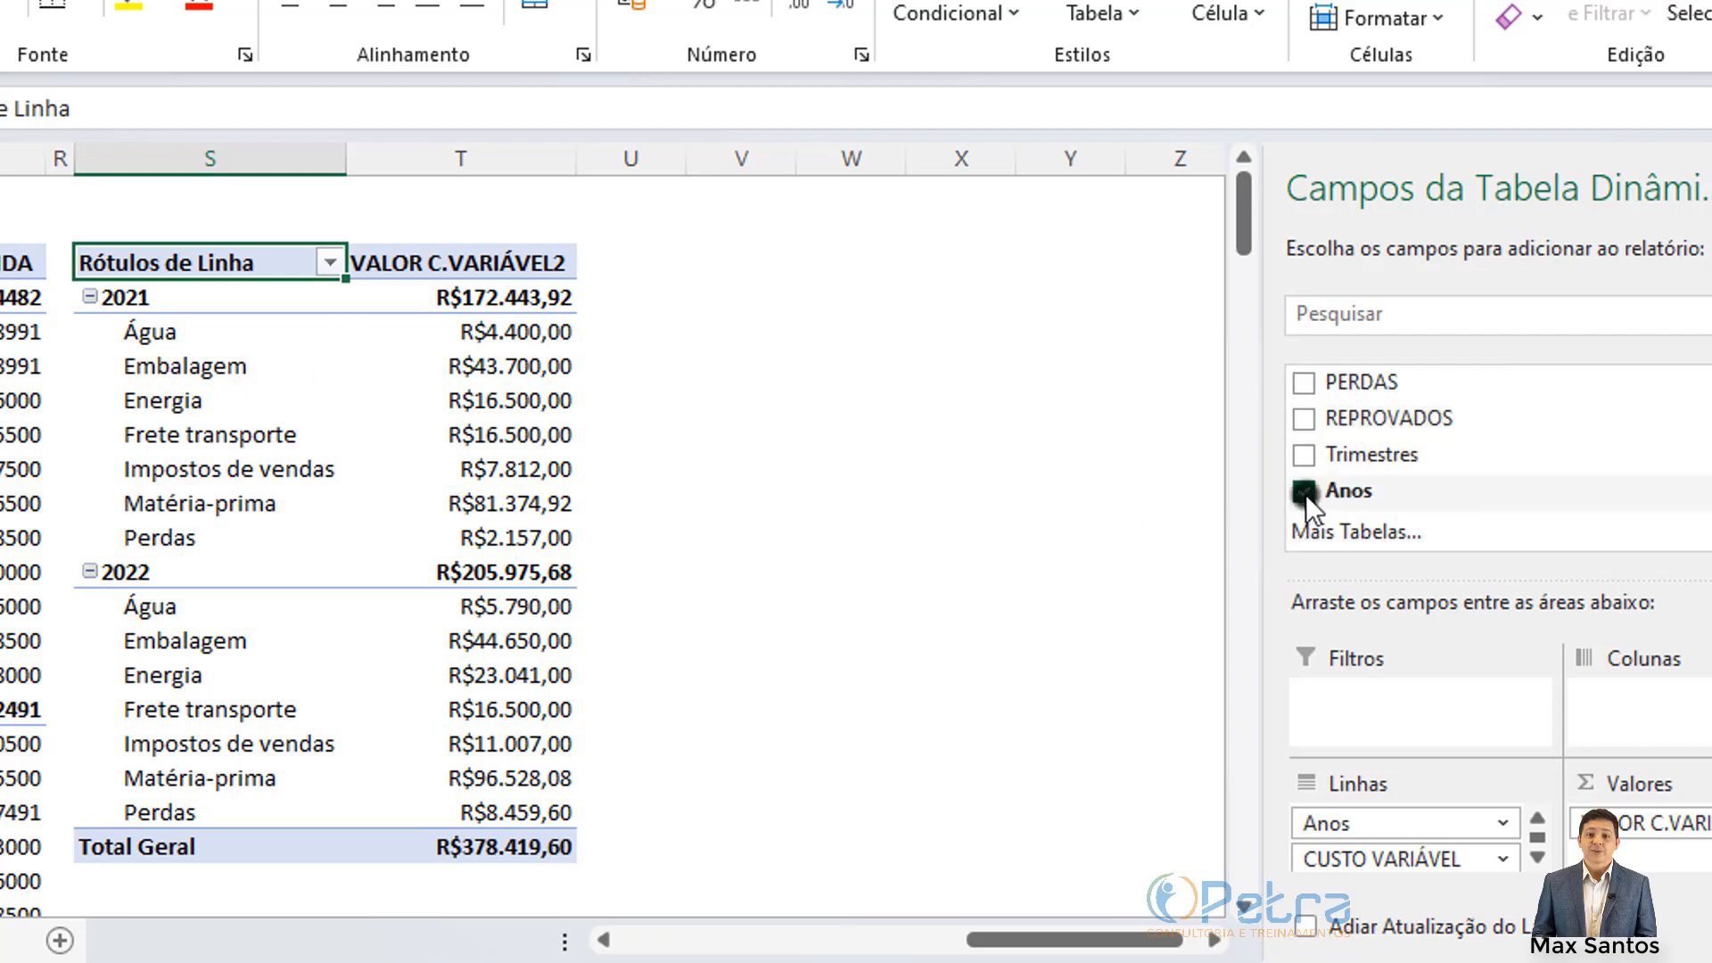
left_click(1304, 493)
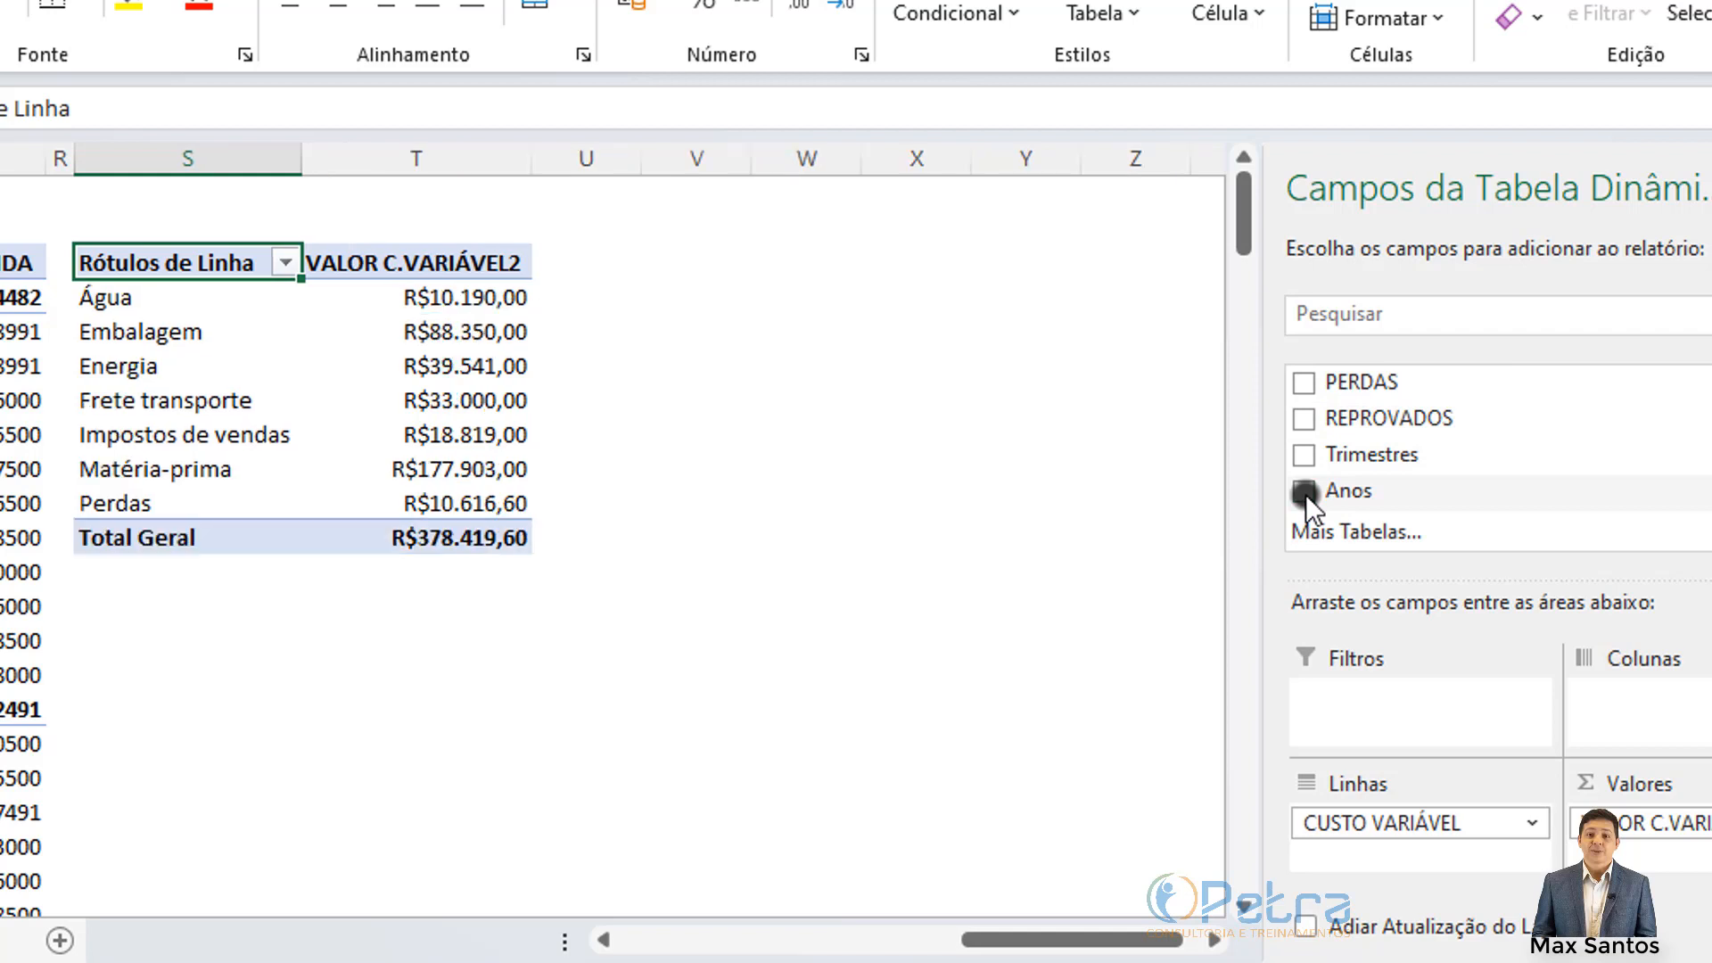
left_click(133, 299)
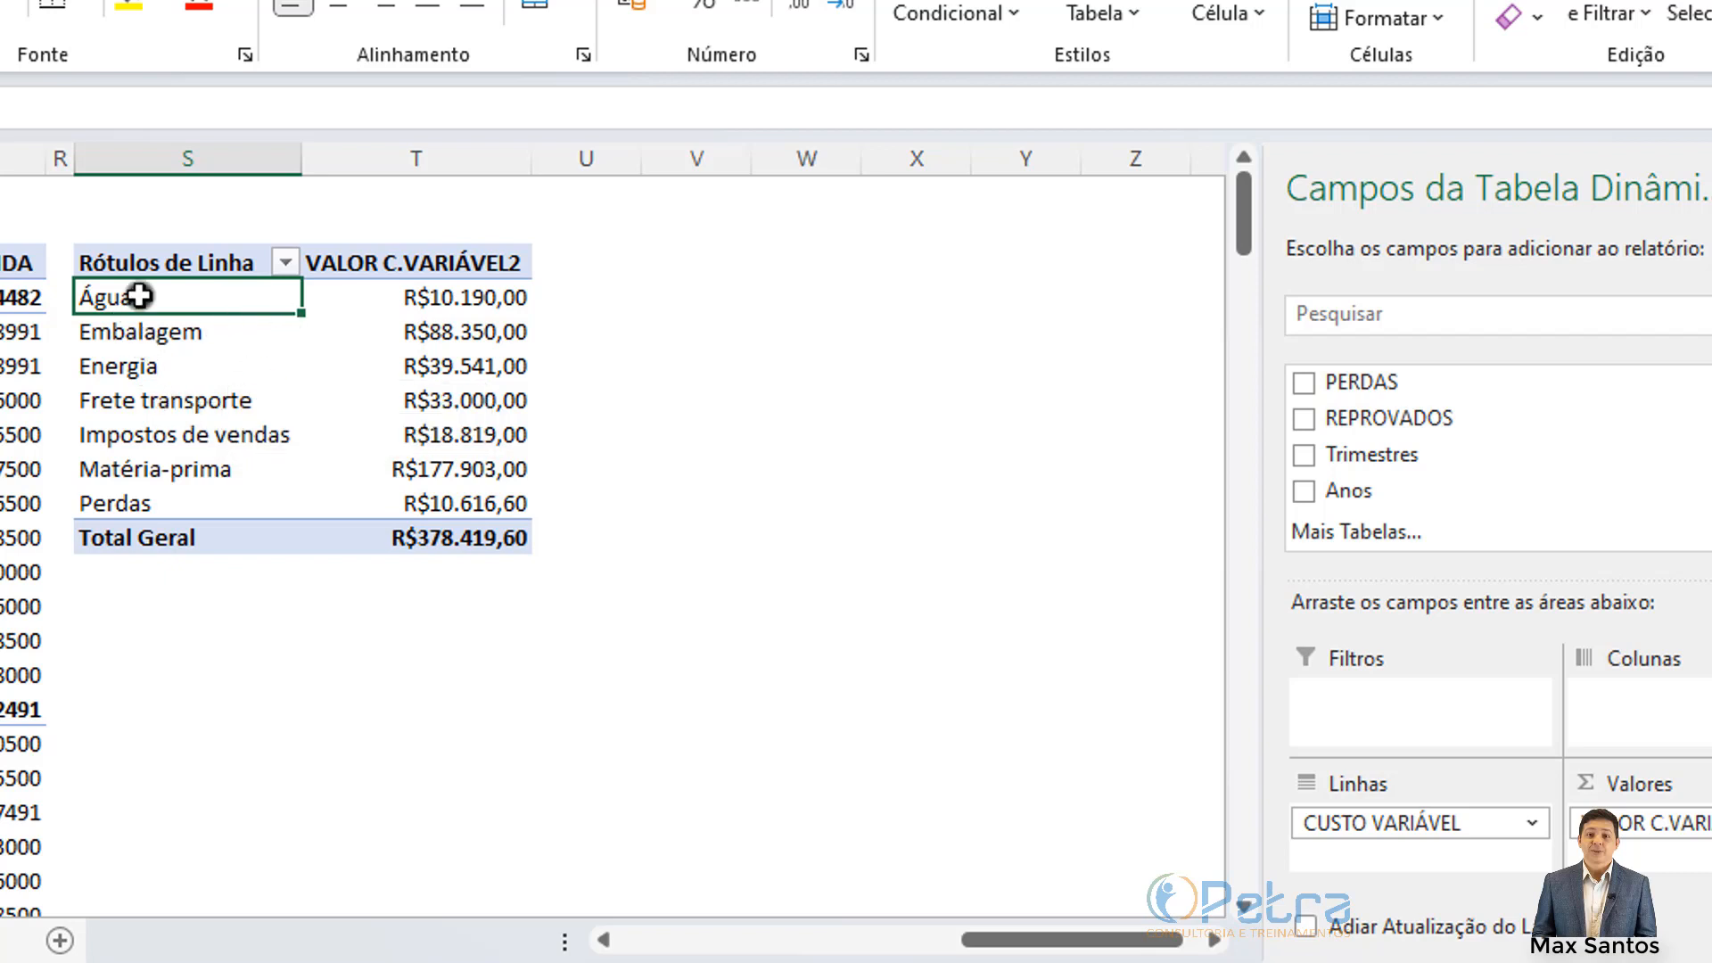
left_click_drag(129, 297, 175, 499)
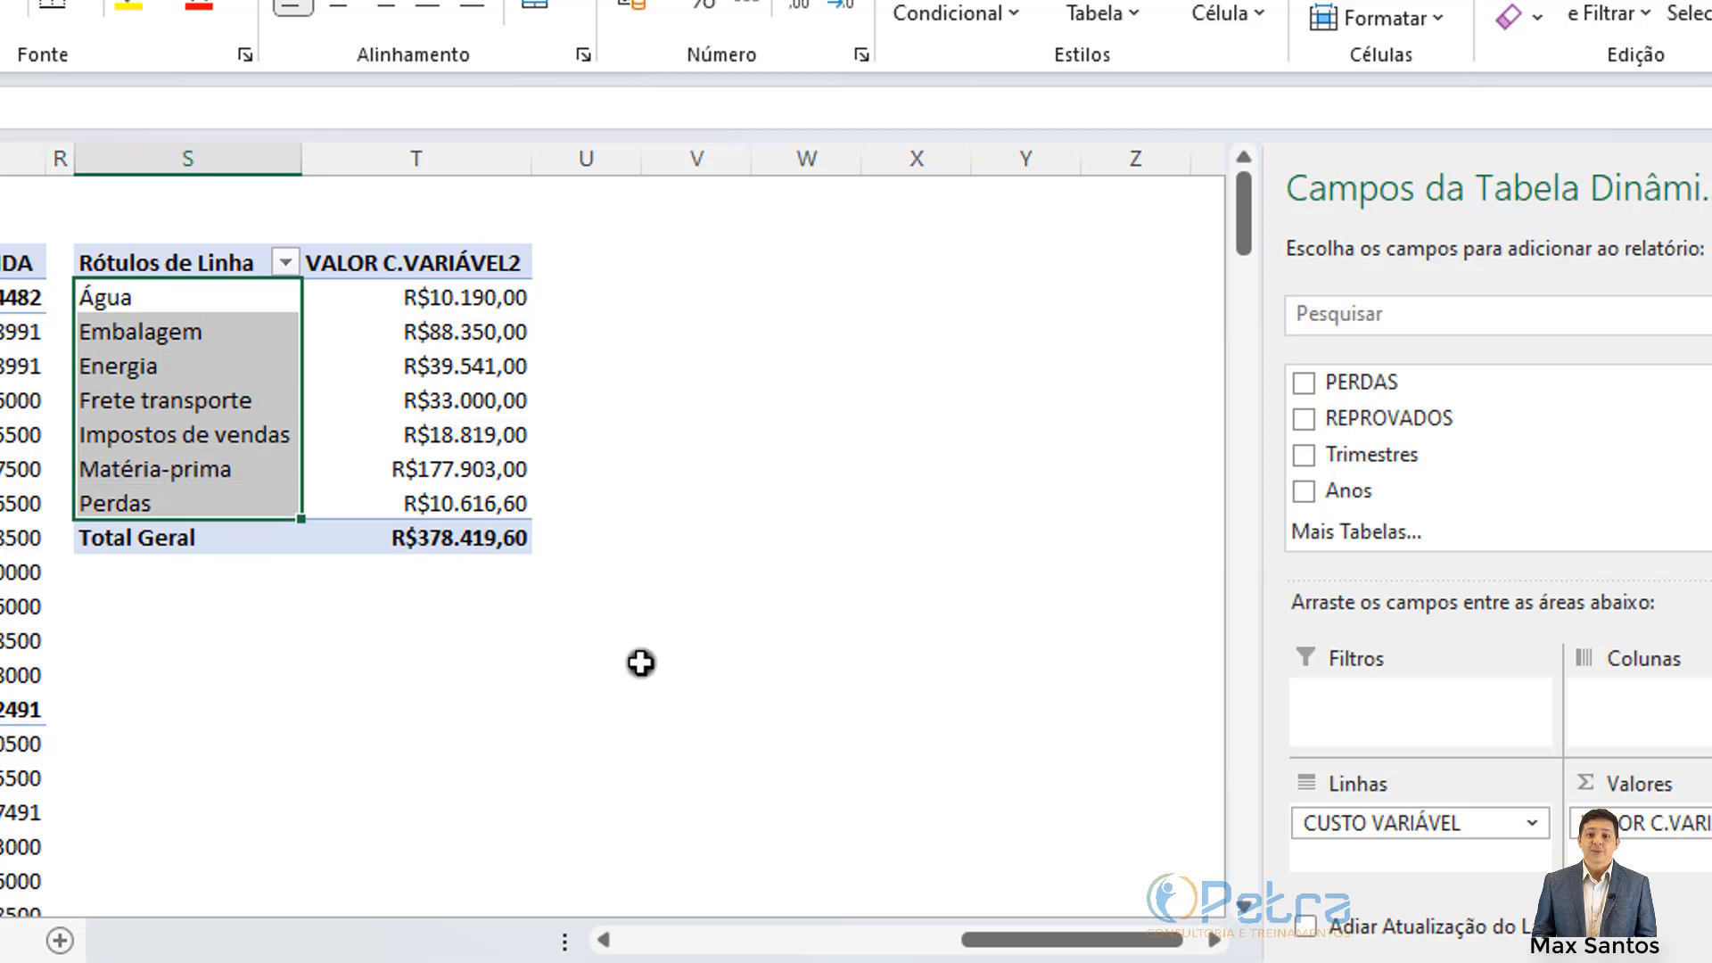
left_click(150, 306)
left_click(174, 344)
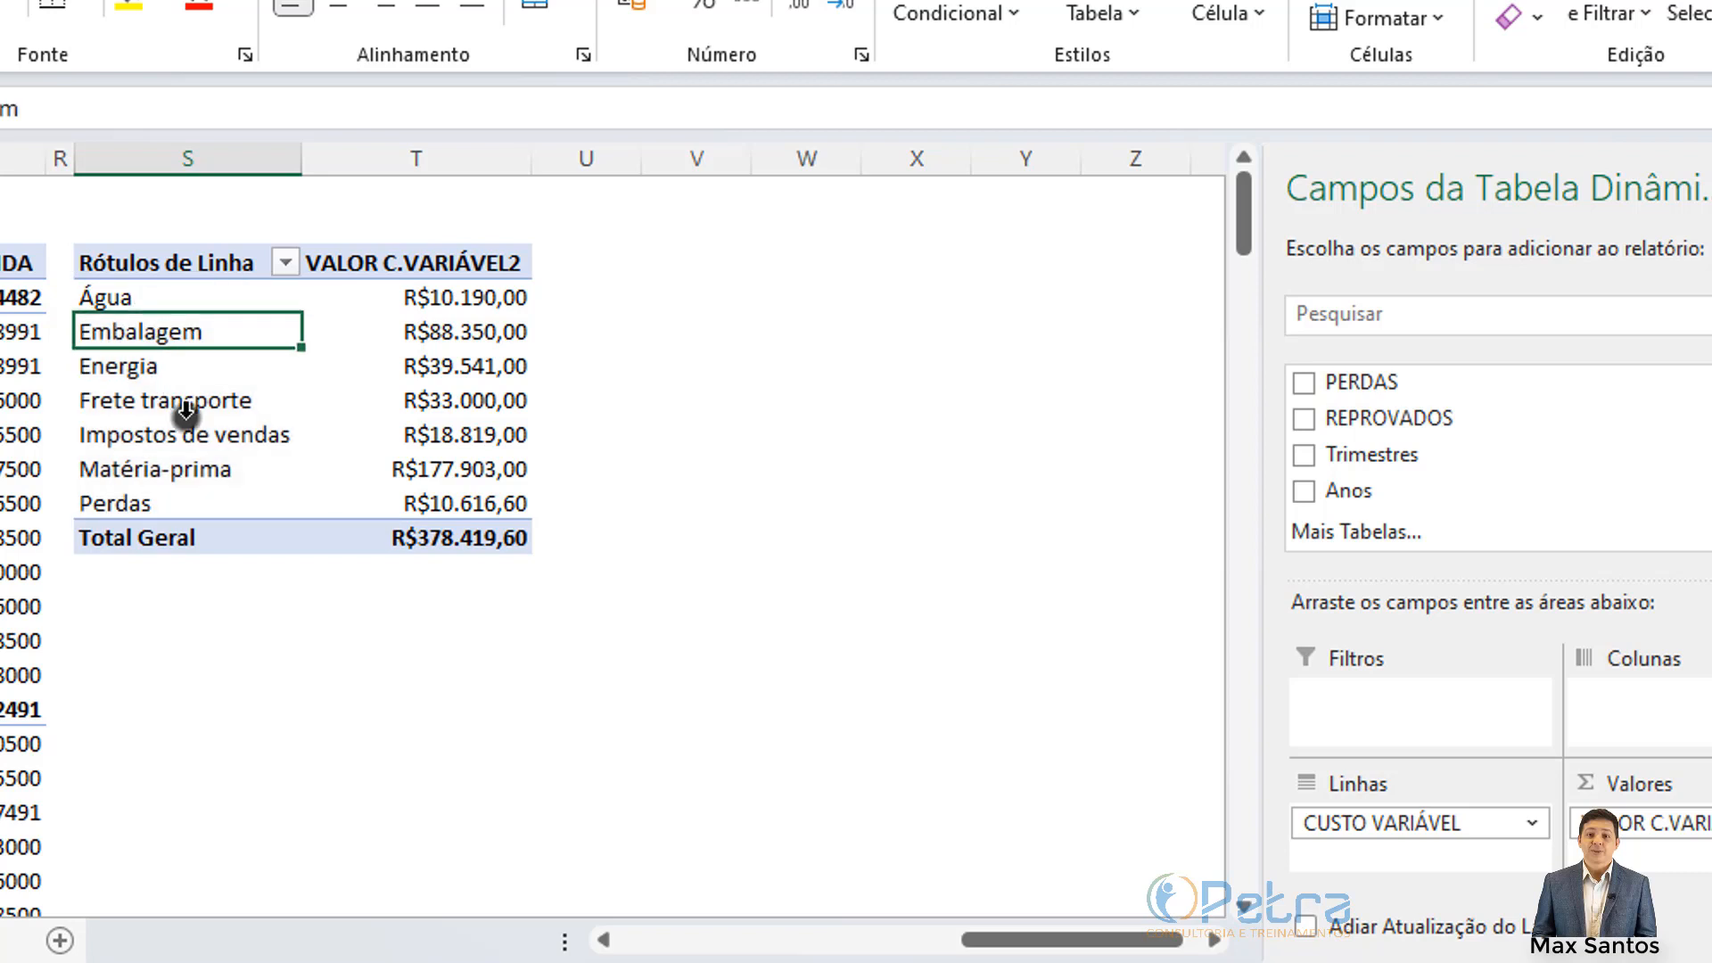
left_click(185, 419)
left_click(148, 313, "ctrl")
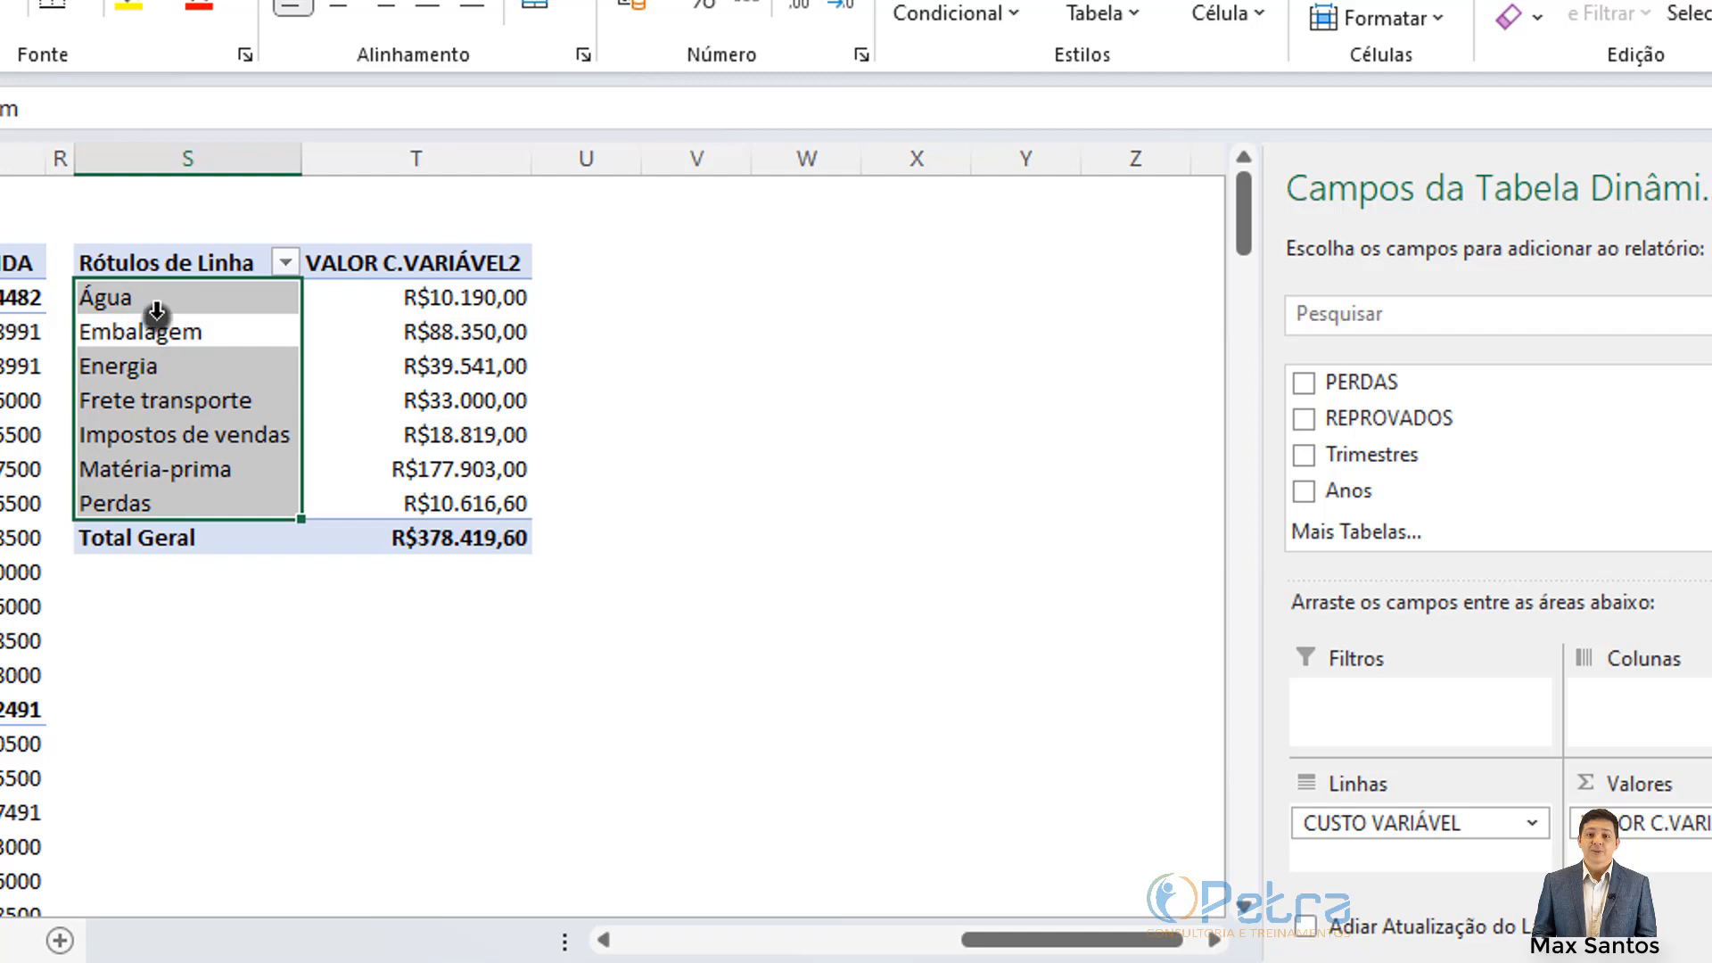
left_click(147, 332)
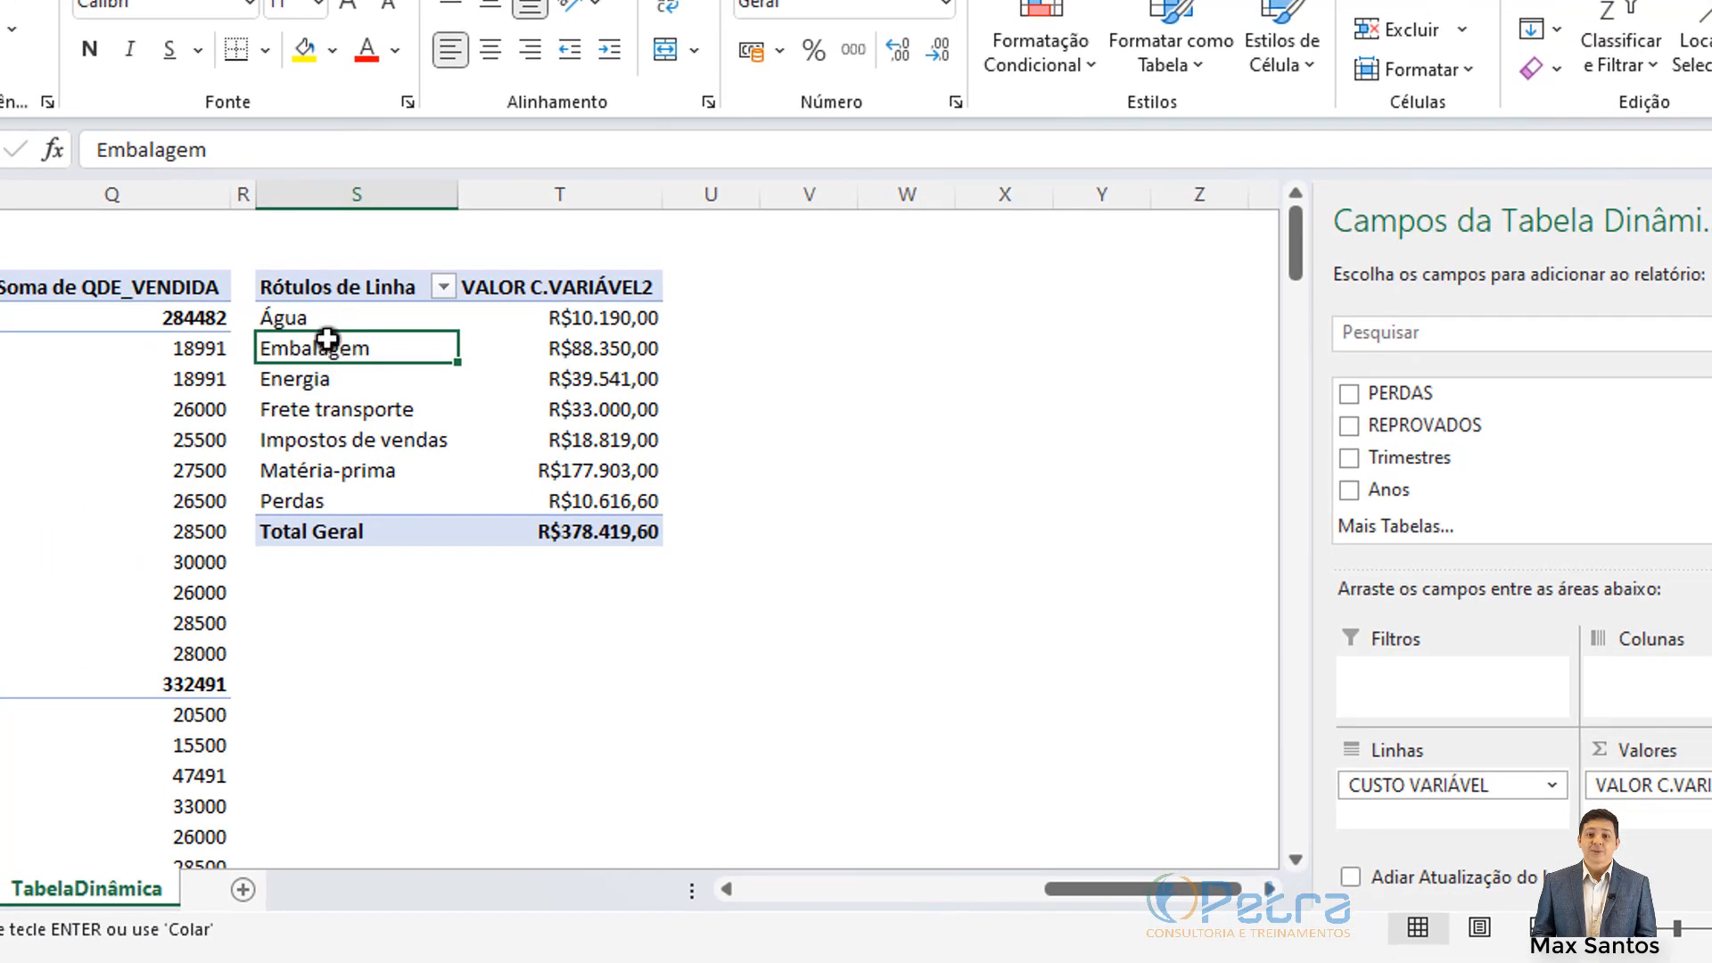
Step: From the Rótulos de Linha filter, choose Filtros de Valores > 10 Primeiros..
left_click(444, 288)
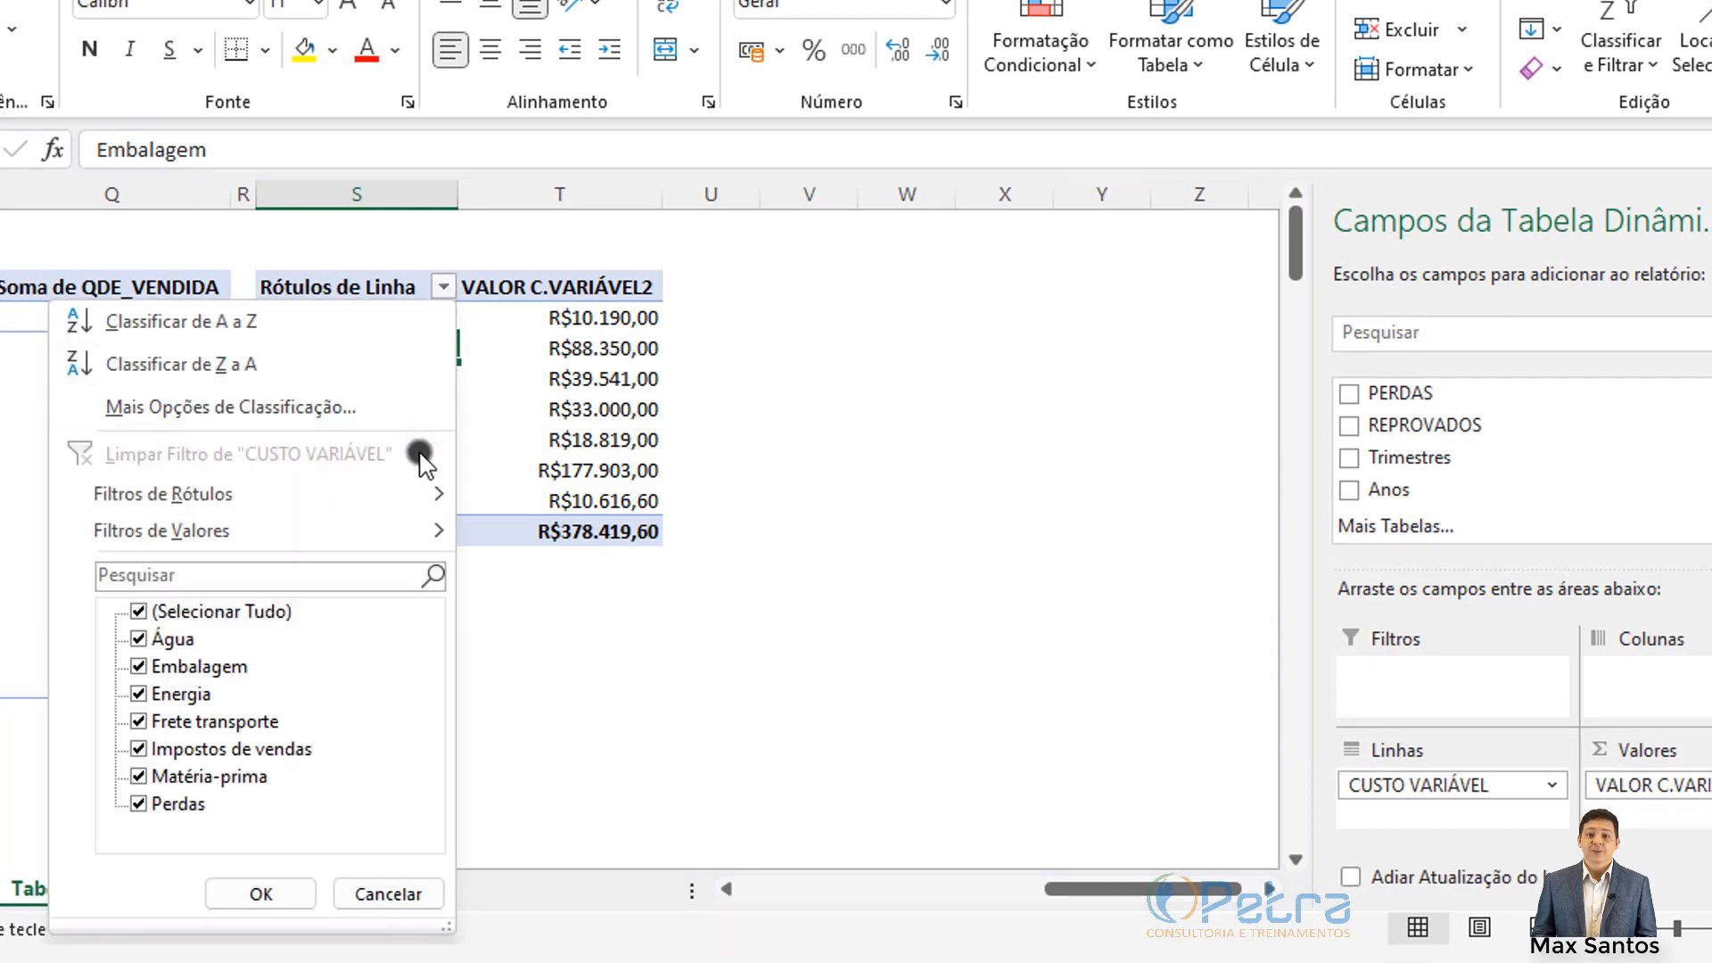
mouse_move(395, 496)
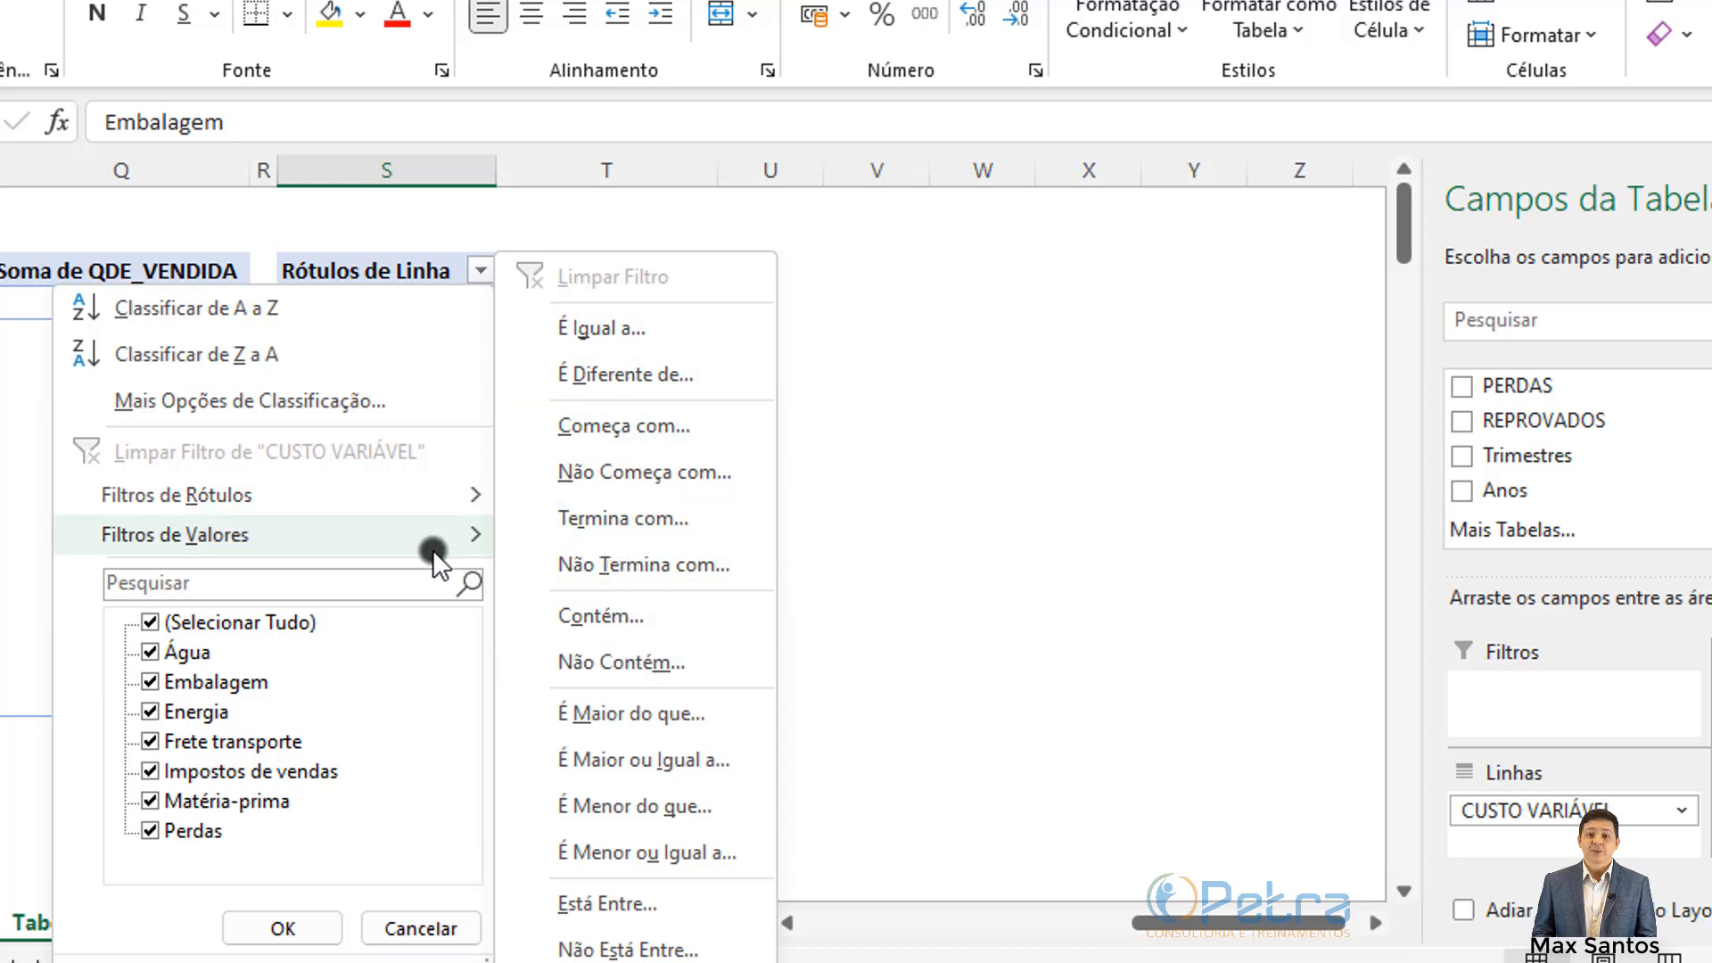
mouse_move(433, 545)
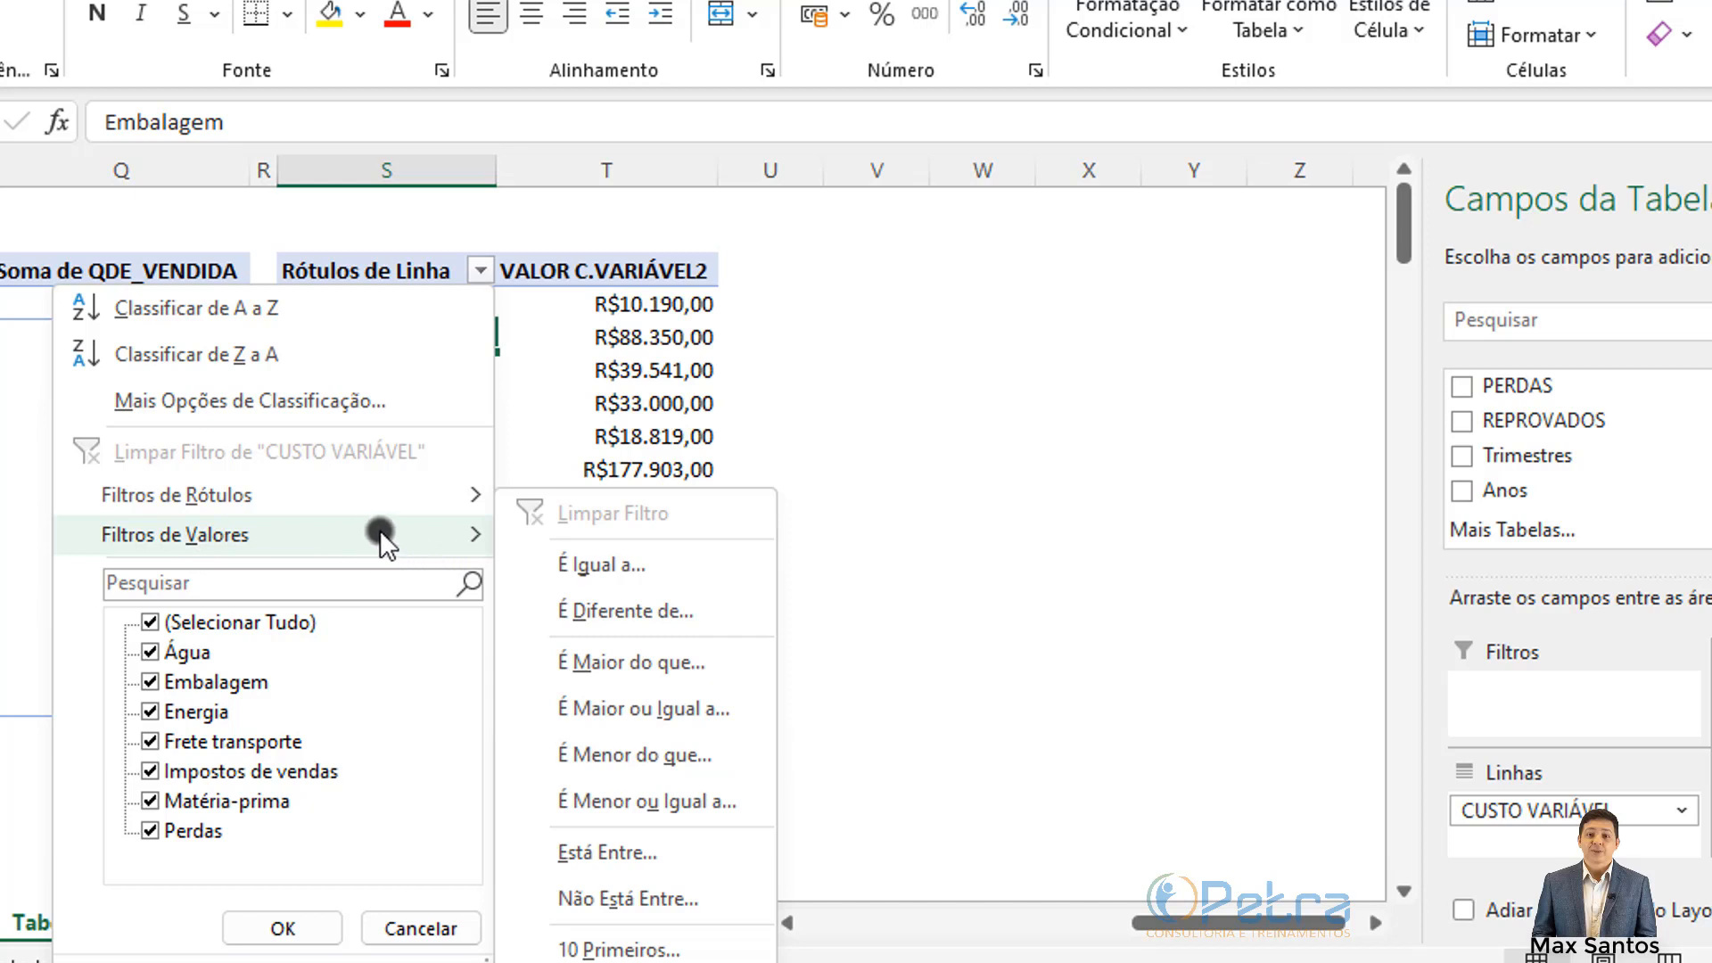
left_click(913, 363)
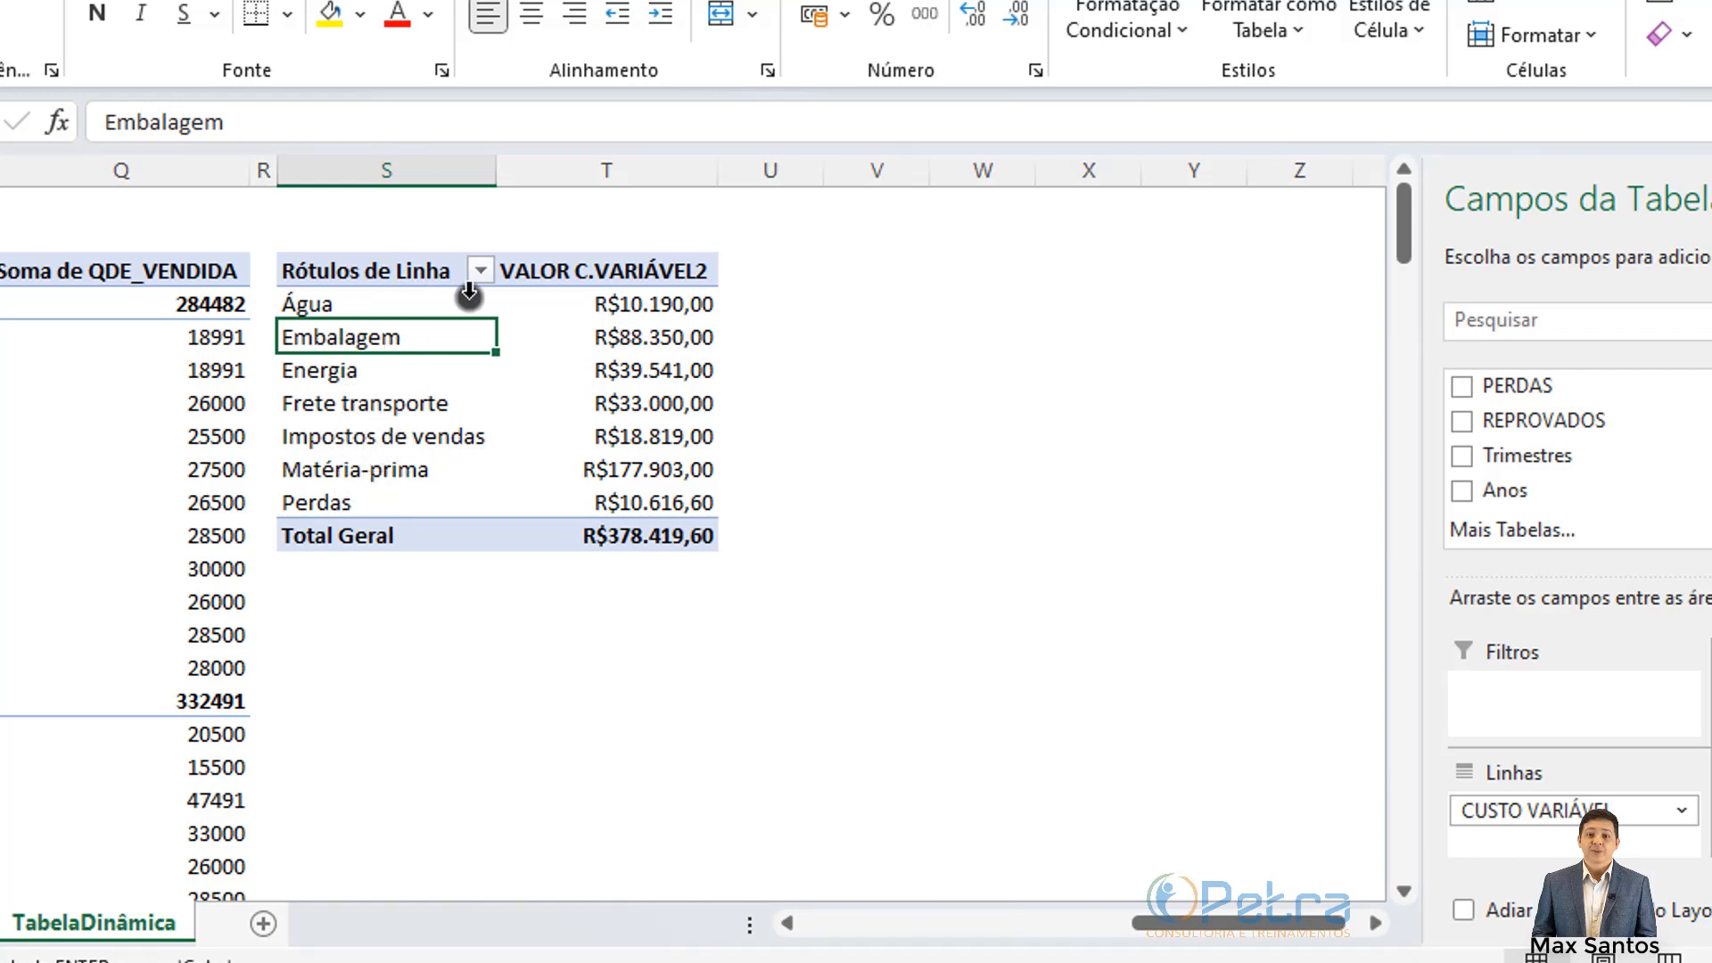
left_click(482, 270)
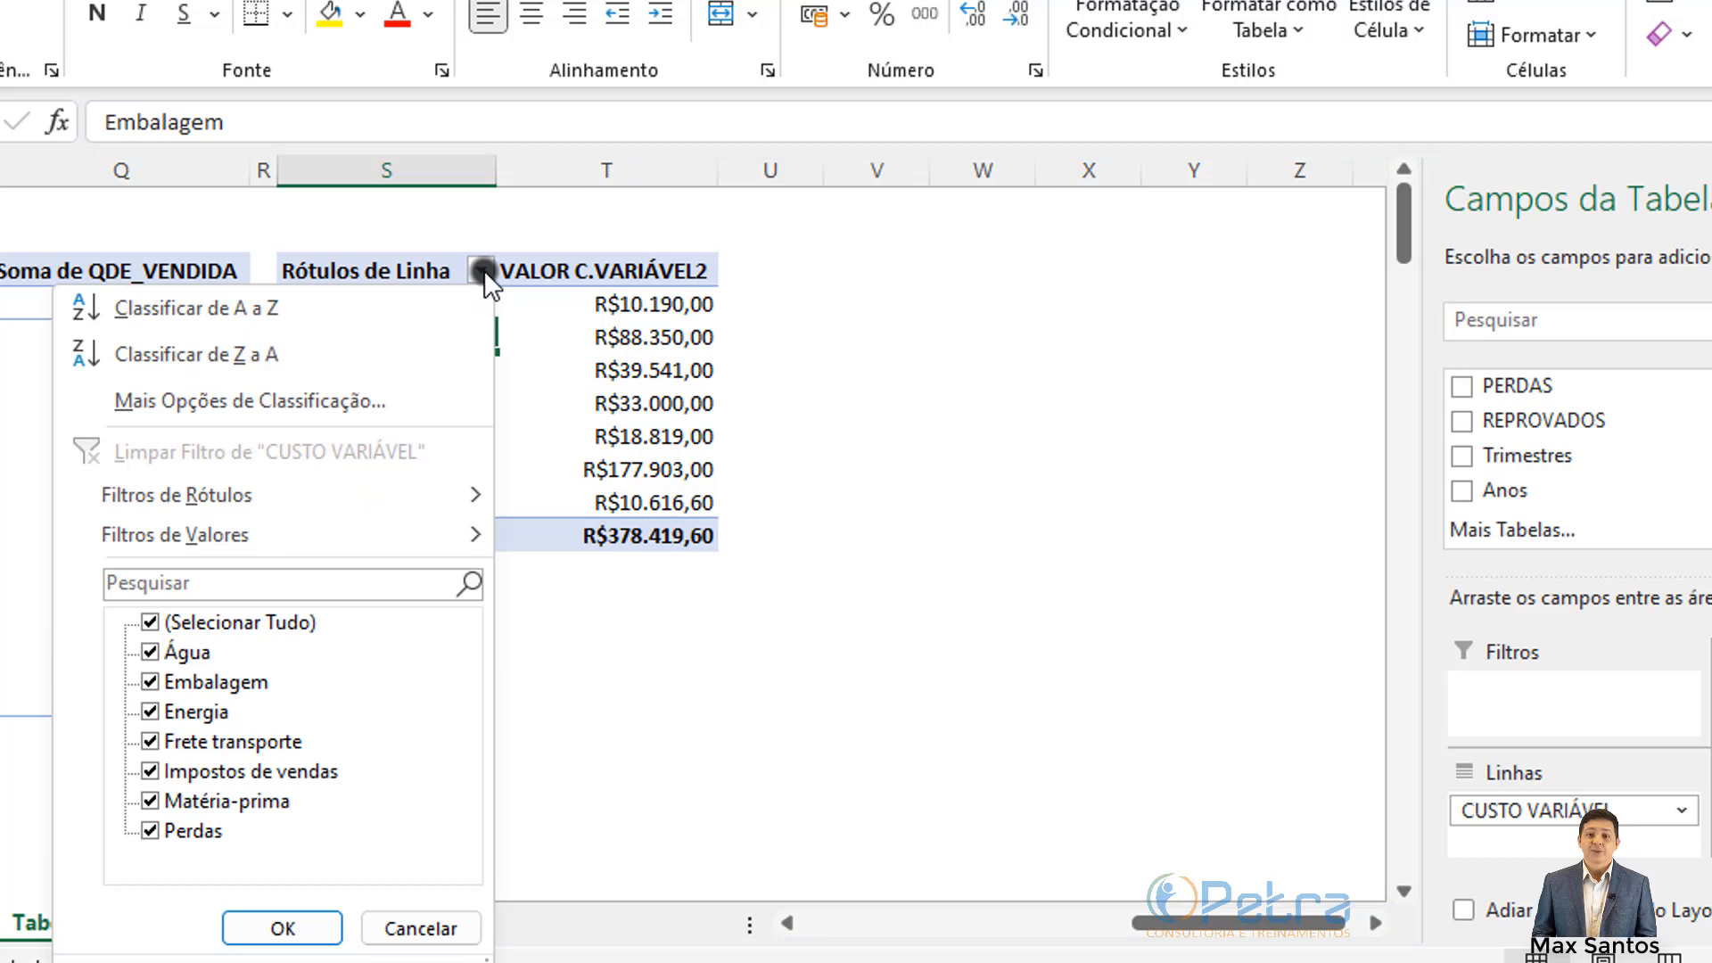
mouse_move(253, 496)
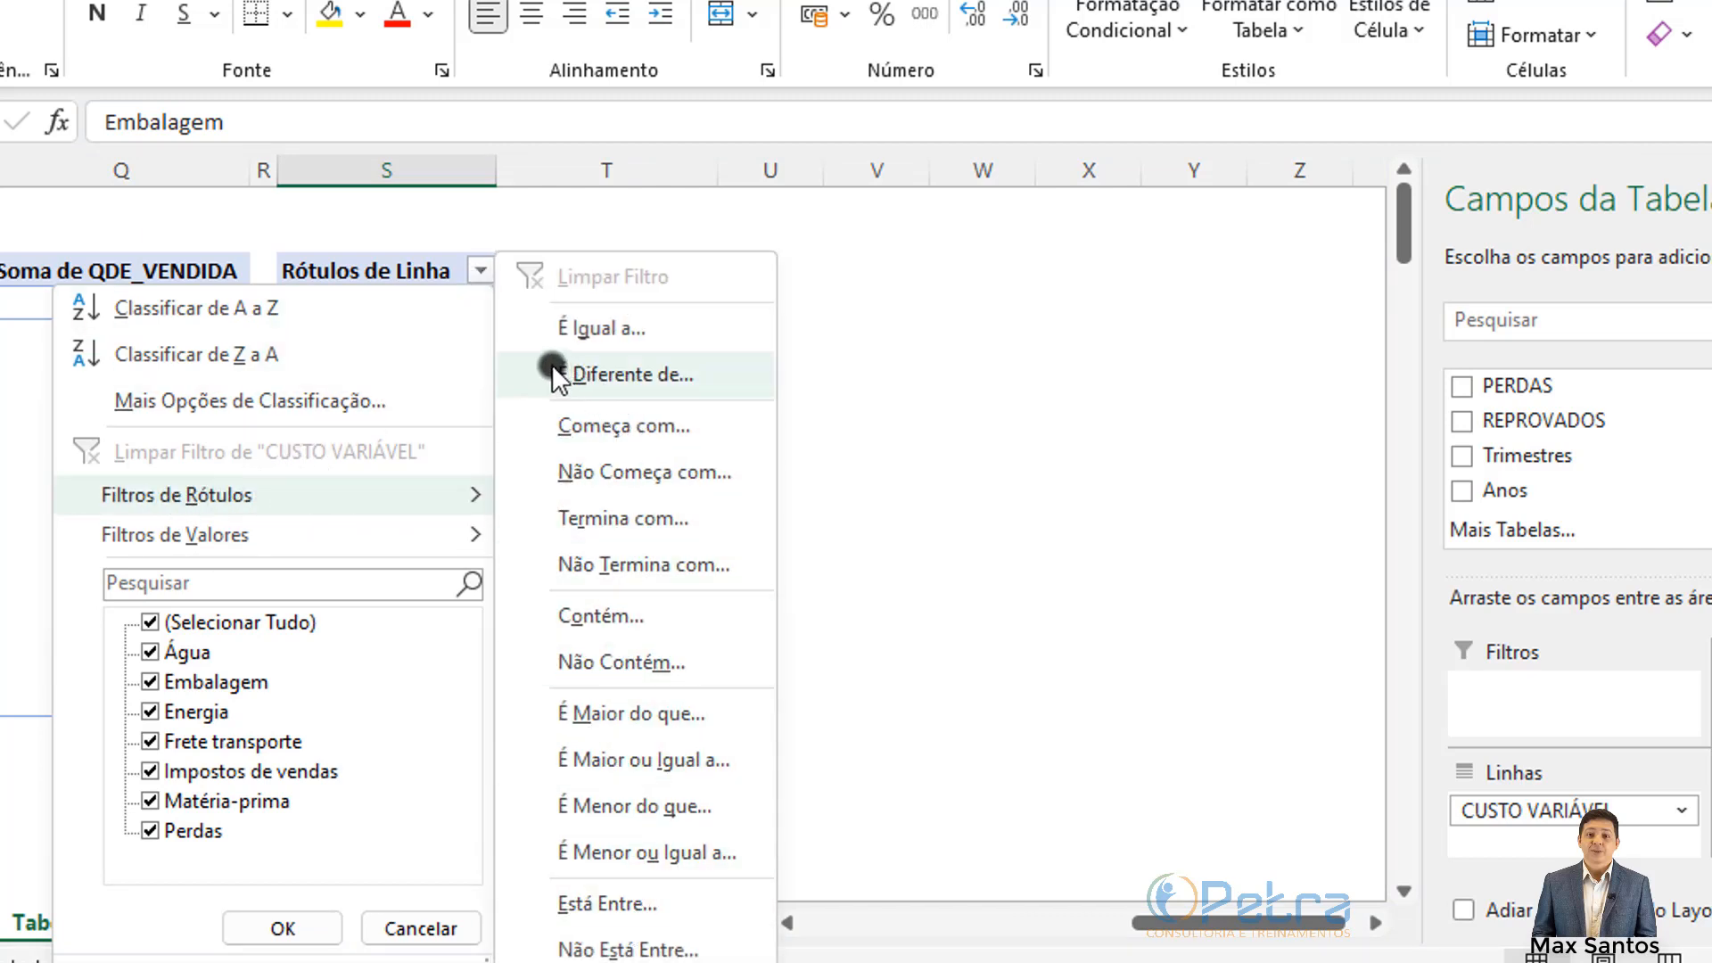
mouse_move(216, 544)
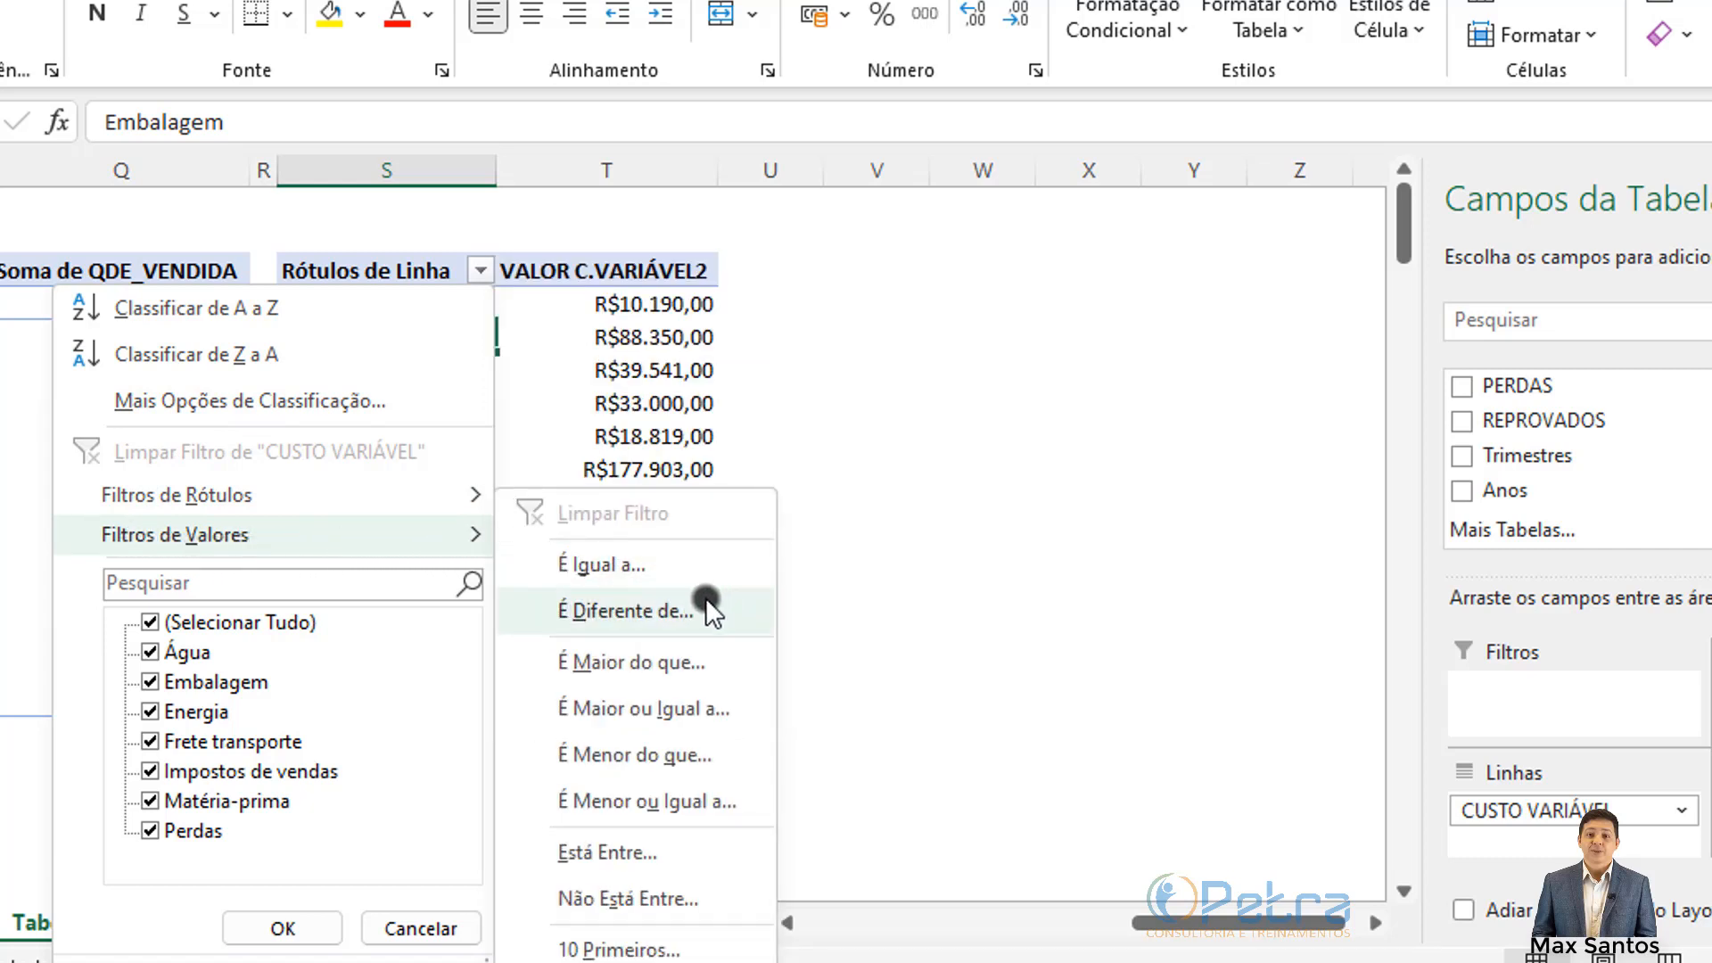
left_click(639, 951)
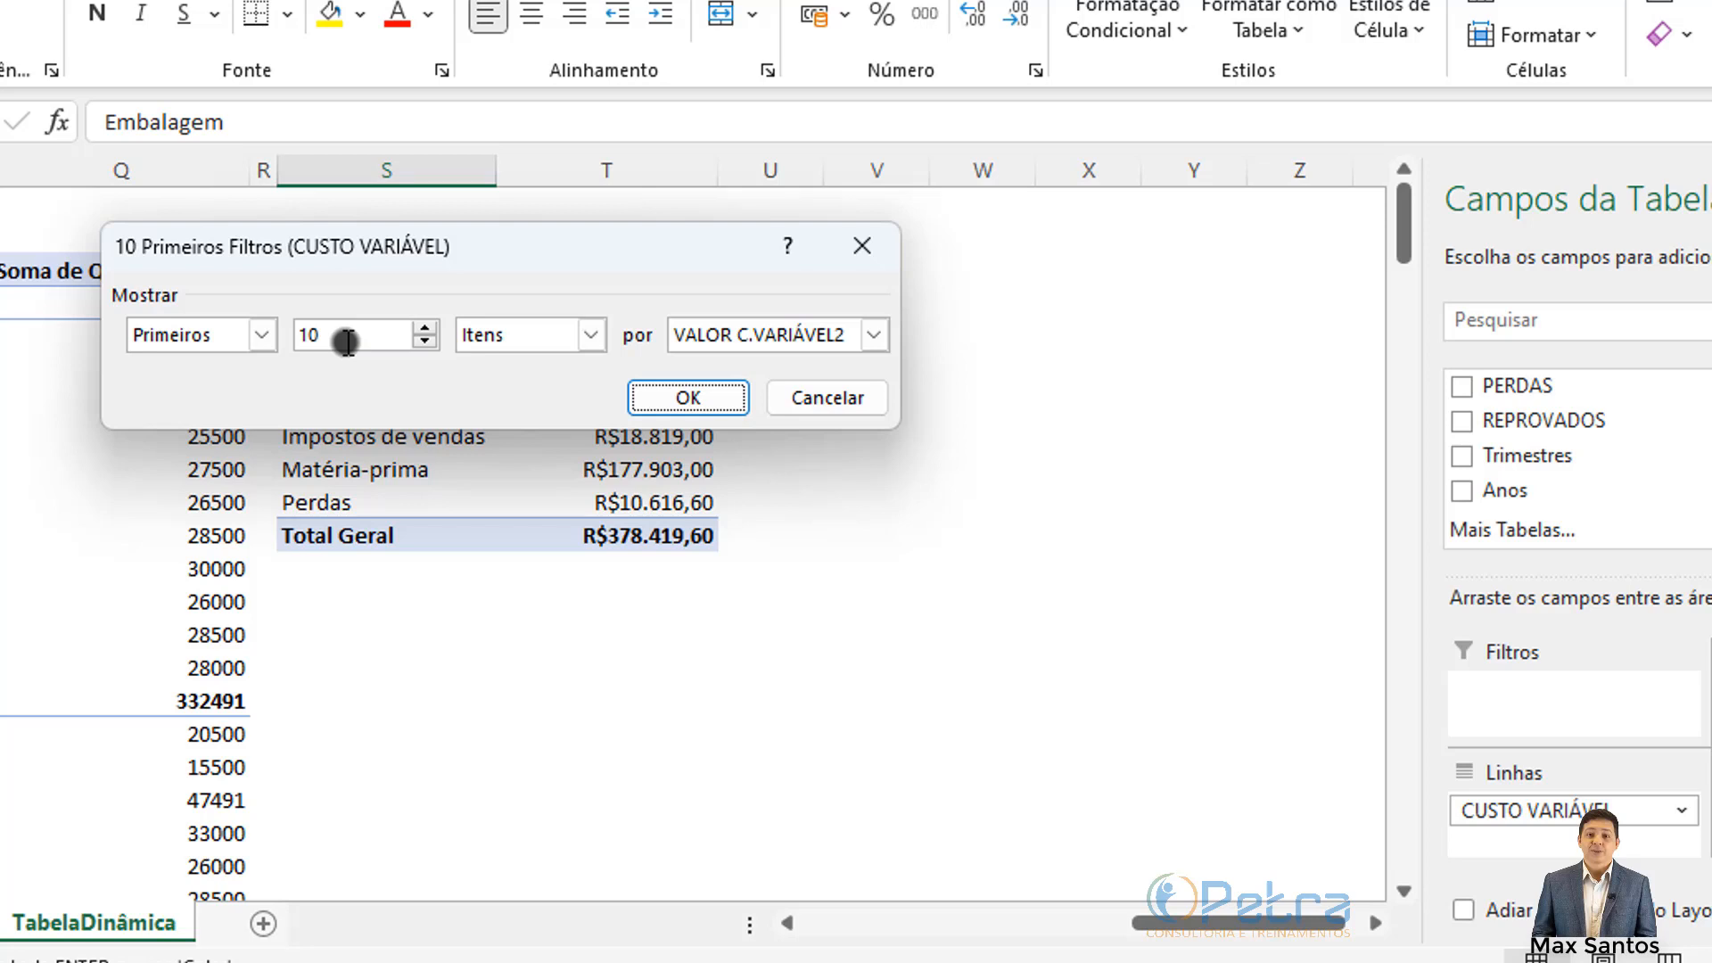
Step: Set the Top 10 filter to keep the Primeiros 3 items
left_click(422, 339)
left_click(423, 341)
left_click(422, 340)
left_click(422, 340)
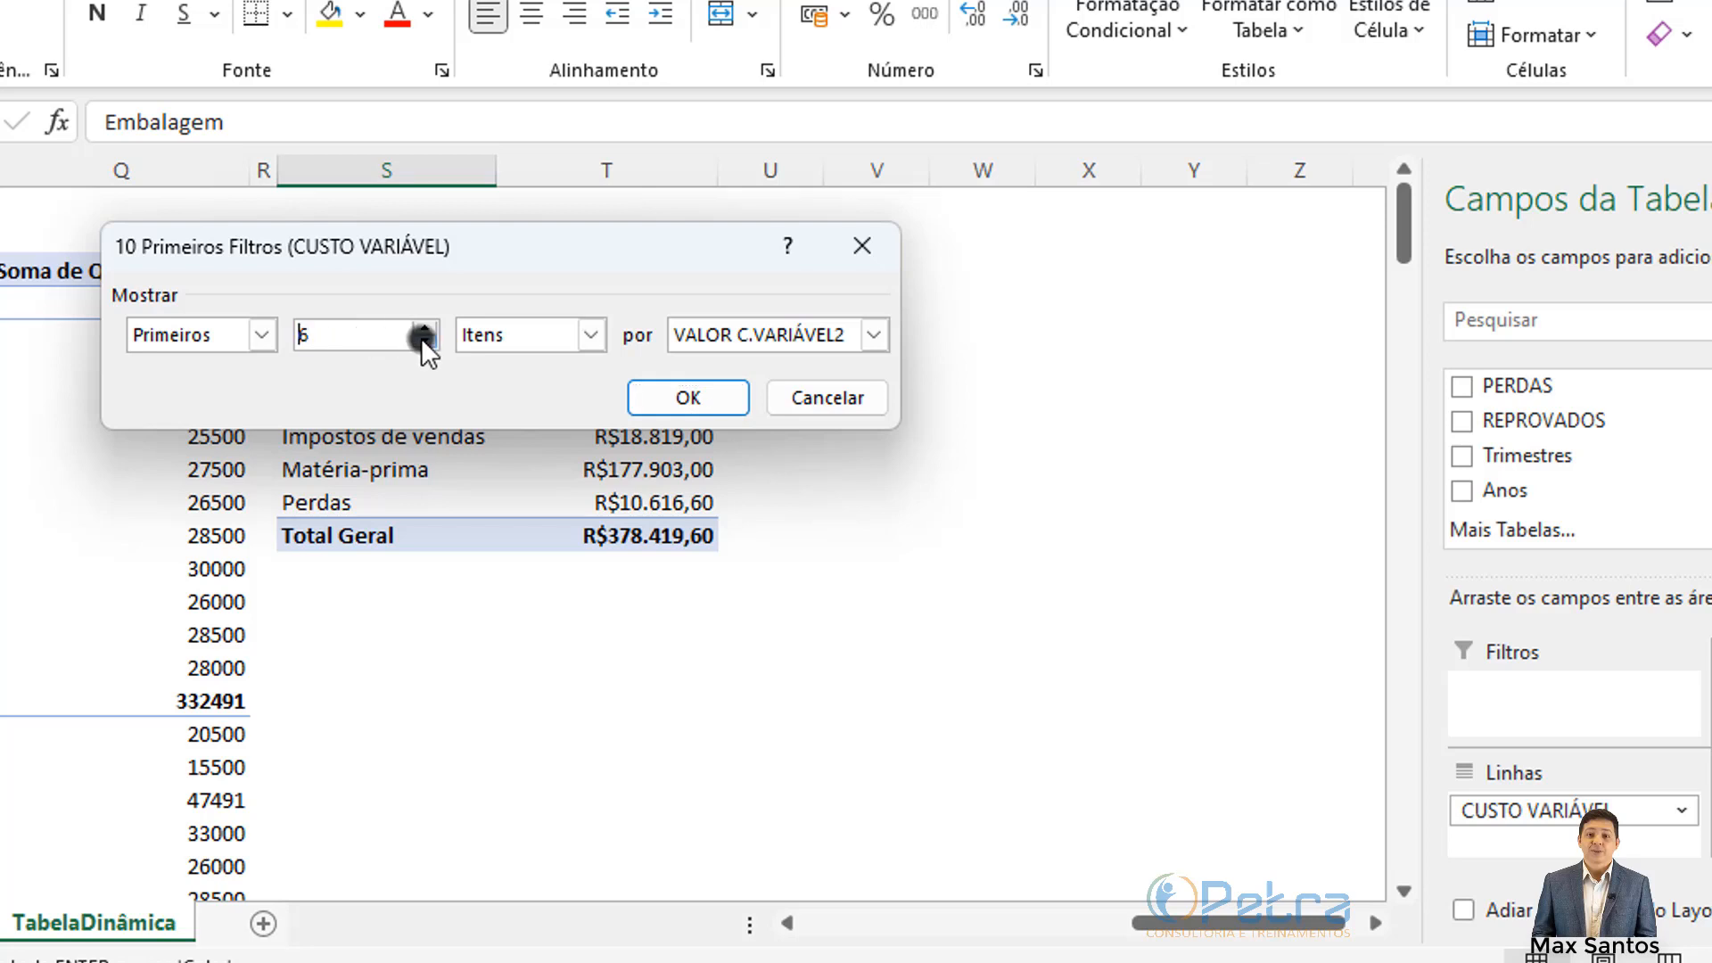
left_click(422, 340)
left_click(423, 341)
left_click(422, 340)
left_click(264, 336)
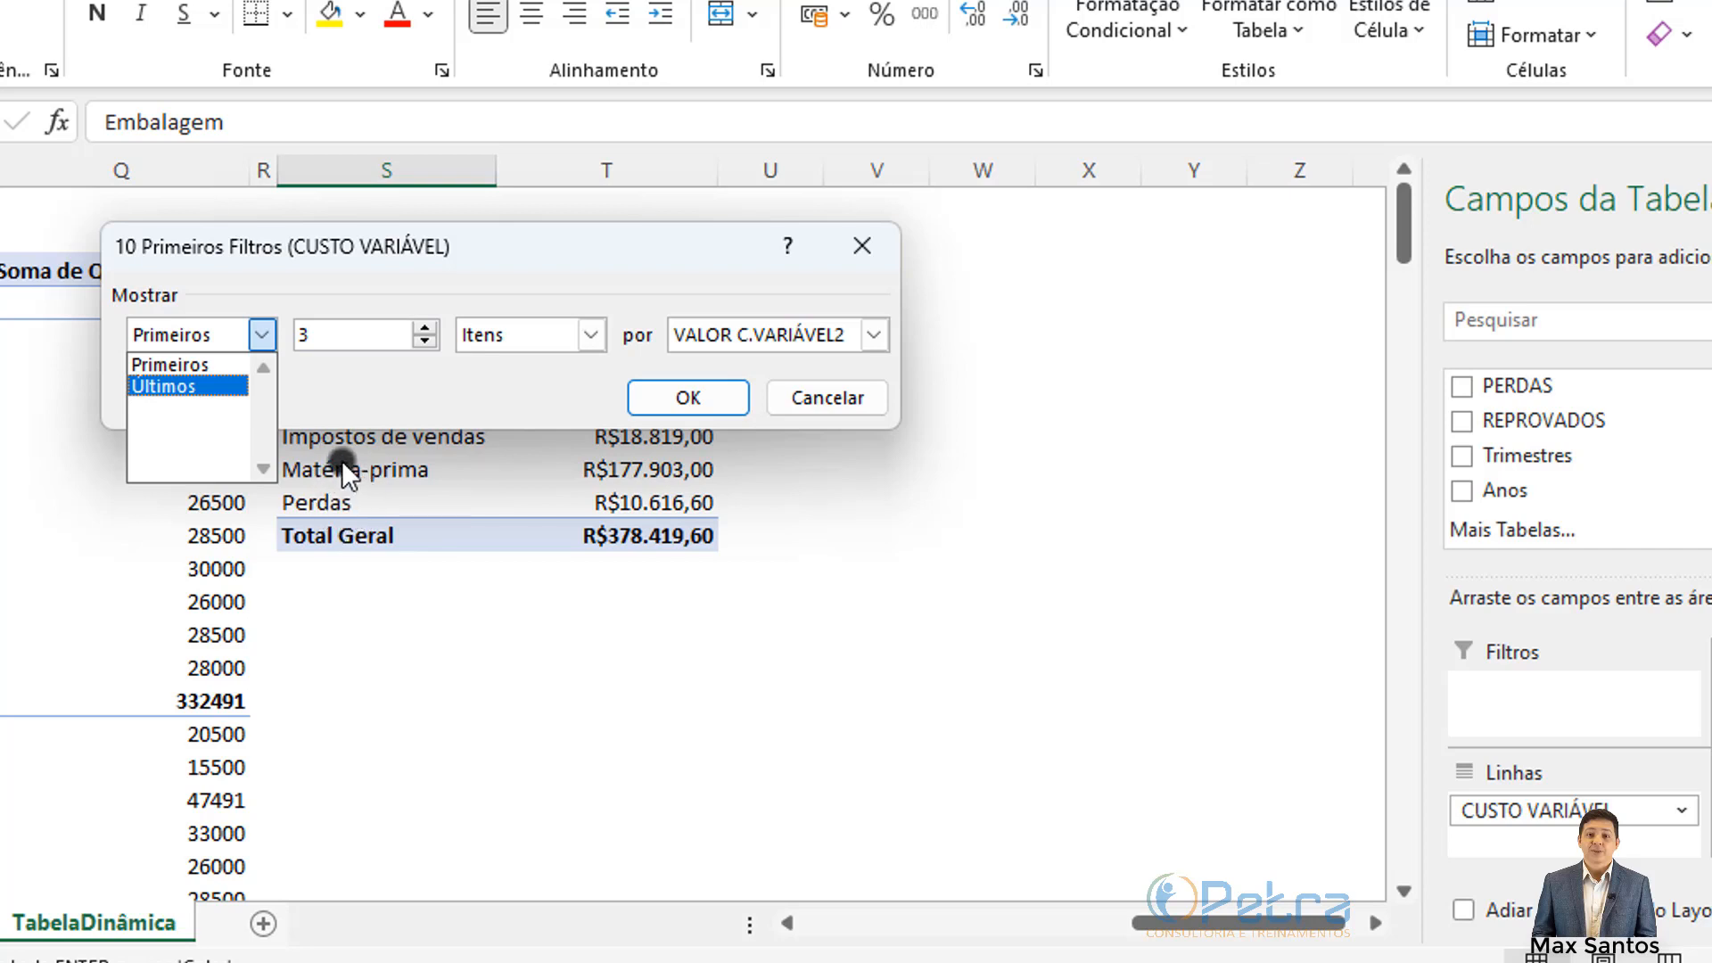
left_click(164, 383)
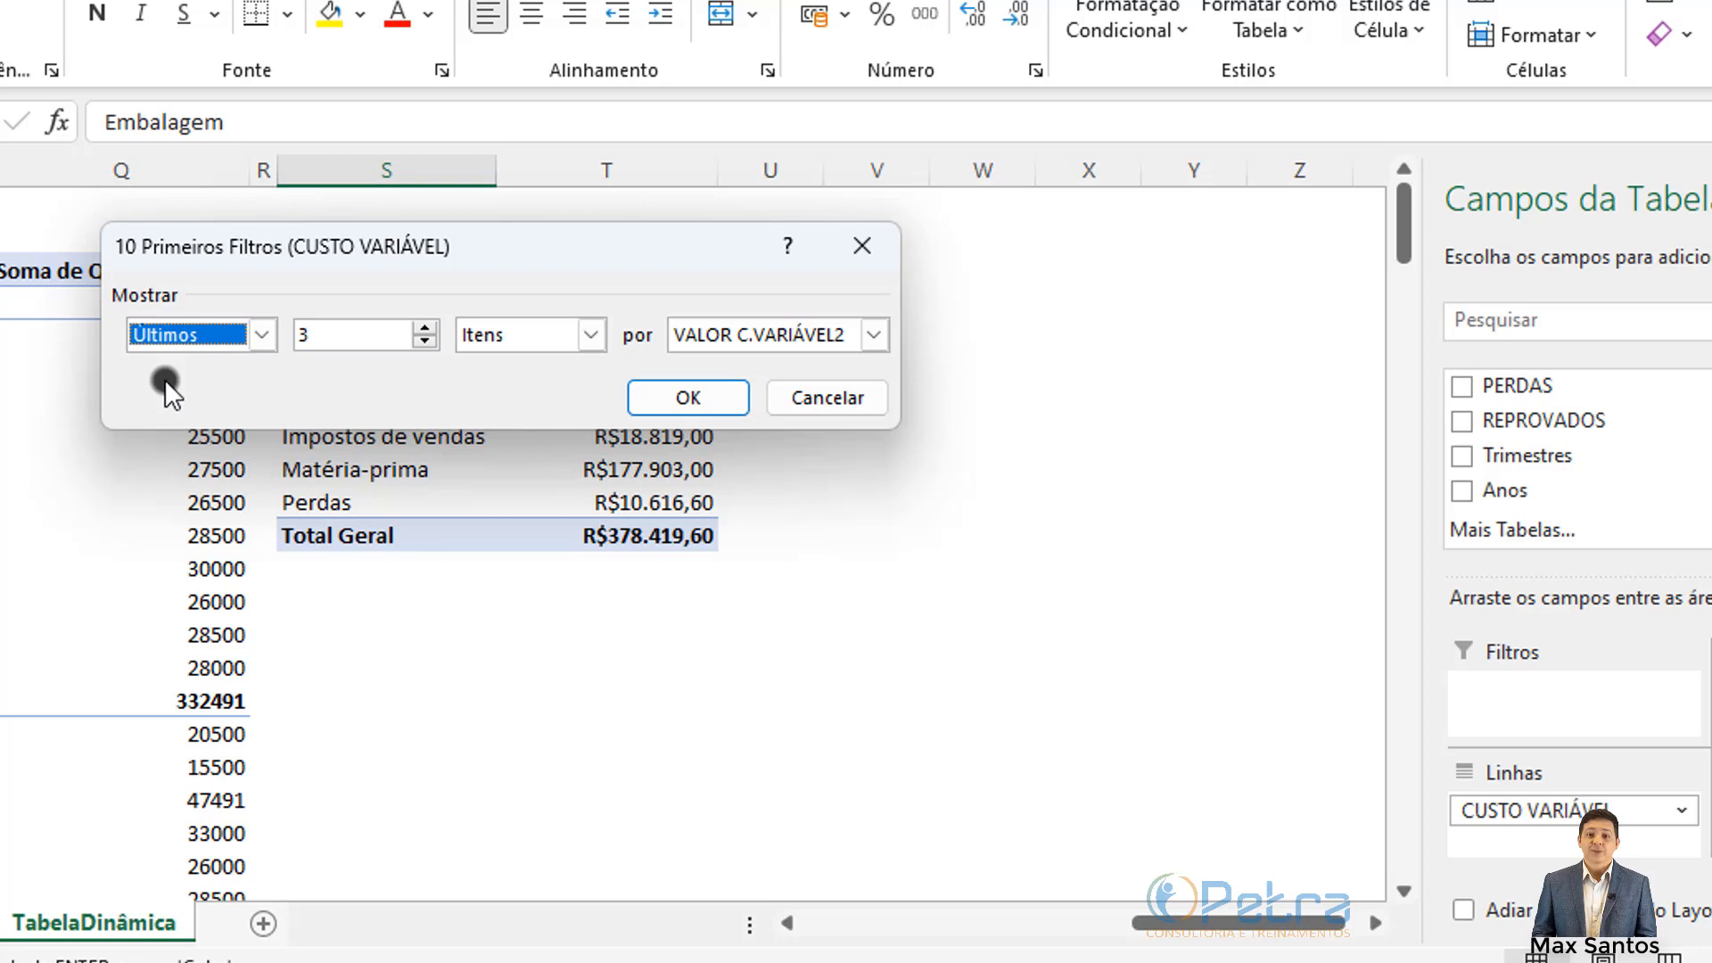
left_click(266, 338)
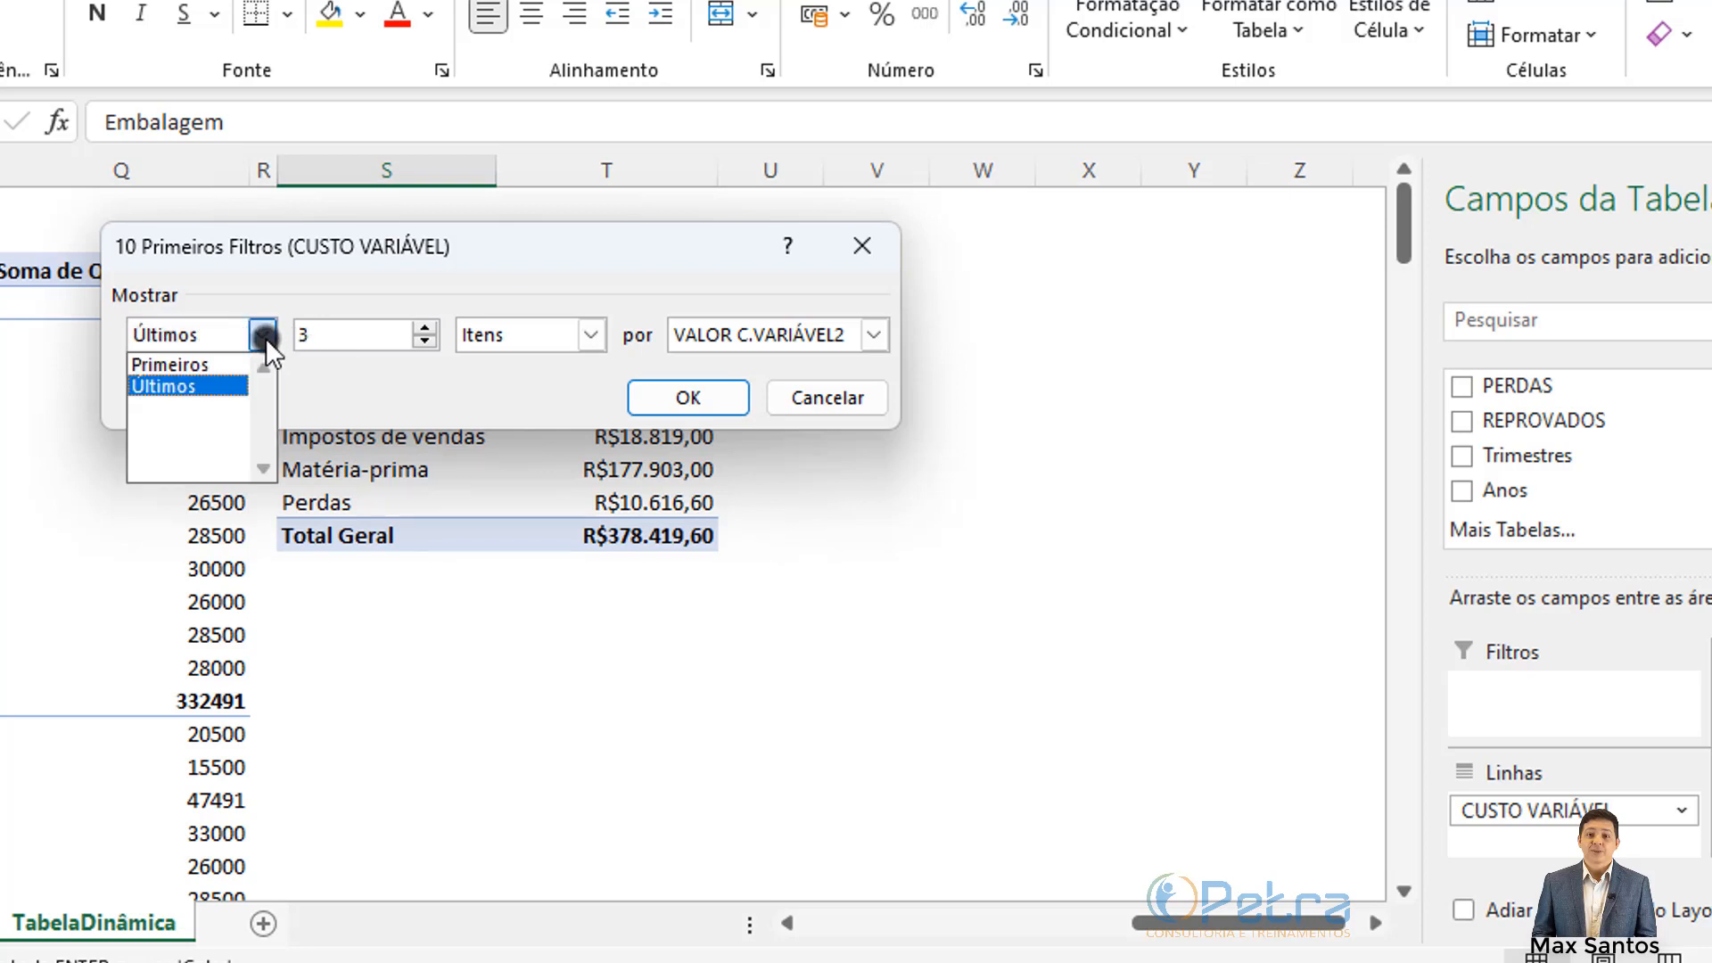
left_click(183, 365)
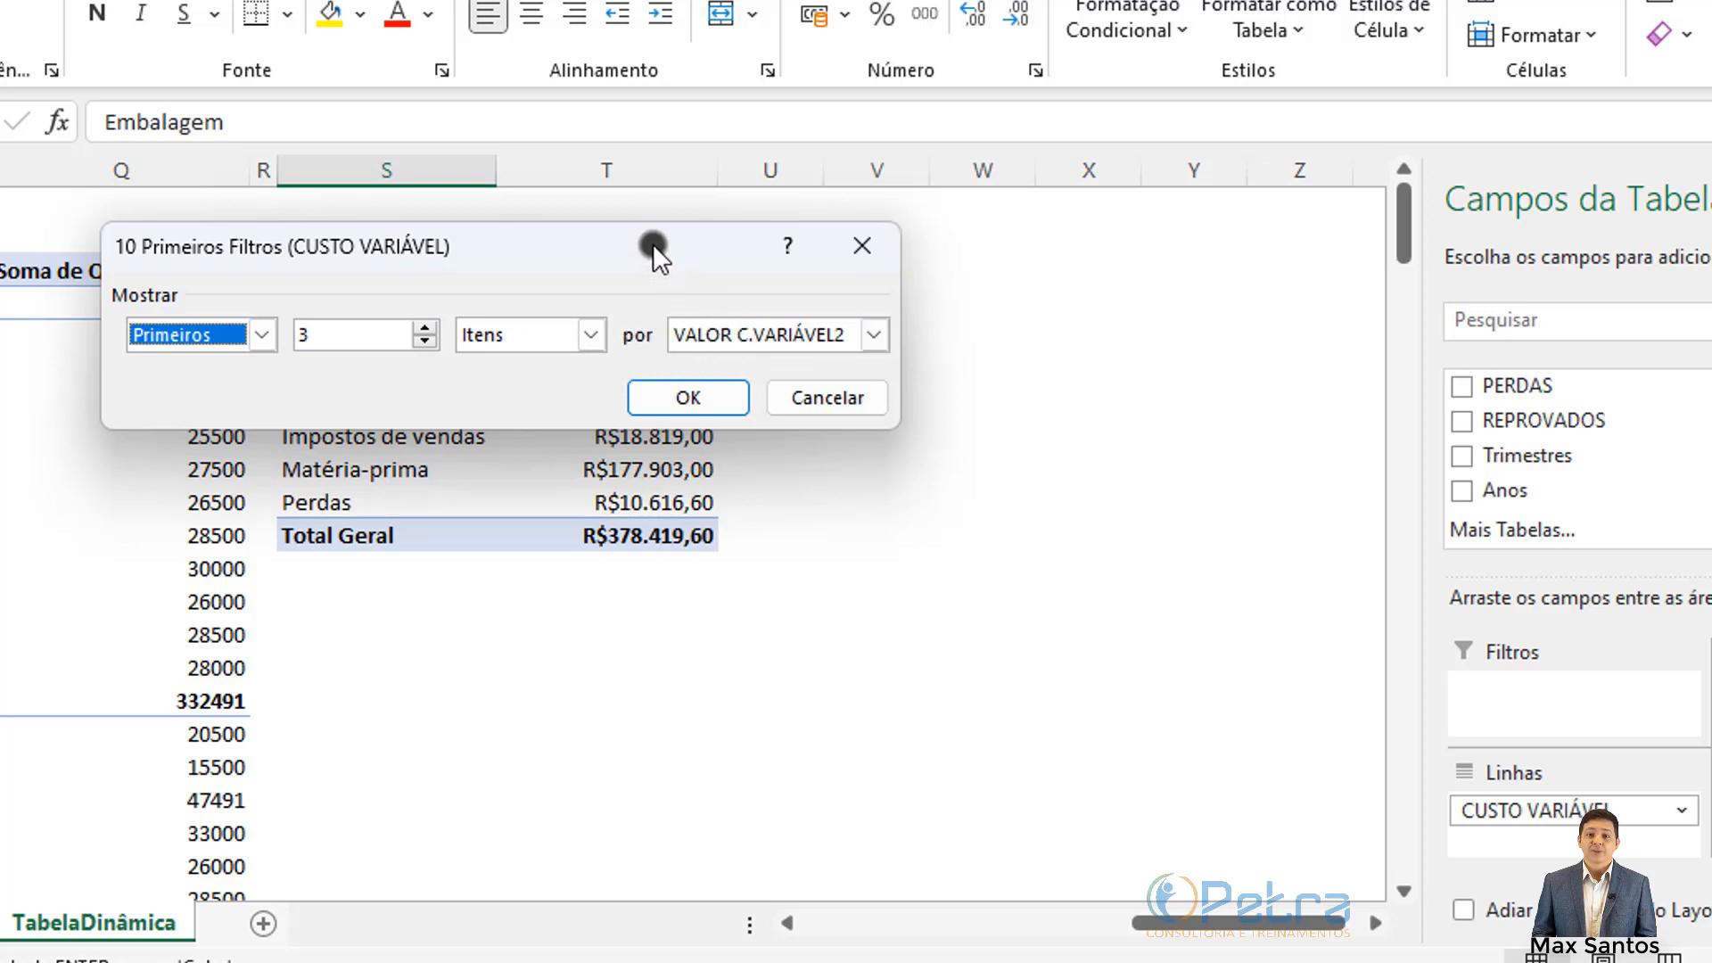
Step: Confirm the ranking uses VALOR C.VARIÁVEL2 and apply the top-3 filter
left_click_drag(652, 245, 875, 409)
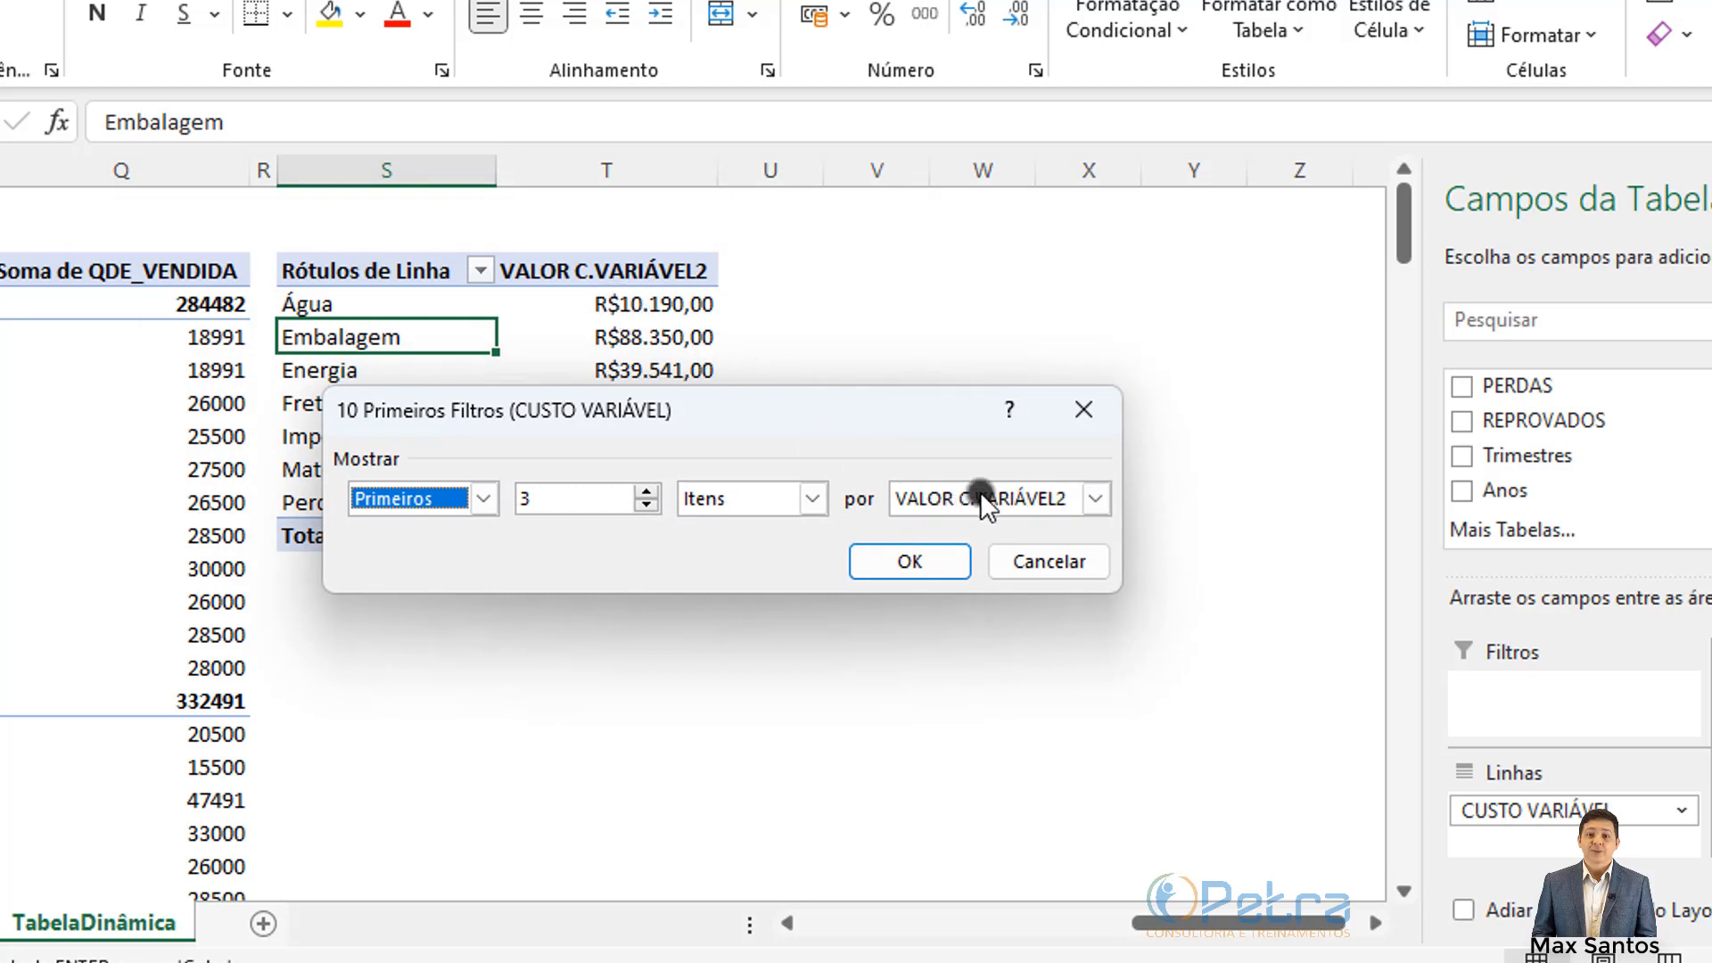
left_click(1095, 498)
left_click(1095, 499)
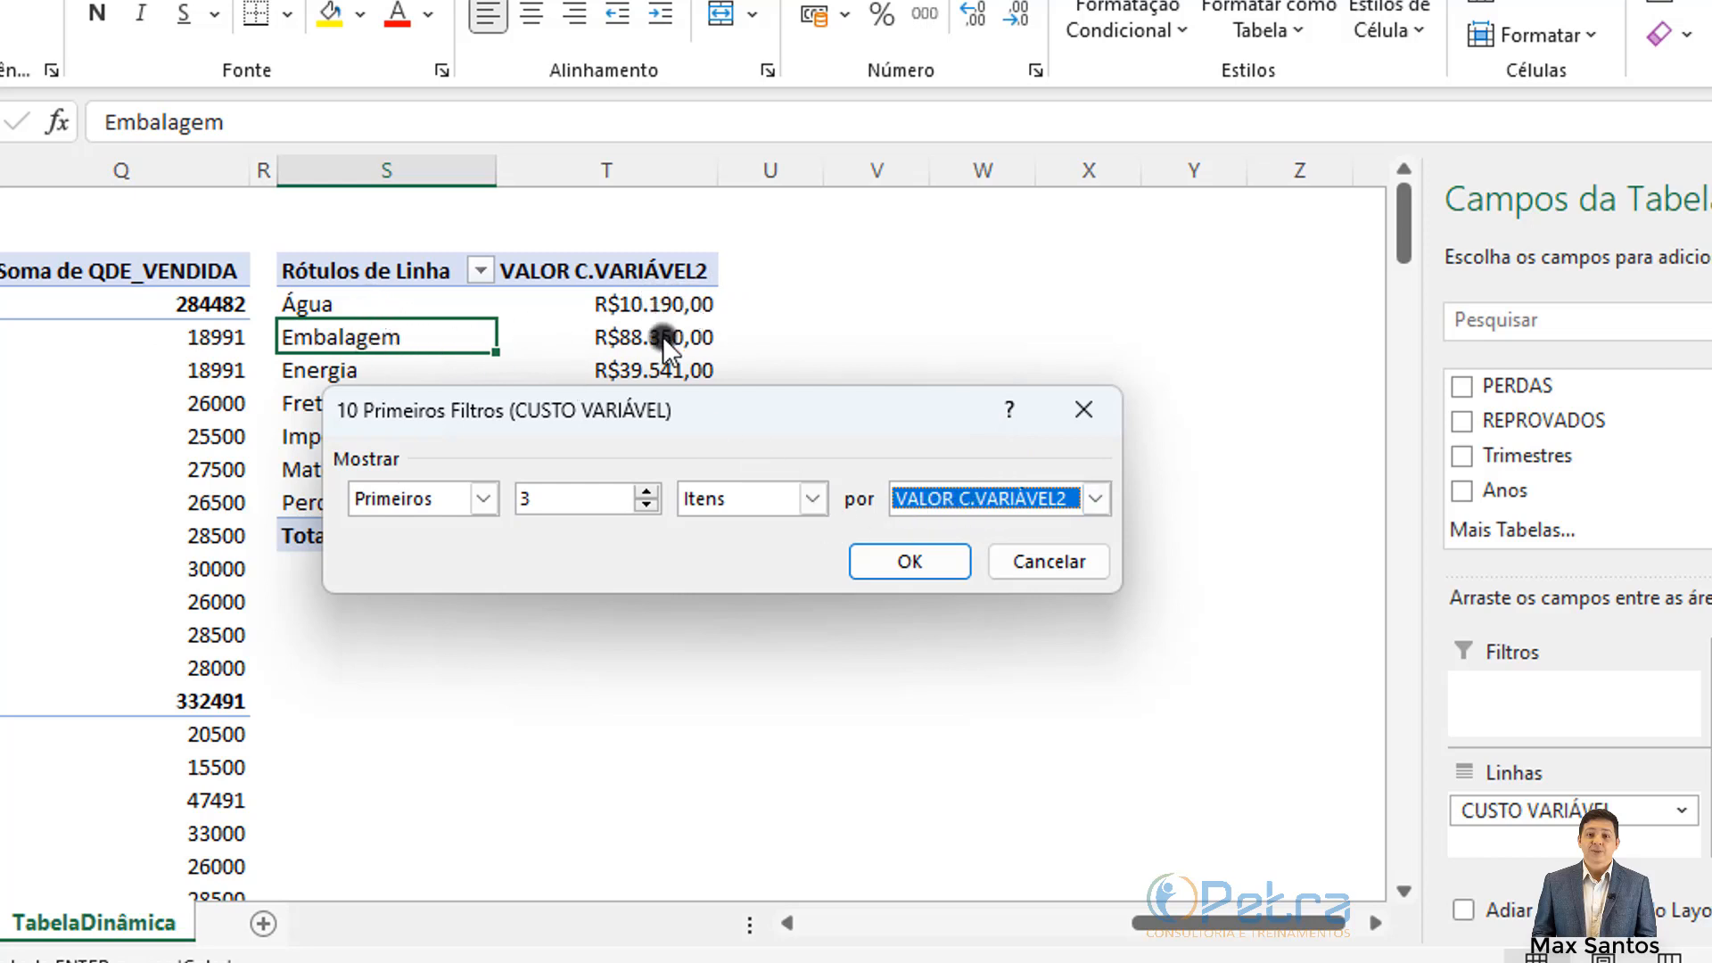
left_click(906, 564)
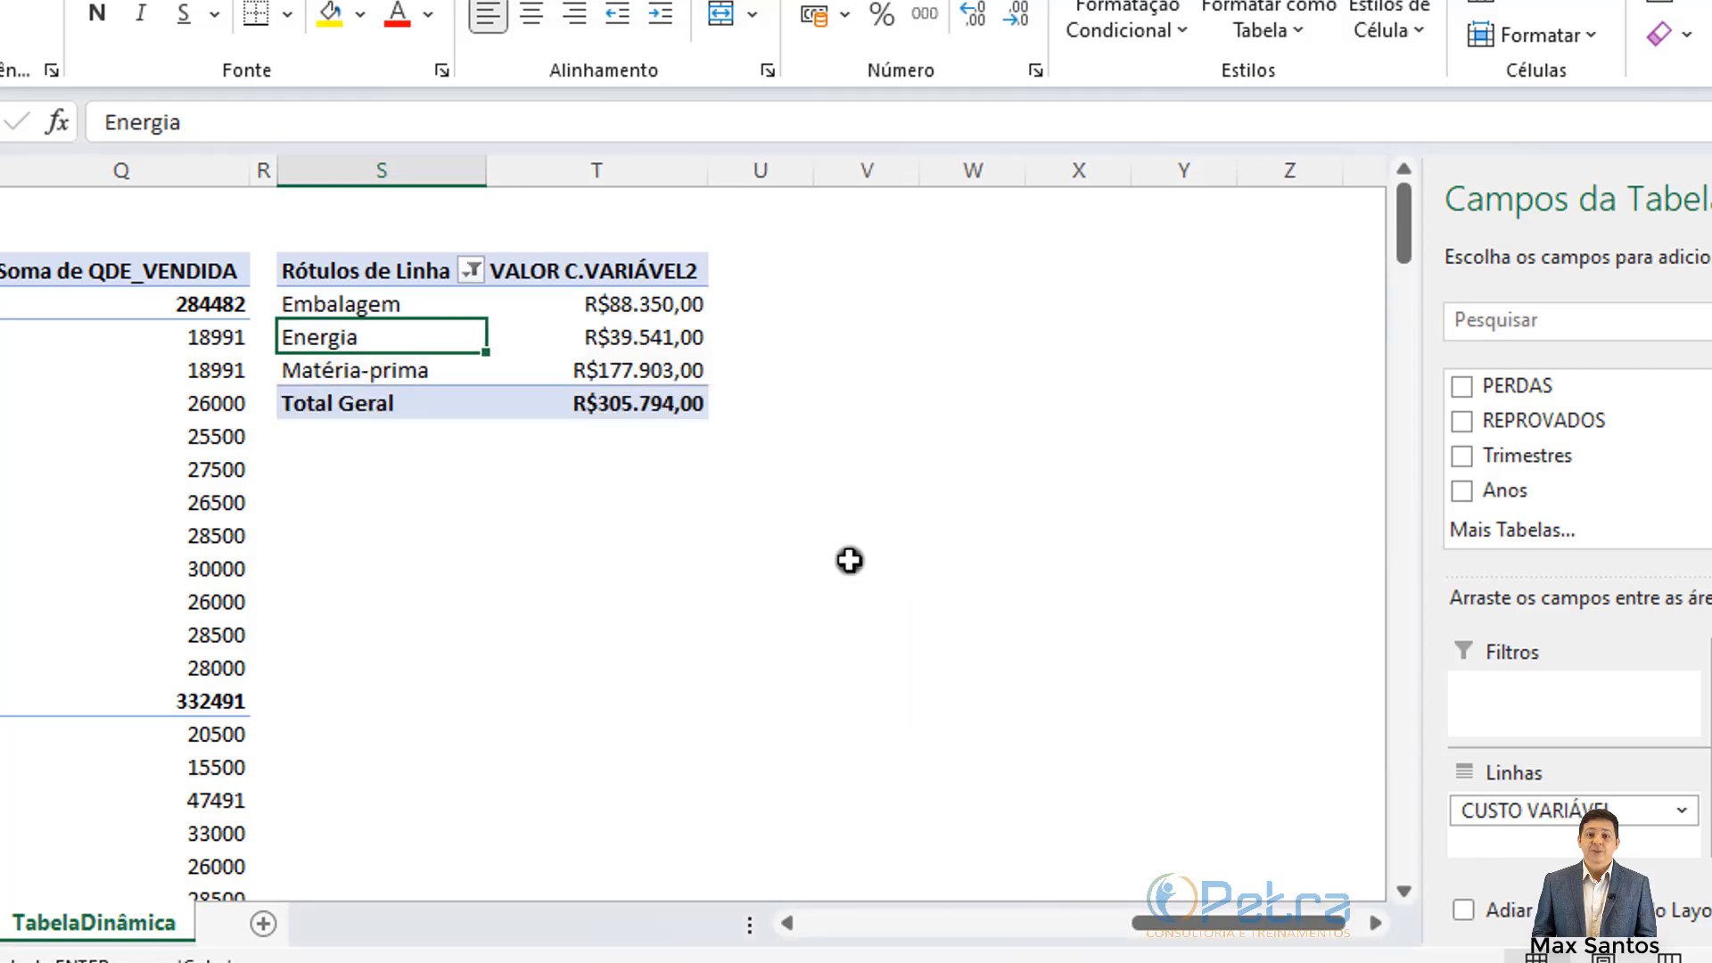
Step: Sort the three cost values from largest to smallest with Classificar do Maior para o Menor
left_click_drag(405, 306, 413, 370)
left_click(635, 304)
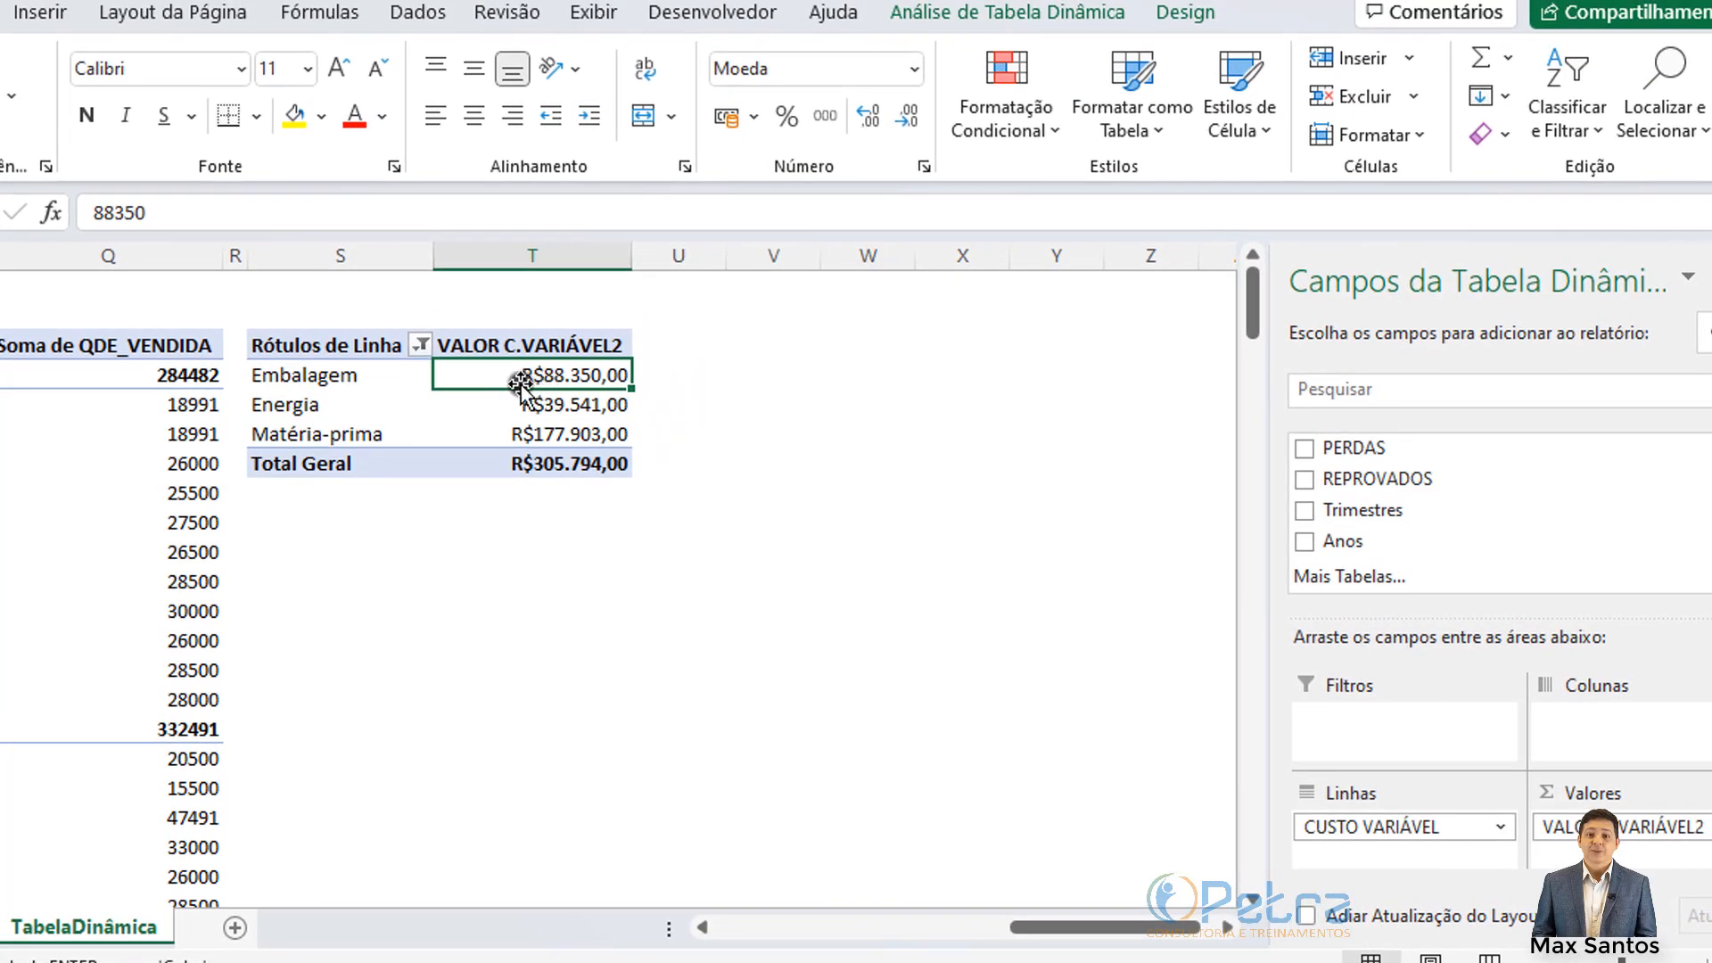
left_click(555, 435)
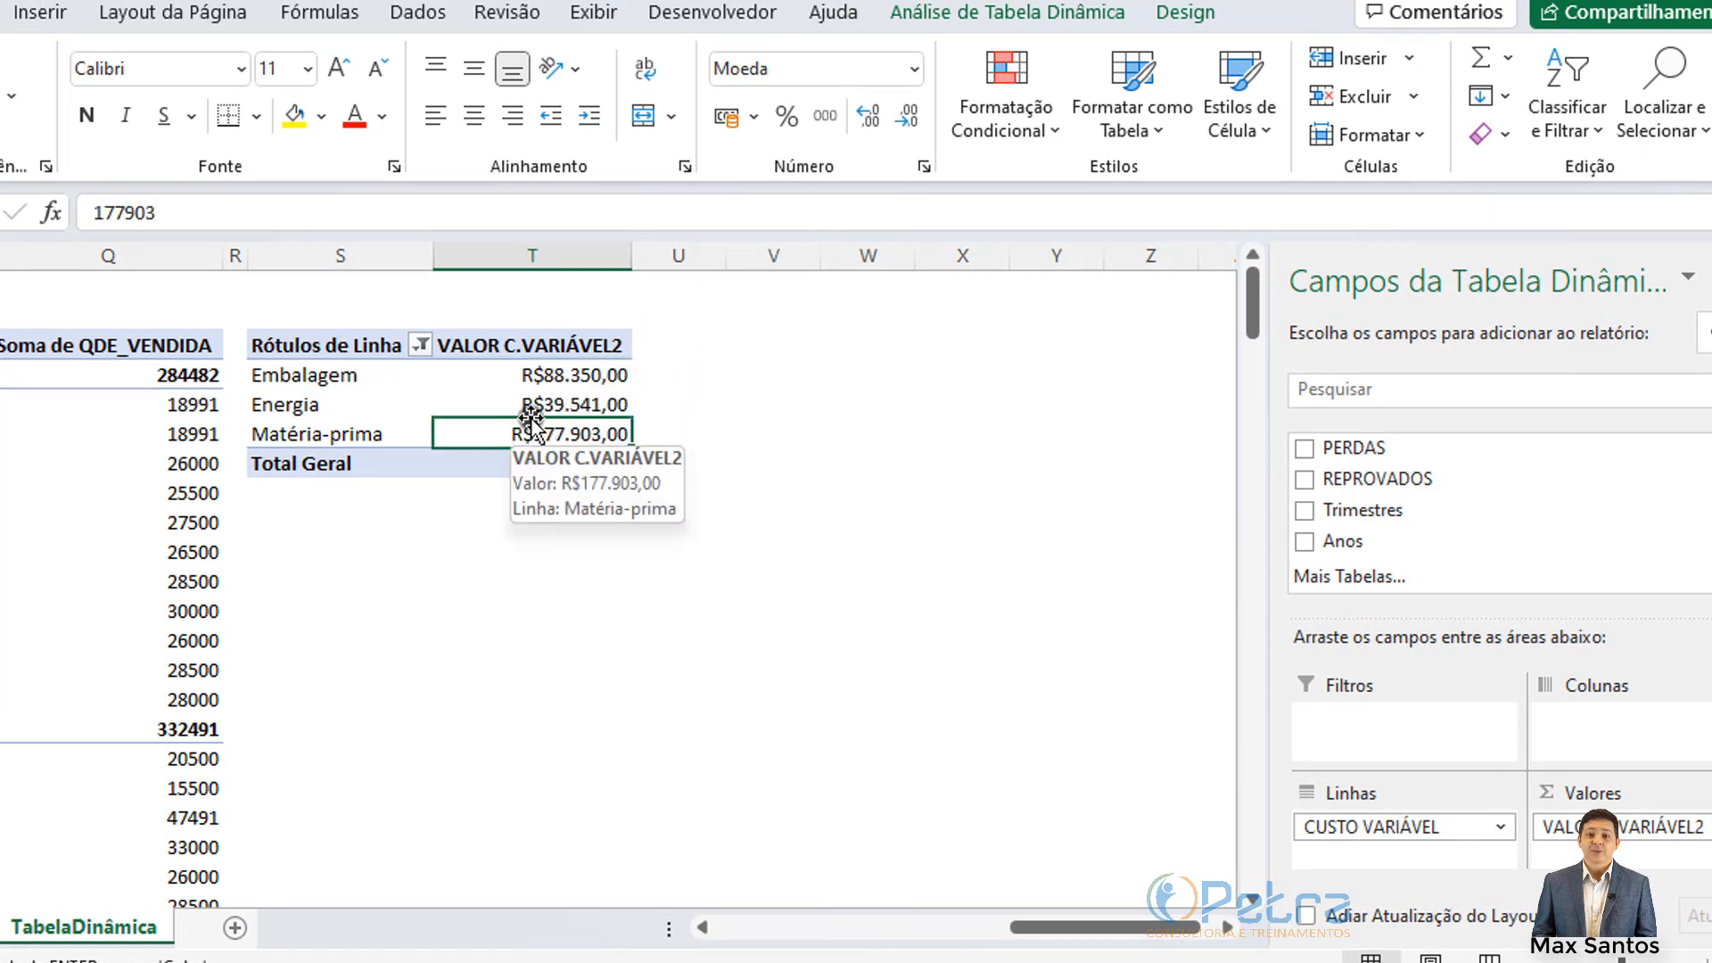
left_click(535, 349)
left_click(538, 376)
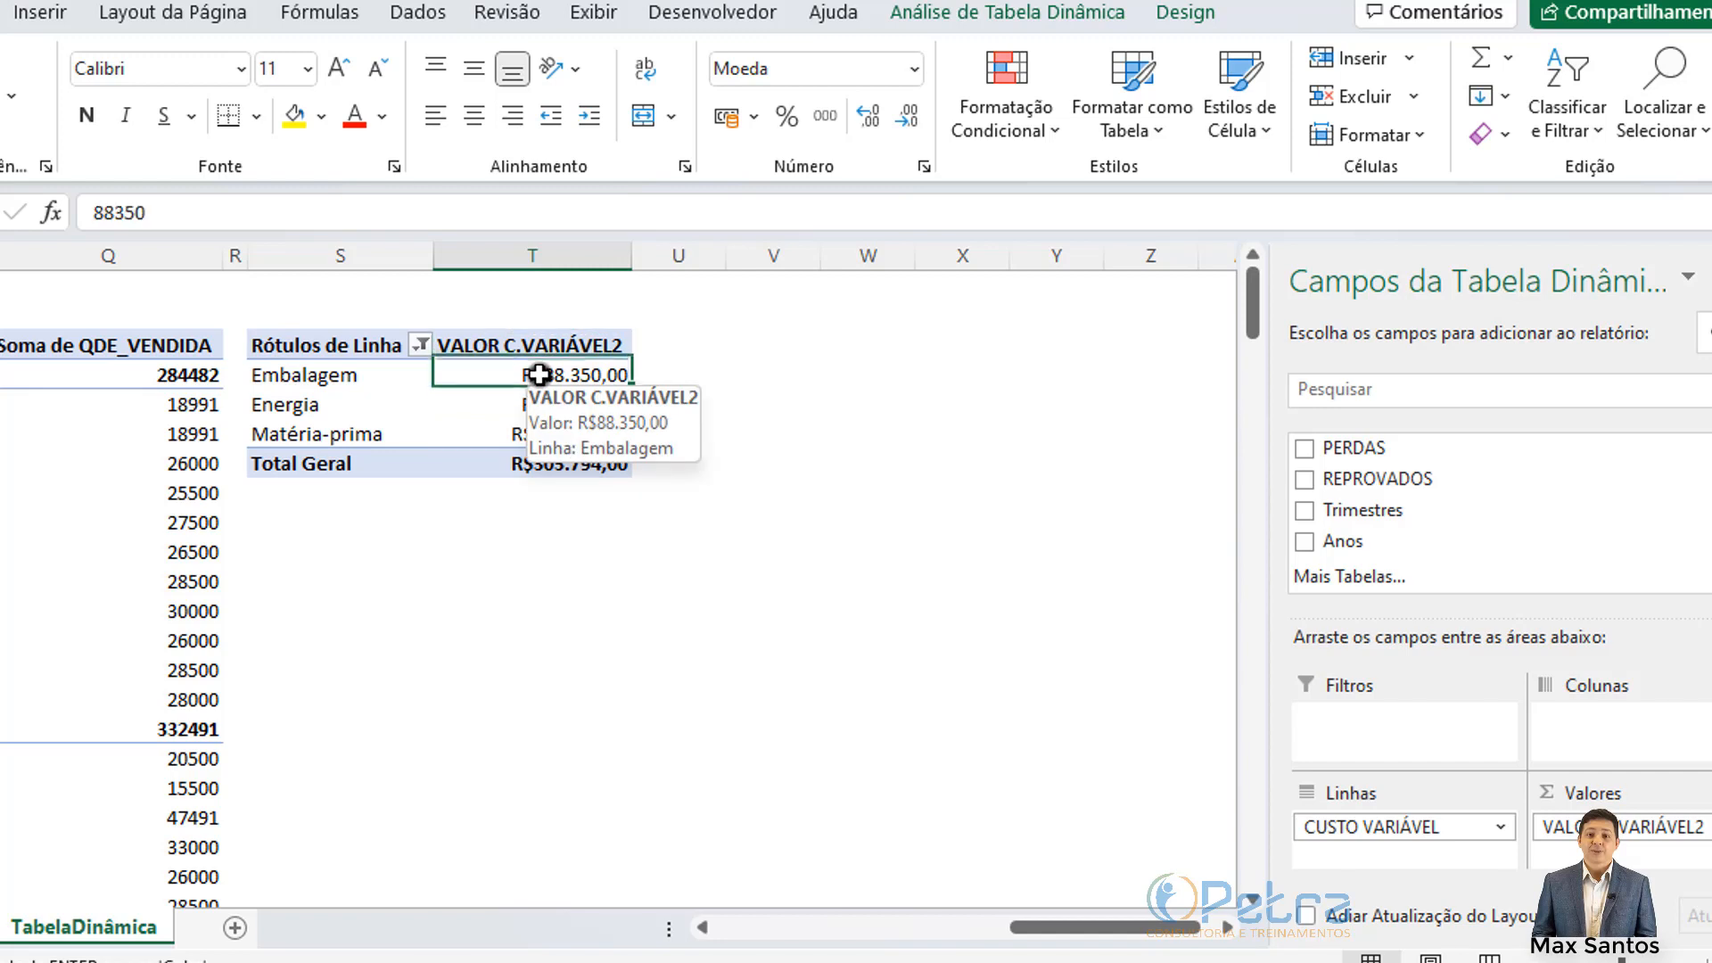
left_click(530, 439, "shift")
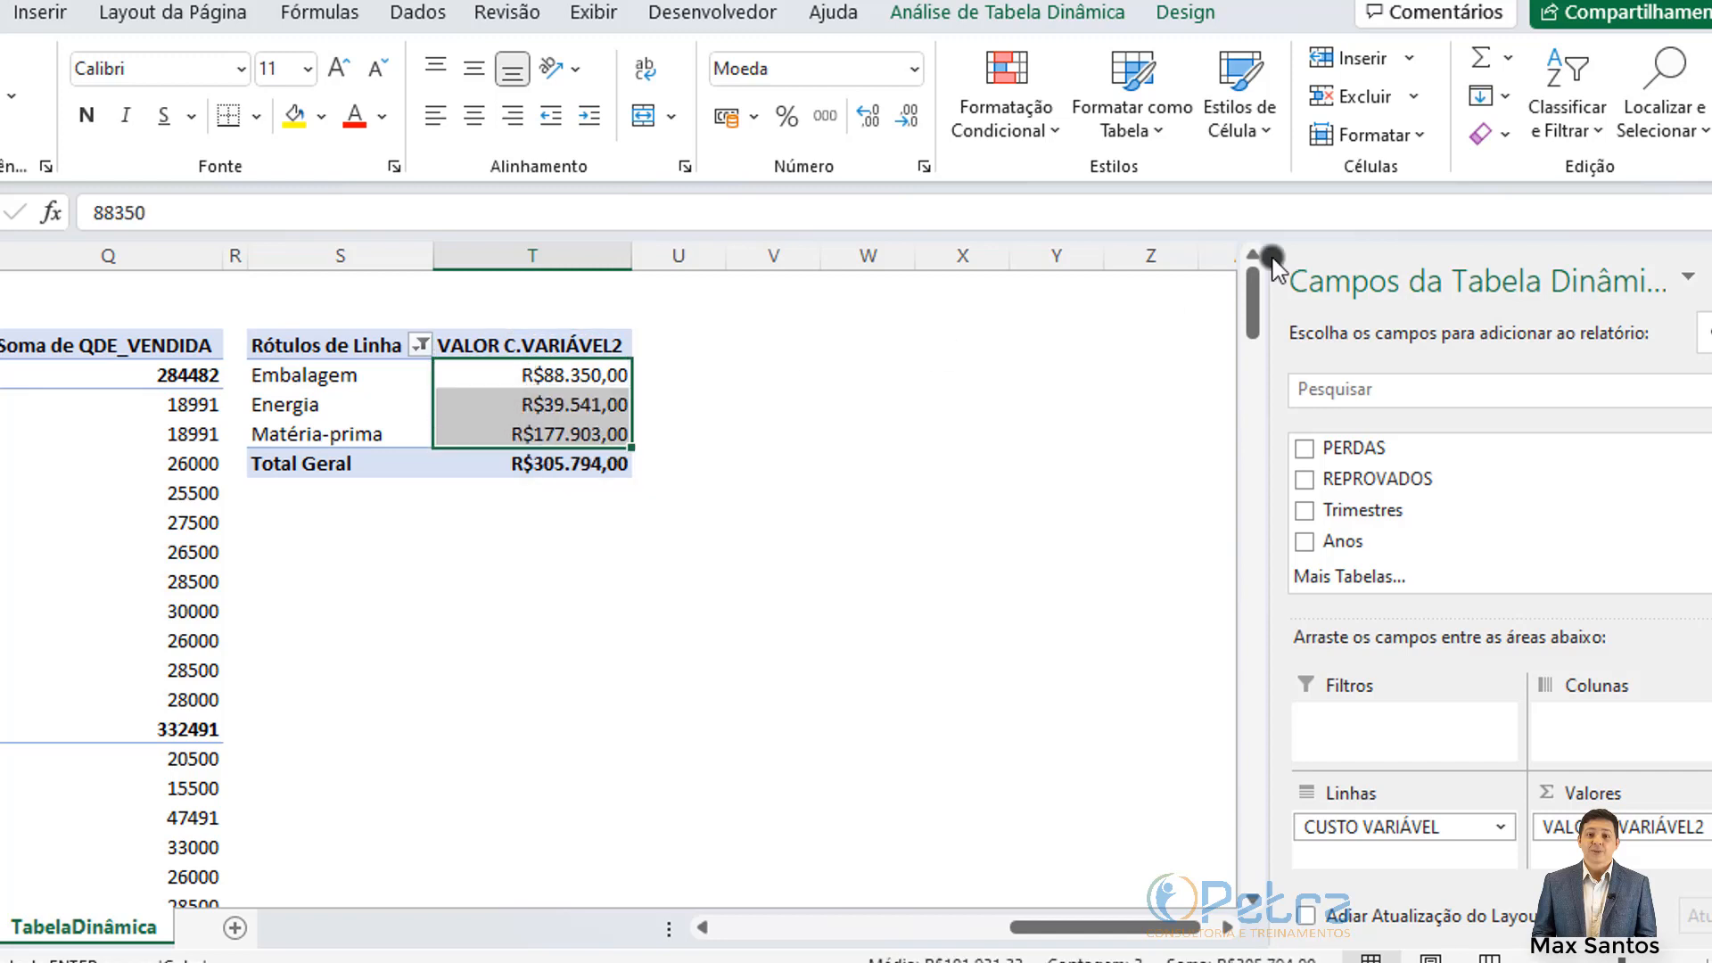
left_click(1566, 118)
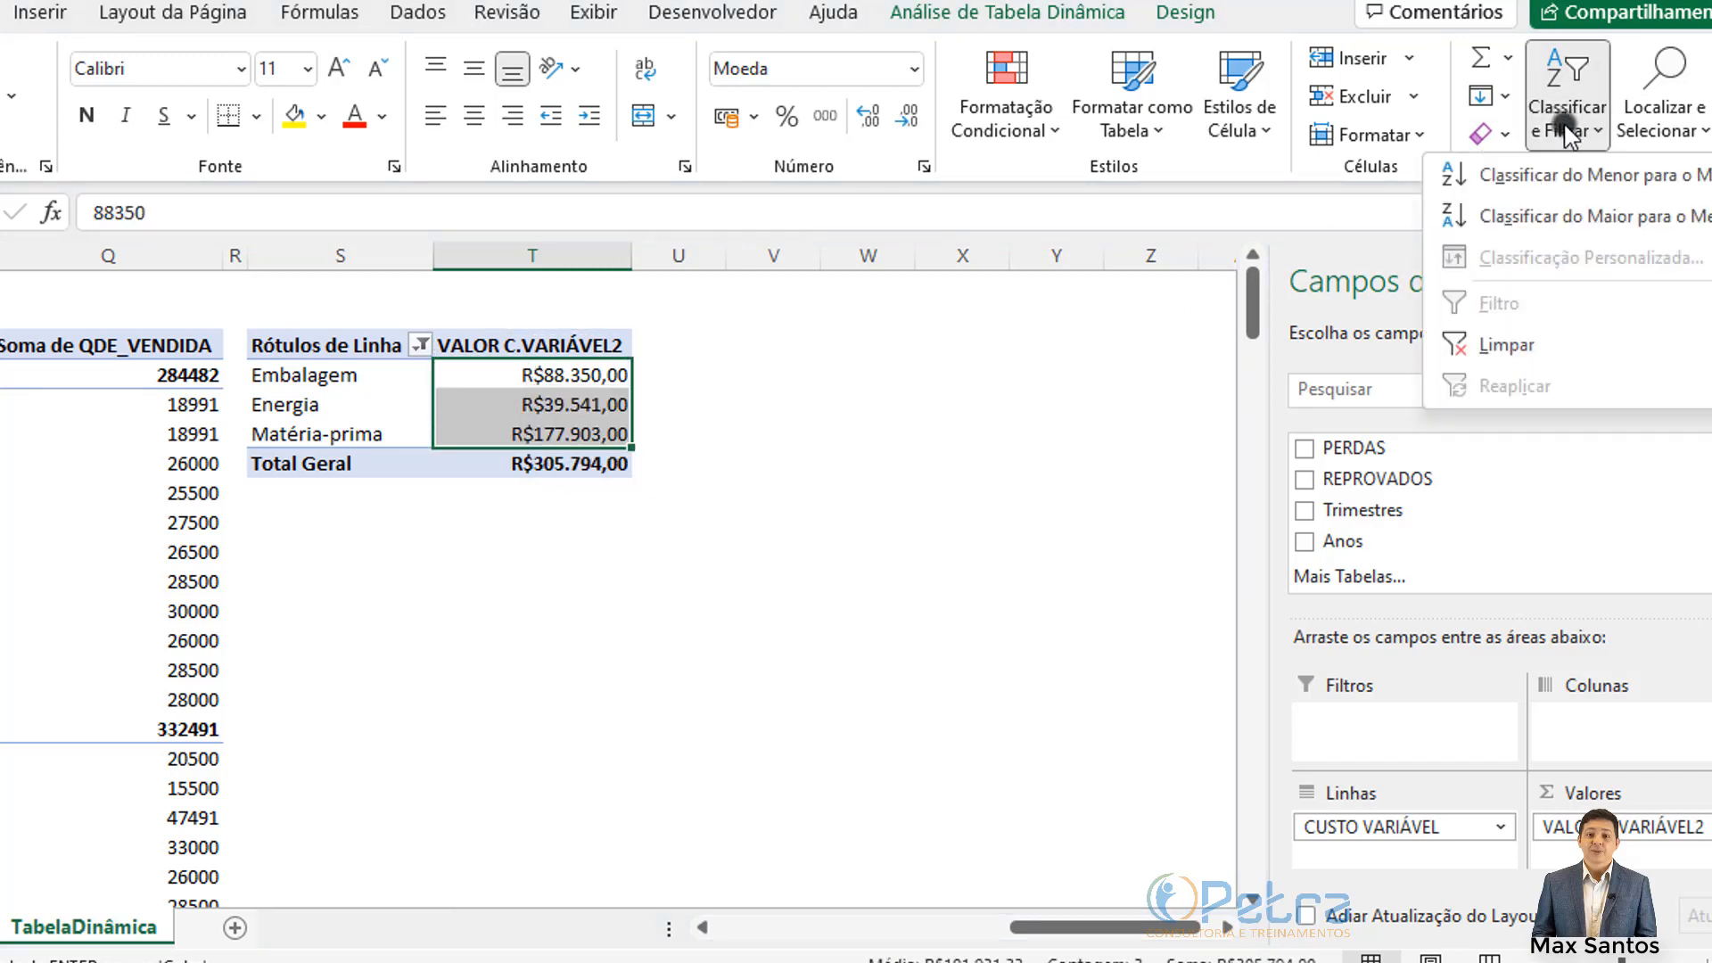
left_click(1513, 227)
left_click(538, 410)
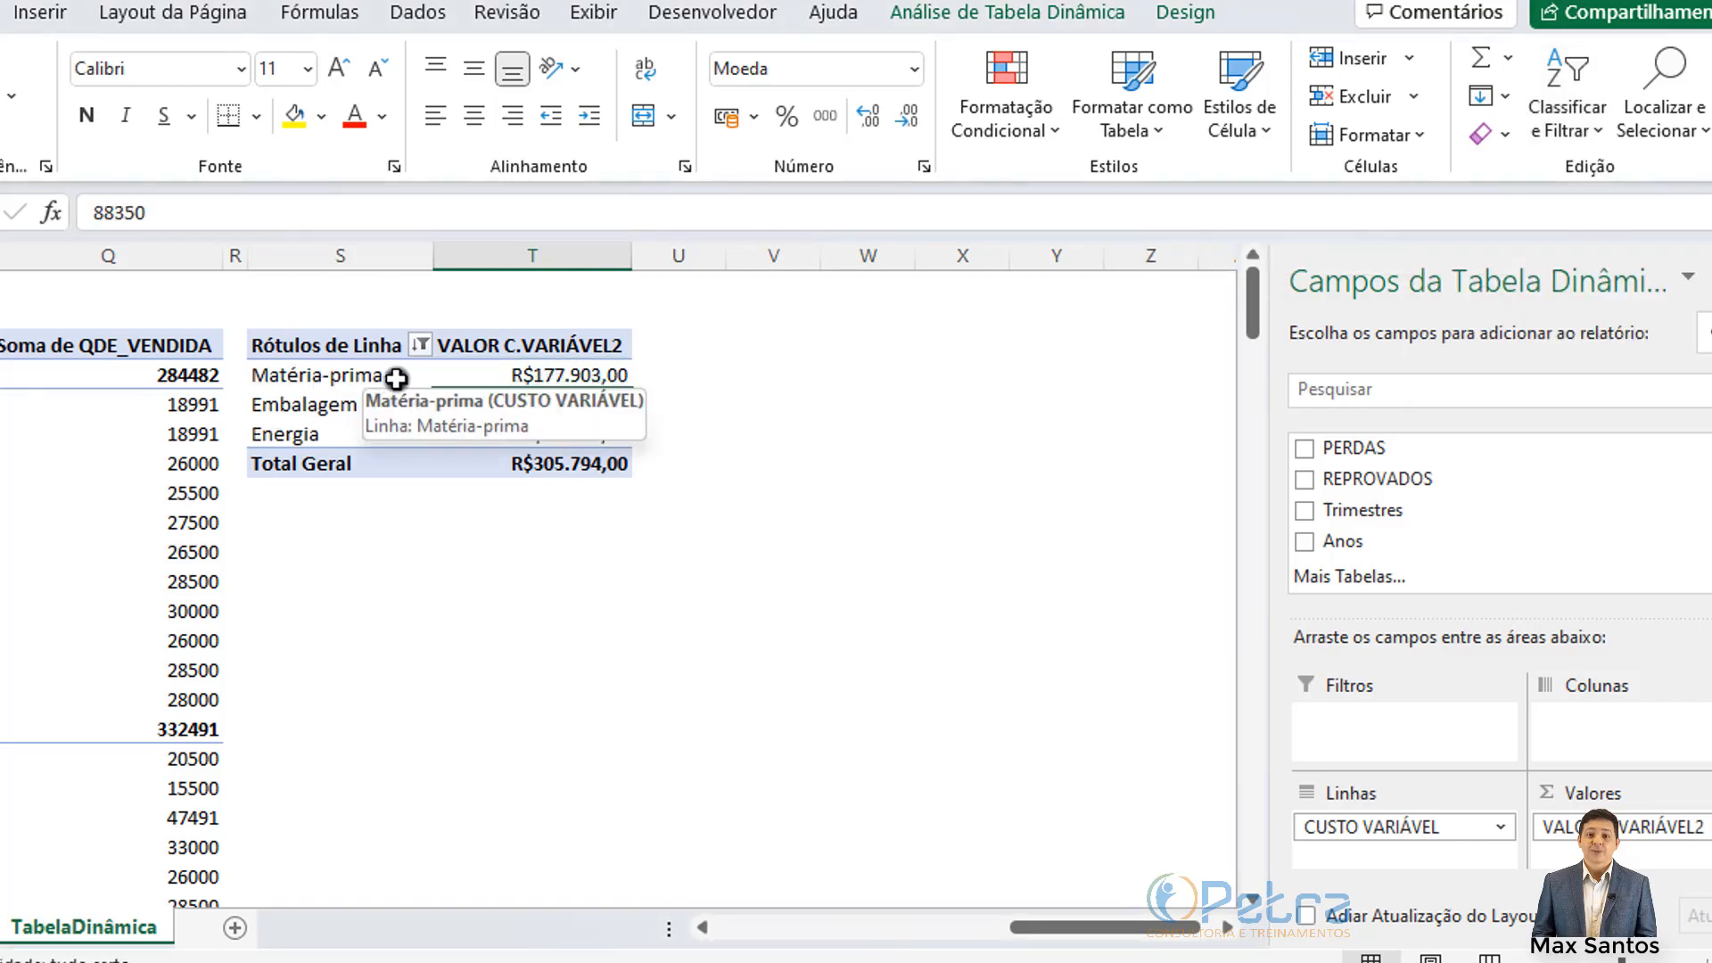
Step: Check the sorted labels and the Total Geral value of R$305.794,00
left_click(535, 375)
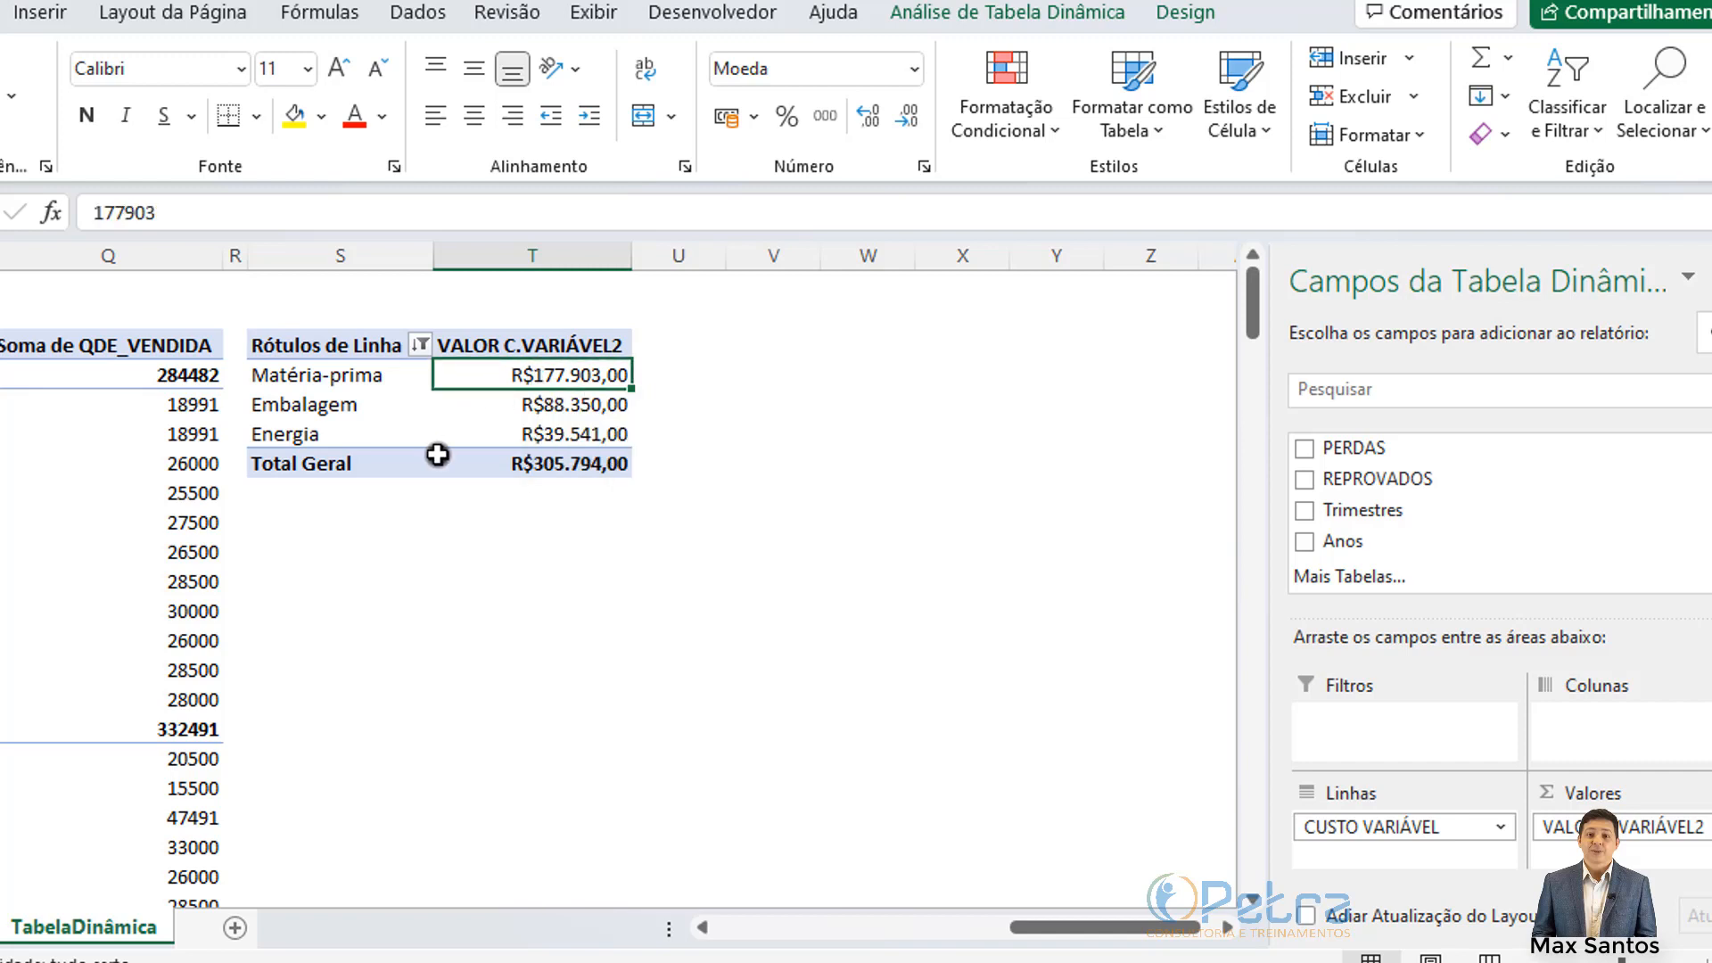
left_click(369, 409)
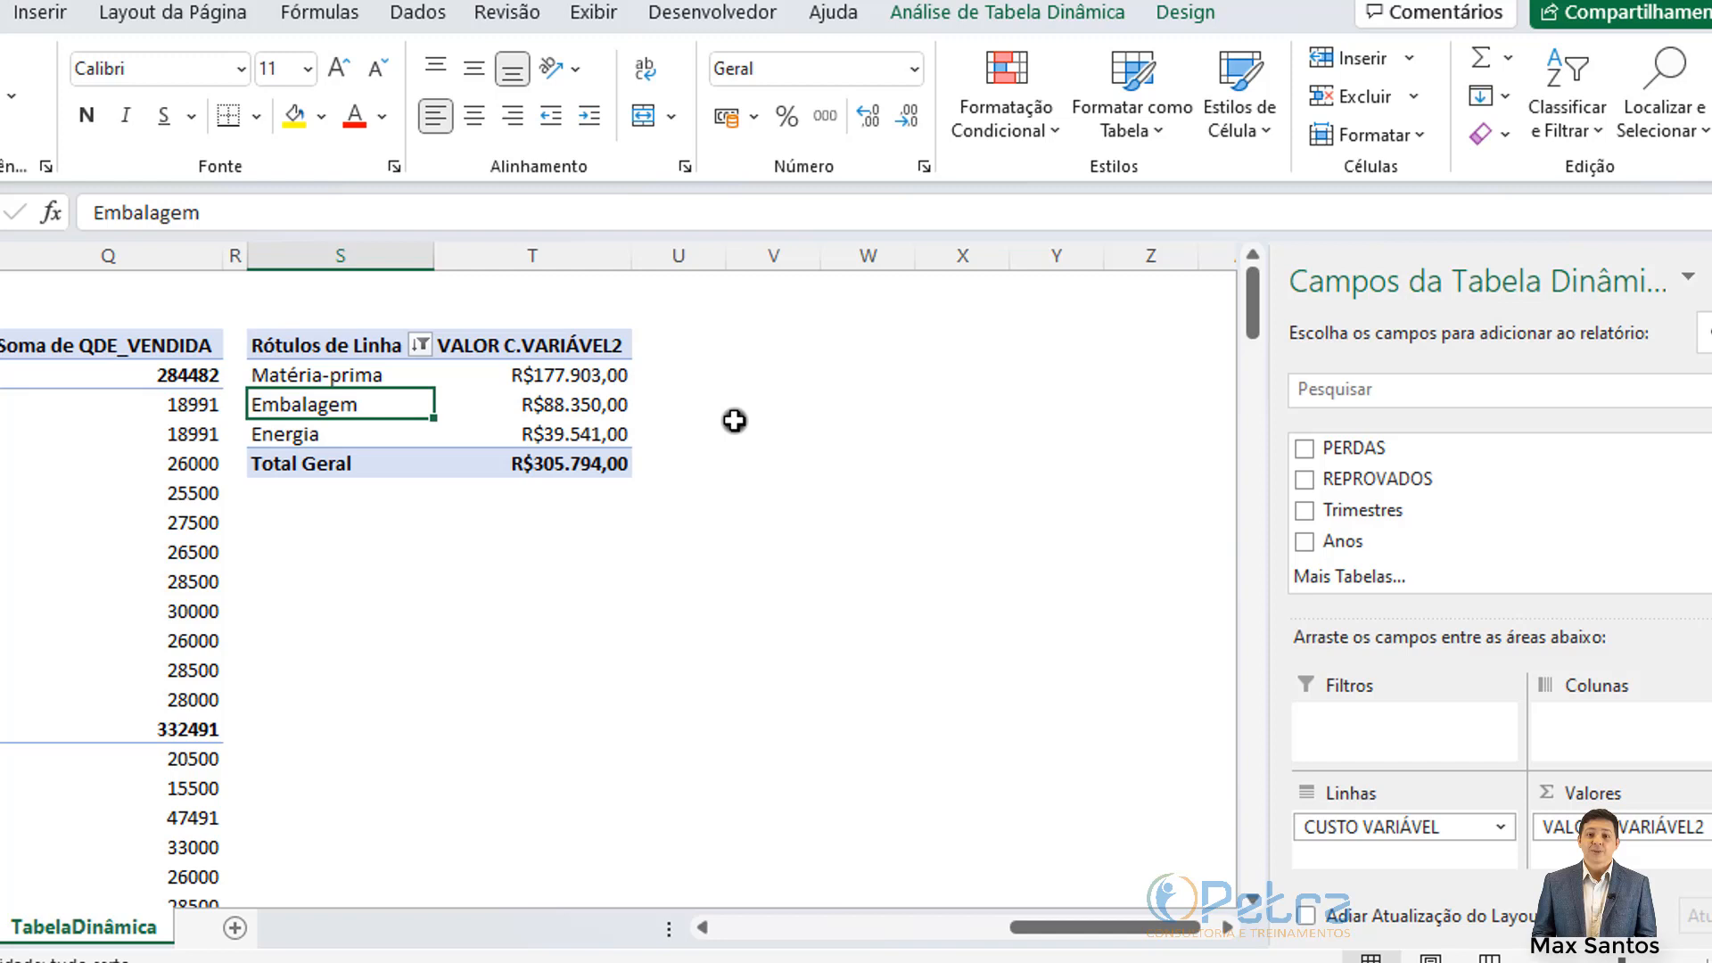
left_click(315, 381)
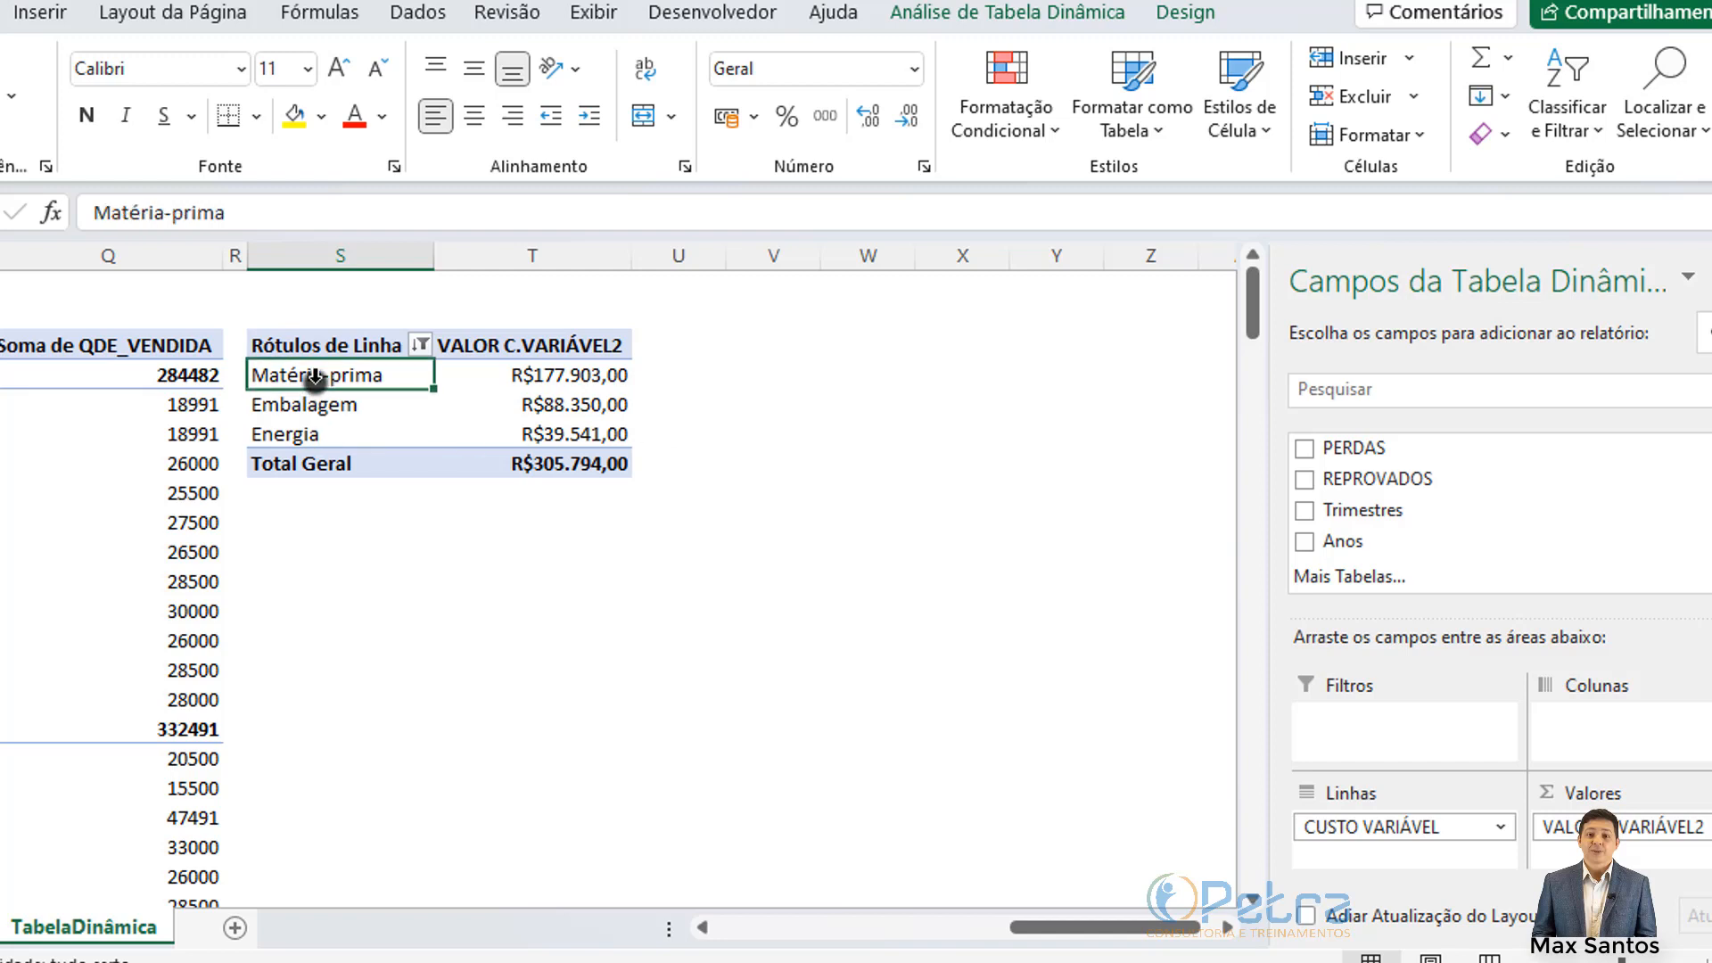
left_click_drag(315, 384, 316, 436)
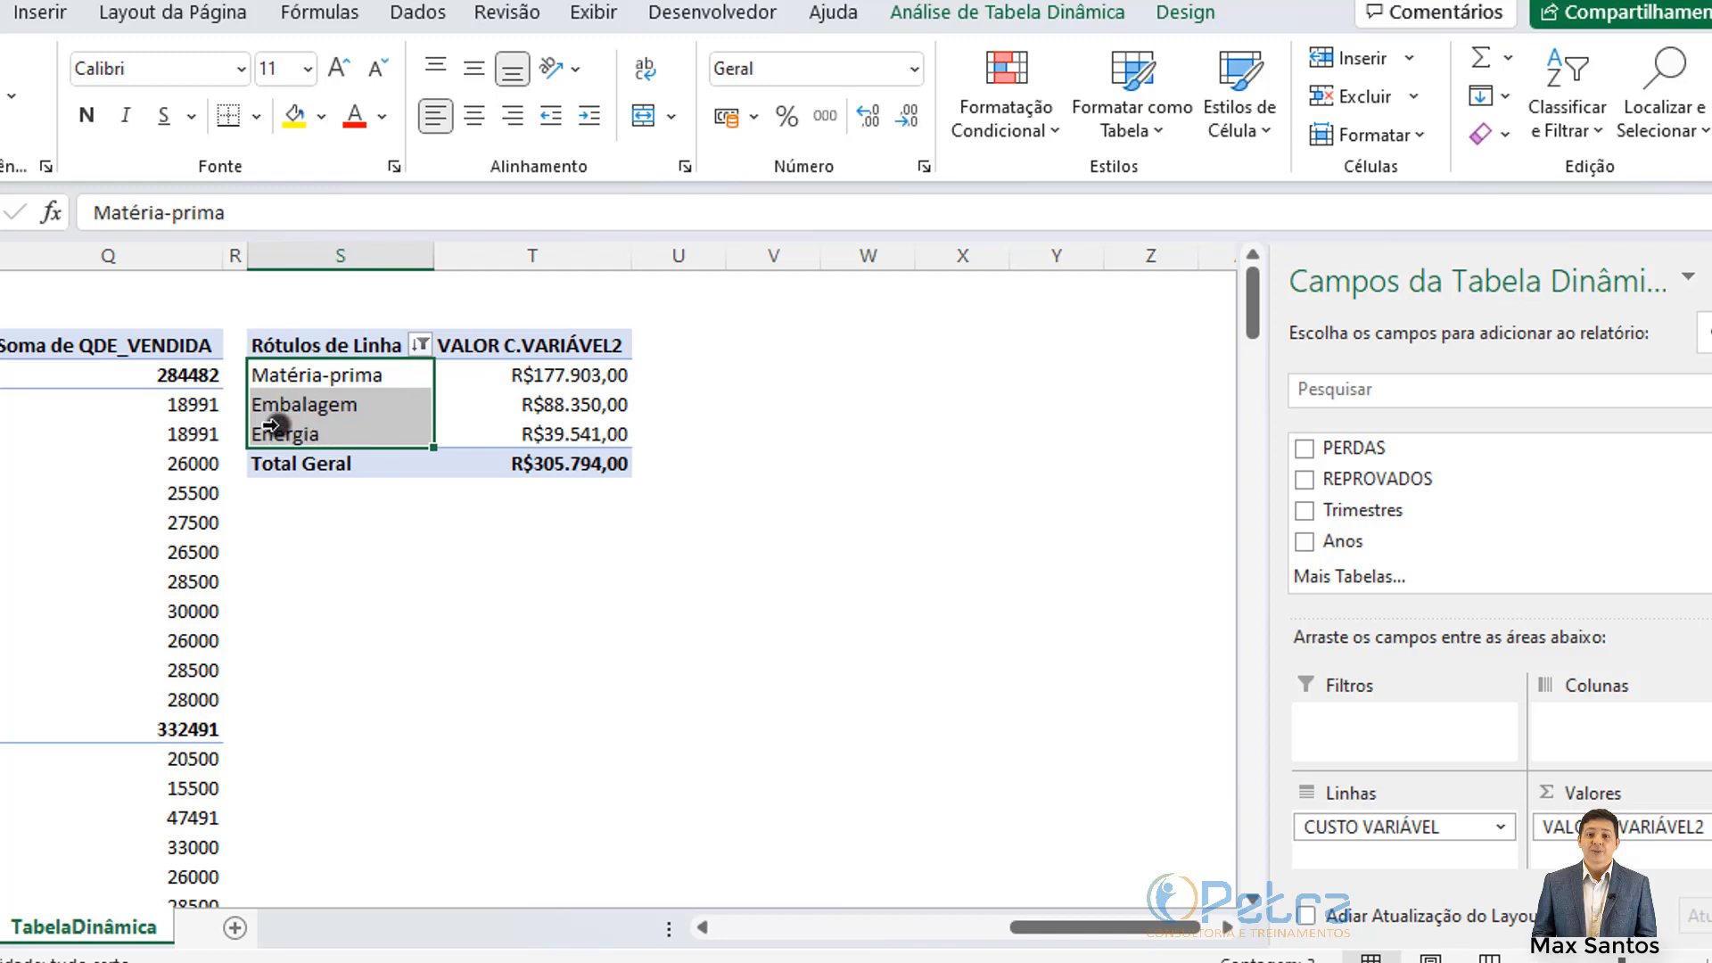
left_click(336, 469)
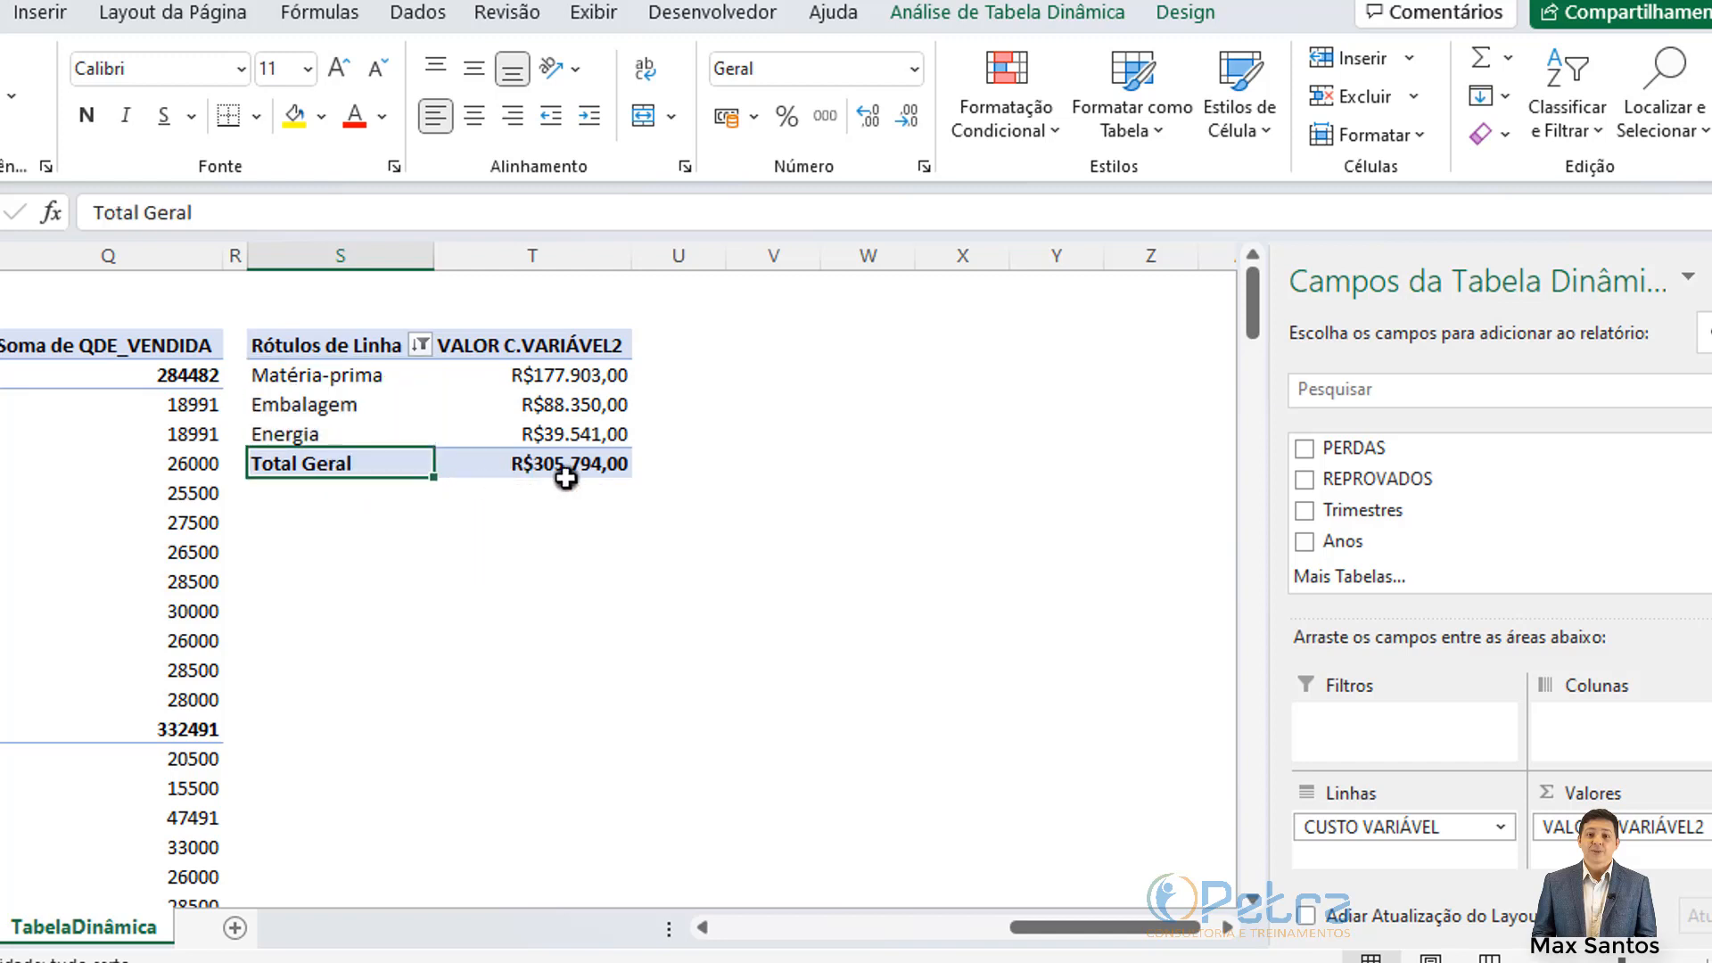
left_click(518, 464)
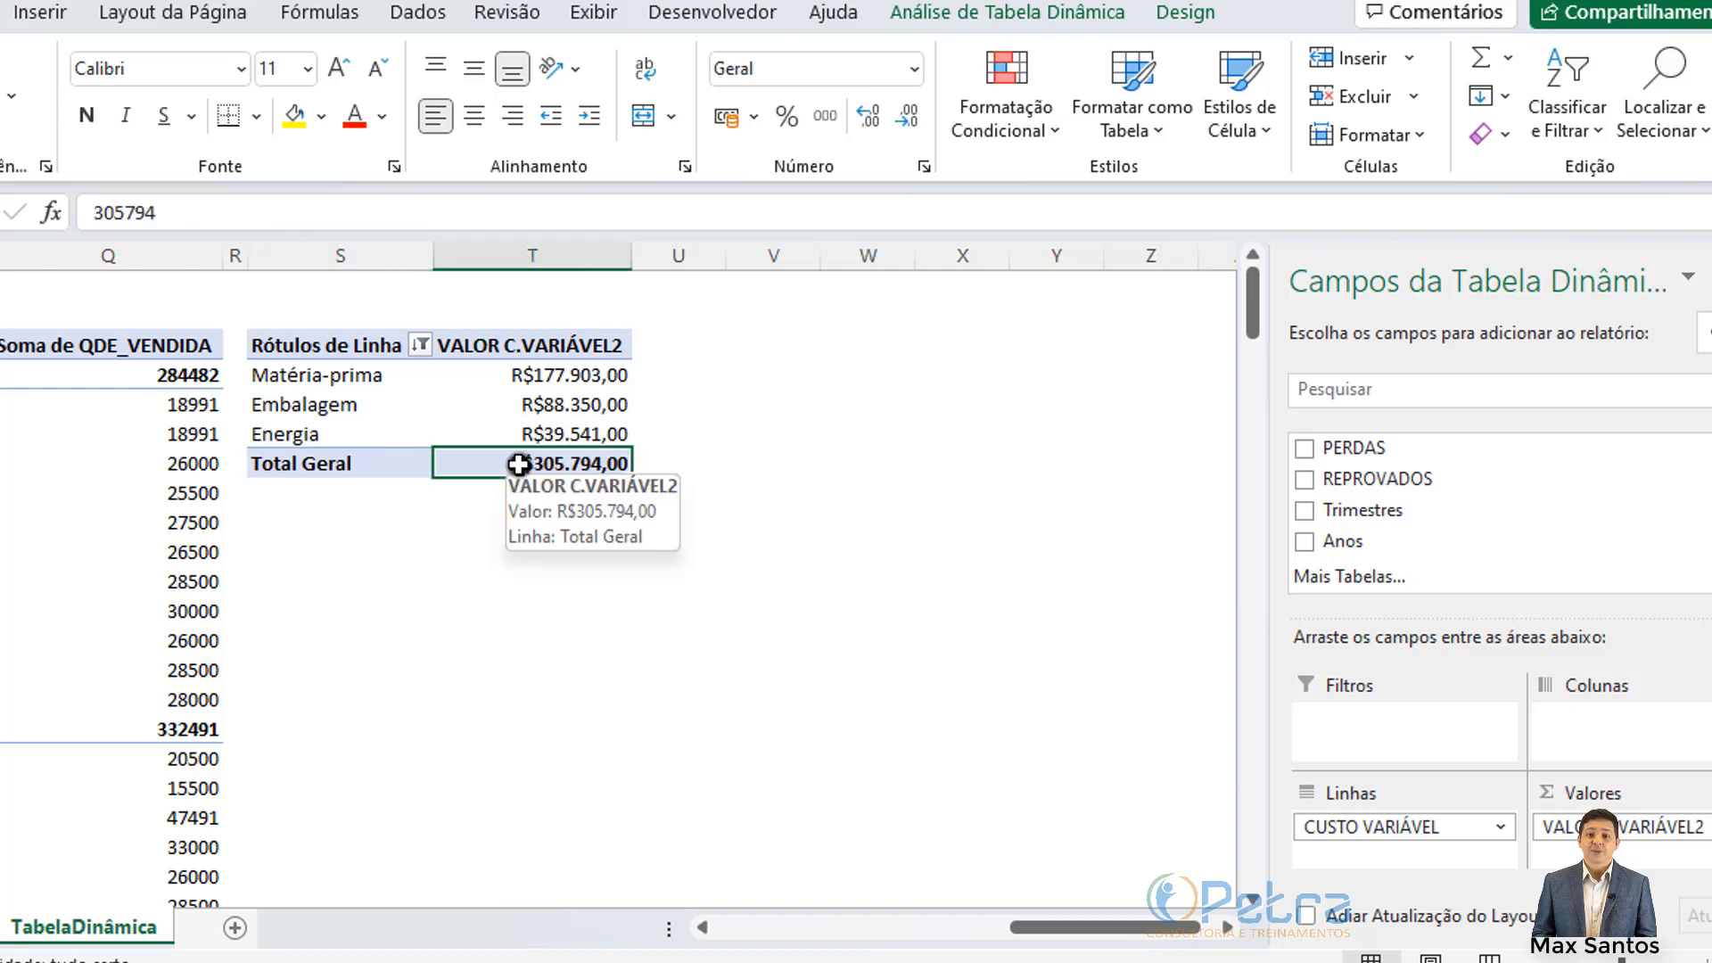
Step: Set Design > Totais Gerais to 'Desabilitado para Linhas e Colunas' on the top-3 cost pivot
right_click(519, 466)
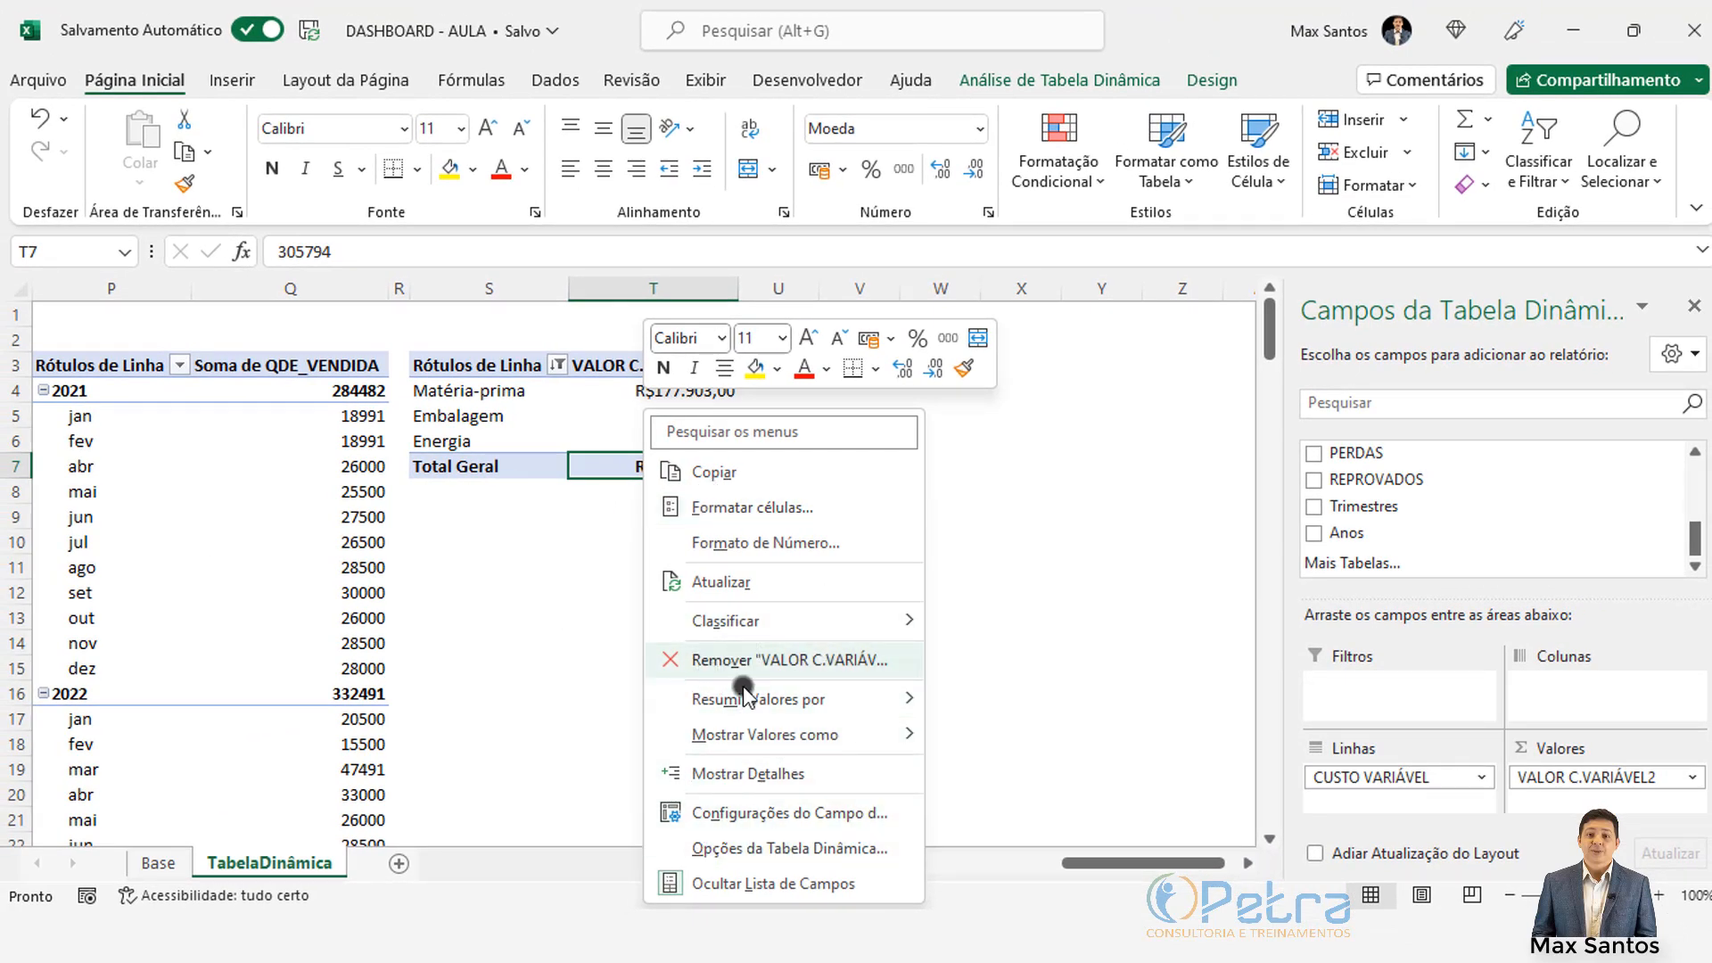
left_click(532, 558)
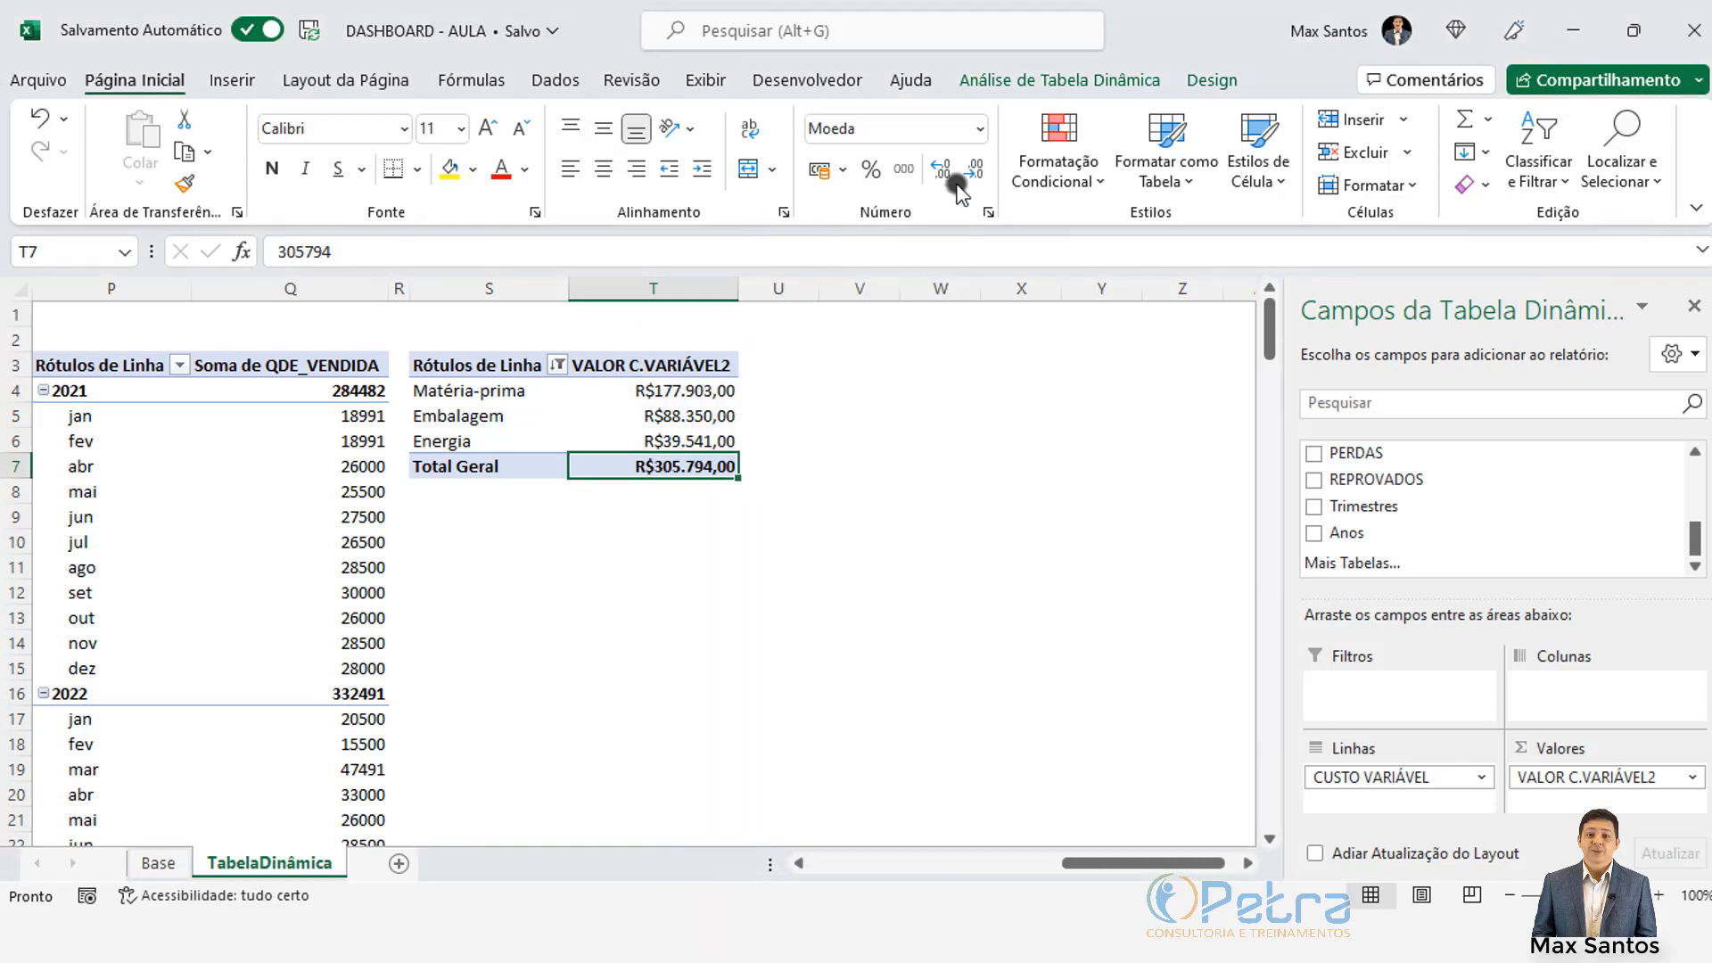
left_click(1219, 81)
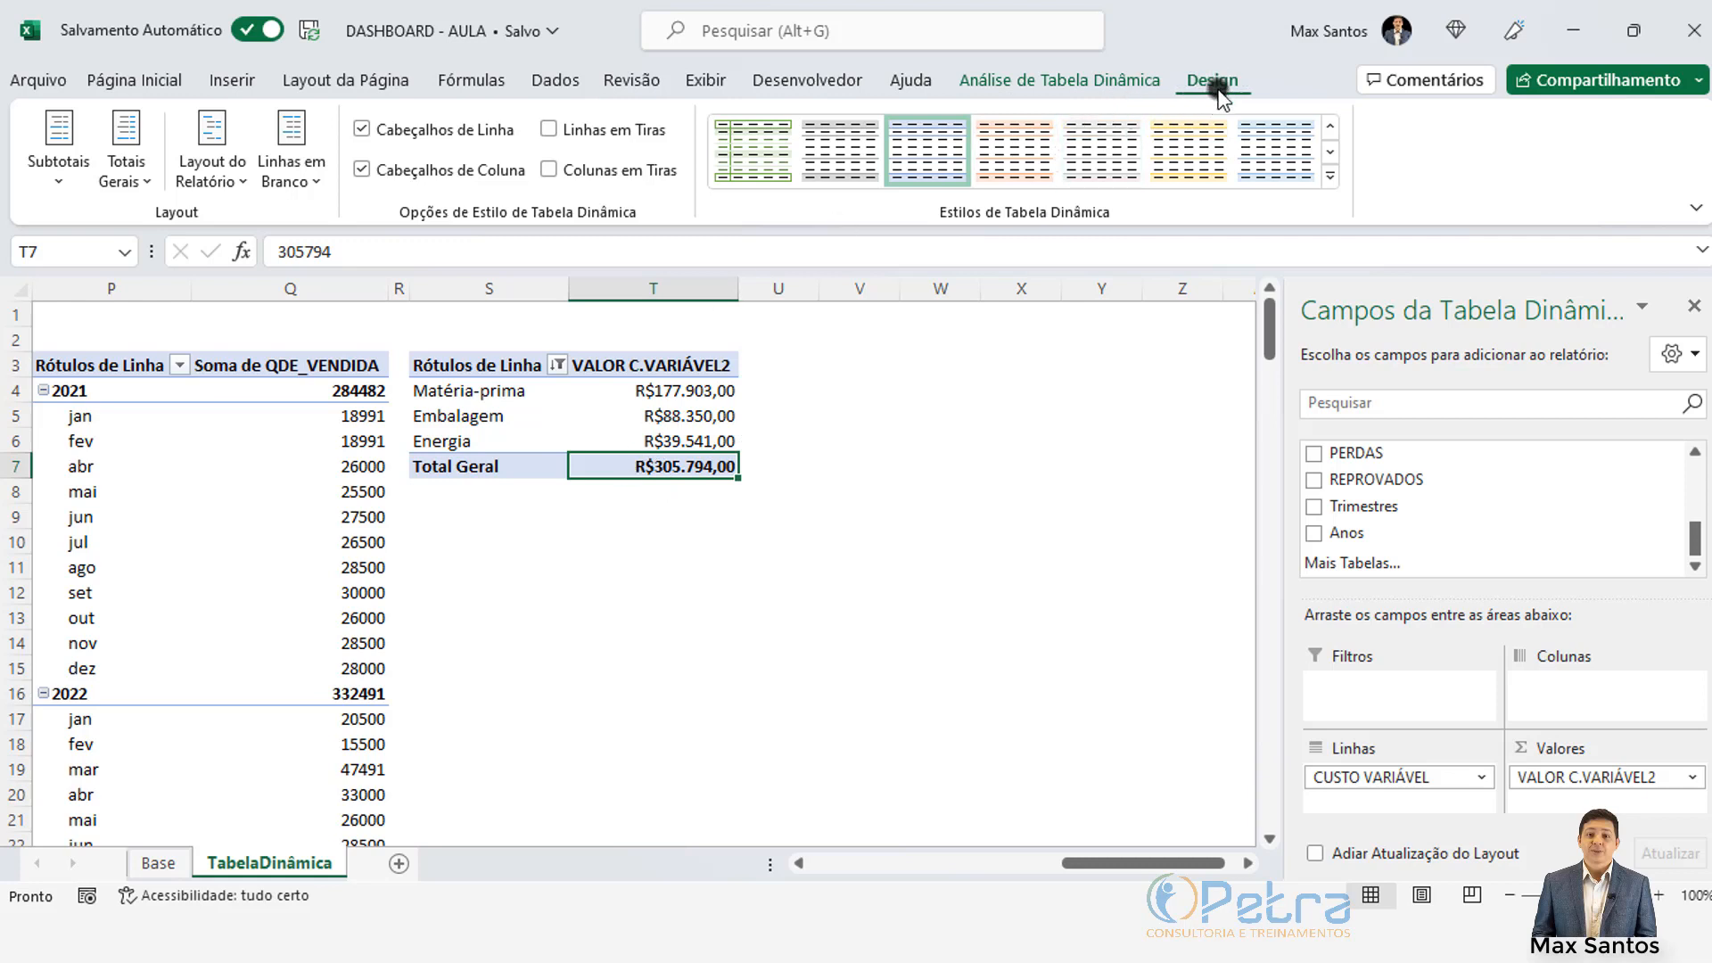
left_click(131, 182)
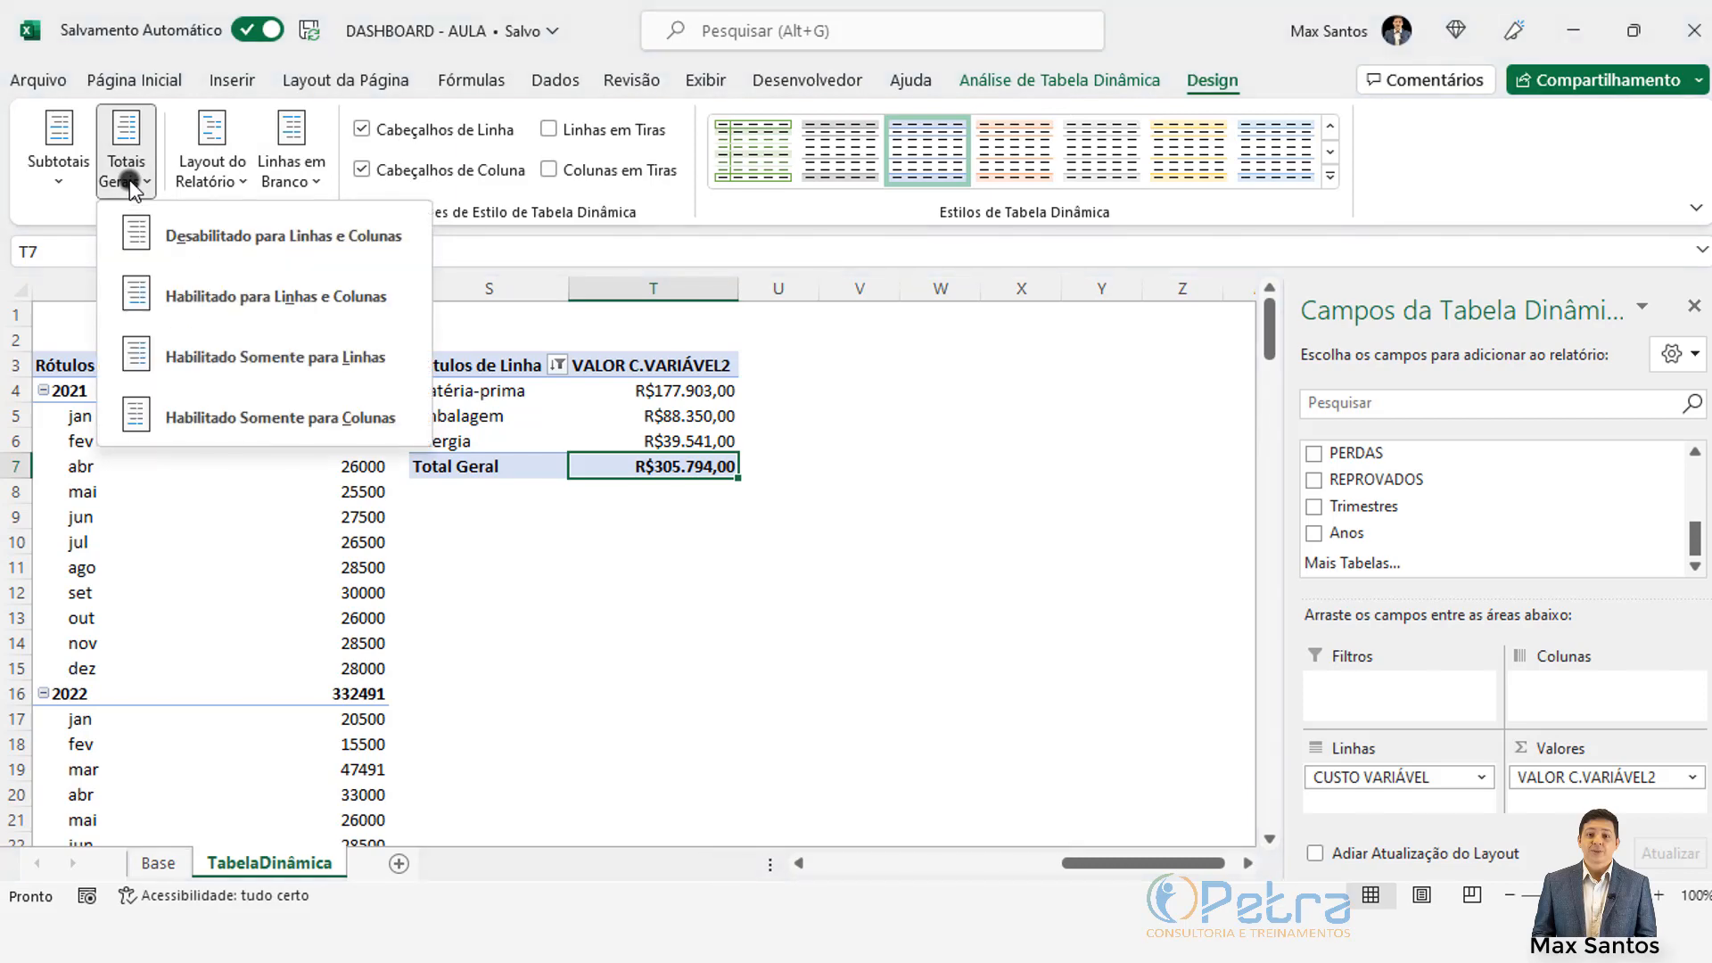
left_click(276, 252)
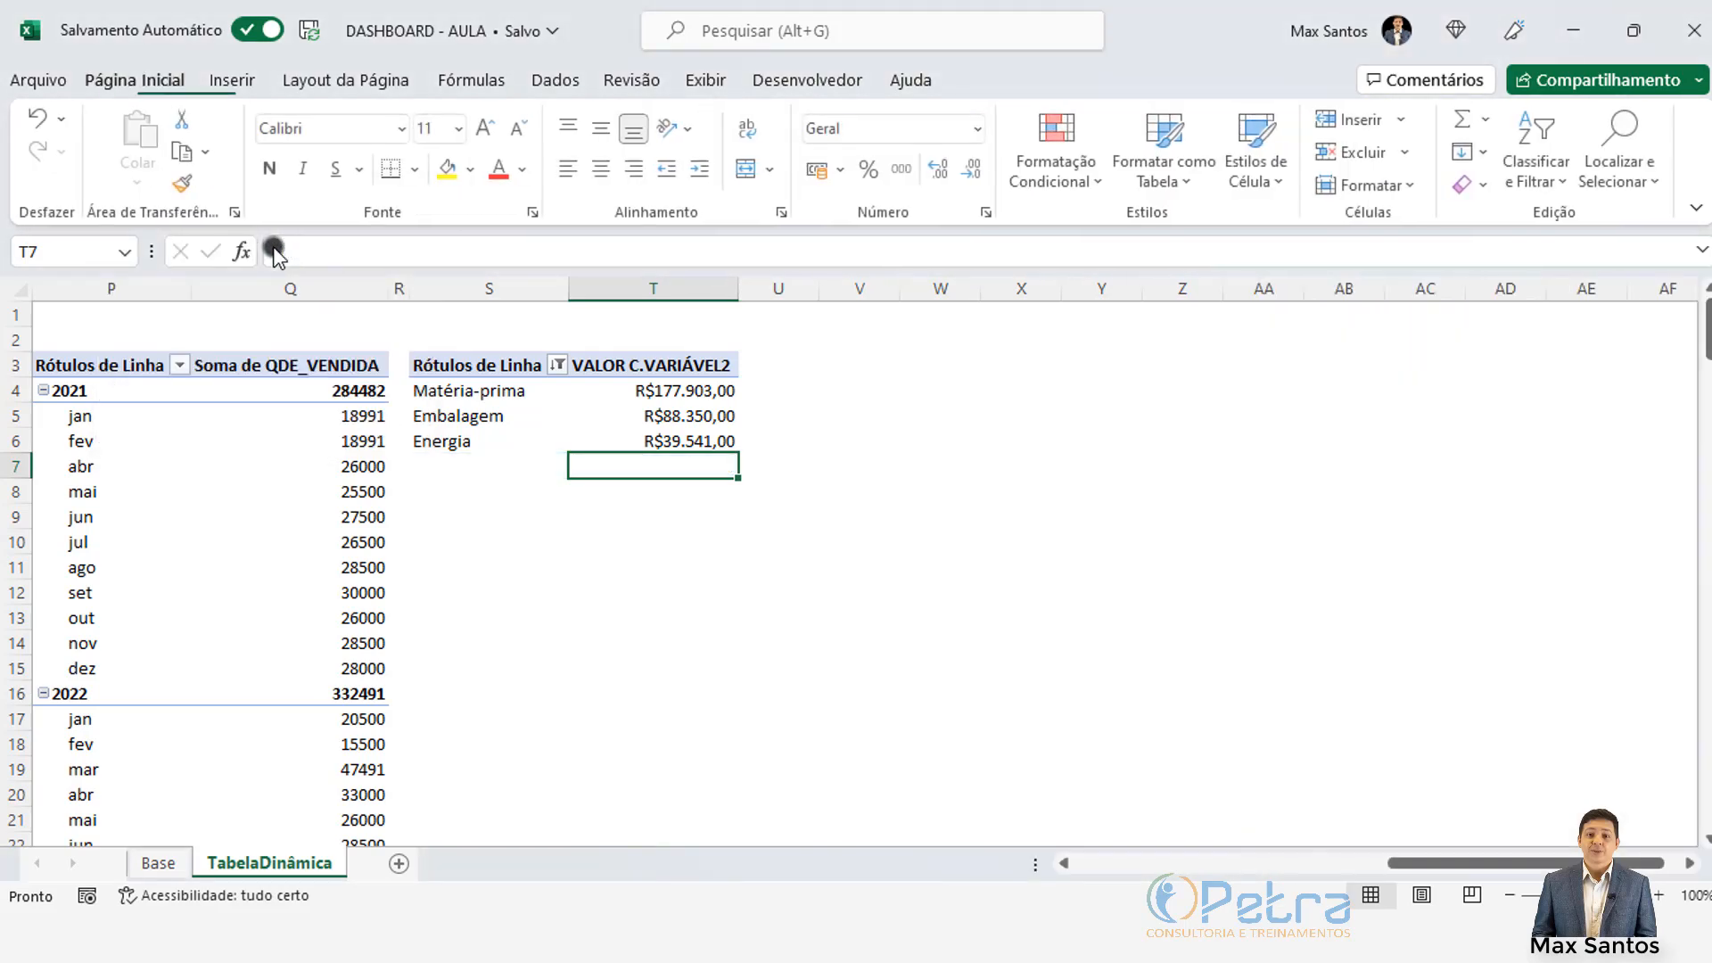
left_click(679, 443)
Step: Set the QDE_VENDIDA pivot's Subtotais to 'Mostrar Todos os Subtotais no Final do Grupo'
left_click(267, 436)
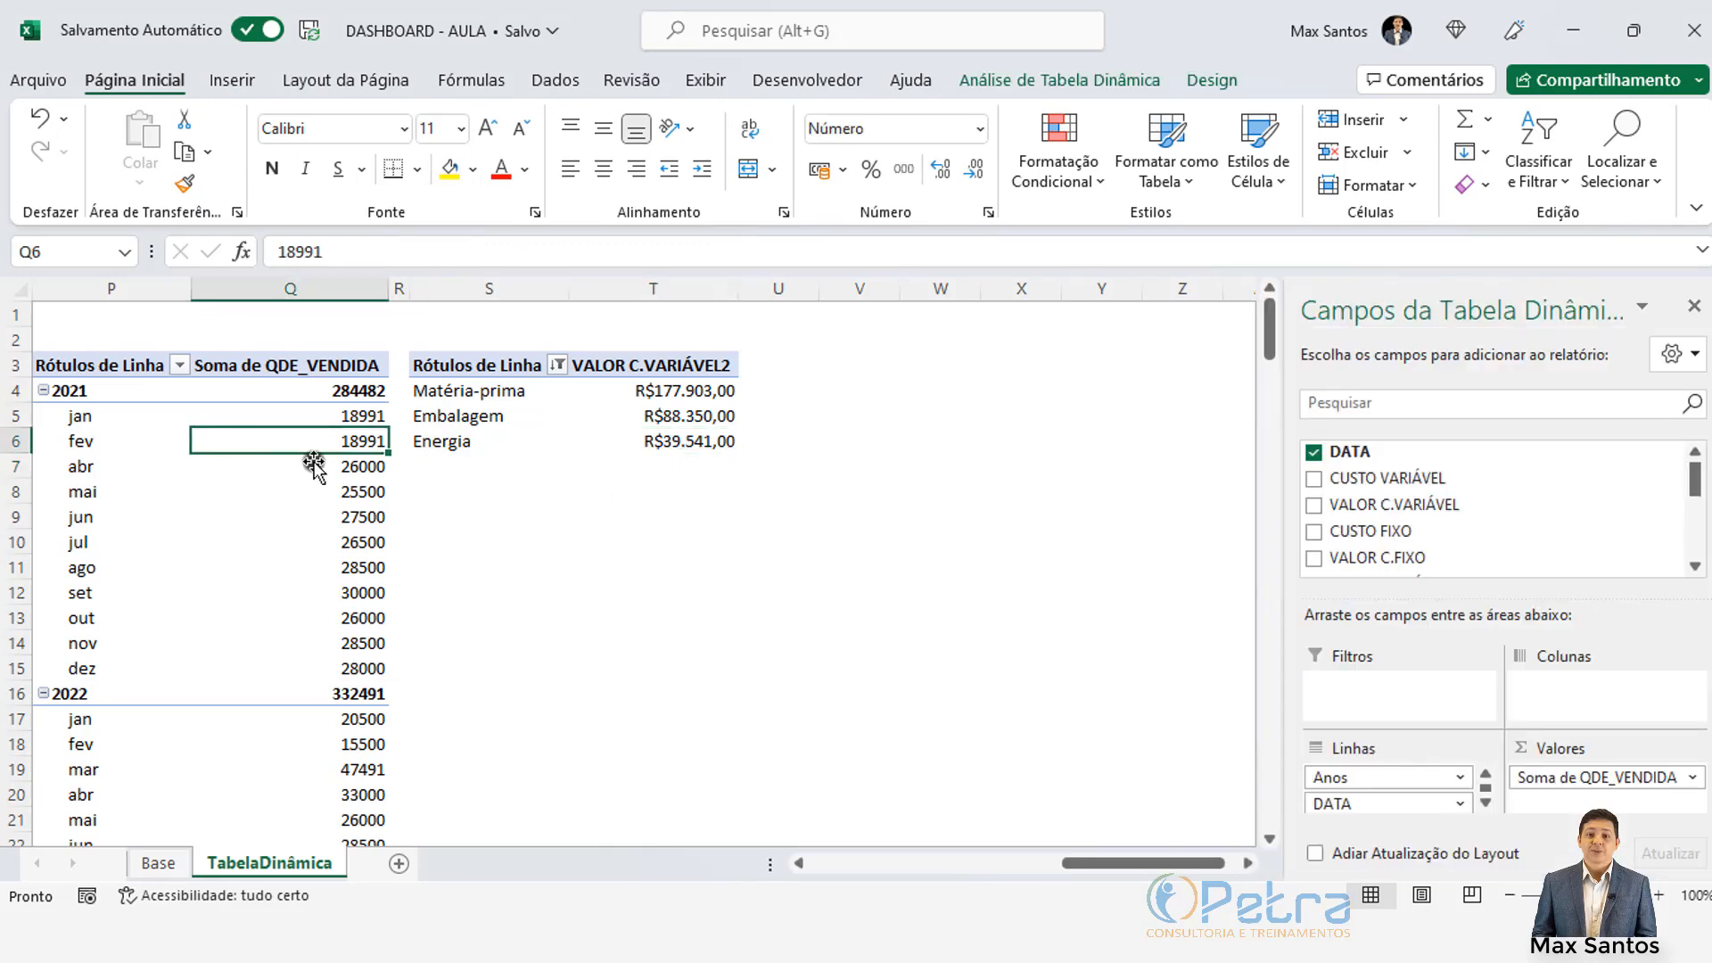
left_click_drag(1141, 863, 1081, 886)
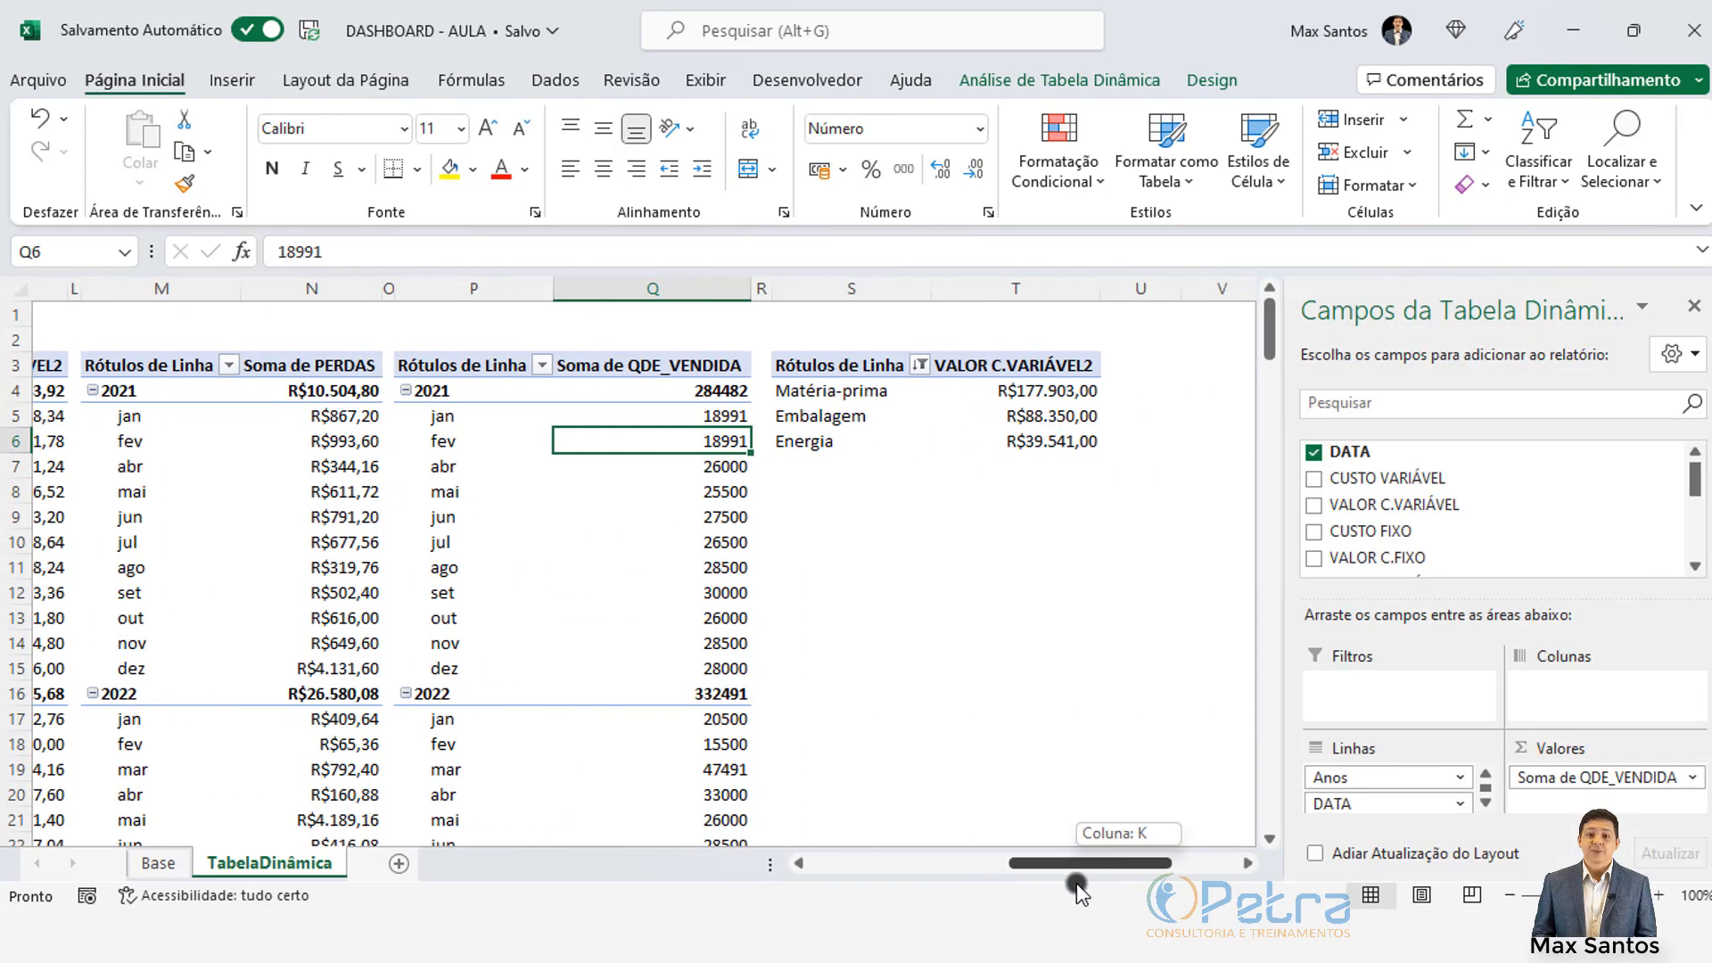
left_click(477, 419)
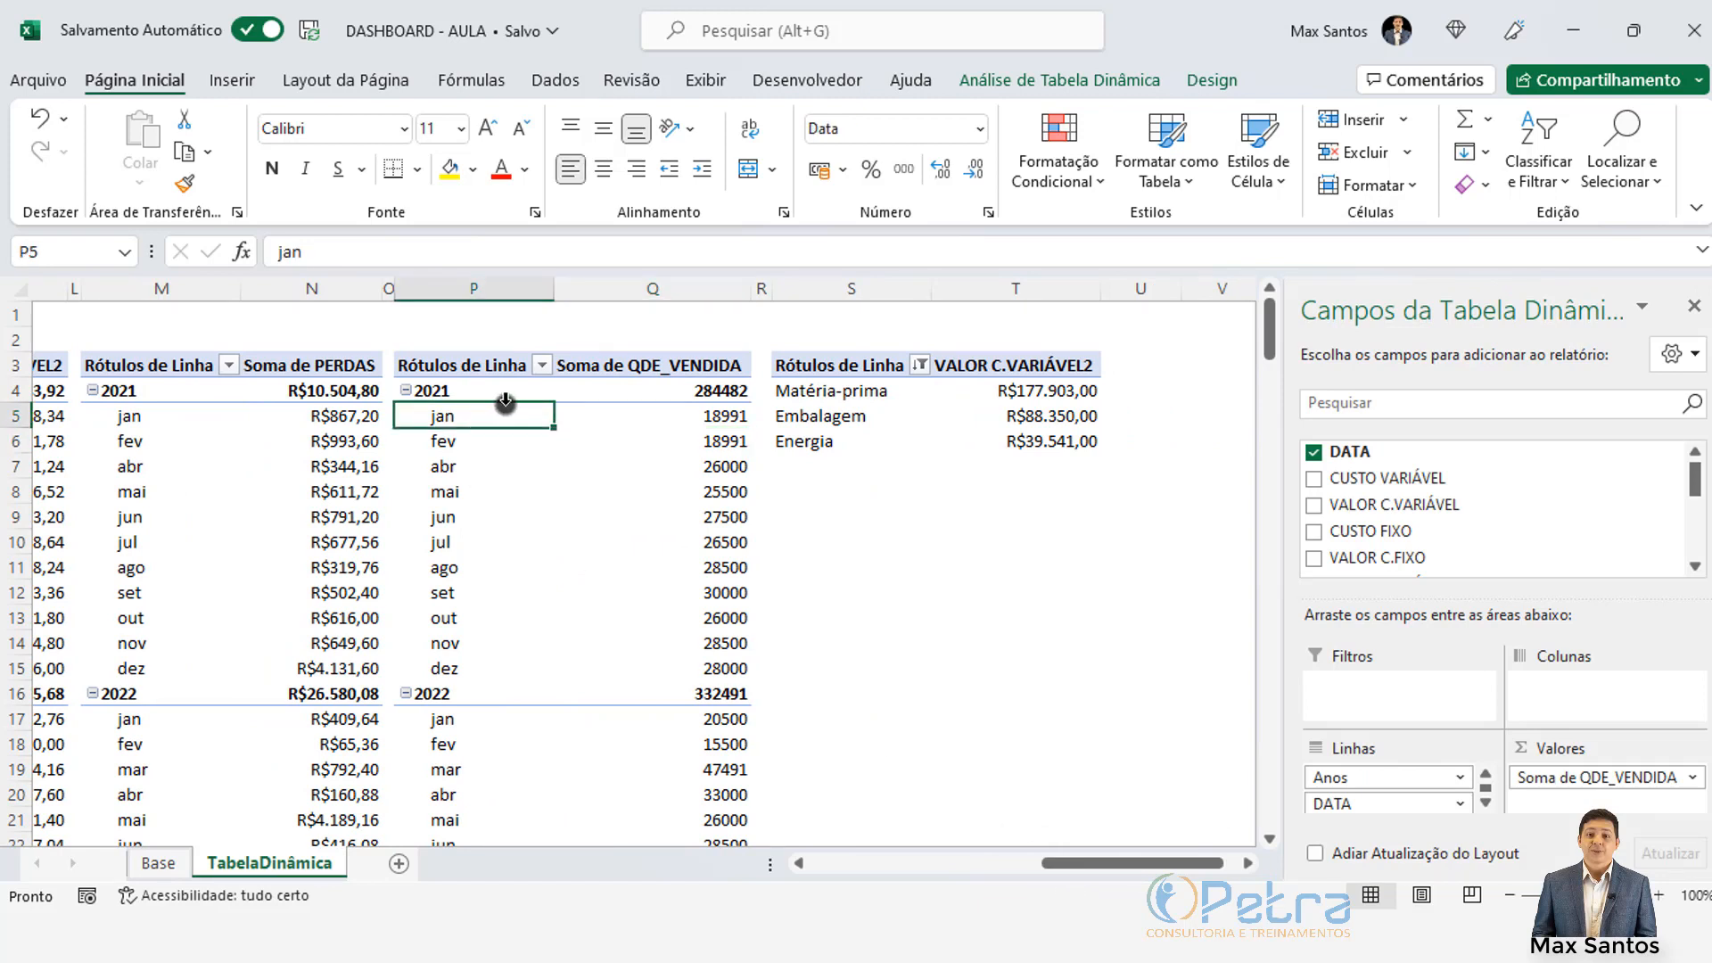
left_click(724, 391)
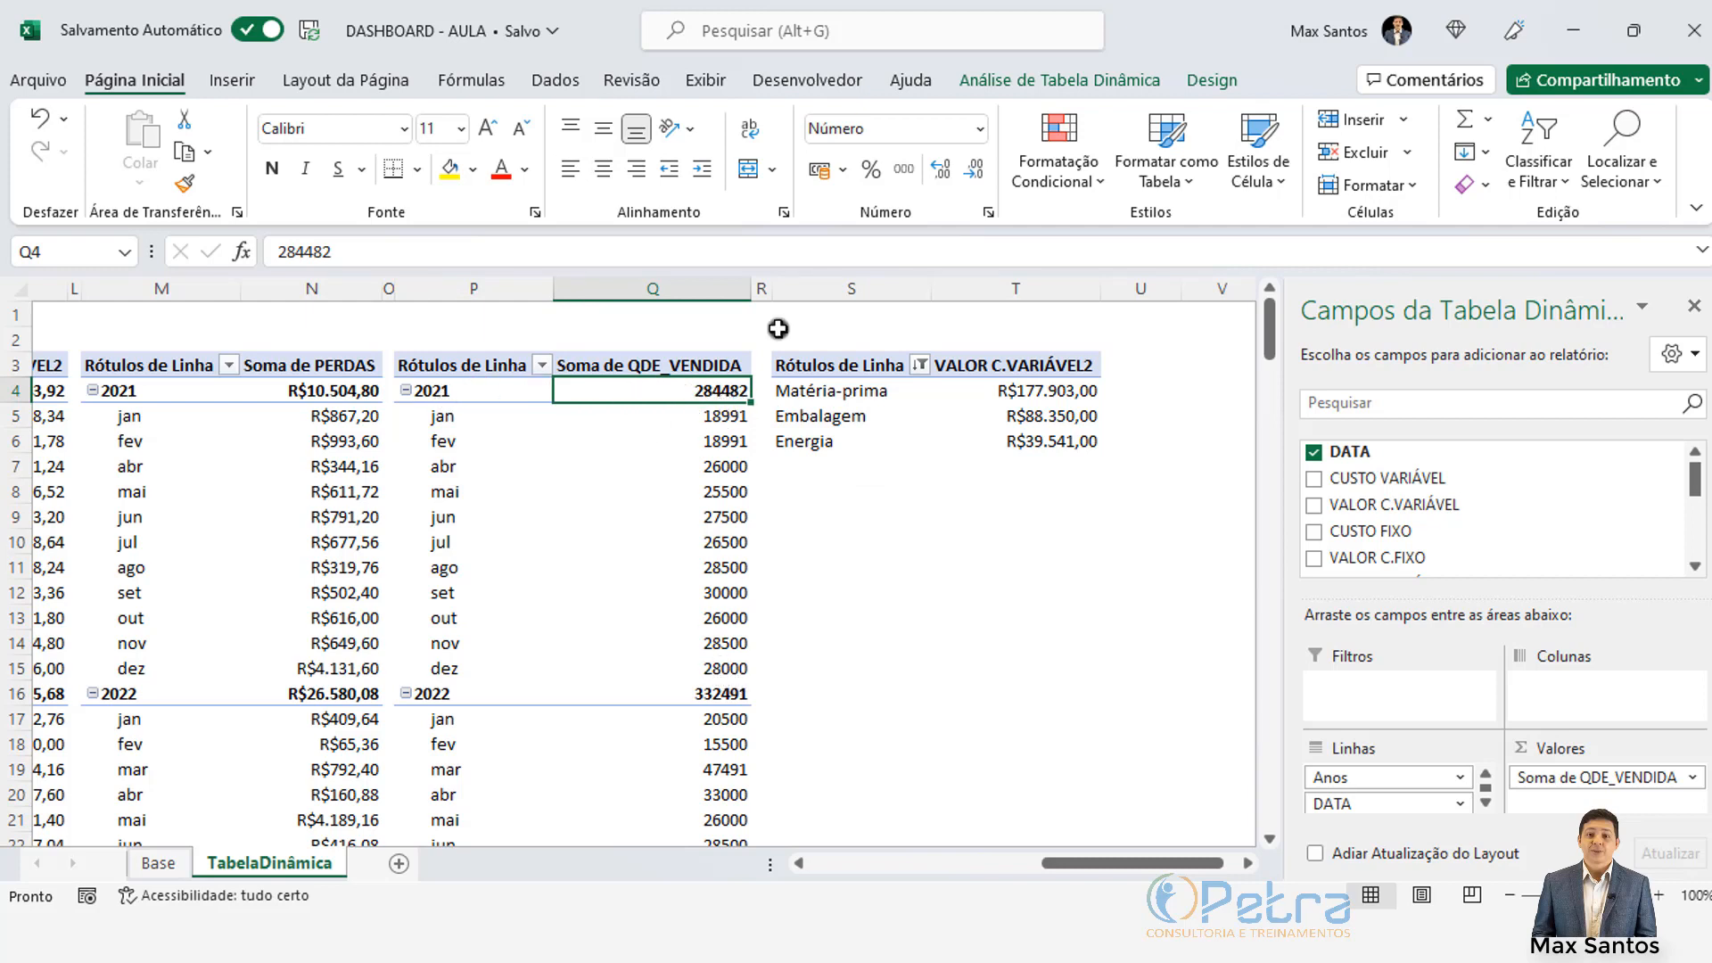
left_click(1208, 85)
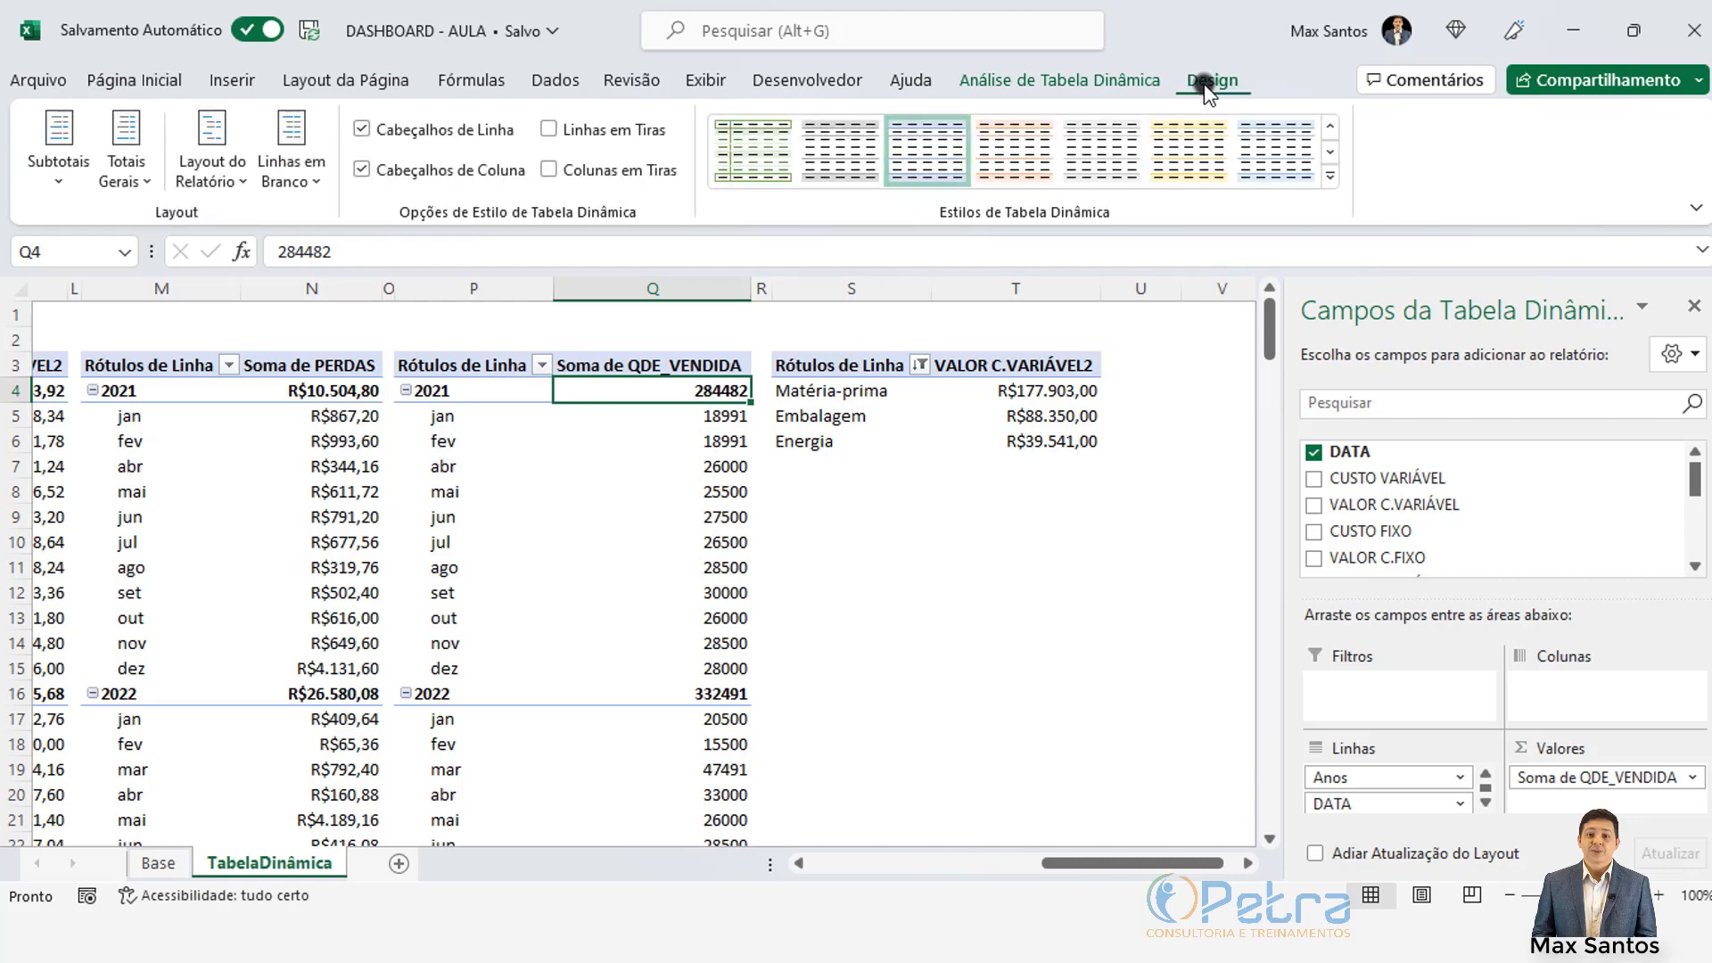
left_click(58, 170)
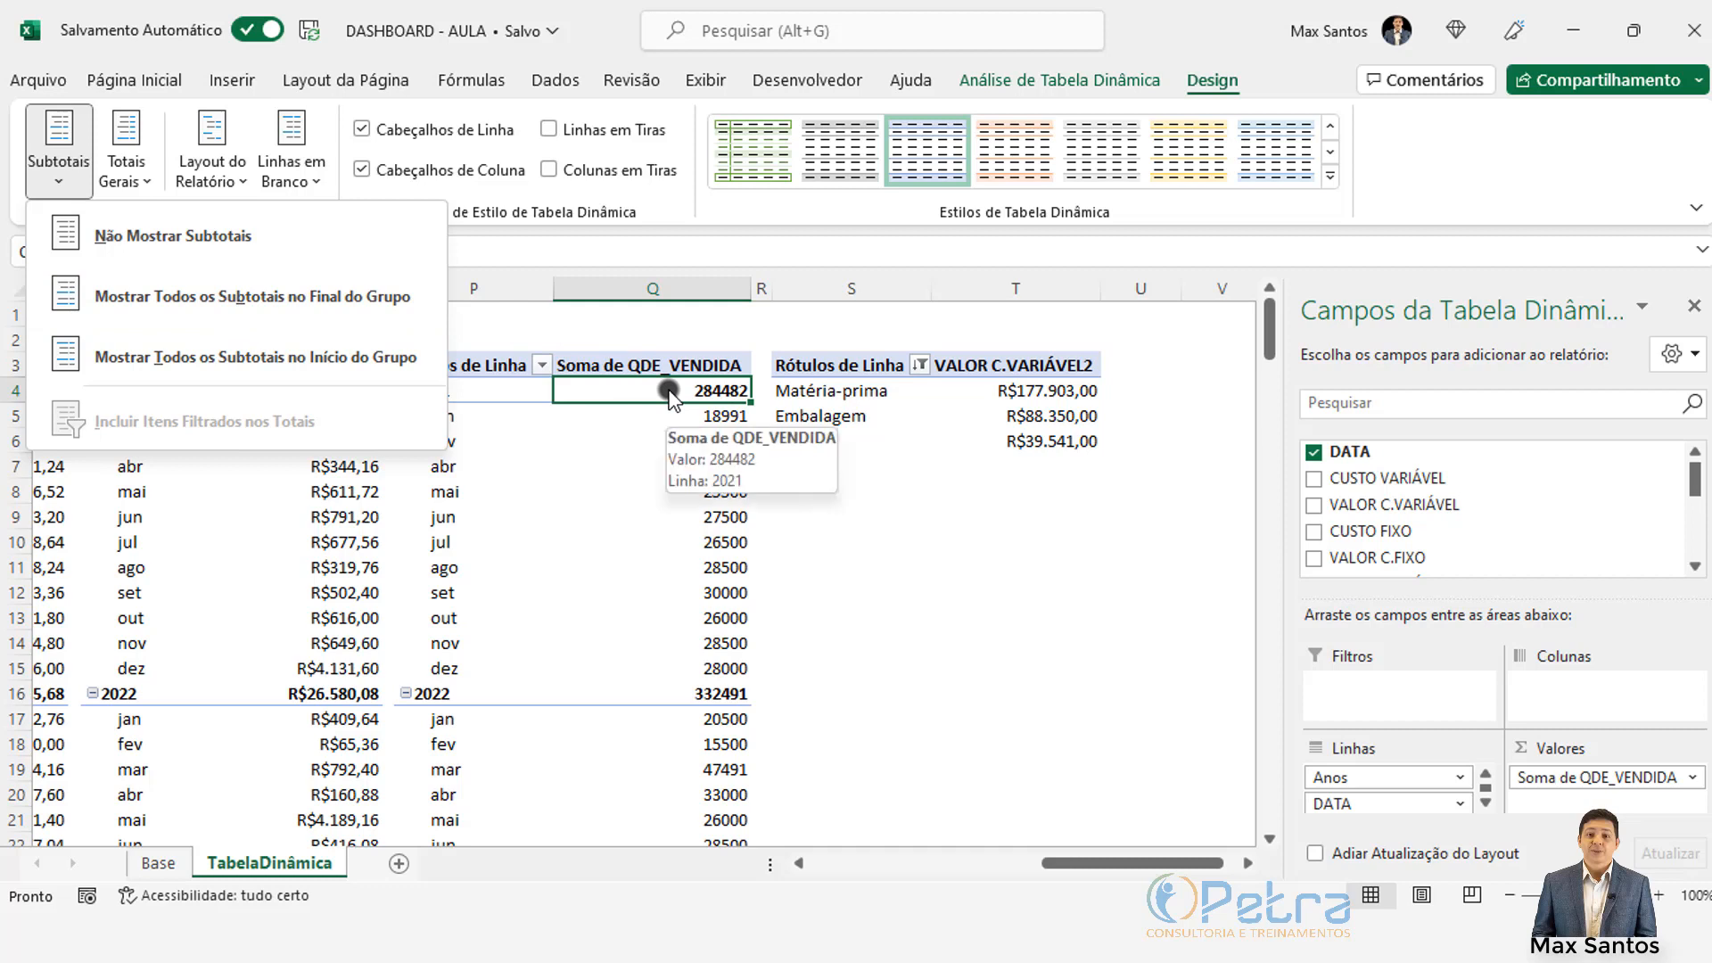
left_click(264, 303)
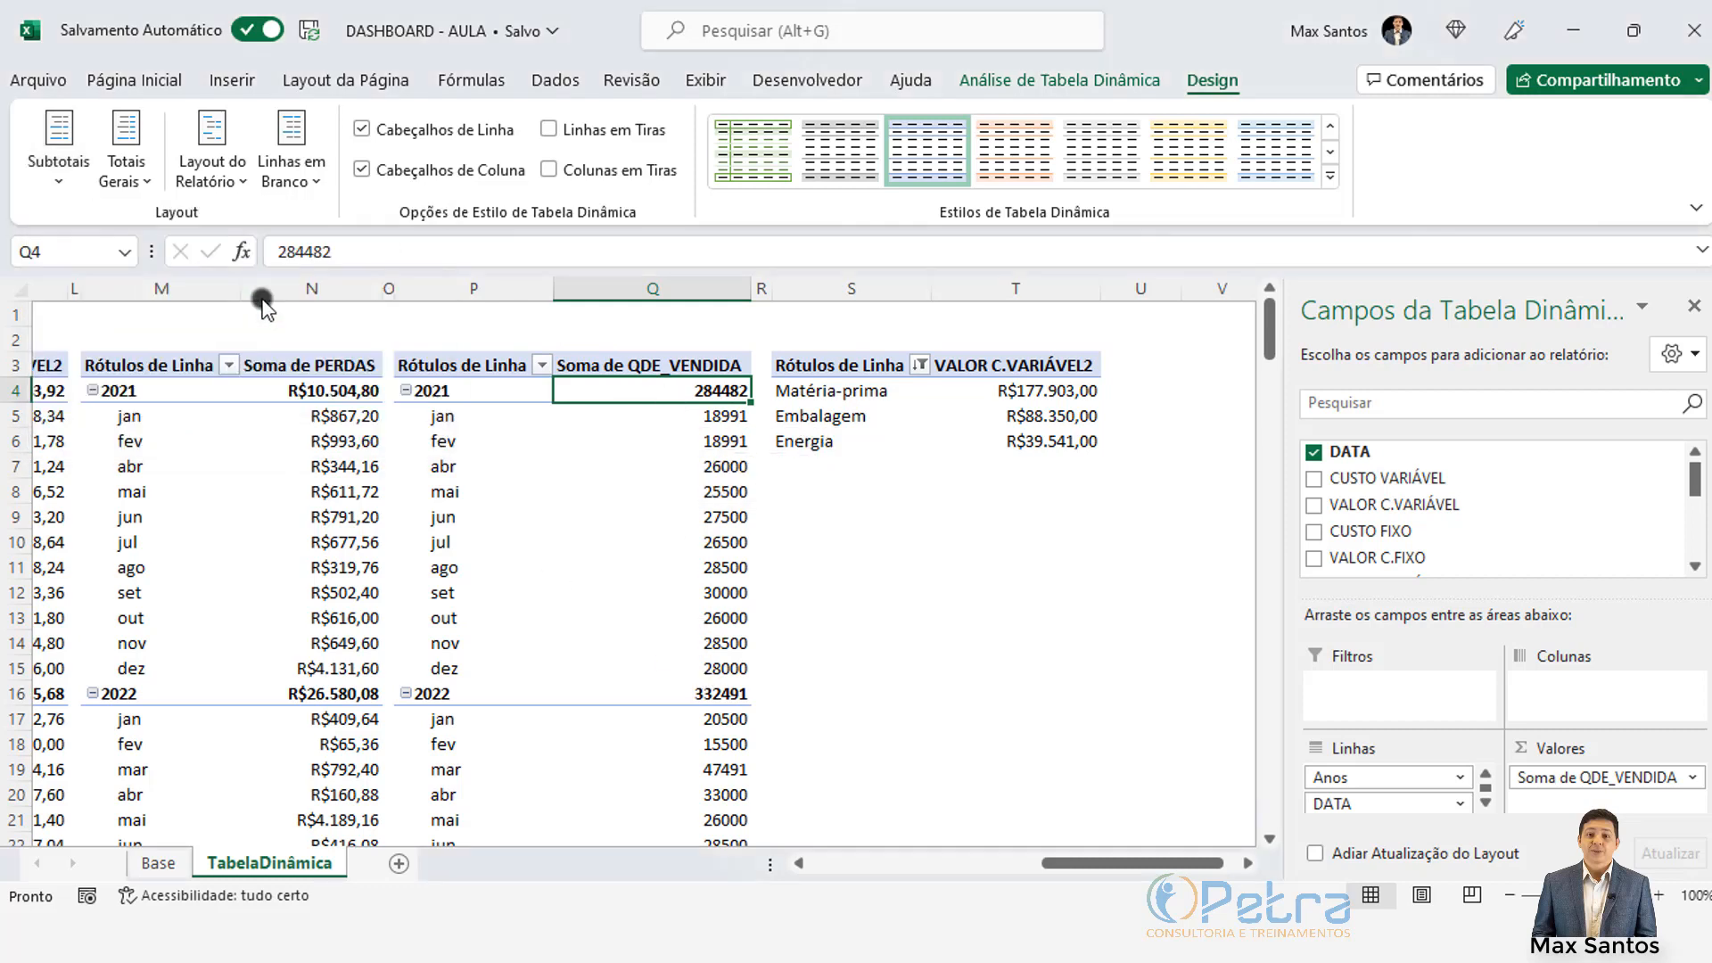
Step: Verify the 2021 Total of 284482 against the 2021 monthly quantities
left_click(635, 695)
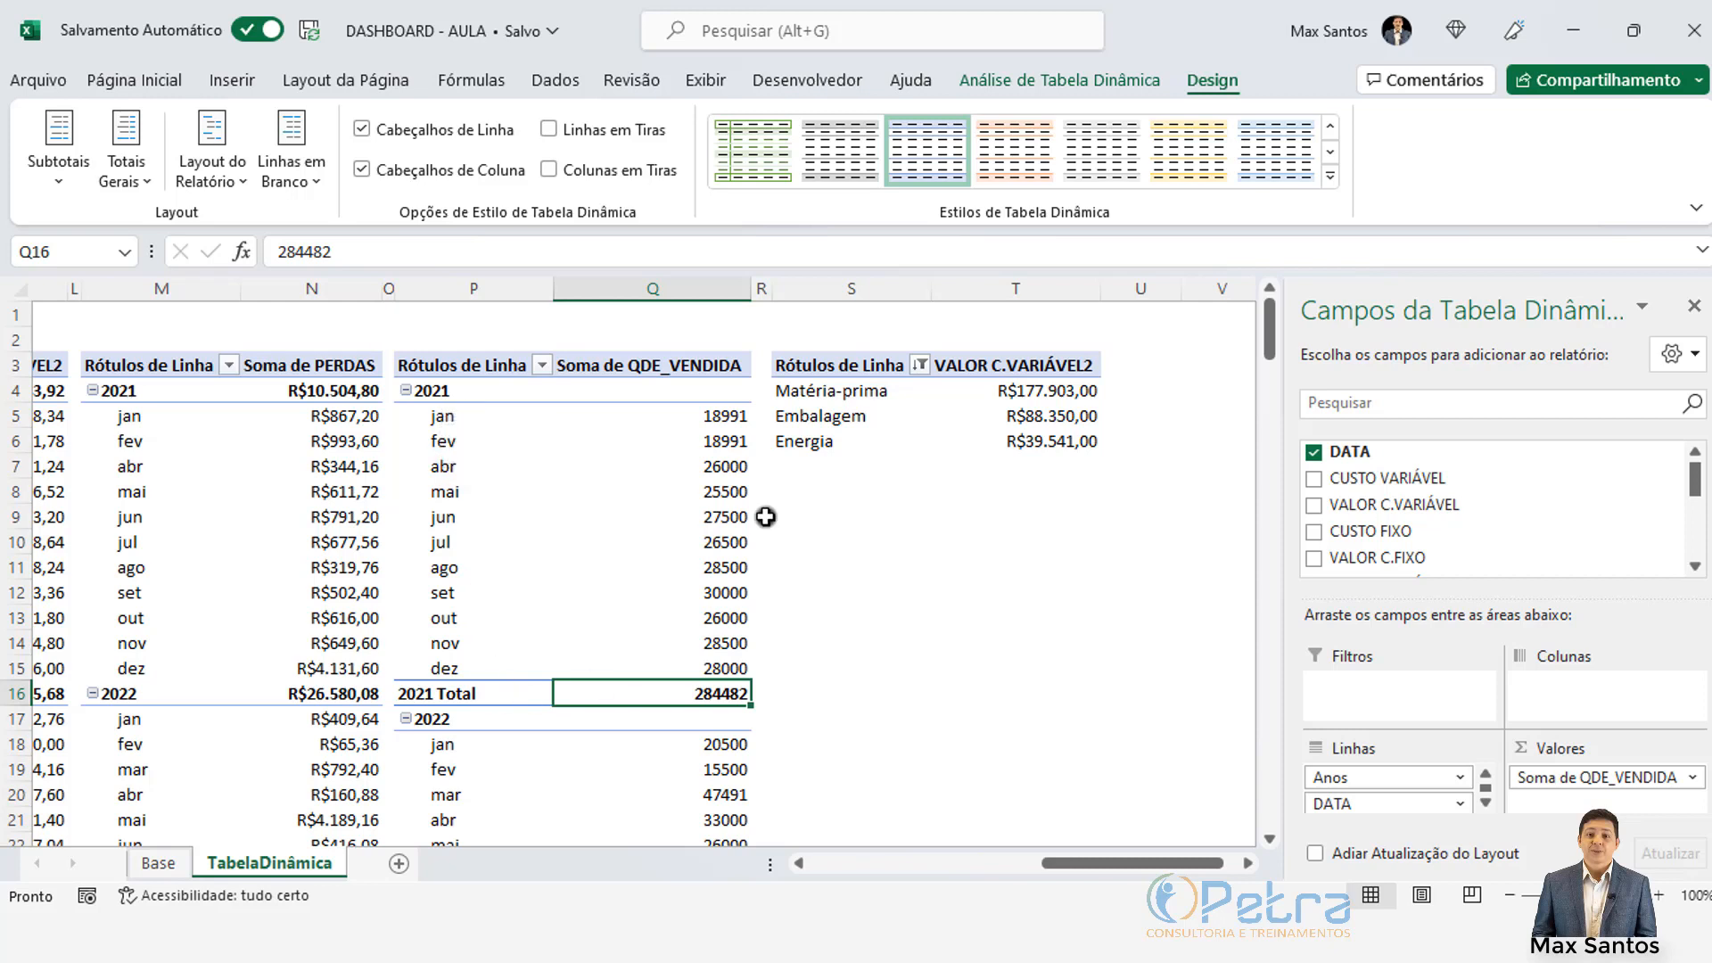
left_click_drag(722, 419, 722, 671)
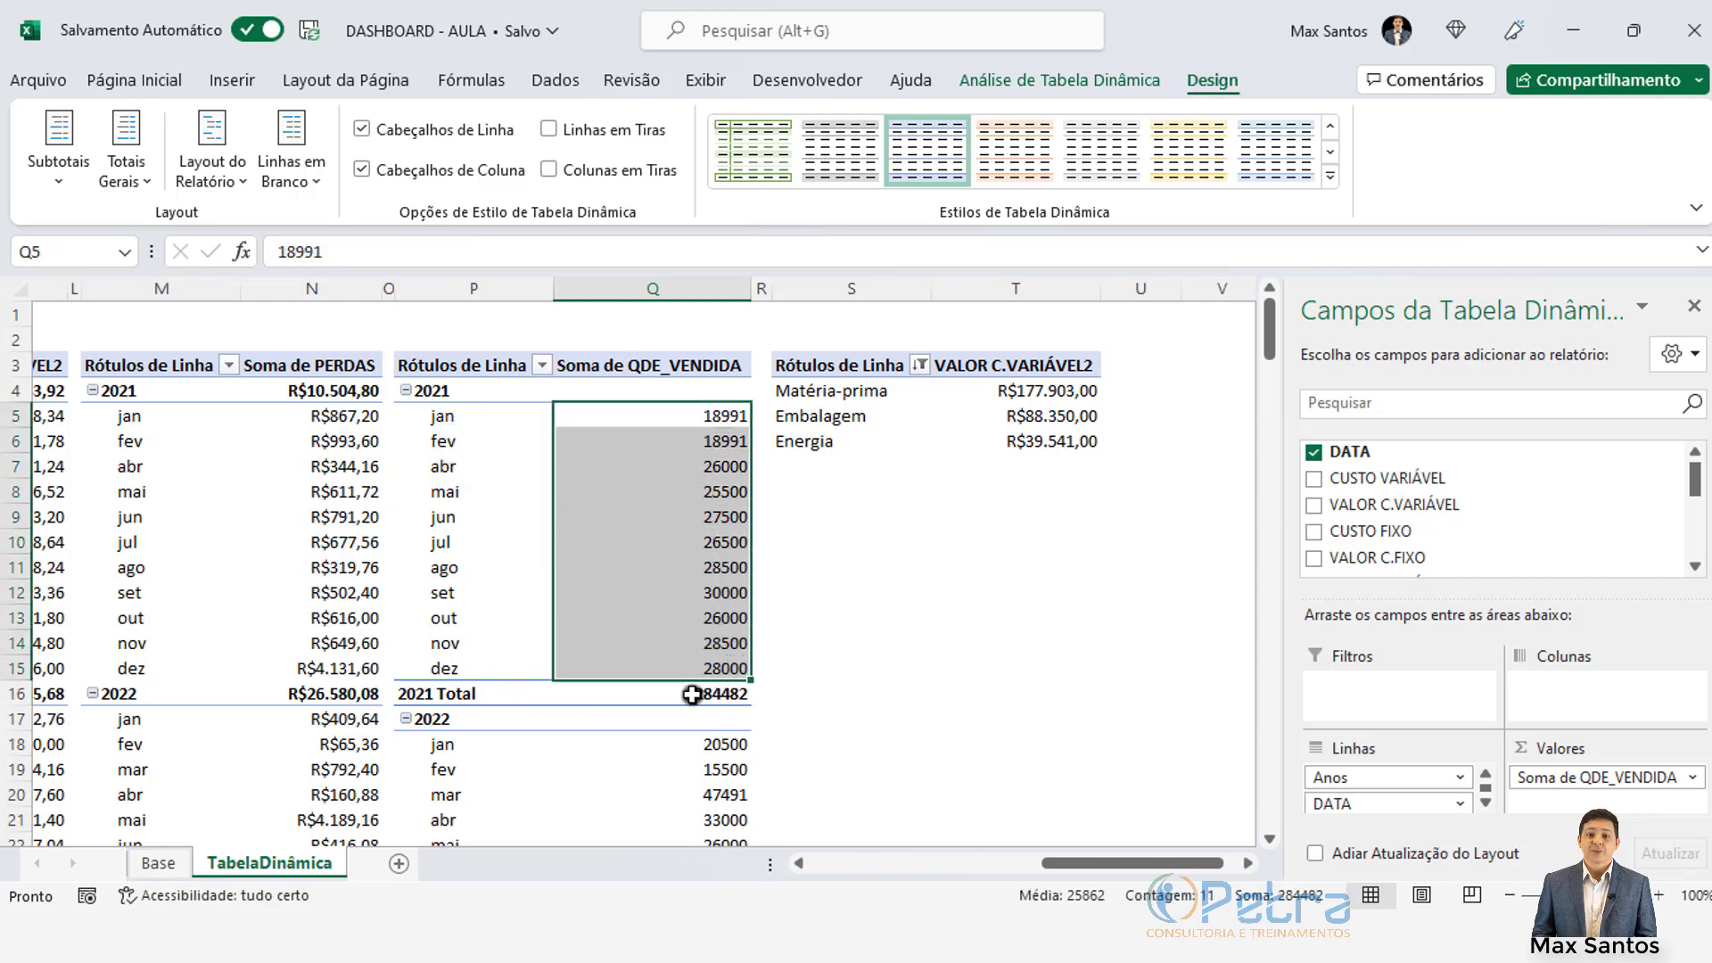
left_click(670, 701)
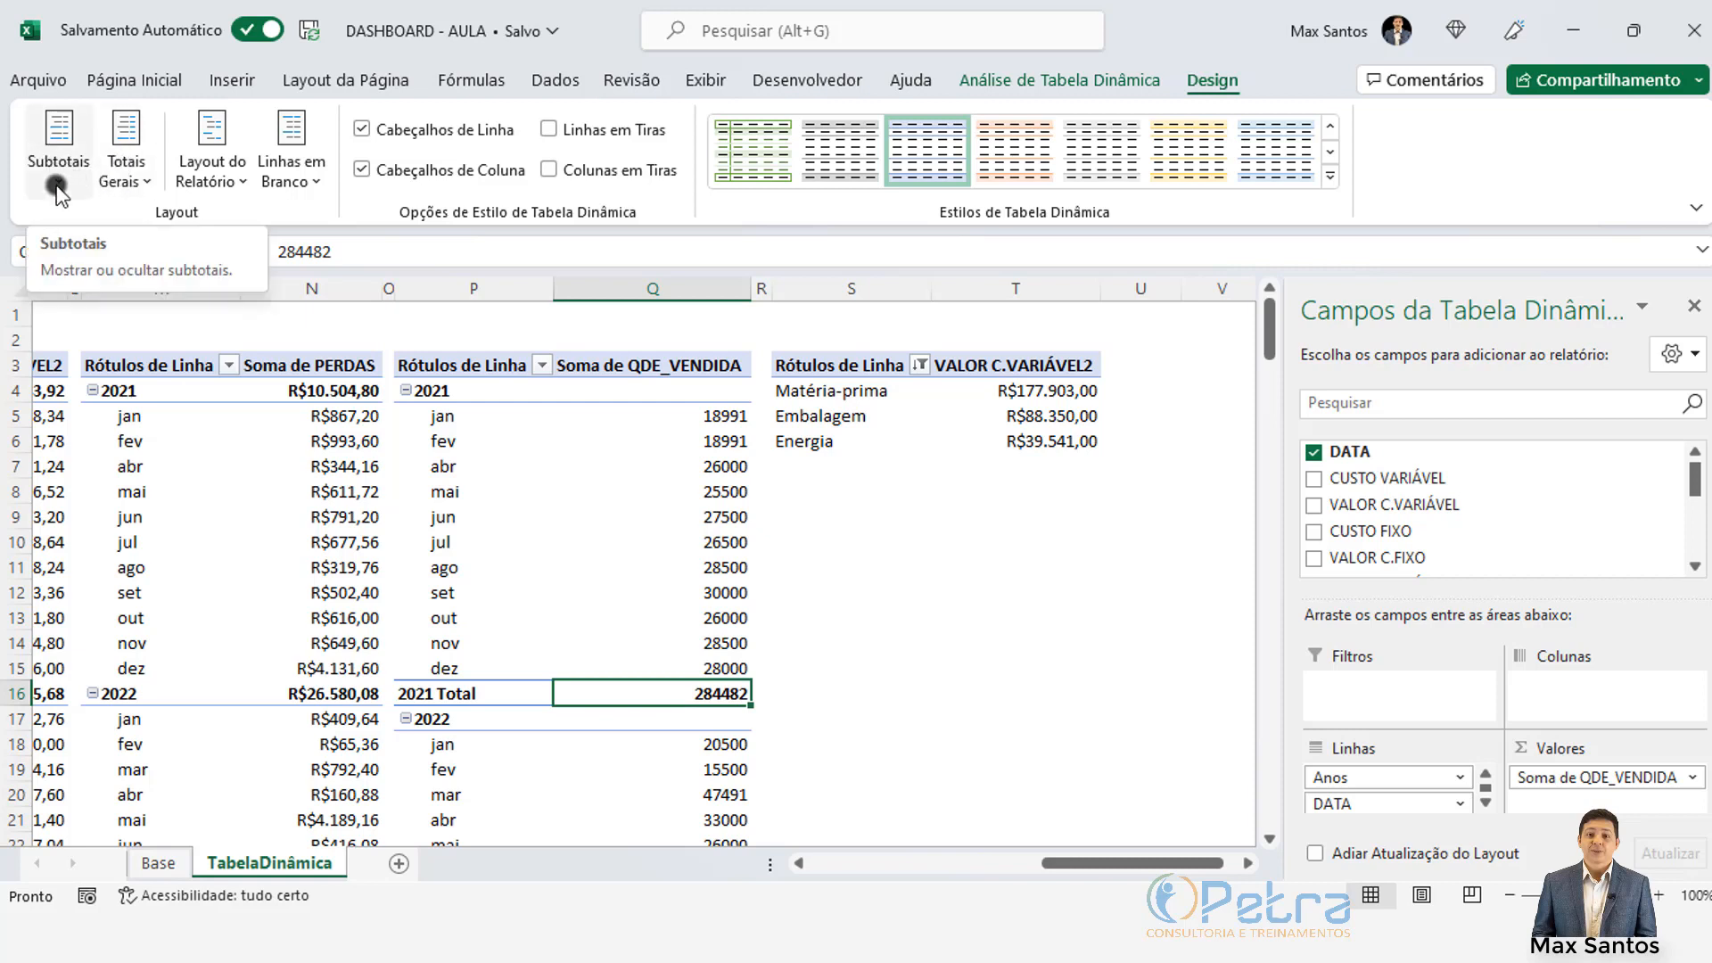
left_click(58, 184)
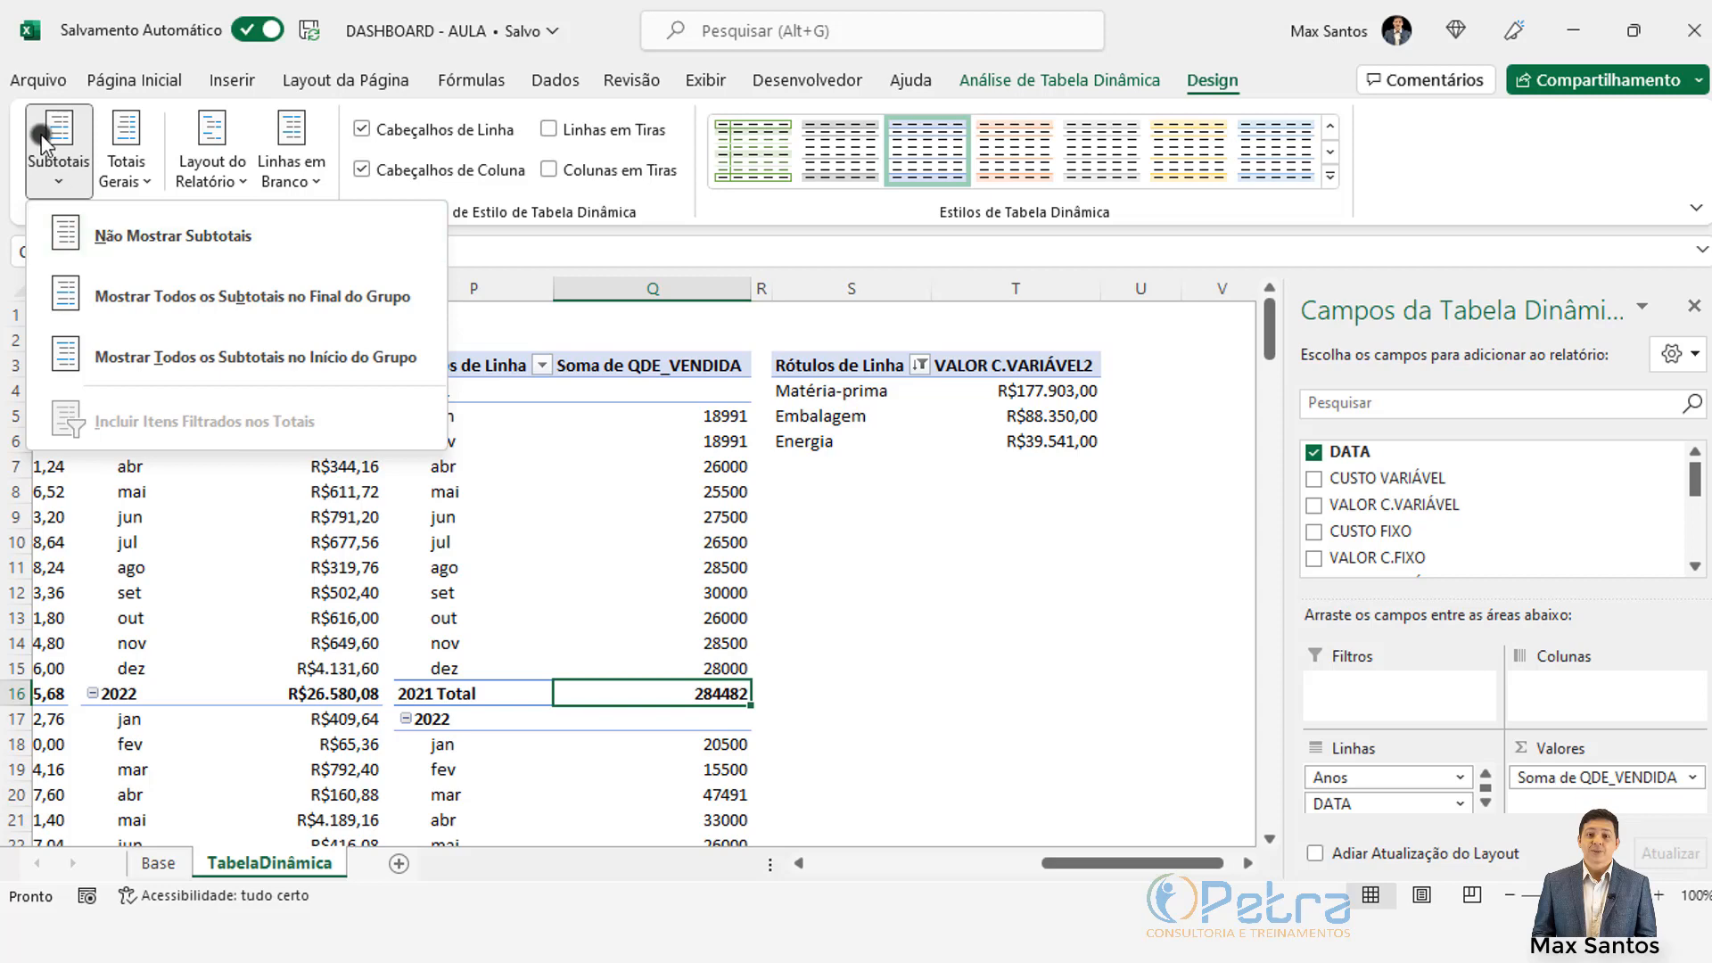
left_click(56, 183)
Step: Check the grand totals 616973 for QDE_VENDIDA and R$37.084,88 for PERDAS
scroll(546, 458, "down", 5)
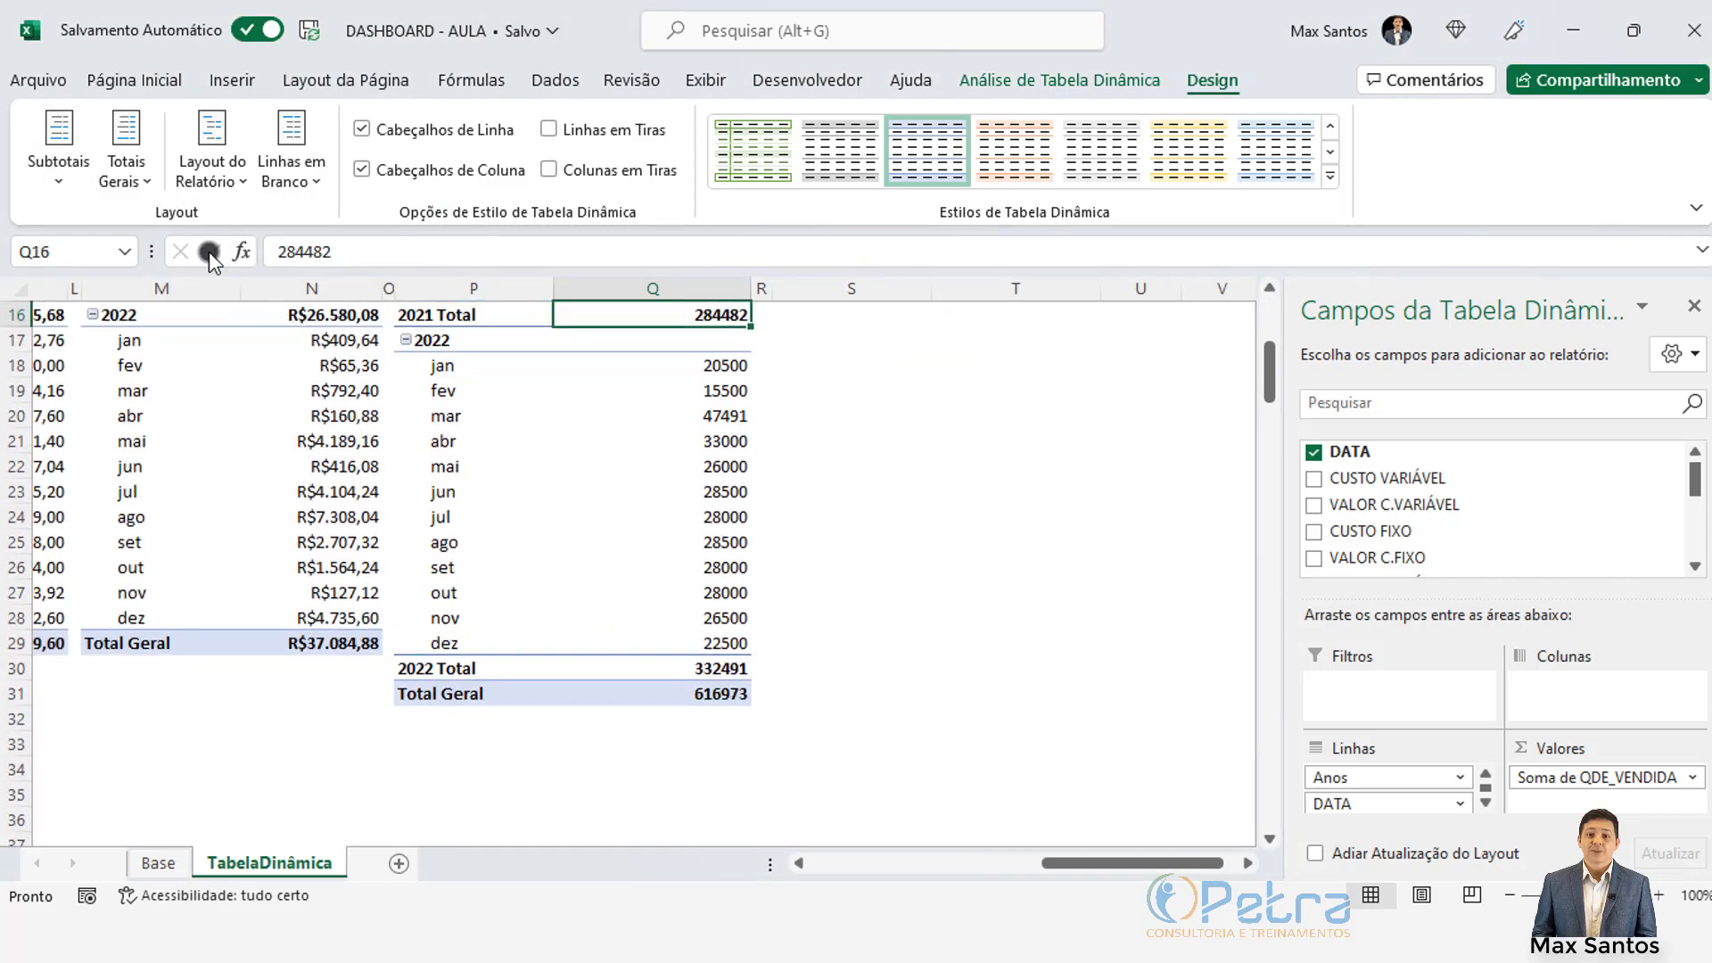
left_click(126, 171)
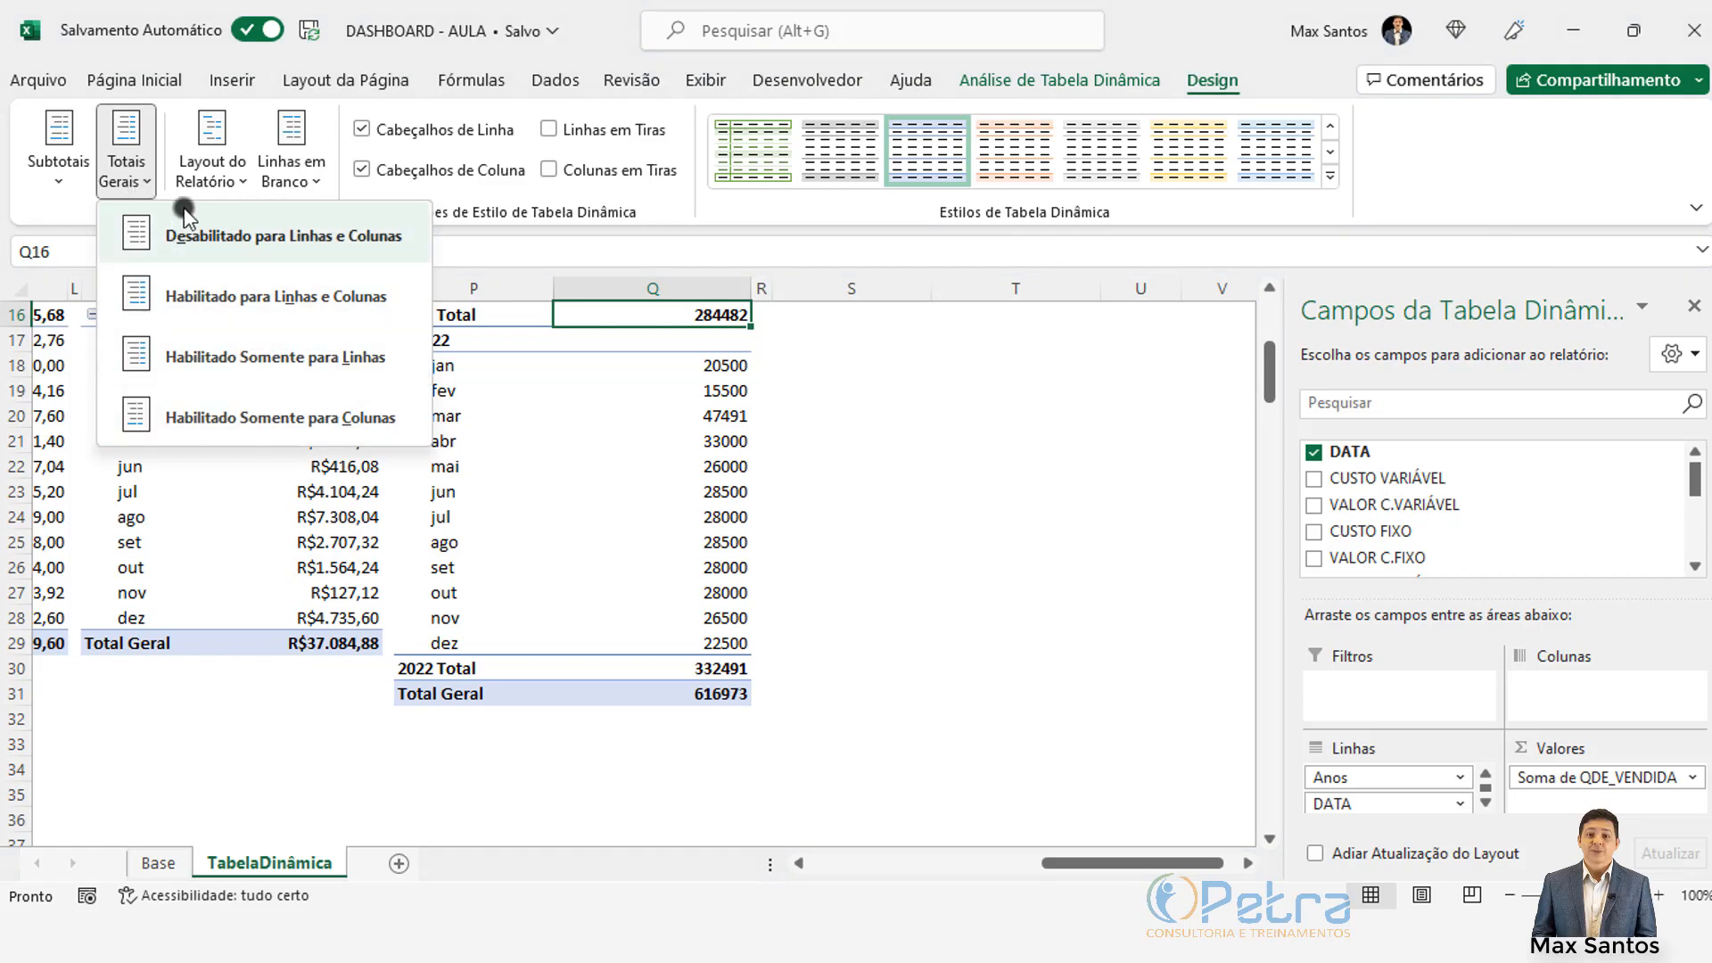
left_click(133, 182)
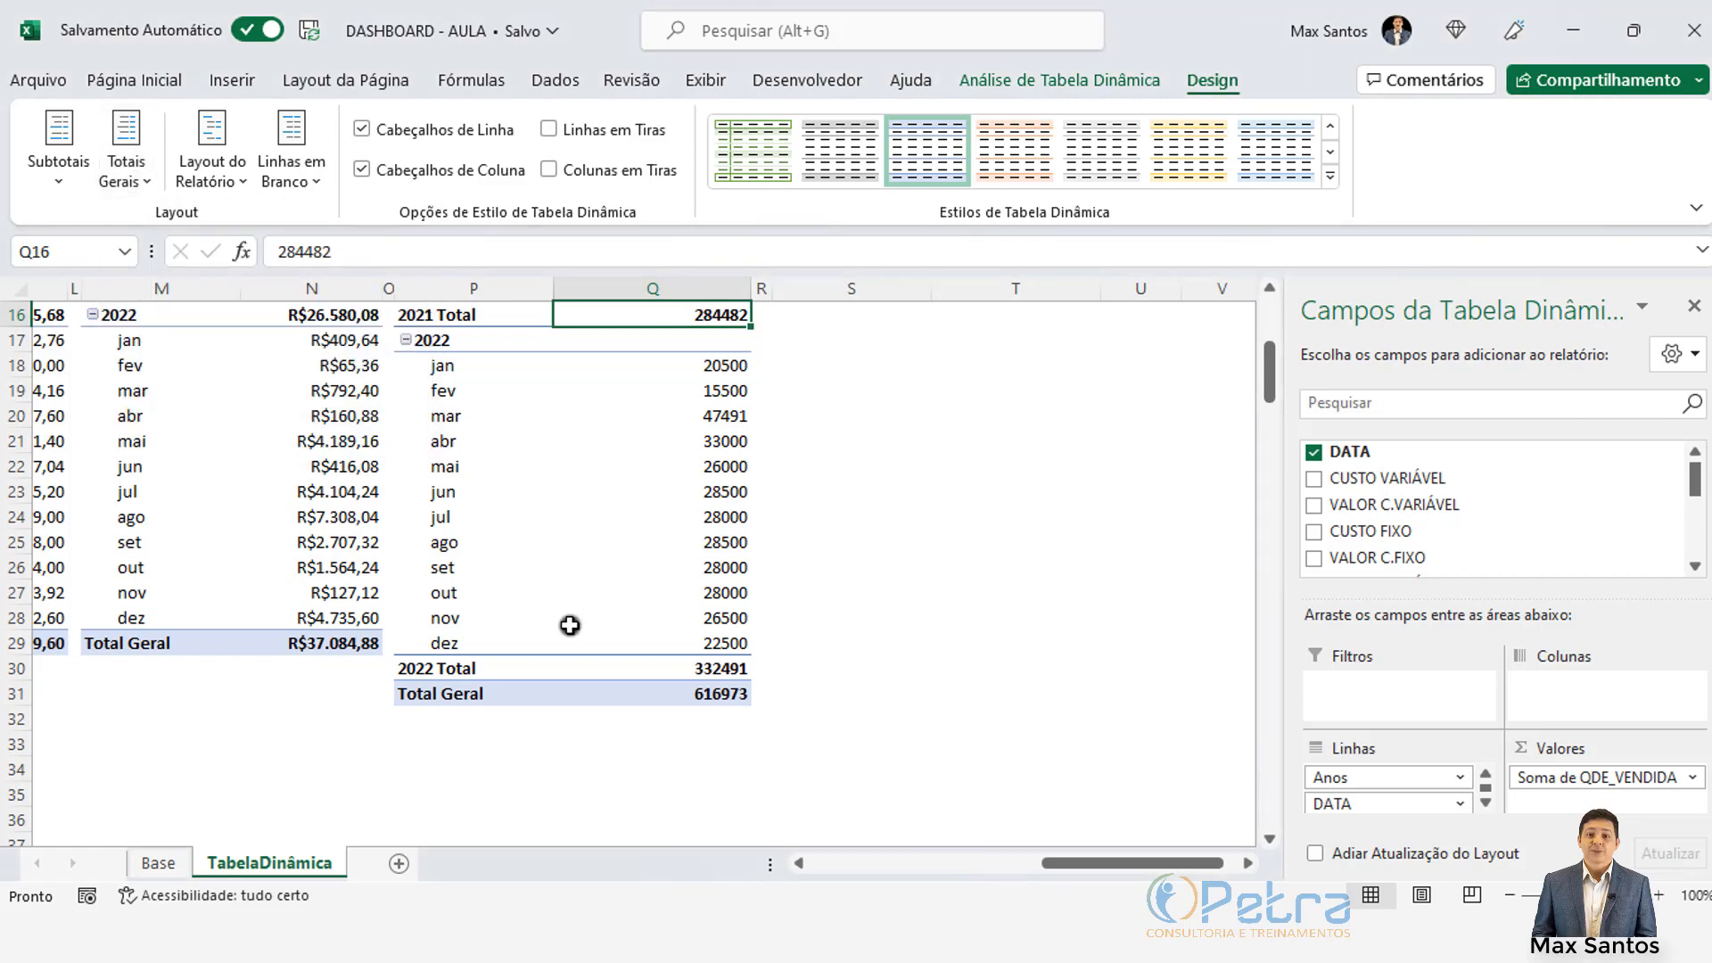
left_click(657, 697)
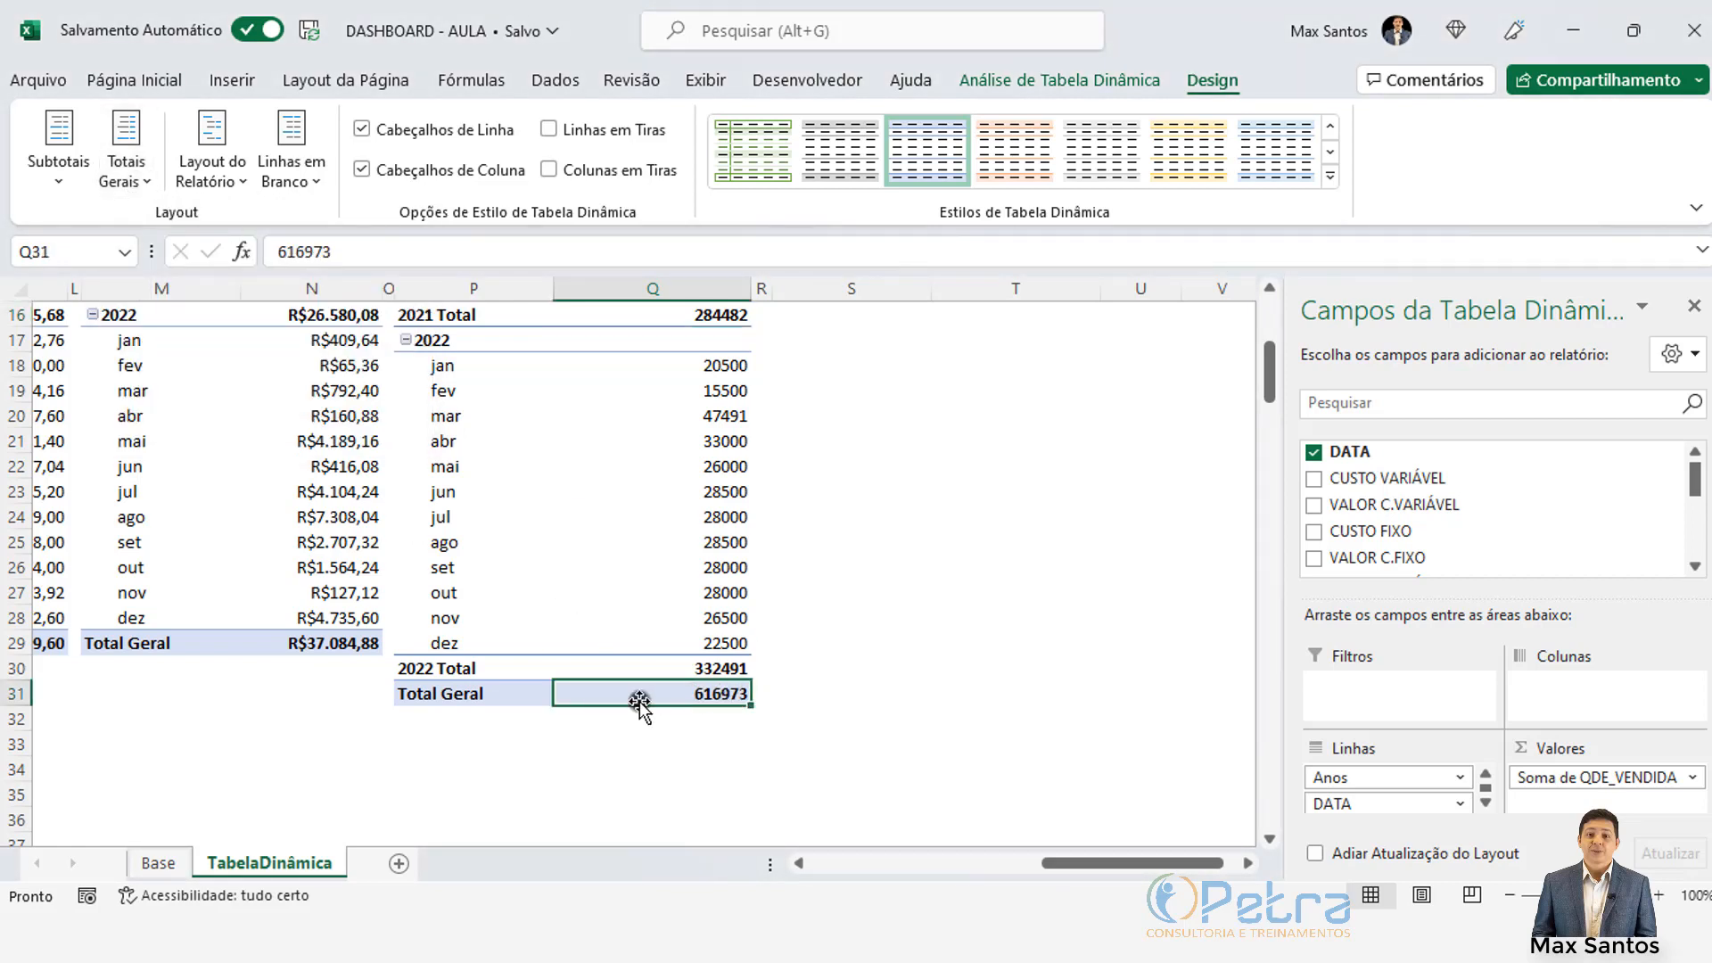
left_click(330, 643)
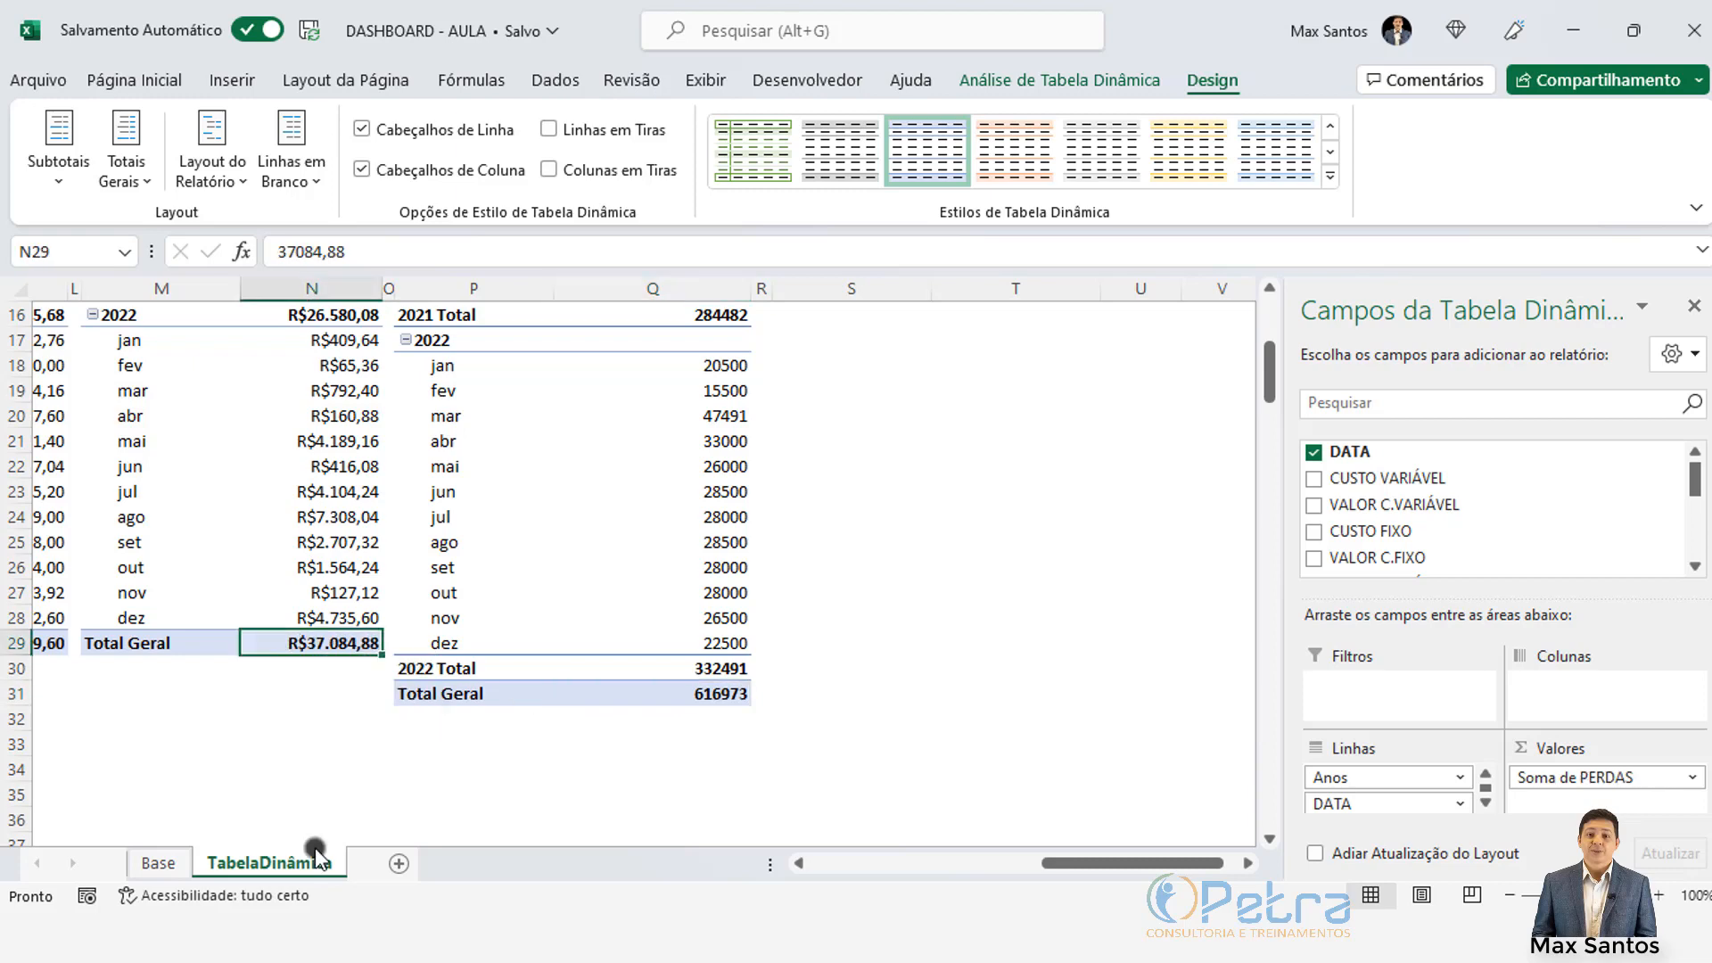
scroll(797, 534, "up", 1)
scroll(797, 534, "up", 4)
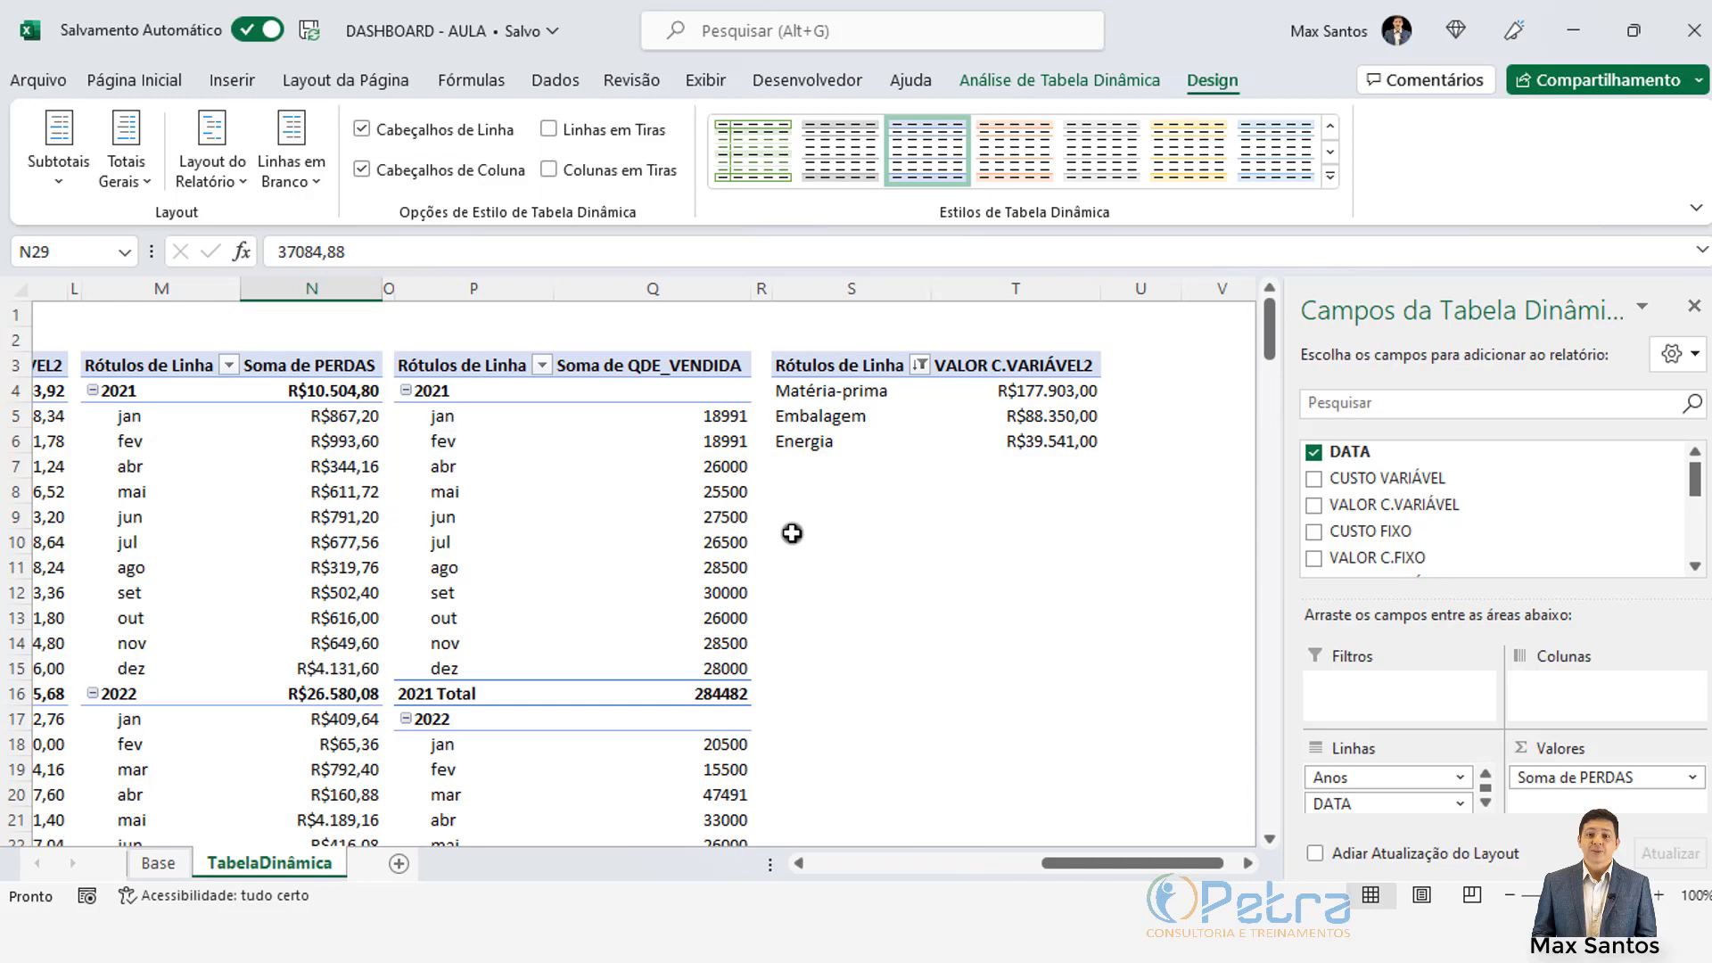
left_click(895, 517)
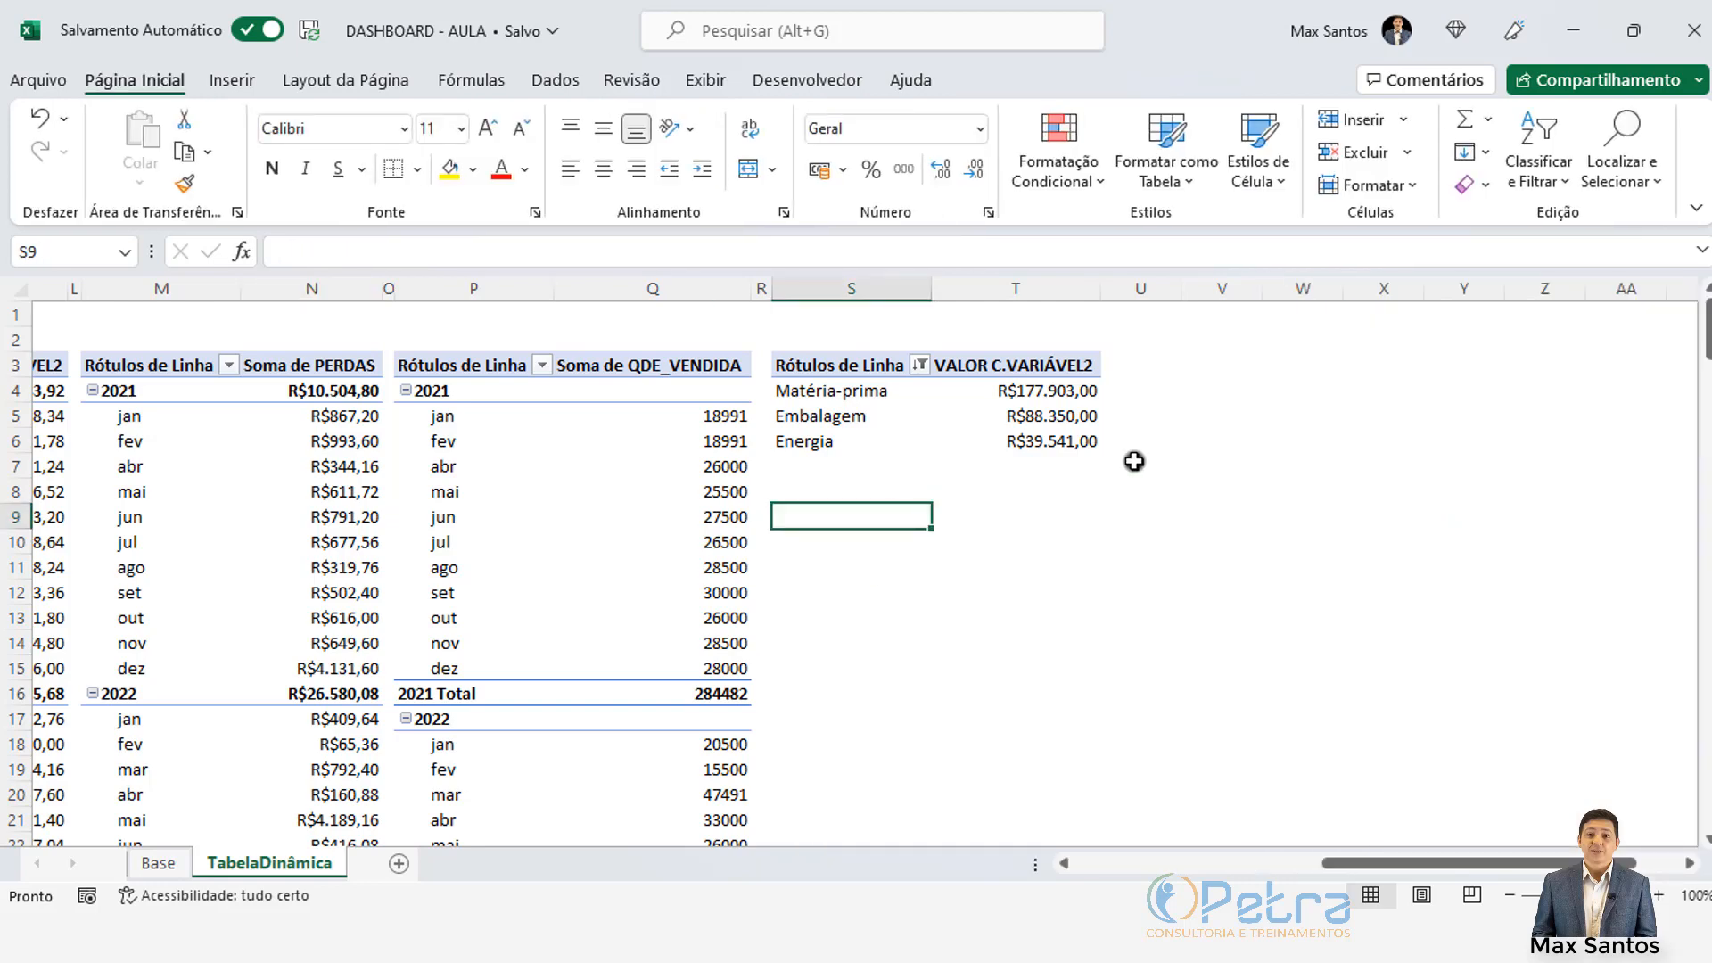
left_click(1018, 414)
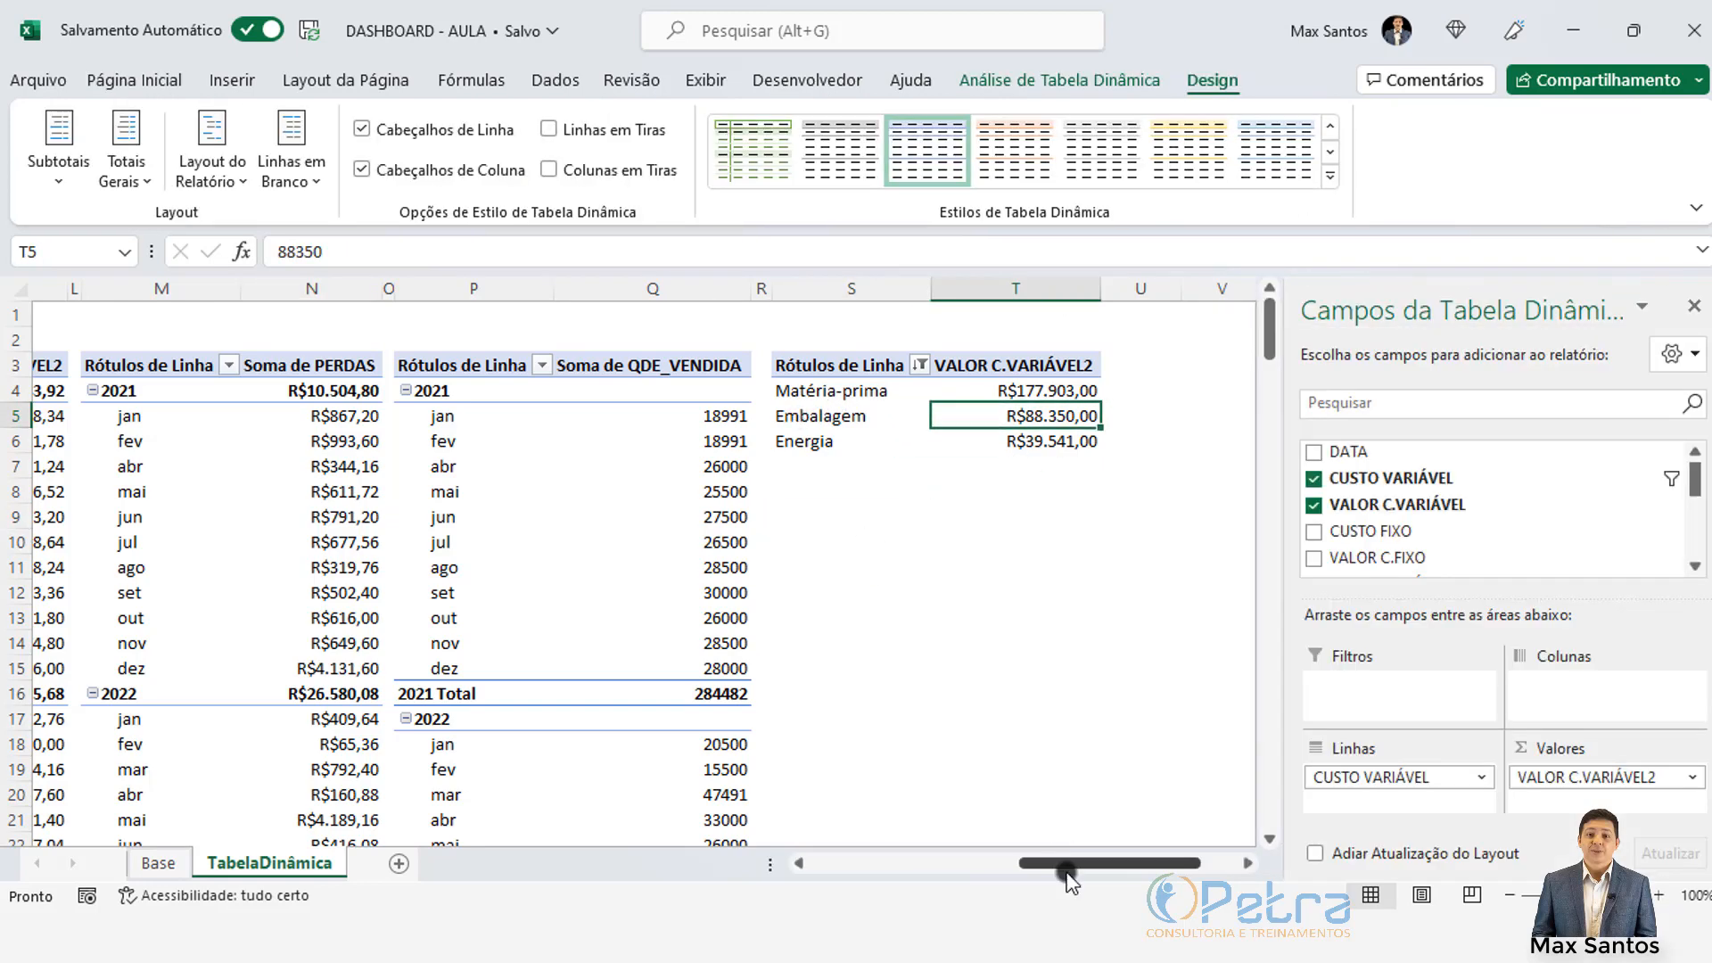
left_click_drag(1069, 869, 776, 896)
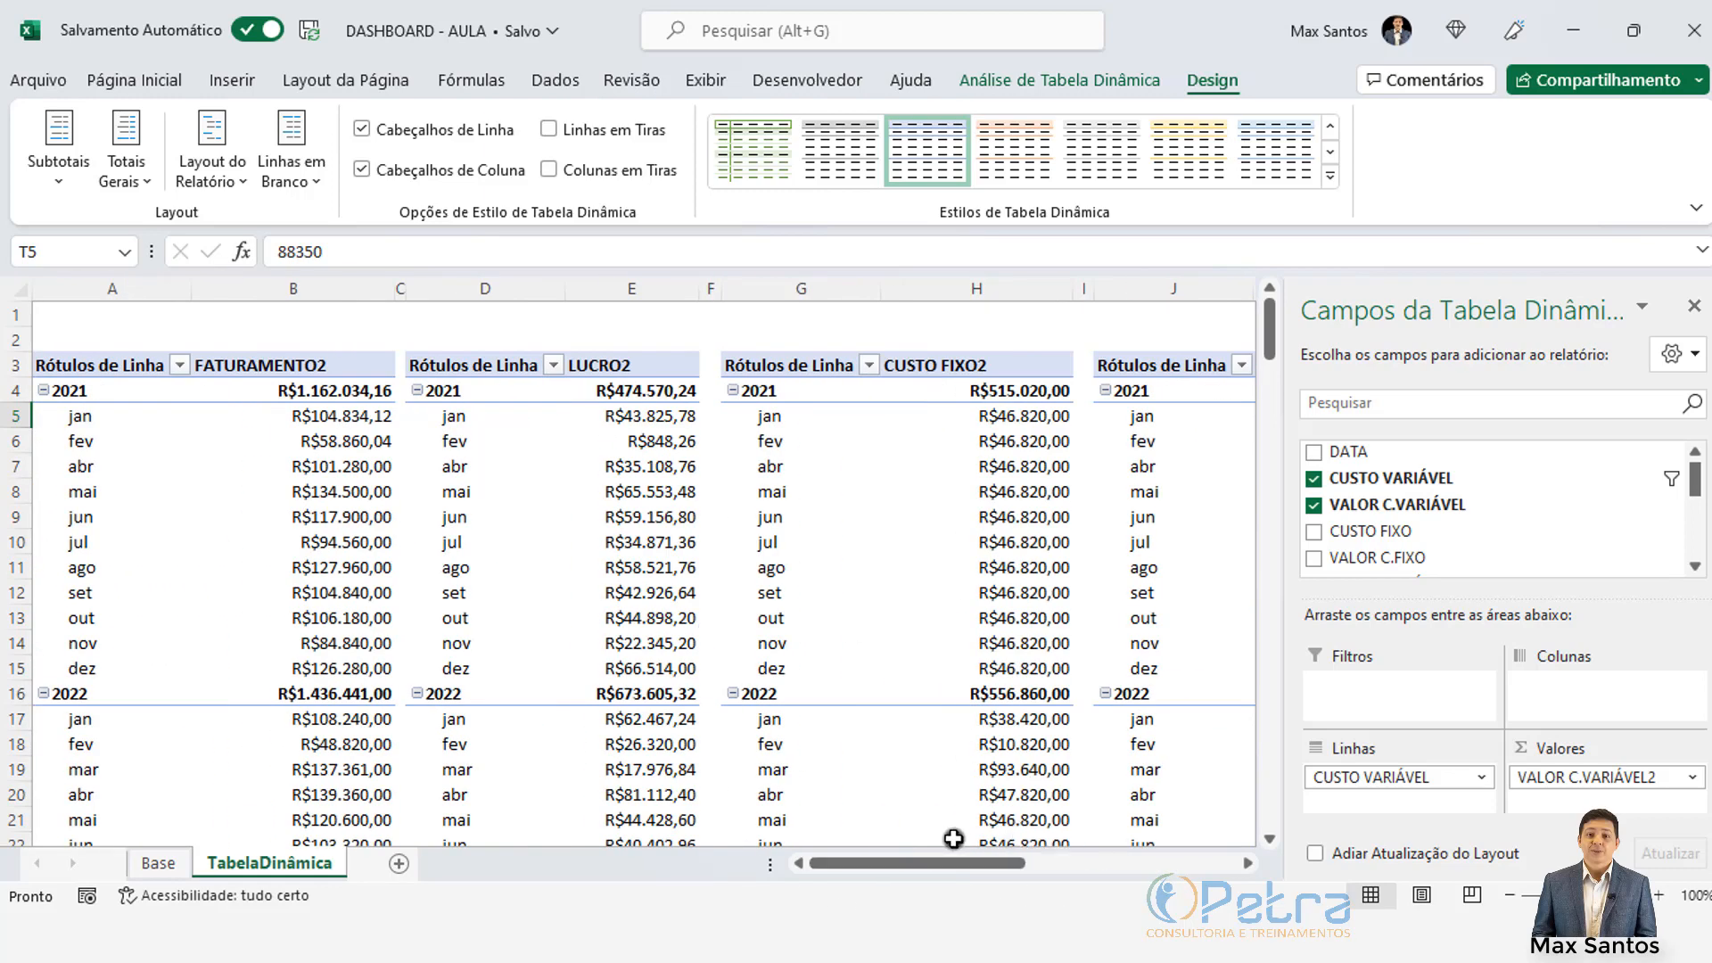
left_click_drag(932, 872, 1148, 874)
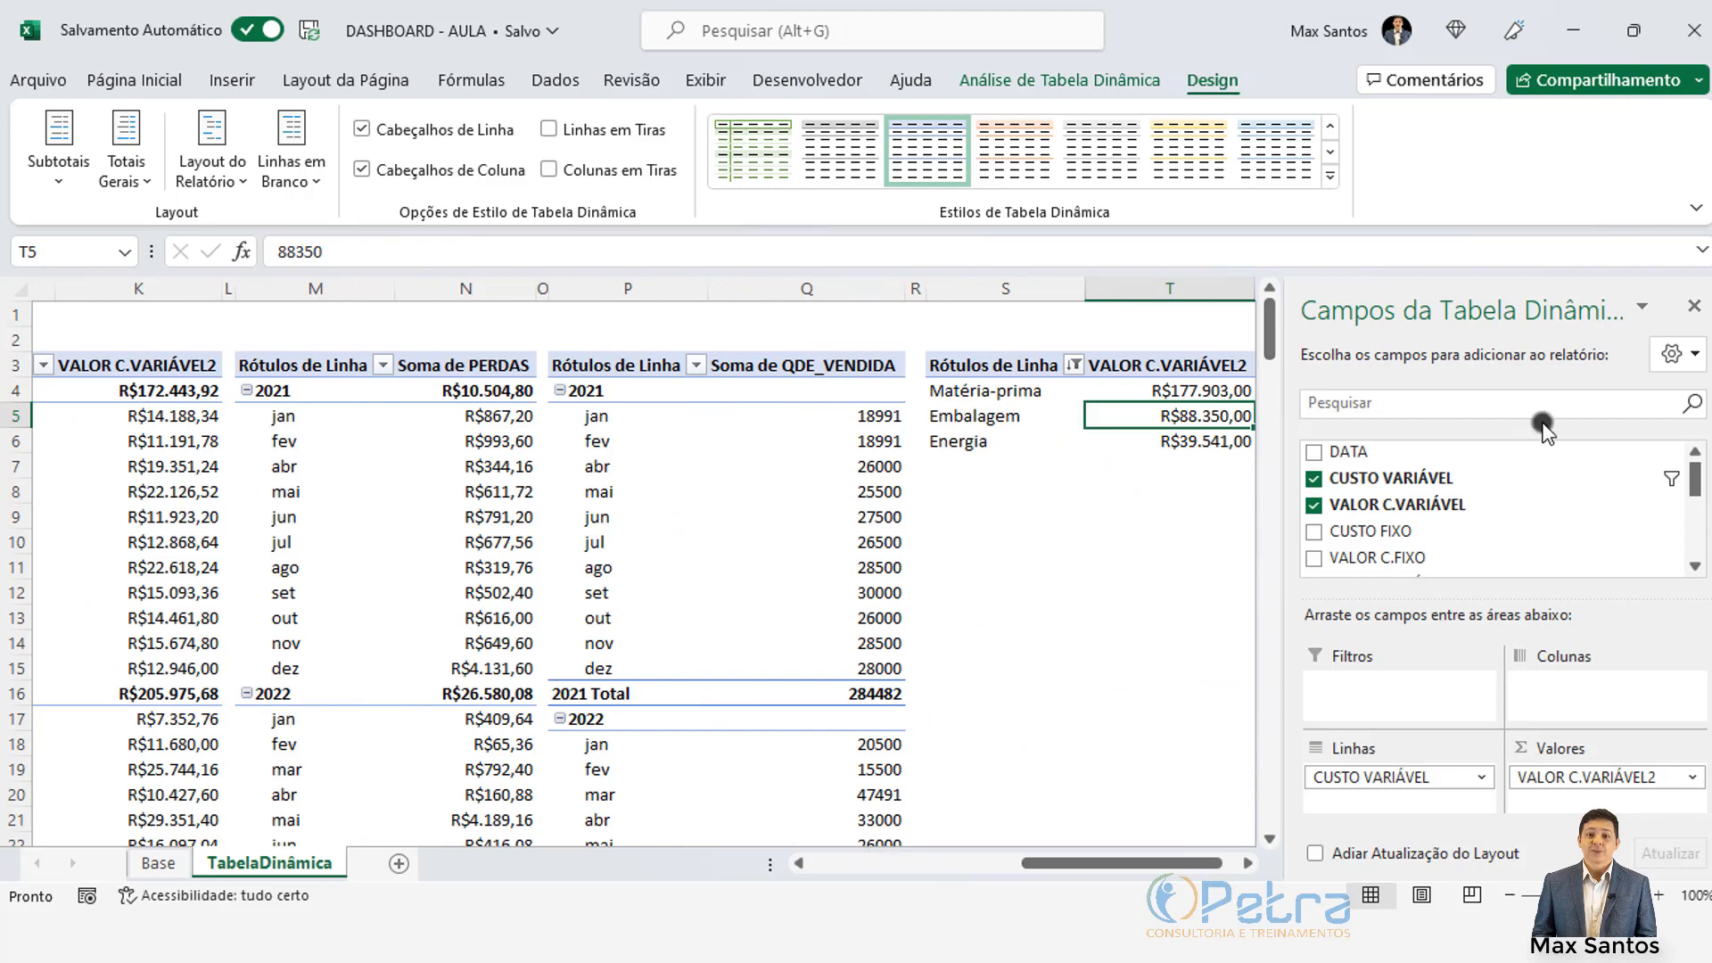
left_click_drag(1378, 505, 1364, 691)
left_click(658, 466)
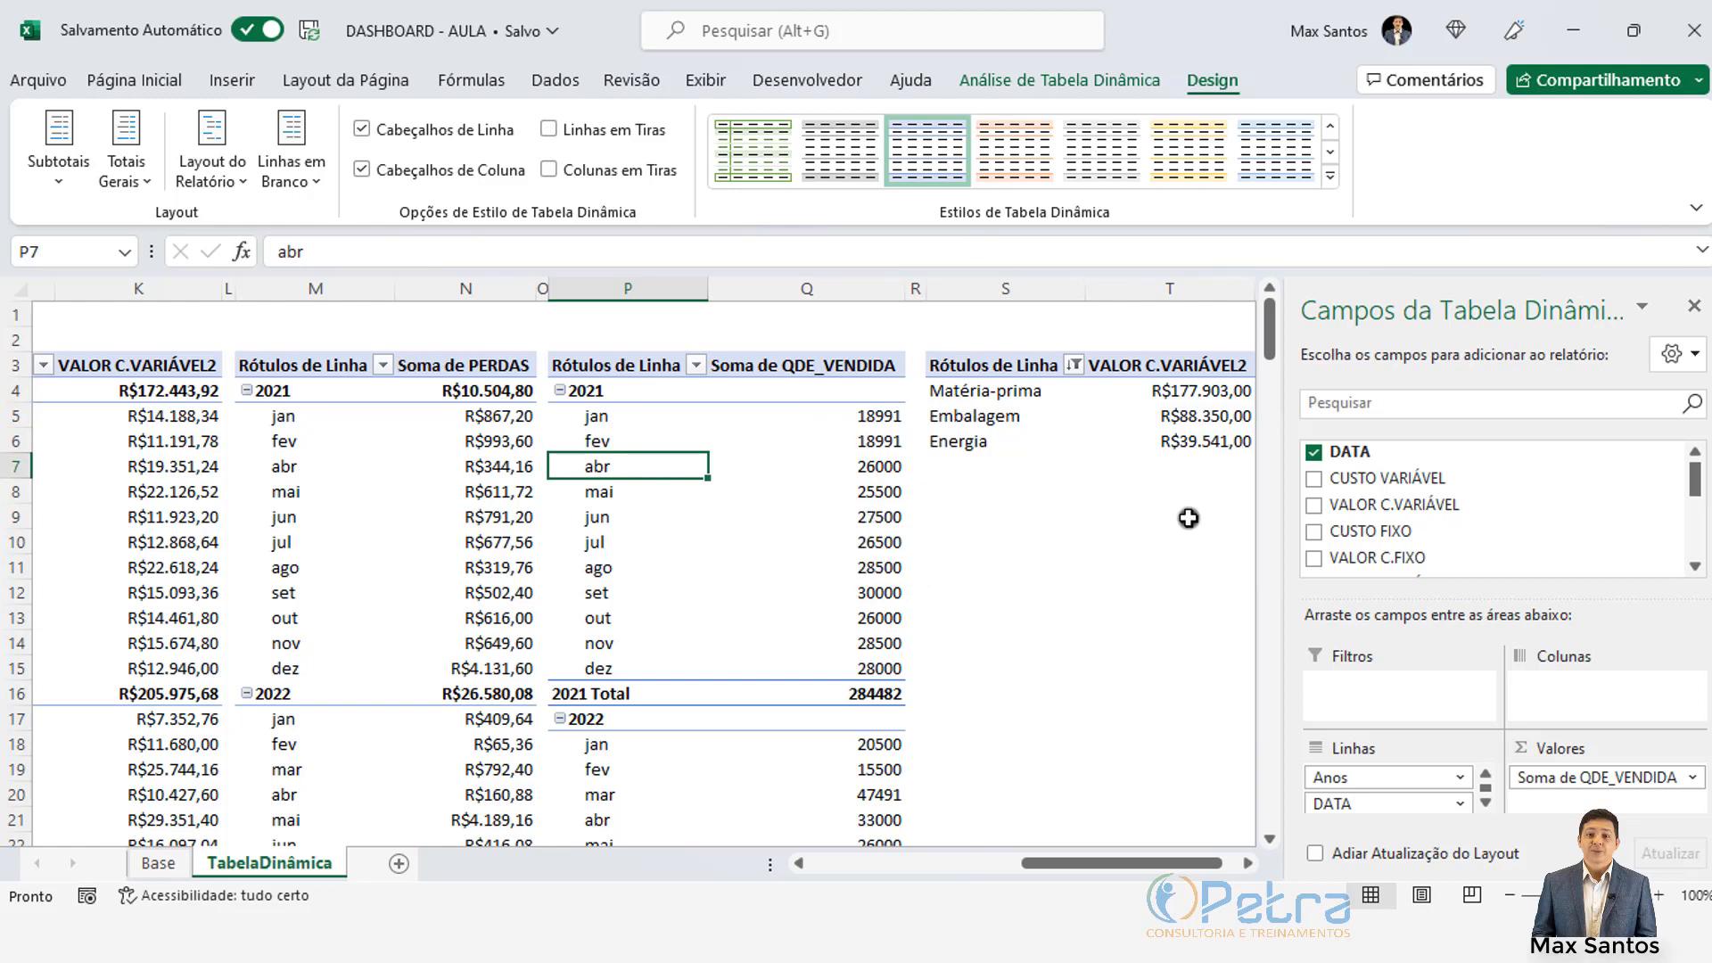
left_click_drag(1163, 863, 1172, 863)
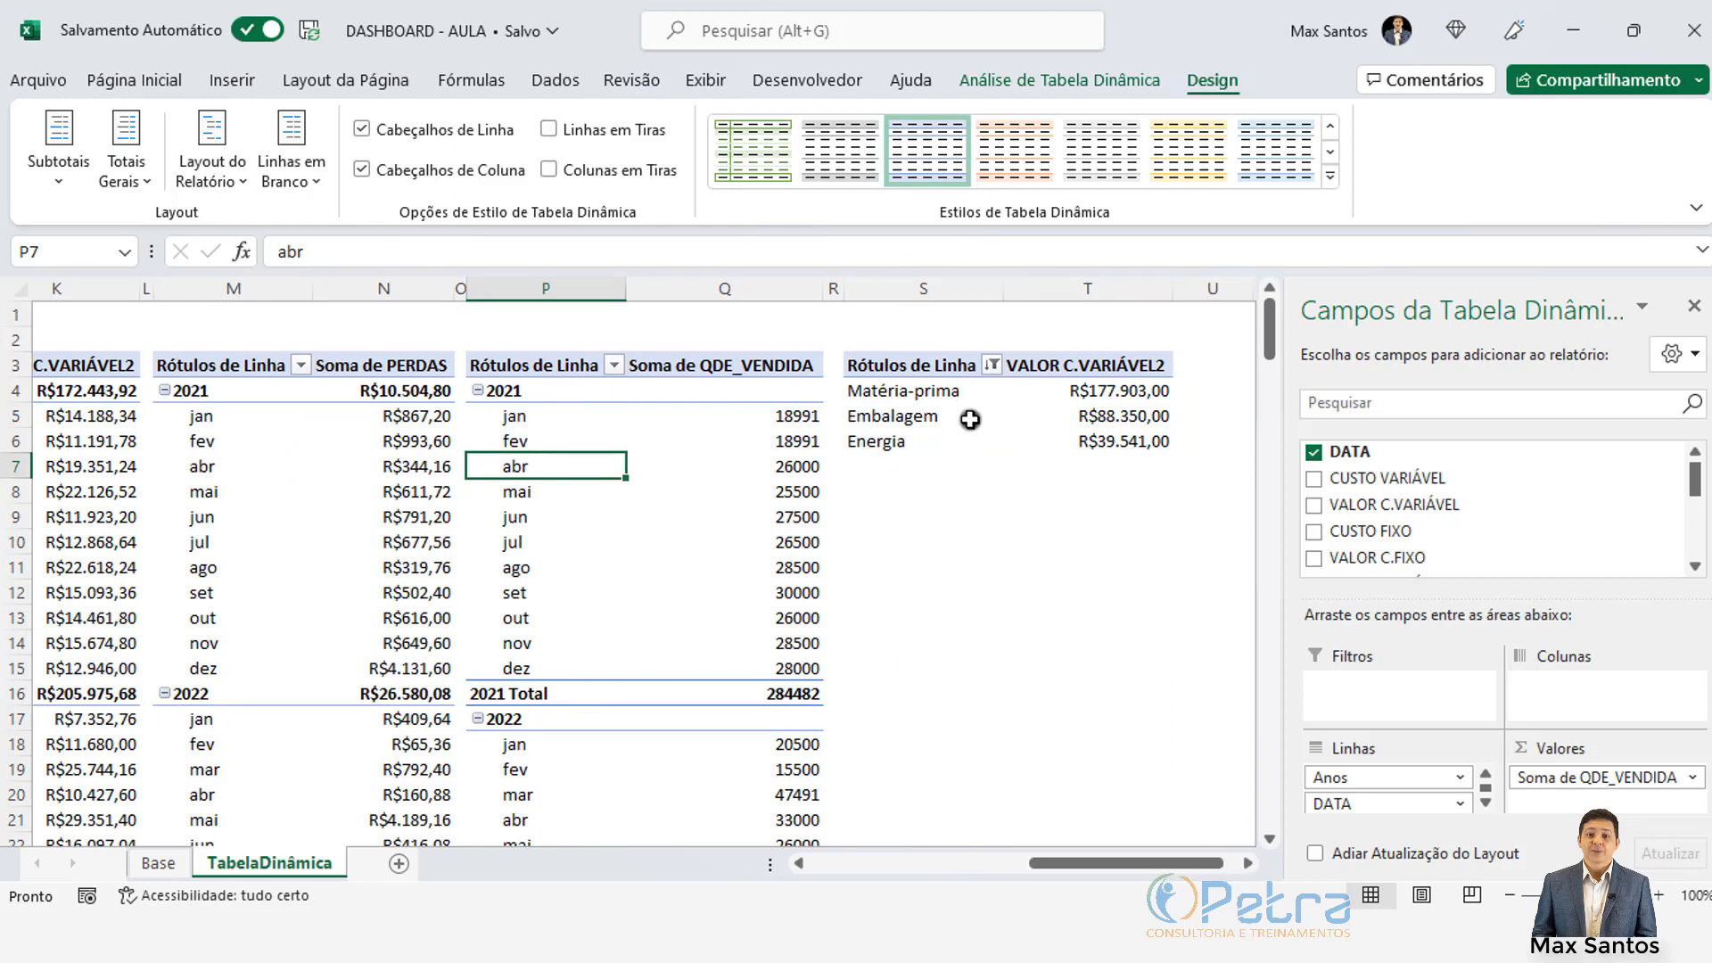
left_click(908, 393)
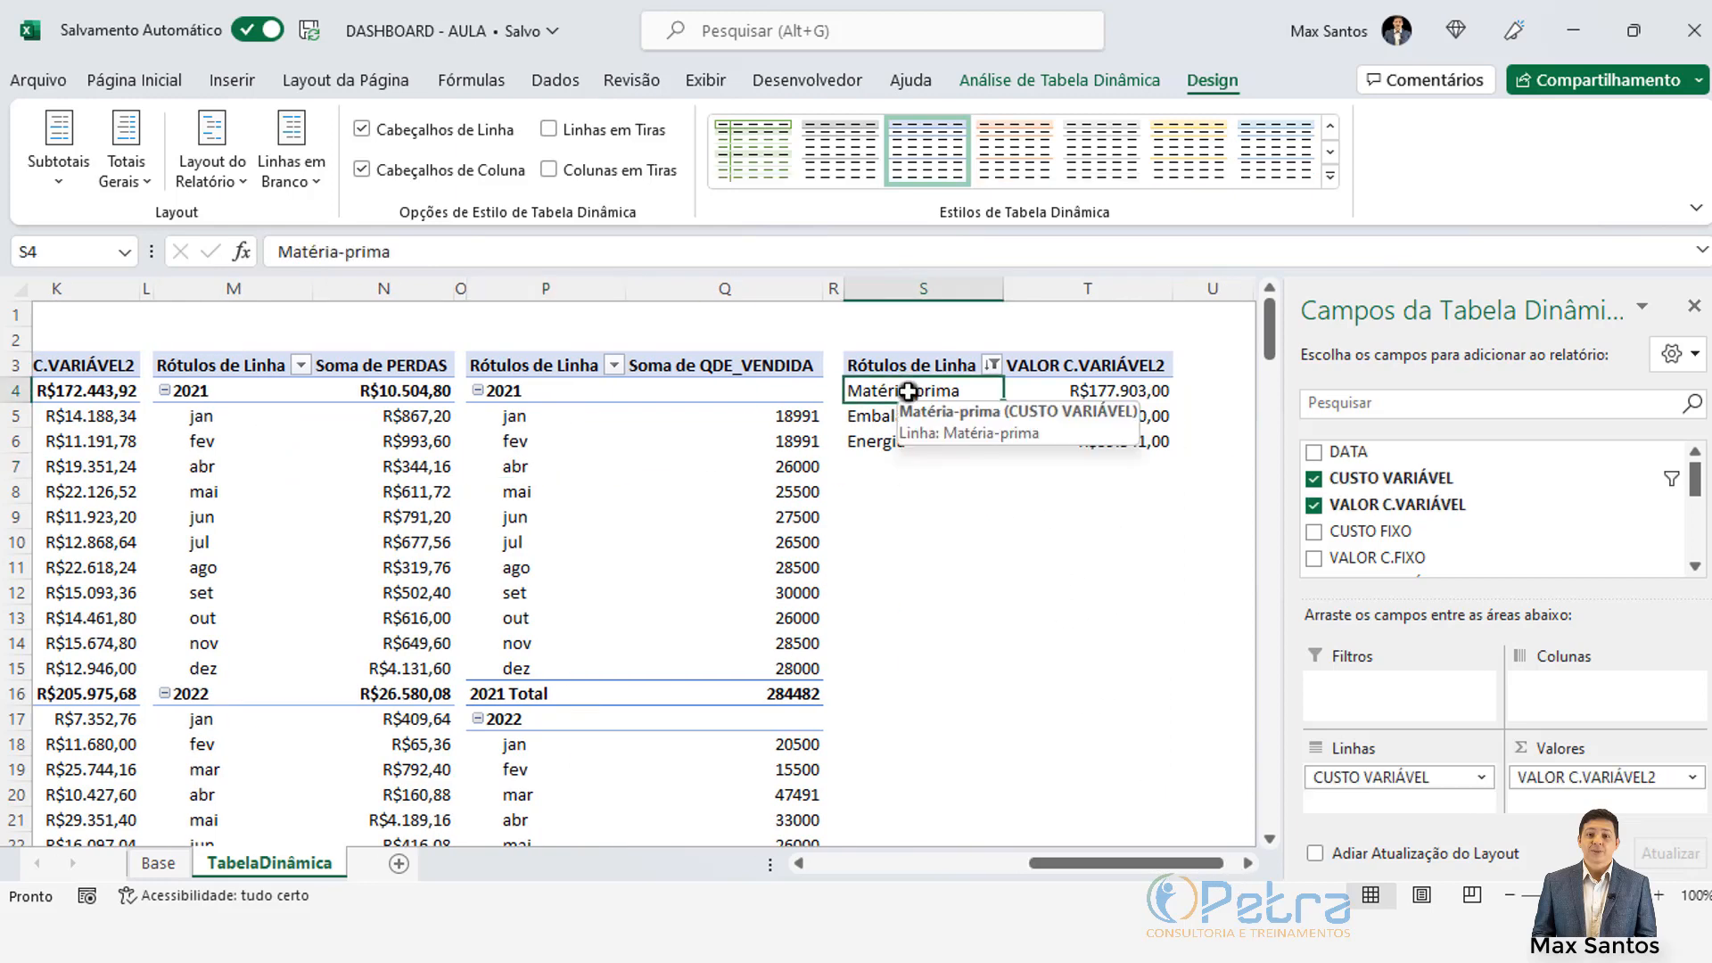
left_click(908, 415)
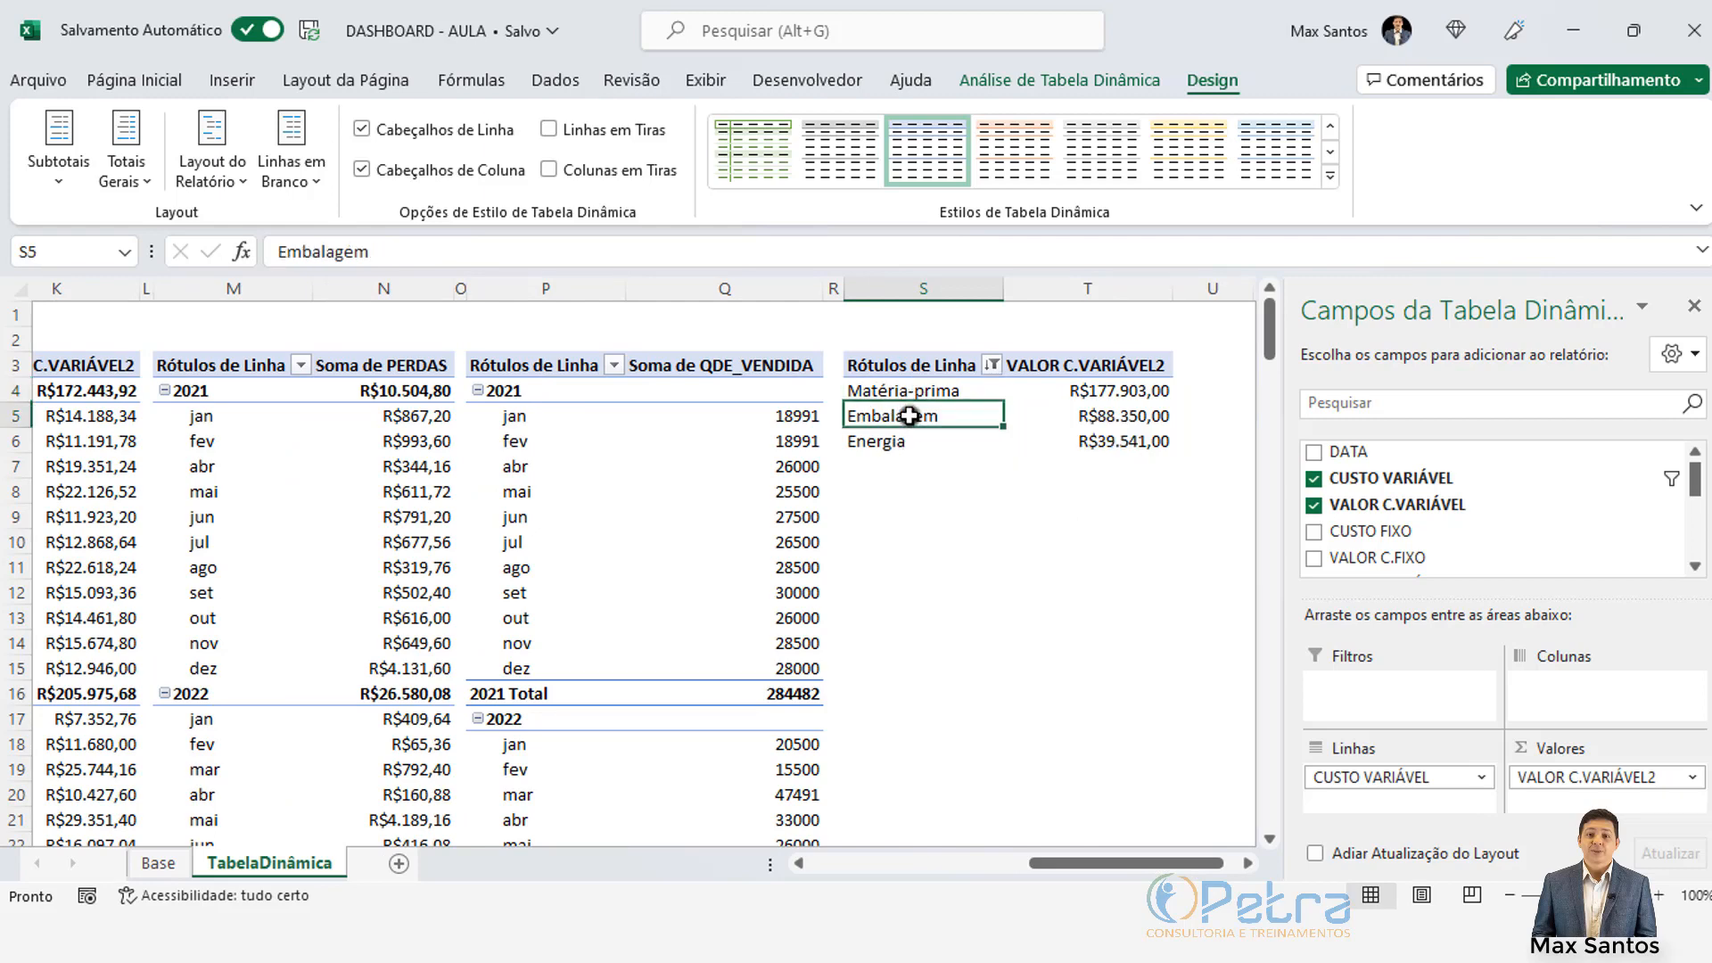